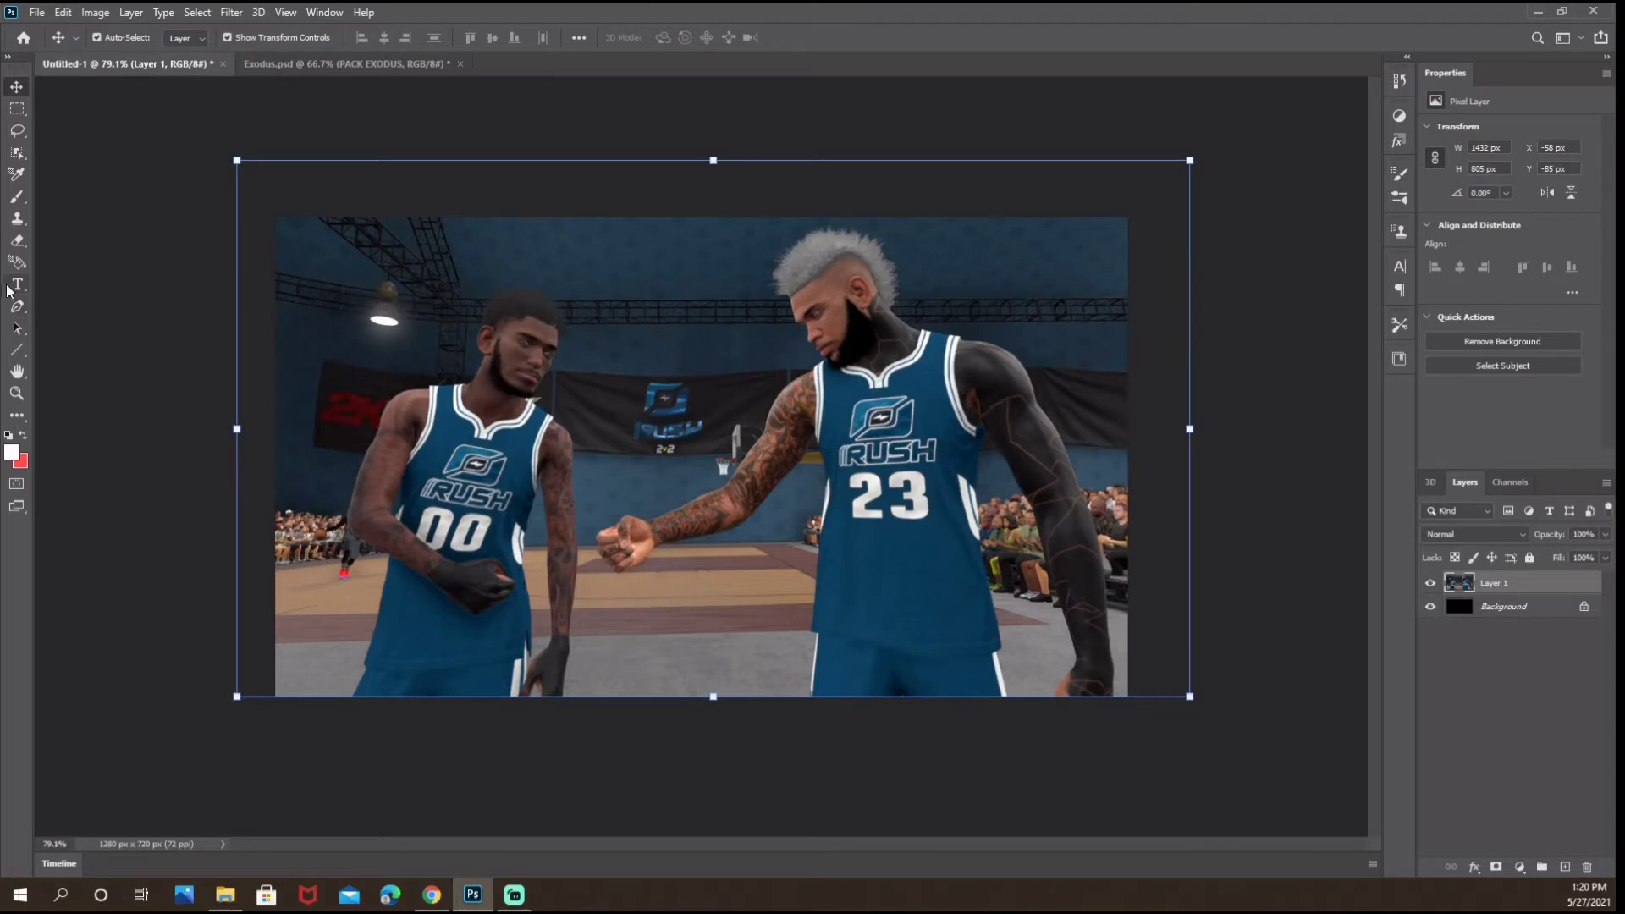
Choose the Pen tool for tracing the two players in the photo.
{"action": "left_click", "coordinate": [17, 306]}
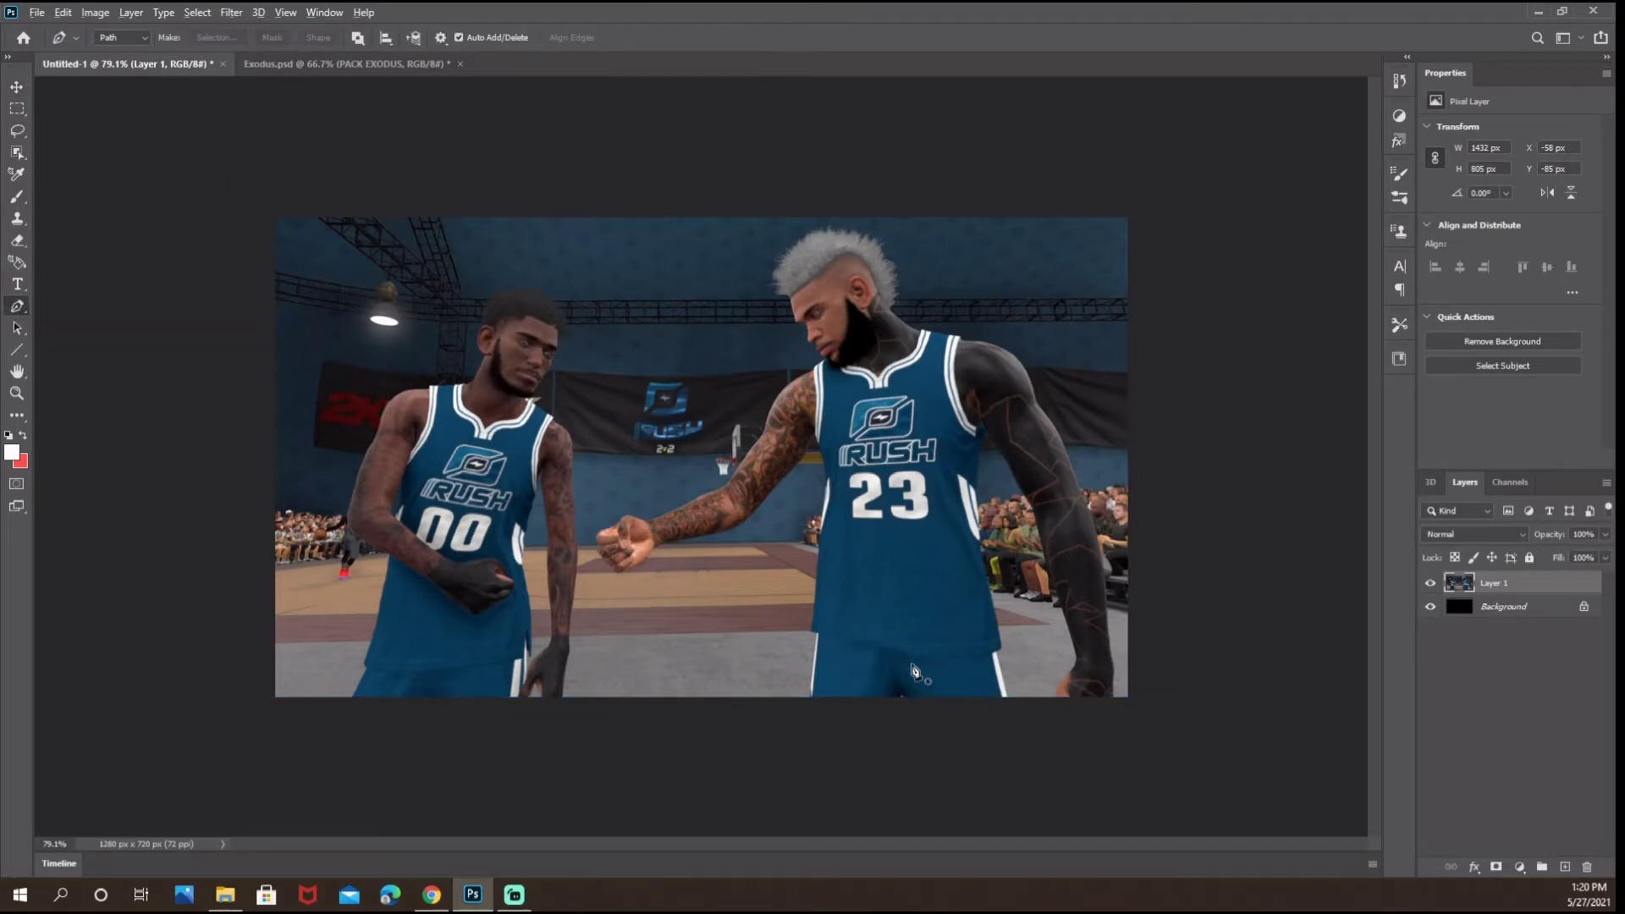
{"action": "scroll", "coordinate": [914, 671], "scroll_direction": "up", "scroll_amount": 5}
{"action": "right_click", "coordinate": [18, 308]}
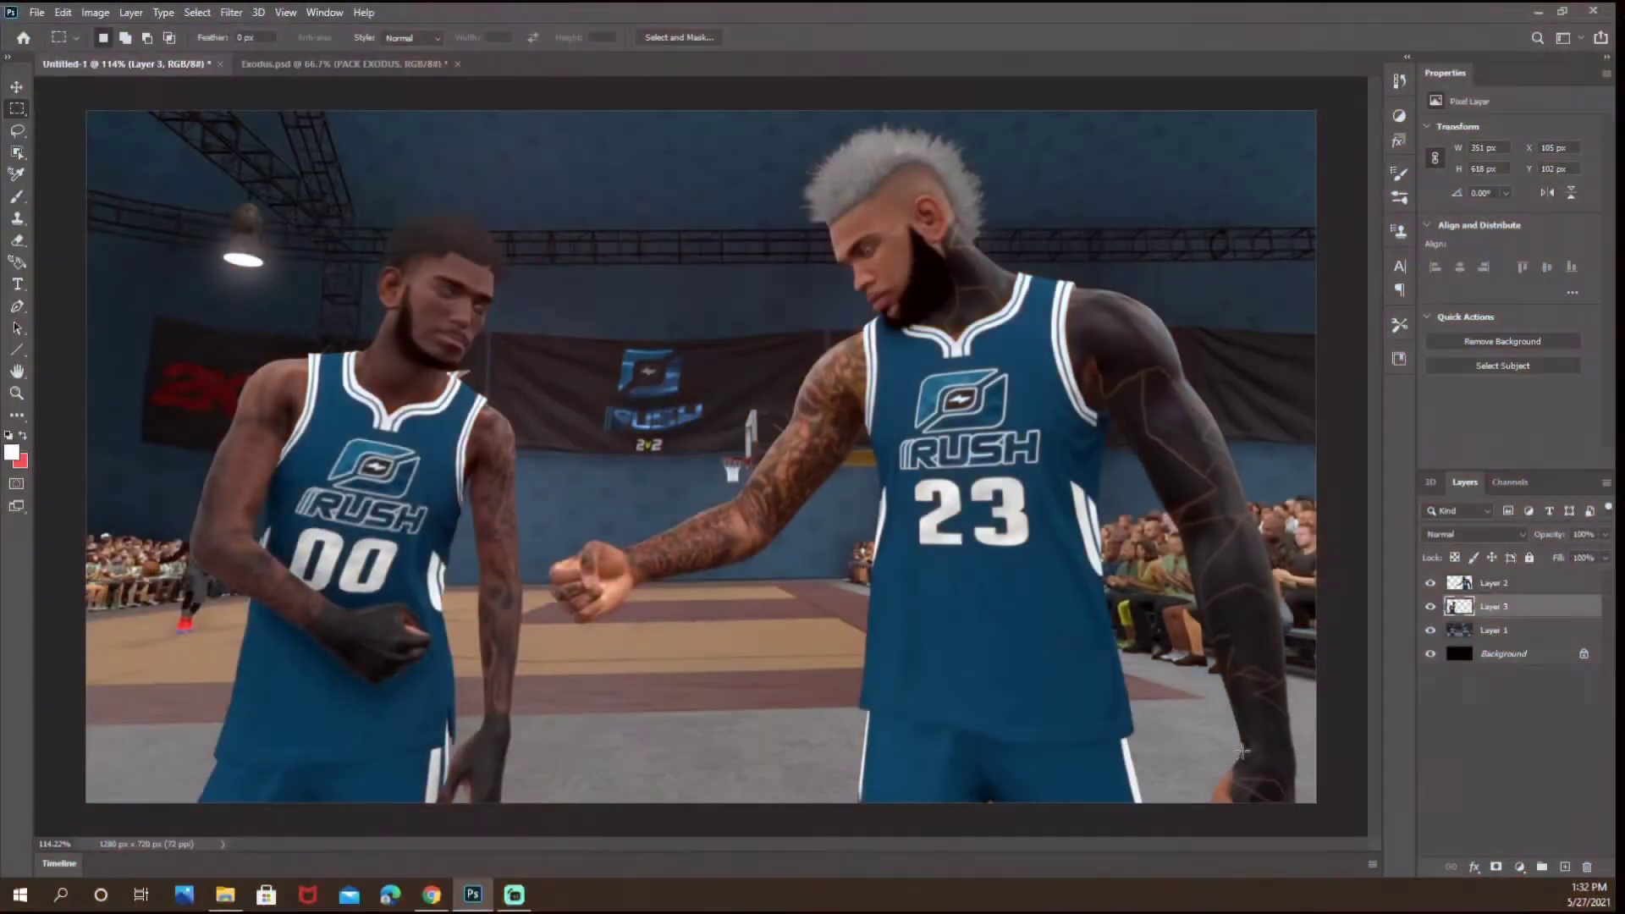
Apply the Topaz Adjust 5 Crisp preset to Layer 2 and repeat the same filter on Layer 3.
{"action": "left_click", "coordinate": [1512, 590]}
{"action": "left_click", "coordinate": [16, 87]}
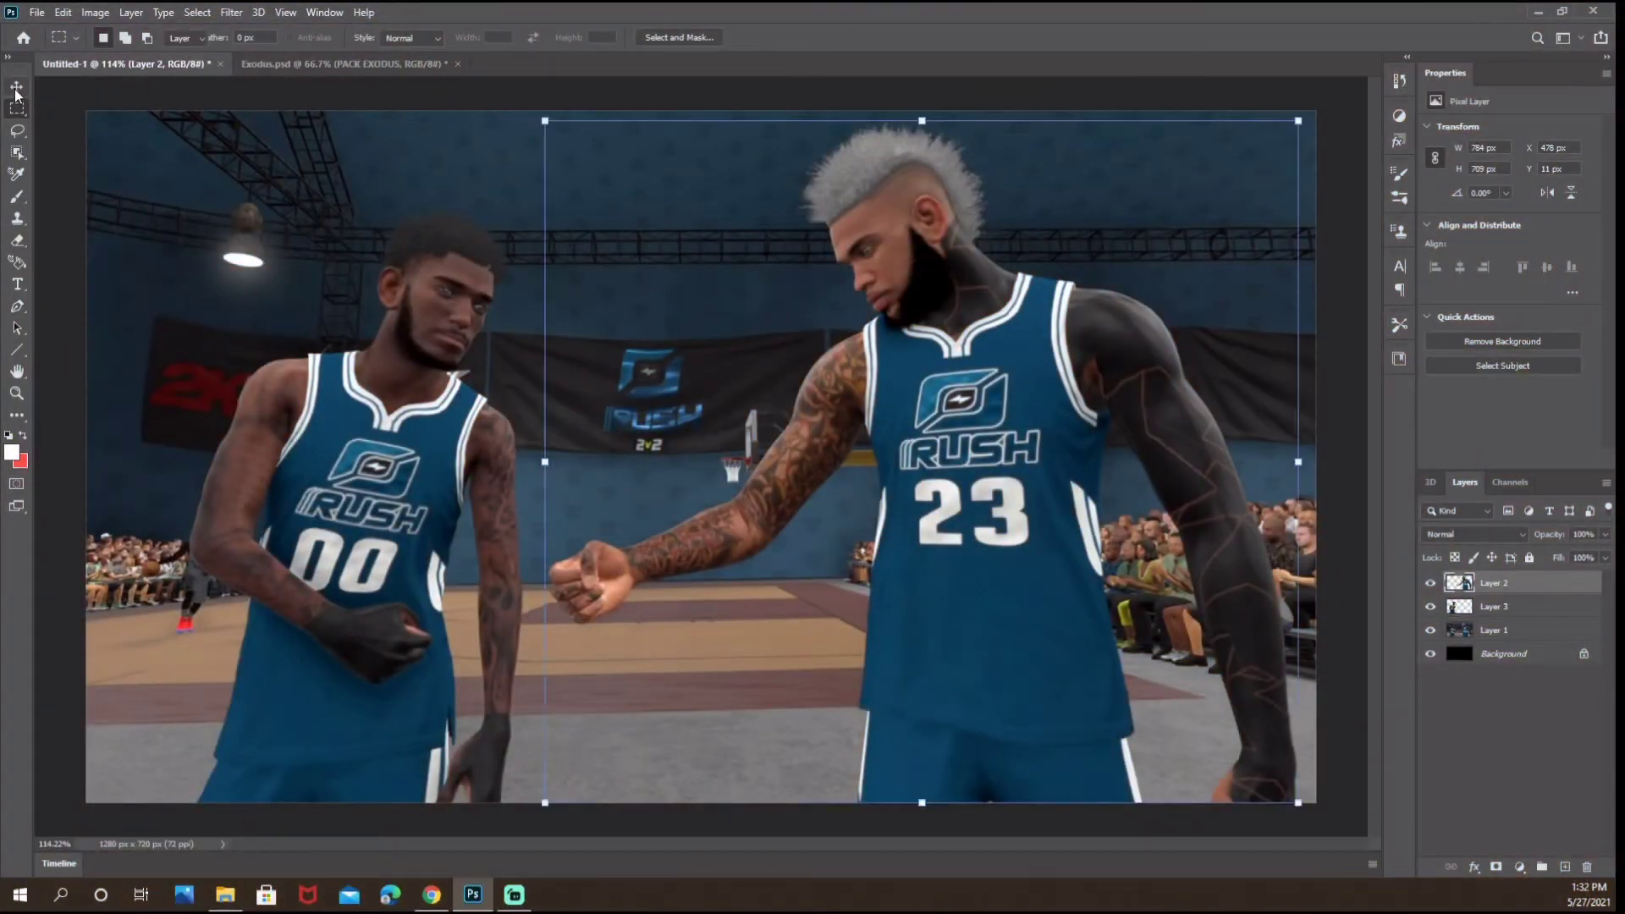
{"action": "left_click", "coordinate": [230, 12]}
{"action": "mouse_move", "coordinate": [395, 368]}
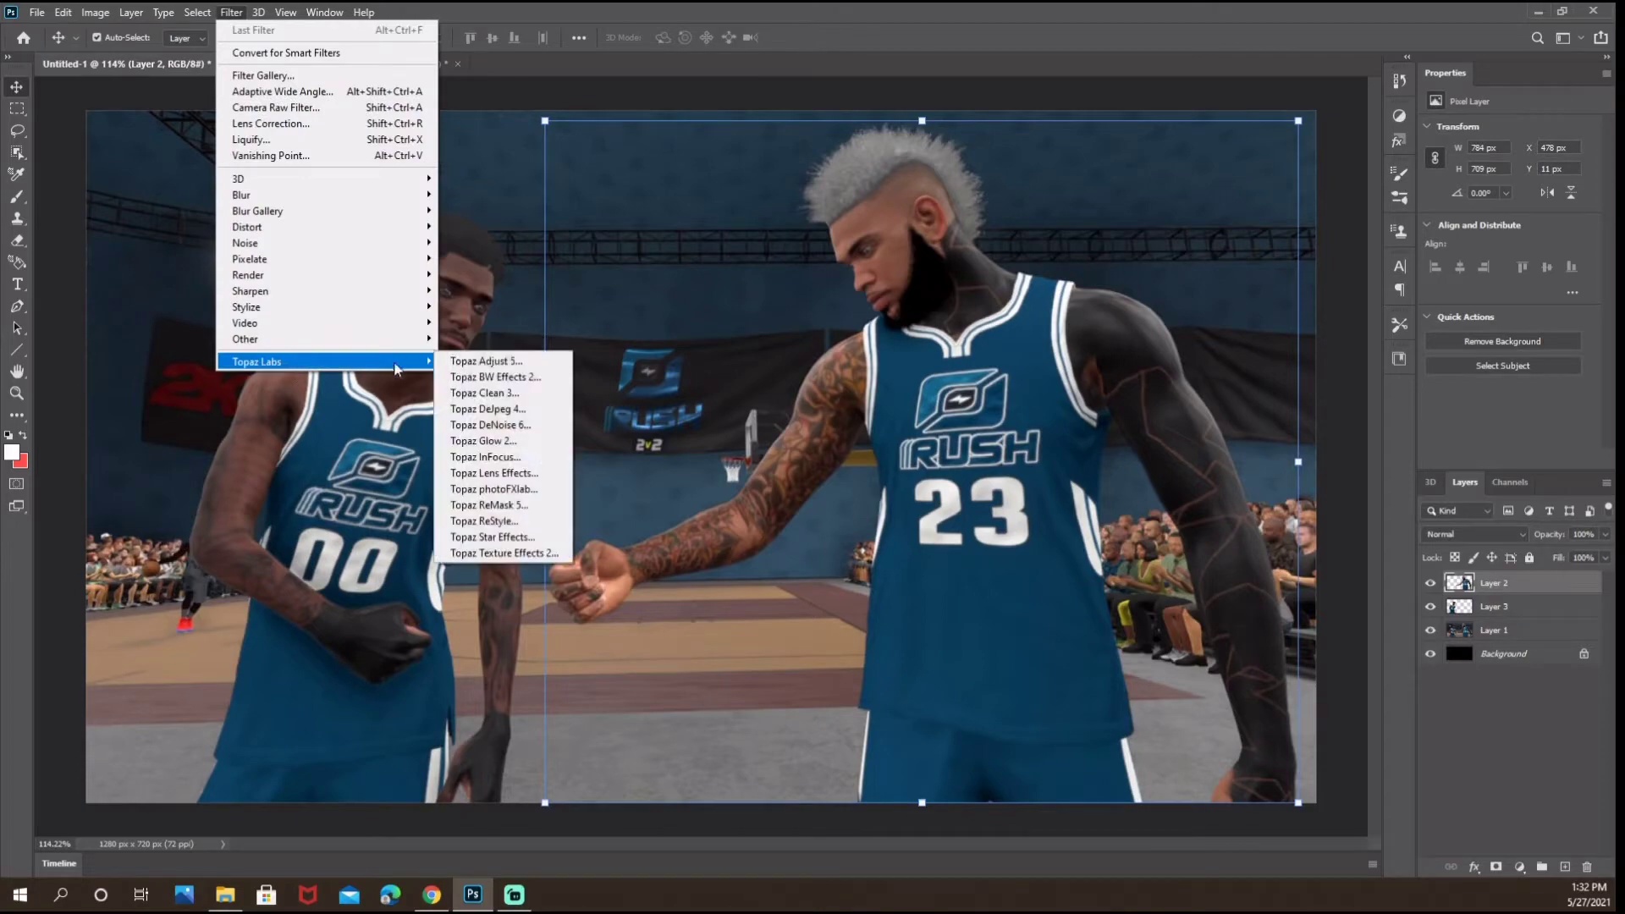
{"action": "left_click", "coordinate": [461, 363]}
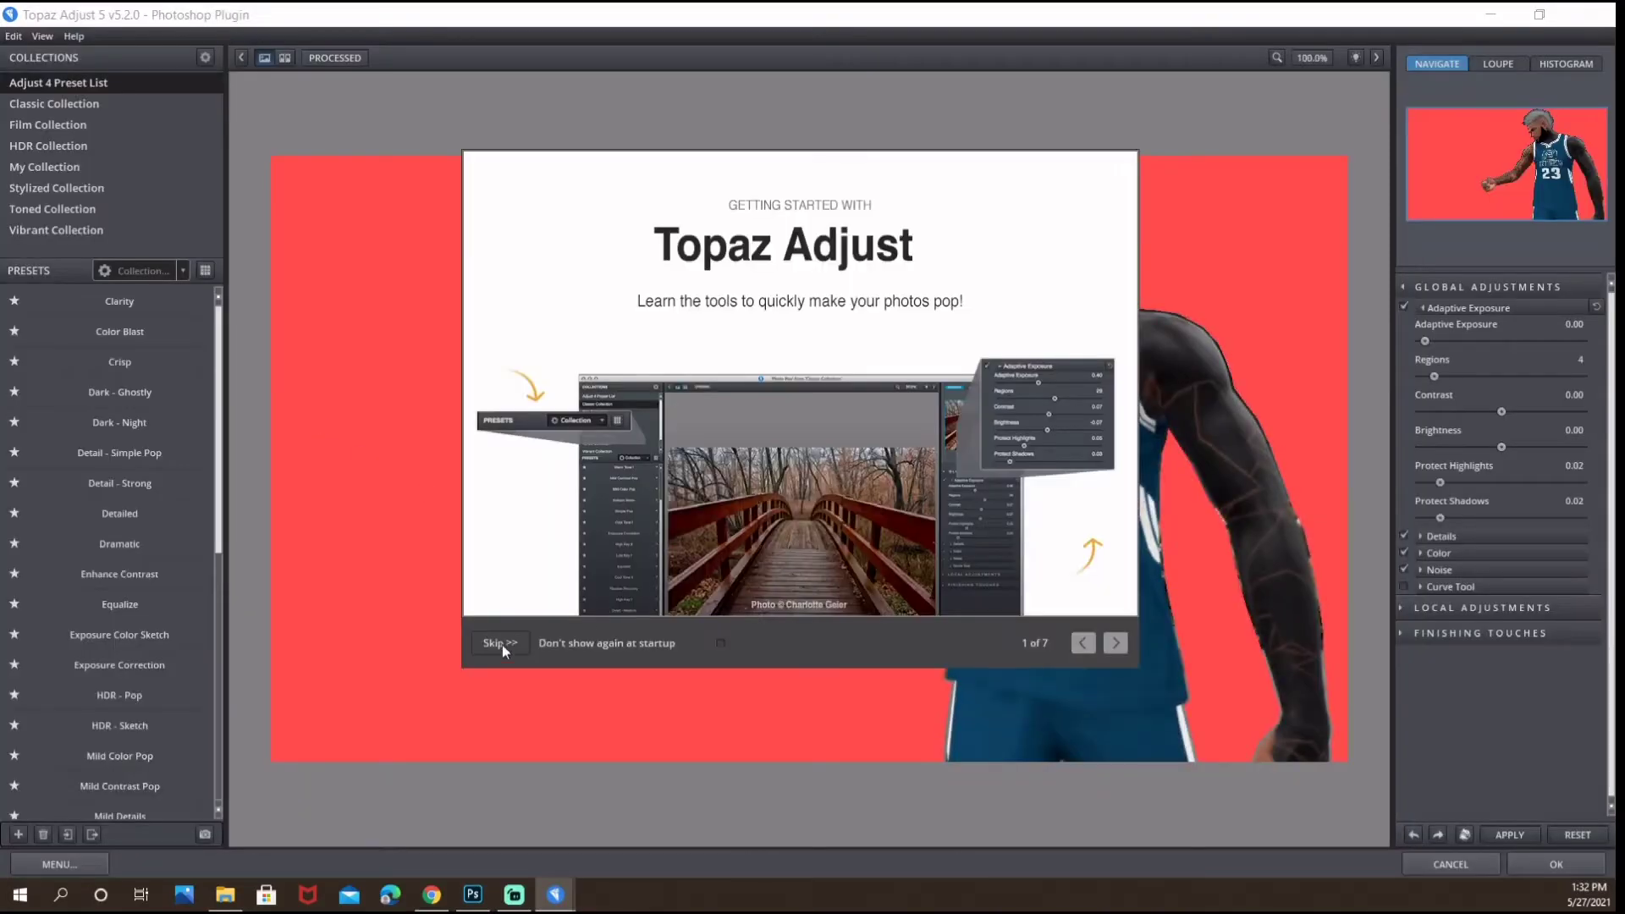
{"action": "left_click", "coordinate": [501, 646]}
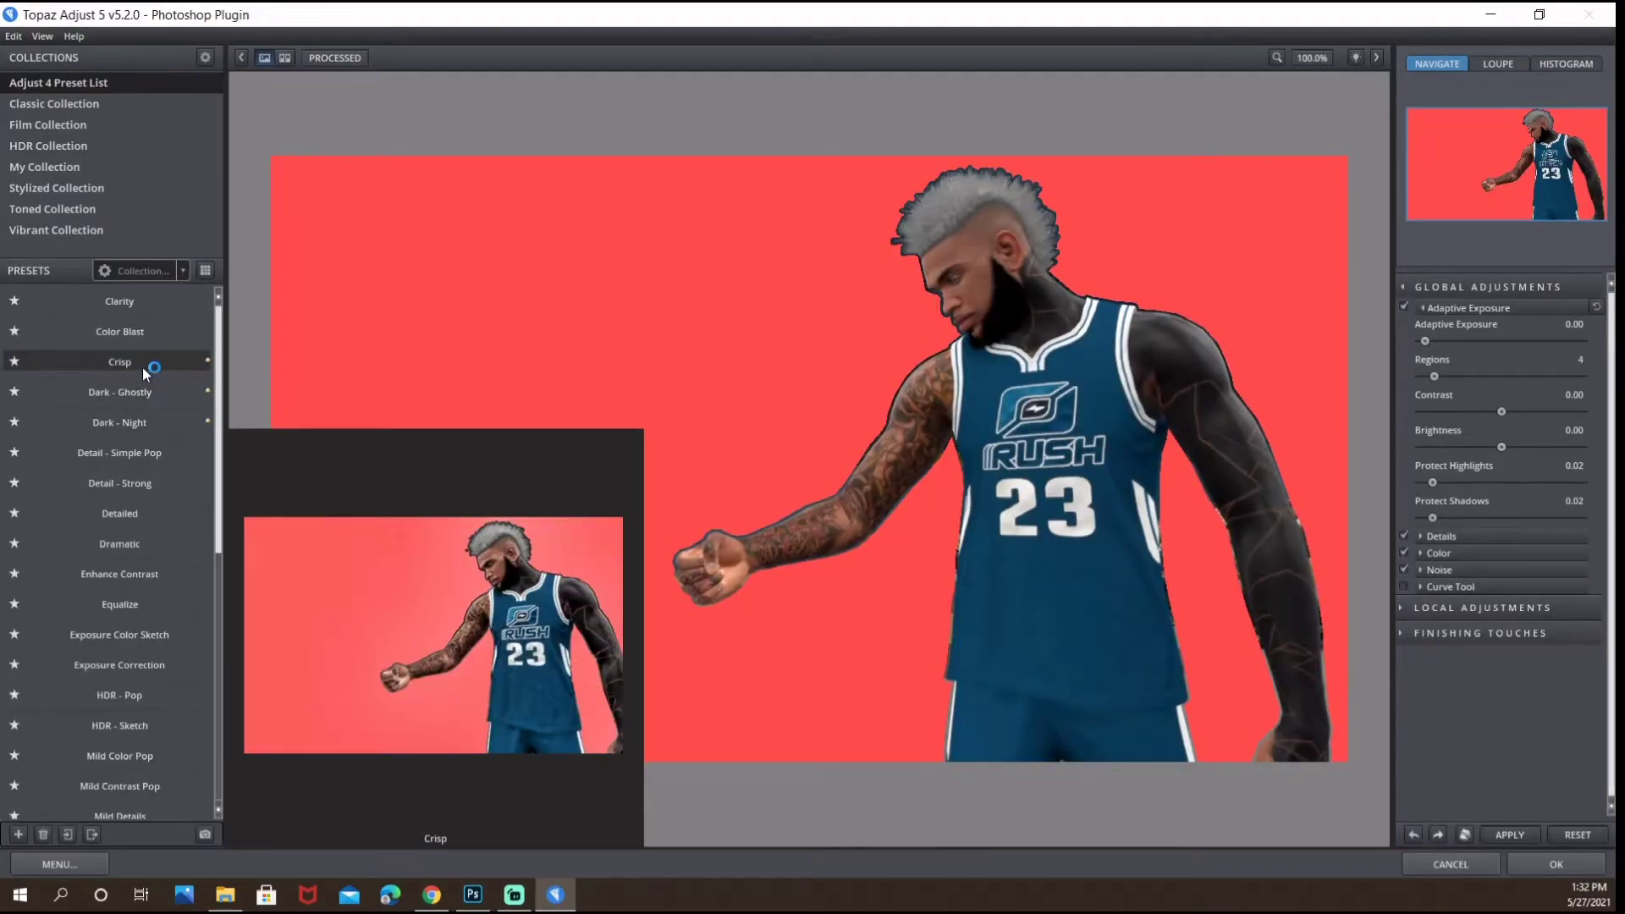
{"action": "left_click", "coordinate": [133, 363]}
{"action": "left_click", "coordinate": [1564, 866]}
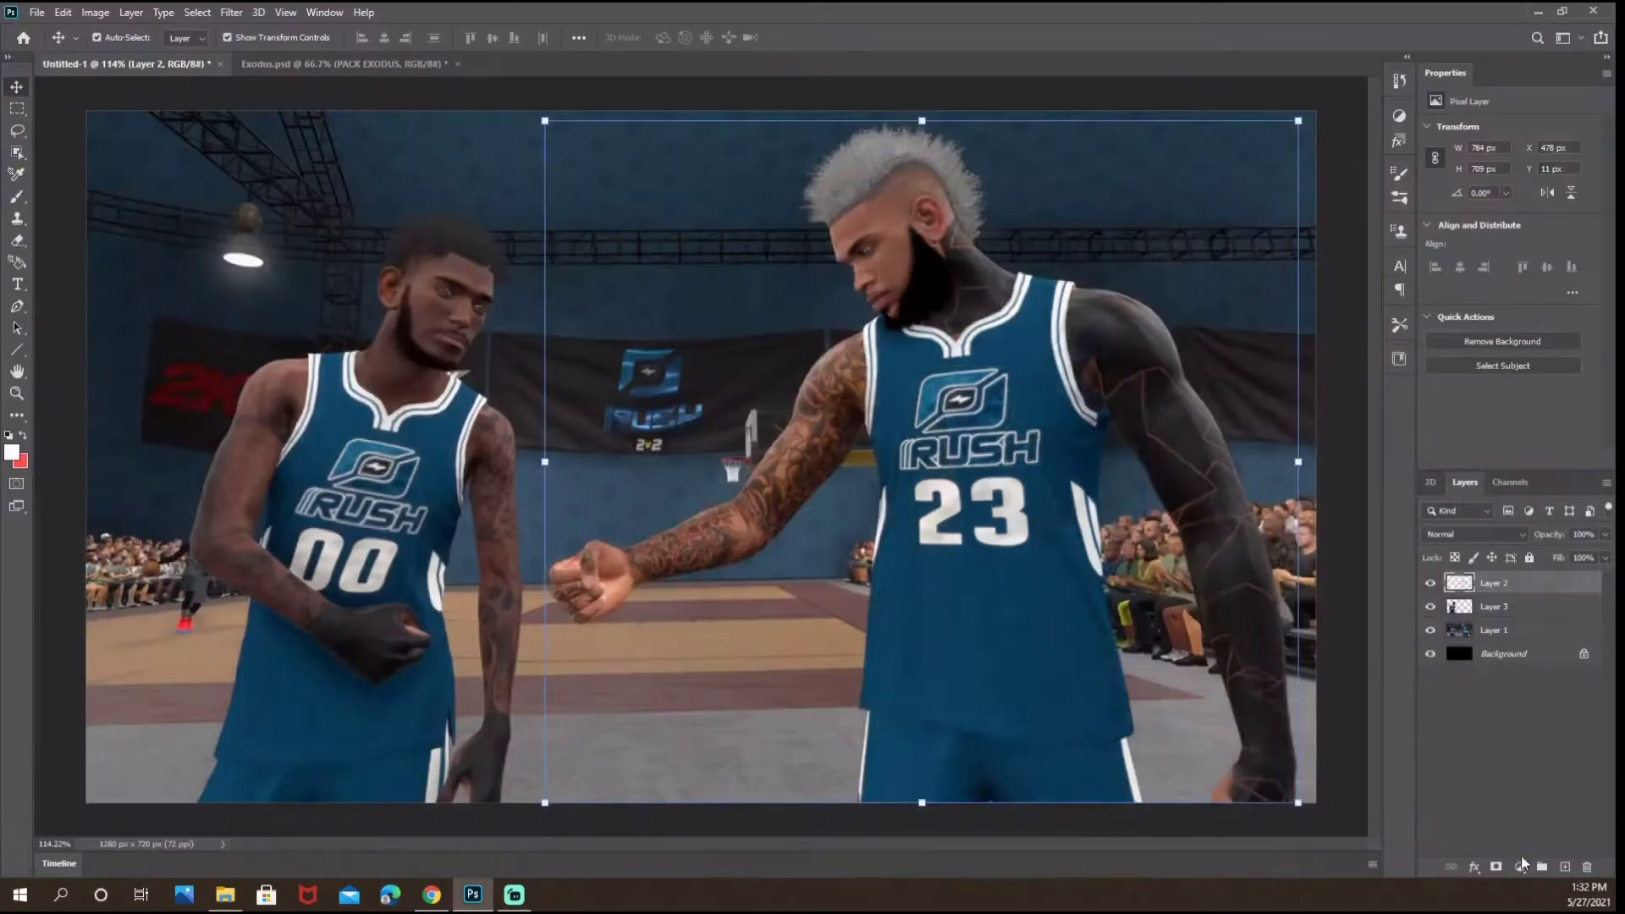
{"action": "left_click", "coordinate": [231, 12]}
{"action": "left_click", "coordinate": [244, 29]}
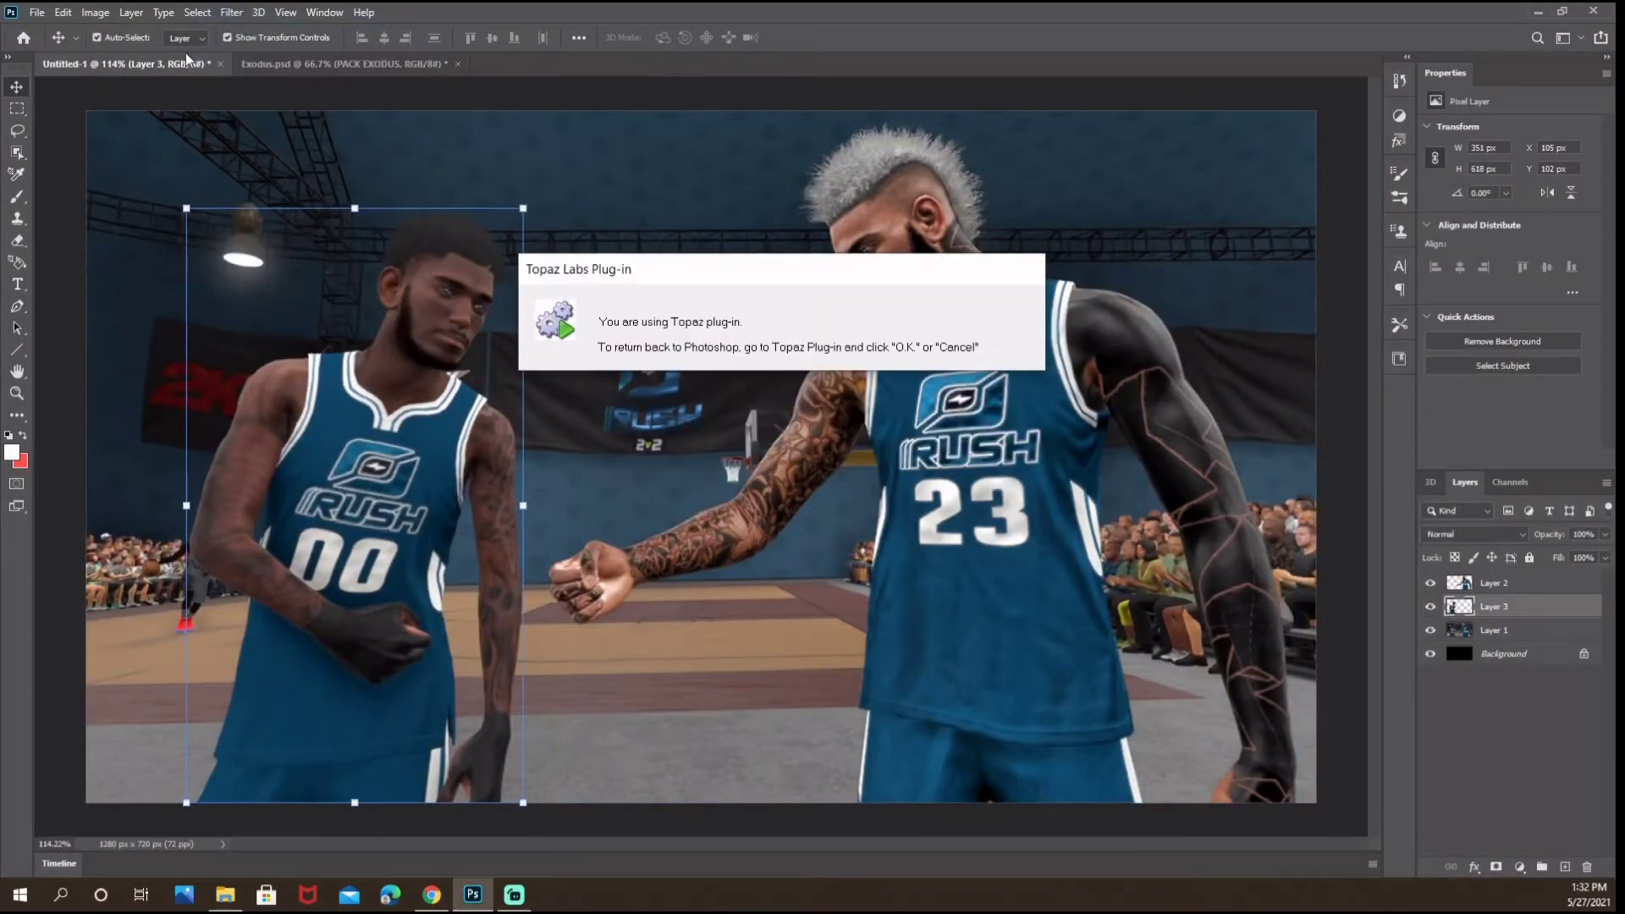
Apply a Radial Blur to Layer 1 with amount 10, the Zoom method and Good quality.
{"action": "left_click", "coordinate": [1494, 630]}
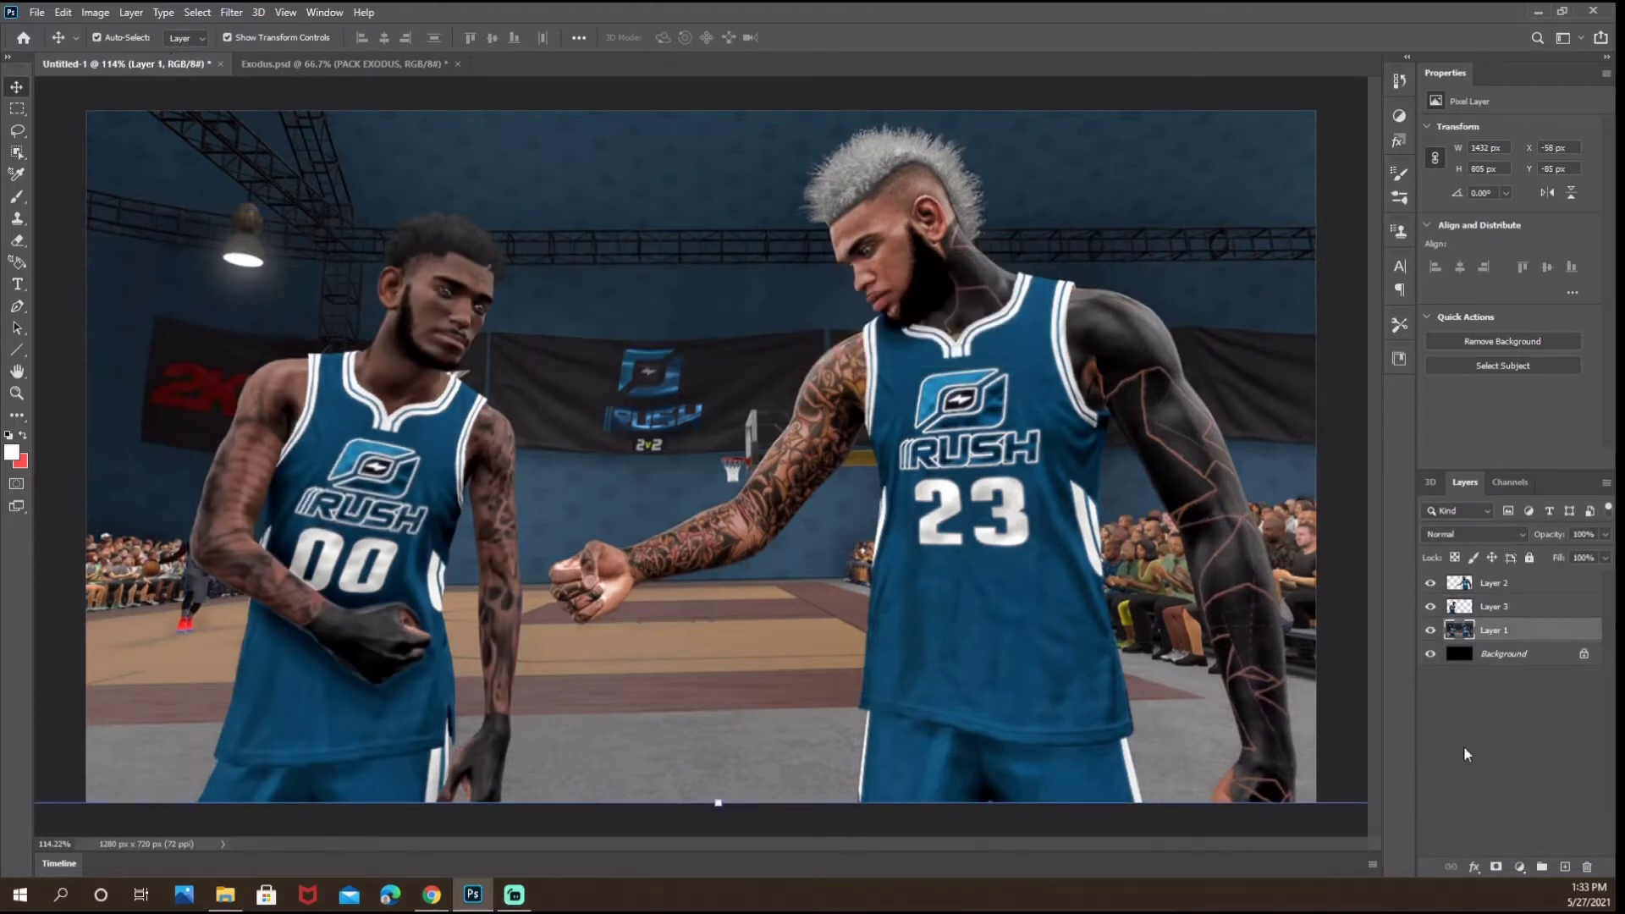
{"action": "left_click", "coordinate": [231, 12]}
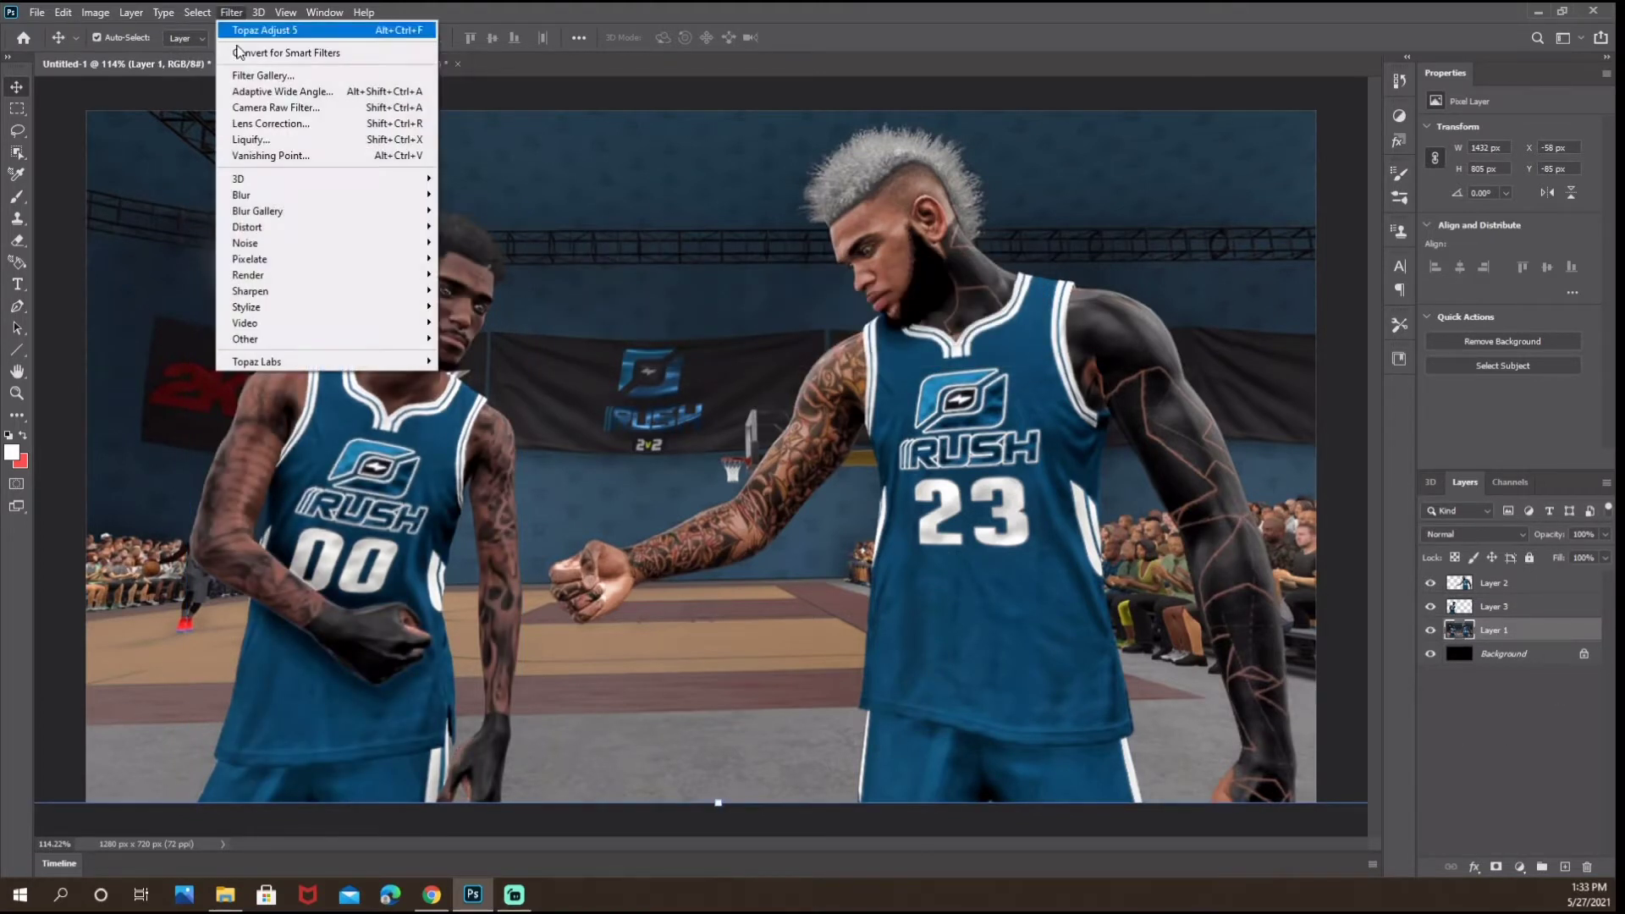
{"action": "mouse_move", "coordinate": [271, 194]}
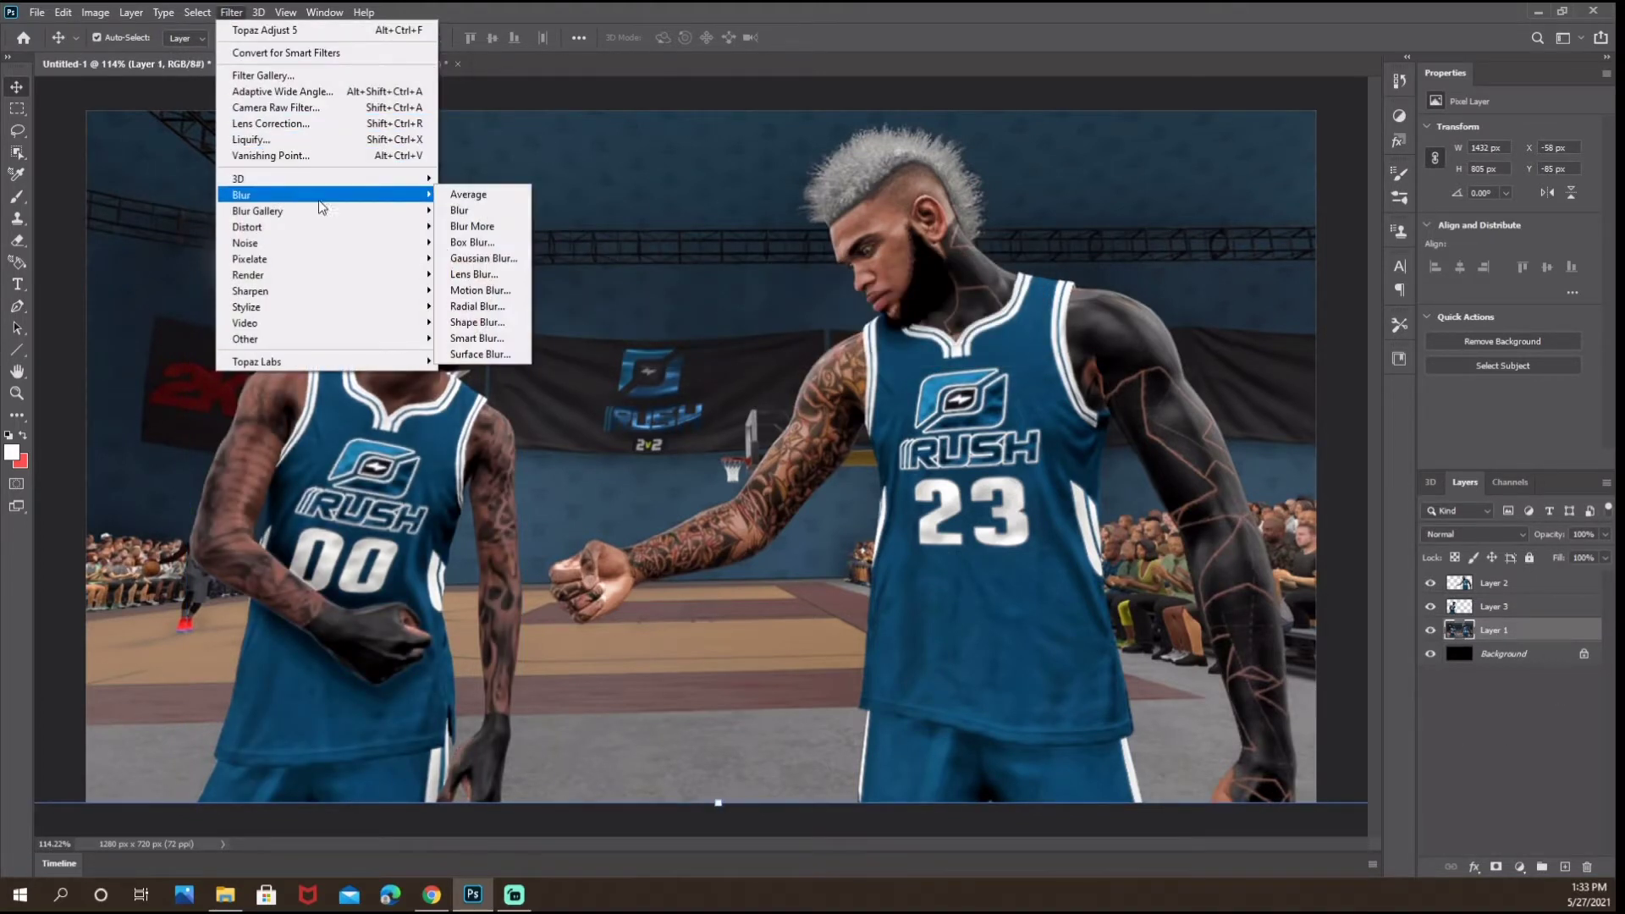
{"action": "left_click", "coordinate": [478, 306]}
{"action": "left_click", "coordinate": [1172, 587]}
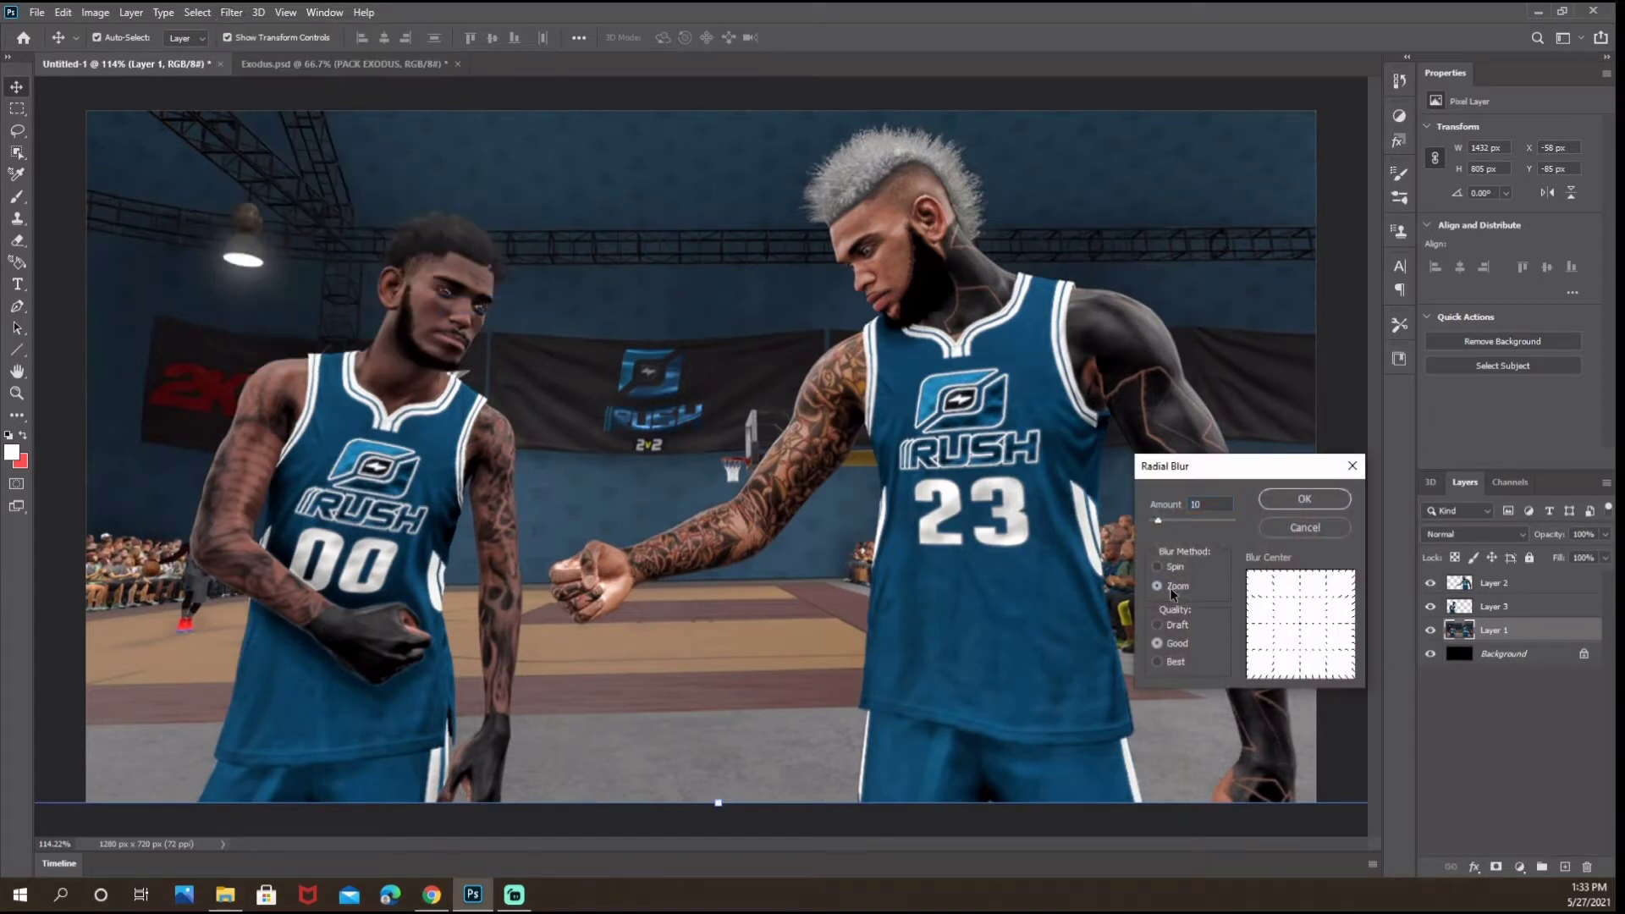
{"action": "left_click", "coordinate": [1276, 507]}
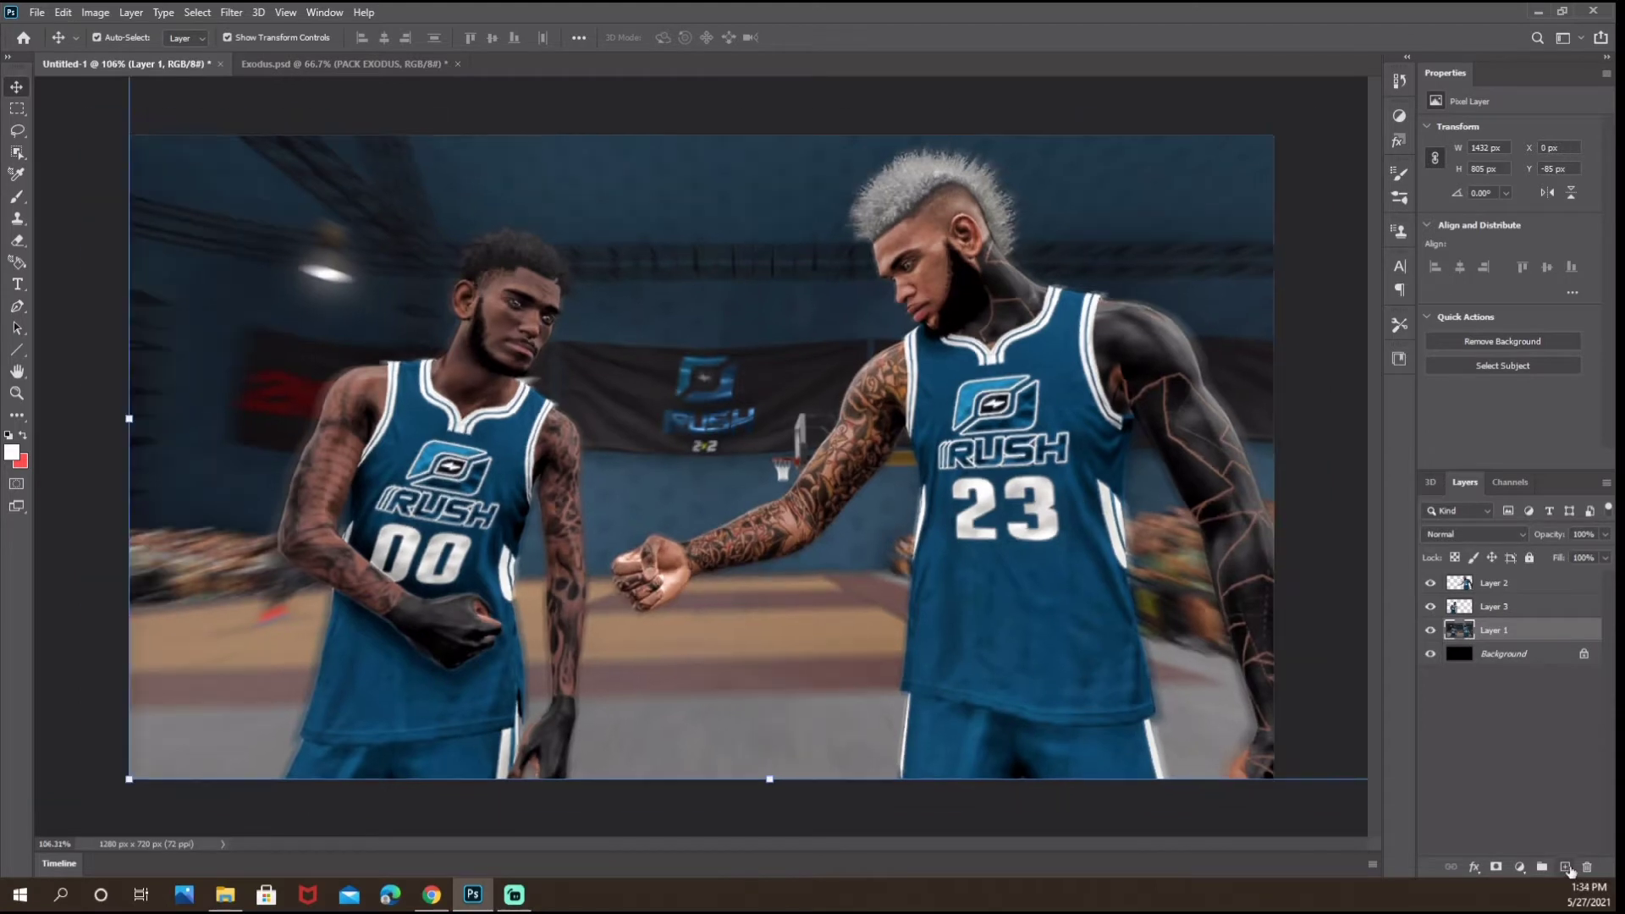
Add a new layer above the blurred photo and set the soft brush's size to 700 px.
{"action": "left_click", "coordinate": [1565, 867]}
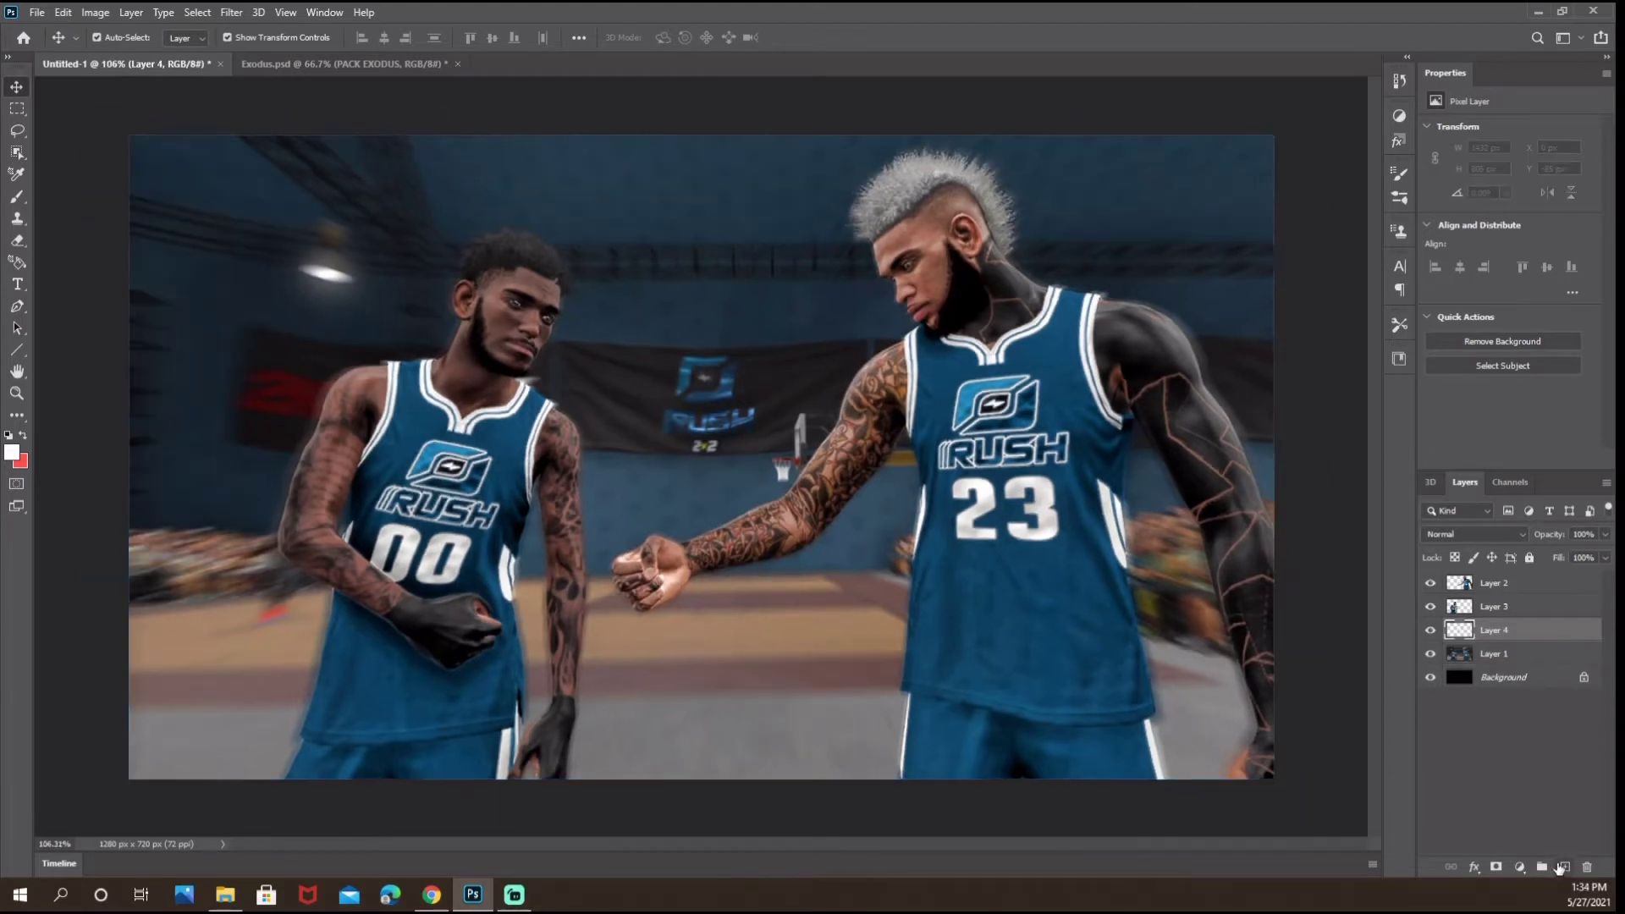
{"action": "left_click", "coordinate": [17, 196]}
{"action": "left_click", "coordinate": [115, 39]}
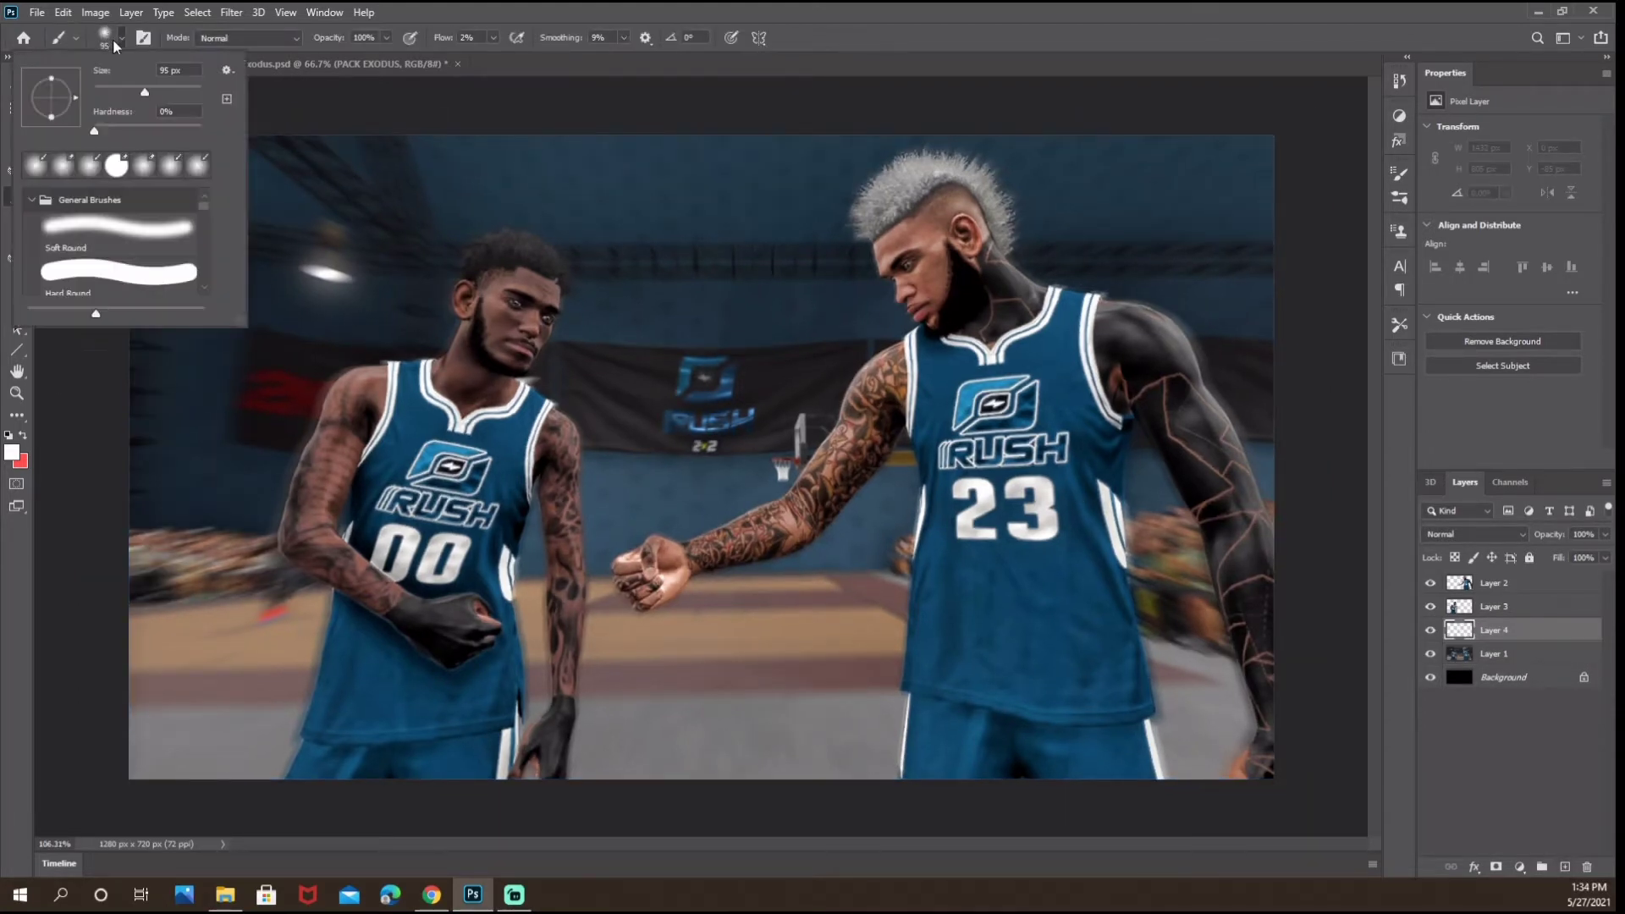
{"action": "left_click_drag", "start_coordinate": [194, 96], "coordinate": [192, 93]}
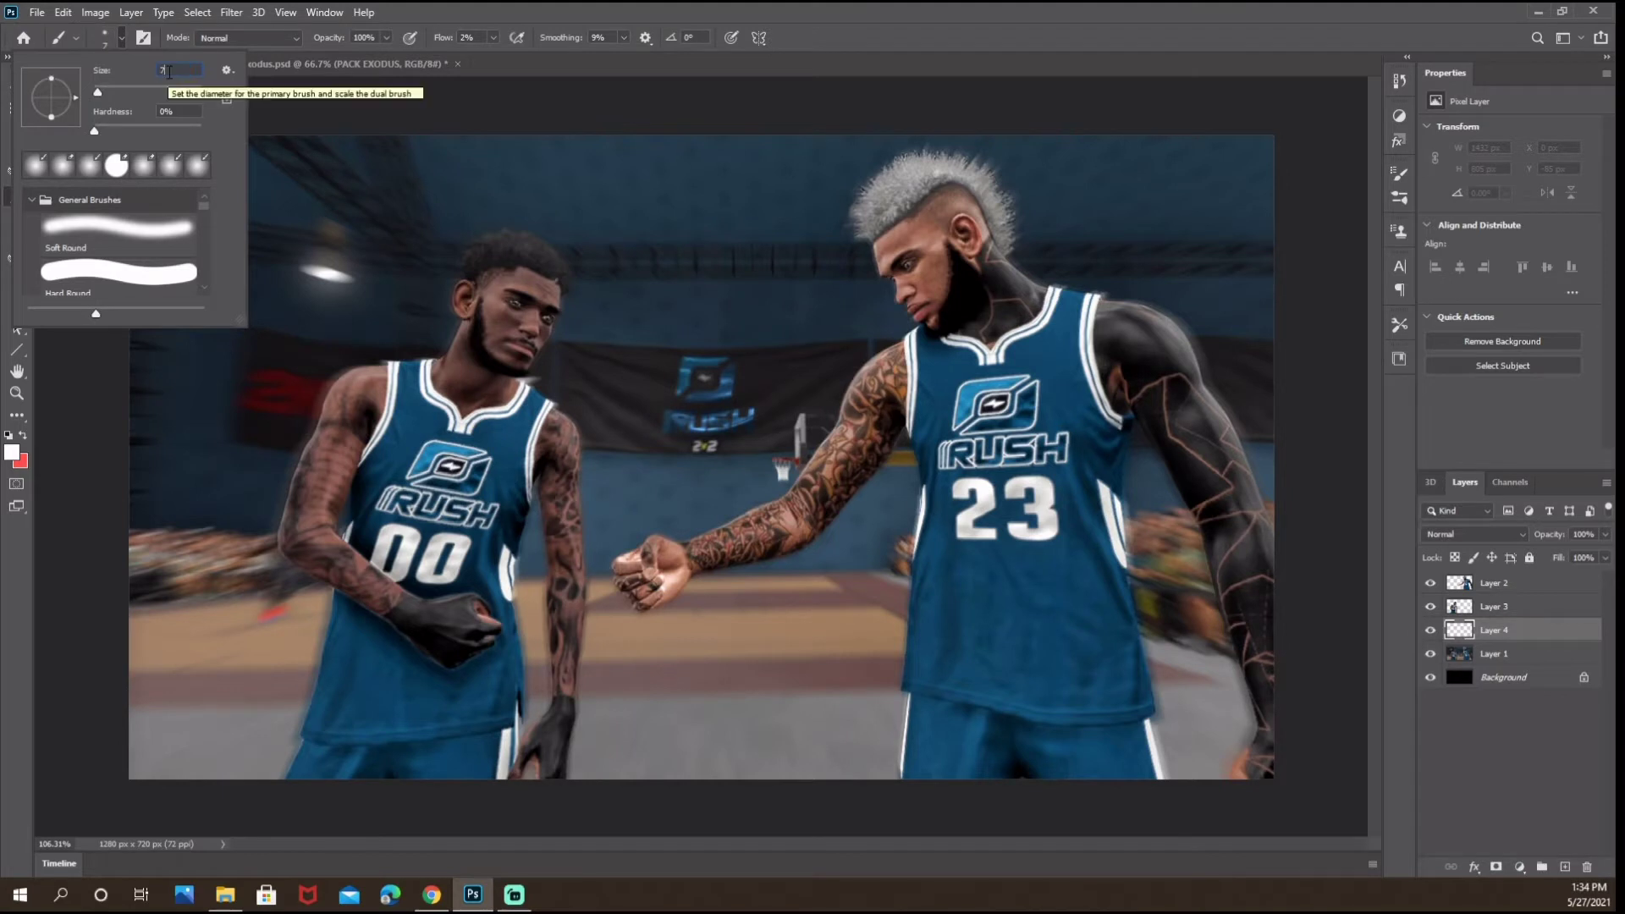
{"action": "key", "text": "Return"}
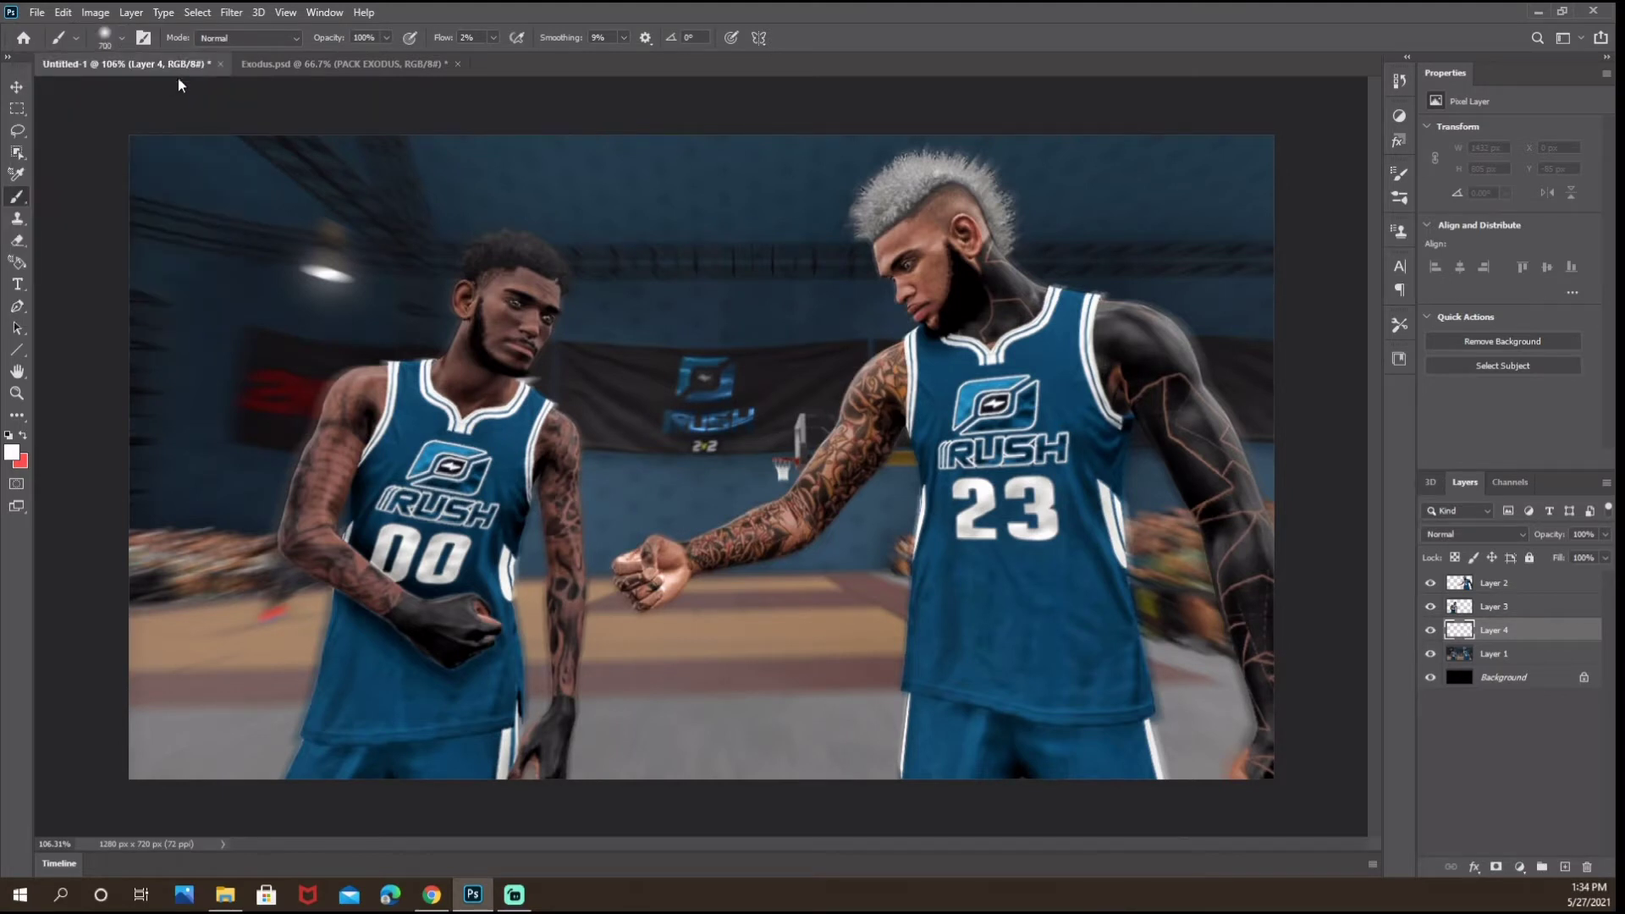
Set the foreground colour to bright blue and paint over the background behind the players at 34% flow.
{"action": "left_click", "coordinate": [12, 455]}
{"action": "left_click", "coordinate": [1143, 427]}
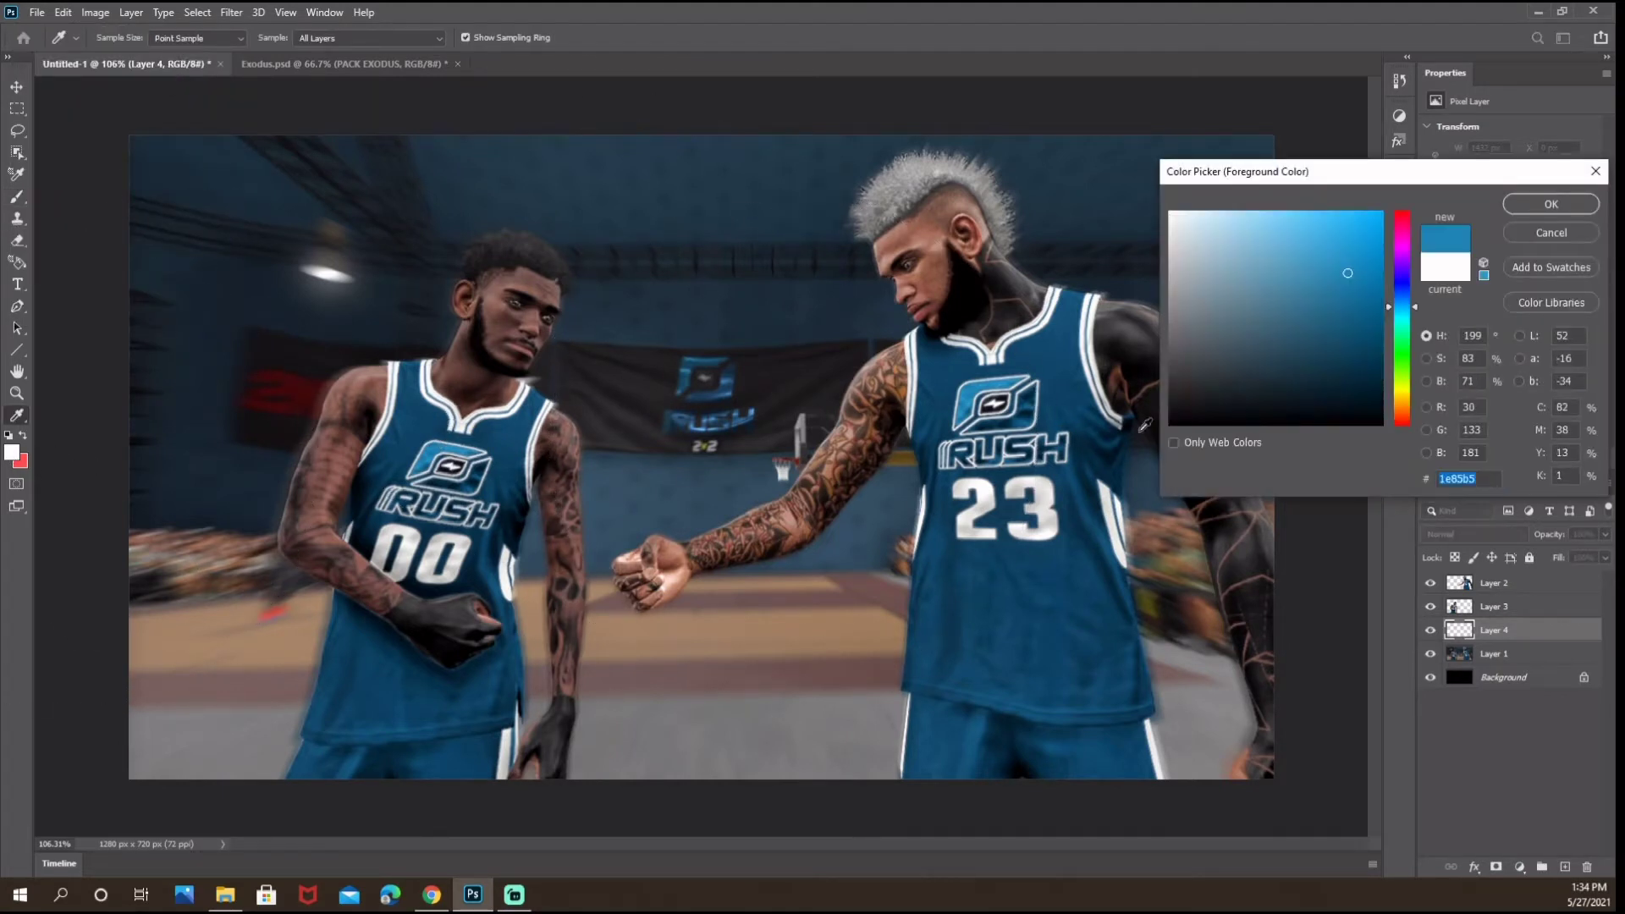
{"action": "left_click", "coordinate": [1550, 204]}
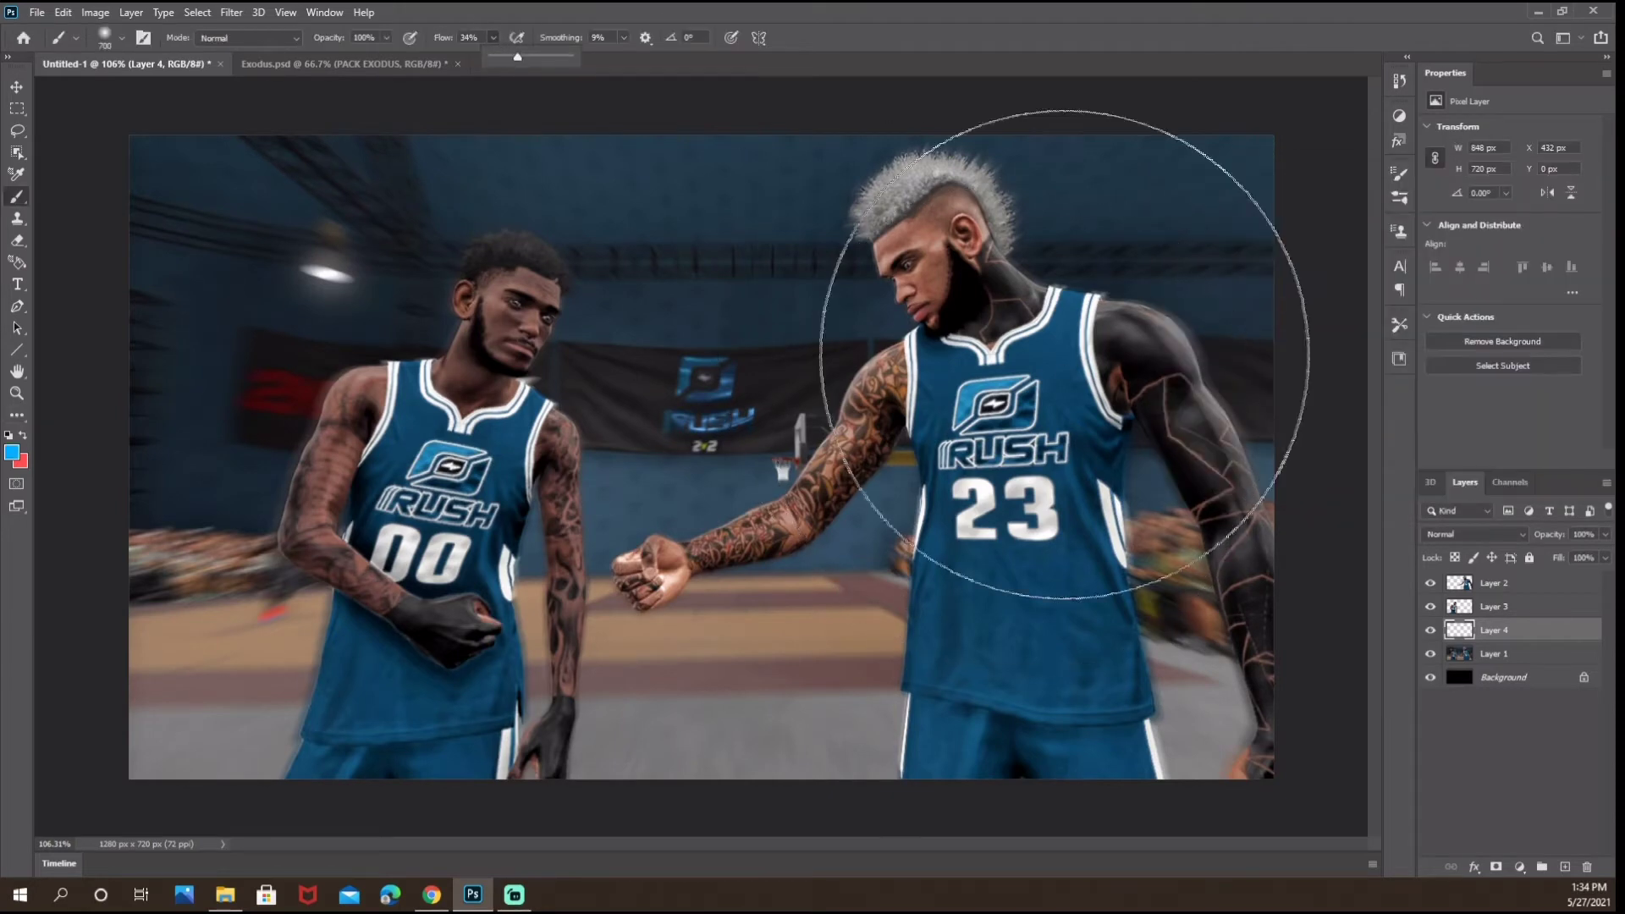
{"action": "left_click", "coordinate": [1058, 359]}
{"action": "left_click", "coordinate": [989, 410]}
{"action": "left_click_drag", "start_coordinate": [762, 381], "coordinate": [417, 472]}
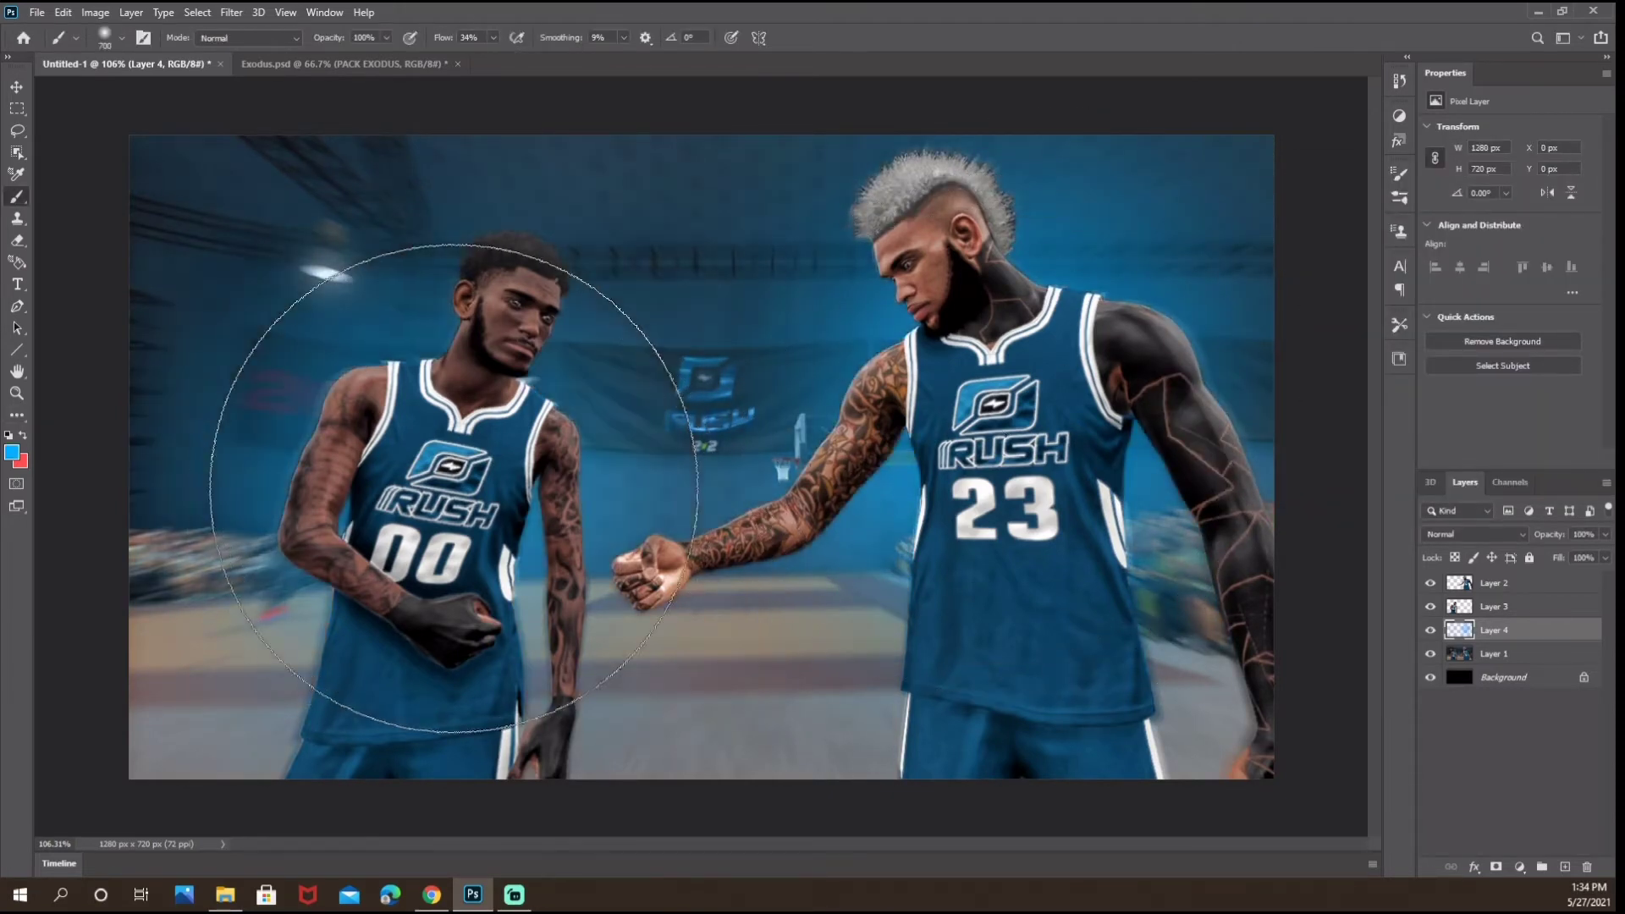
Give Layer 2 a white Overlay inner shadow with 100% opacity, 90° angle, 14 px distance and 9 px size.
{"action": "left_click", "coordinate": [1548, 590]}
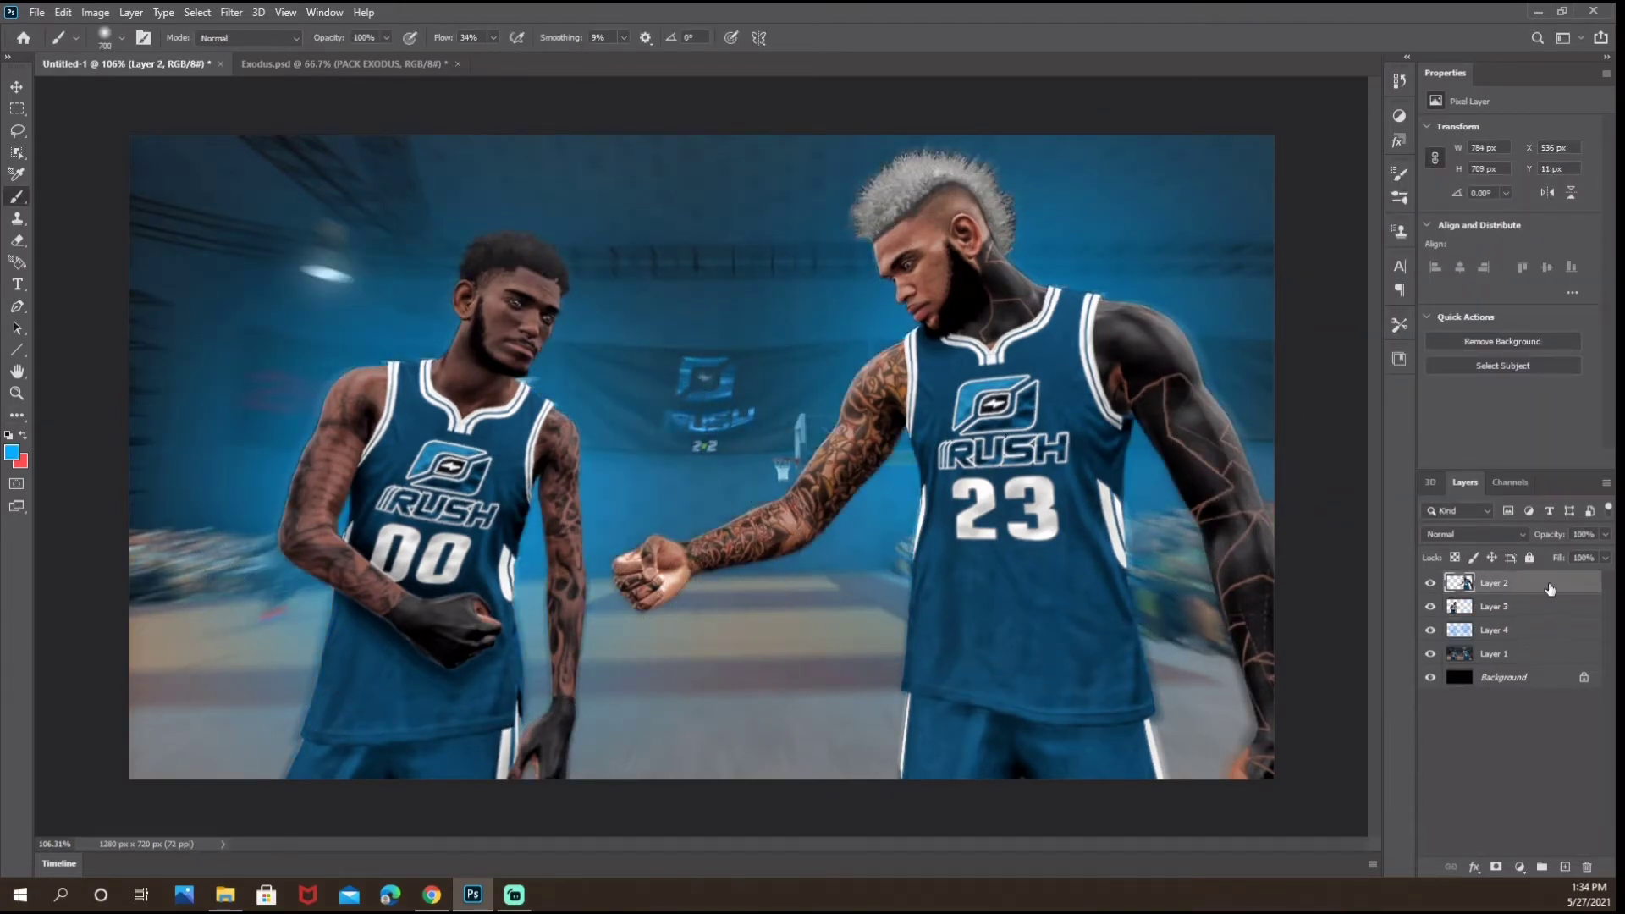
{"action": "double_click", "coordinate": [1550, 582]}
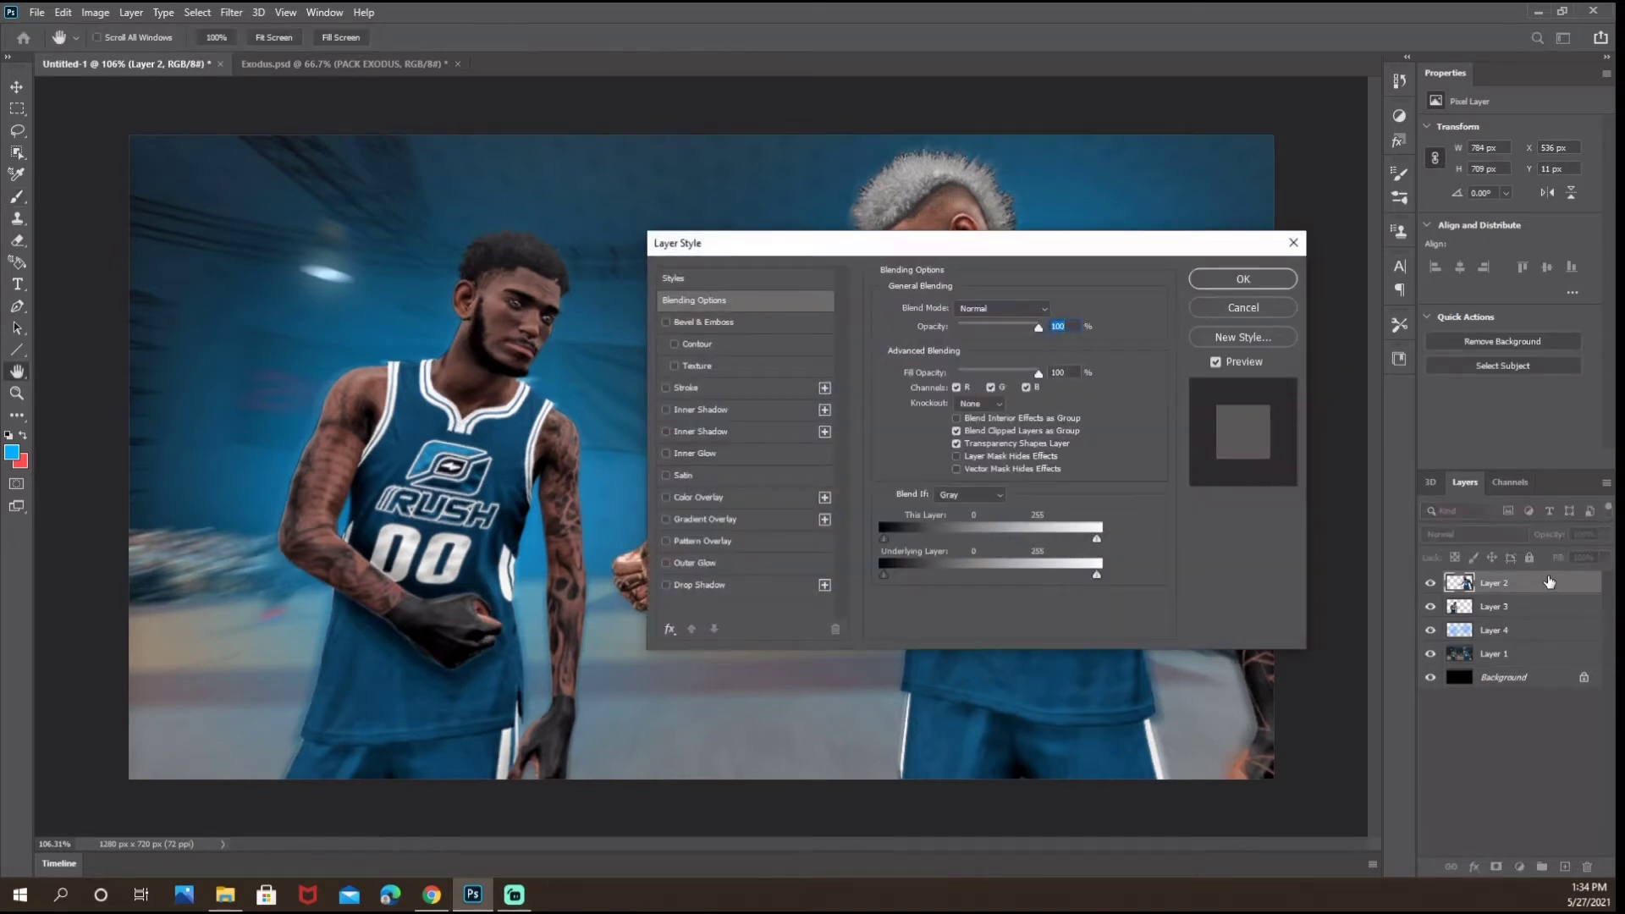
{"action": "left_click_drag", "start_coordinate": [891, 245], "coordinate": [275, 173]}
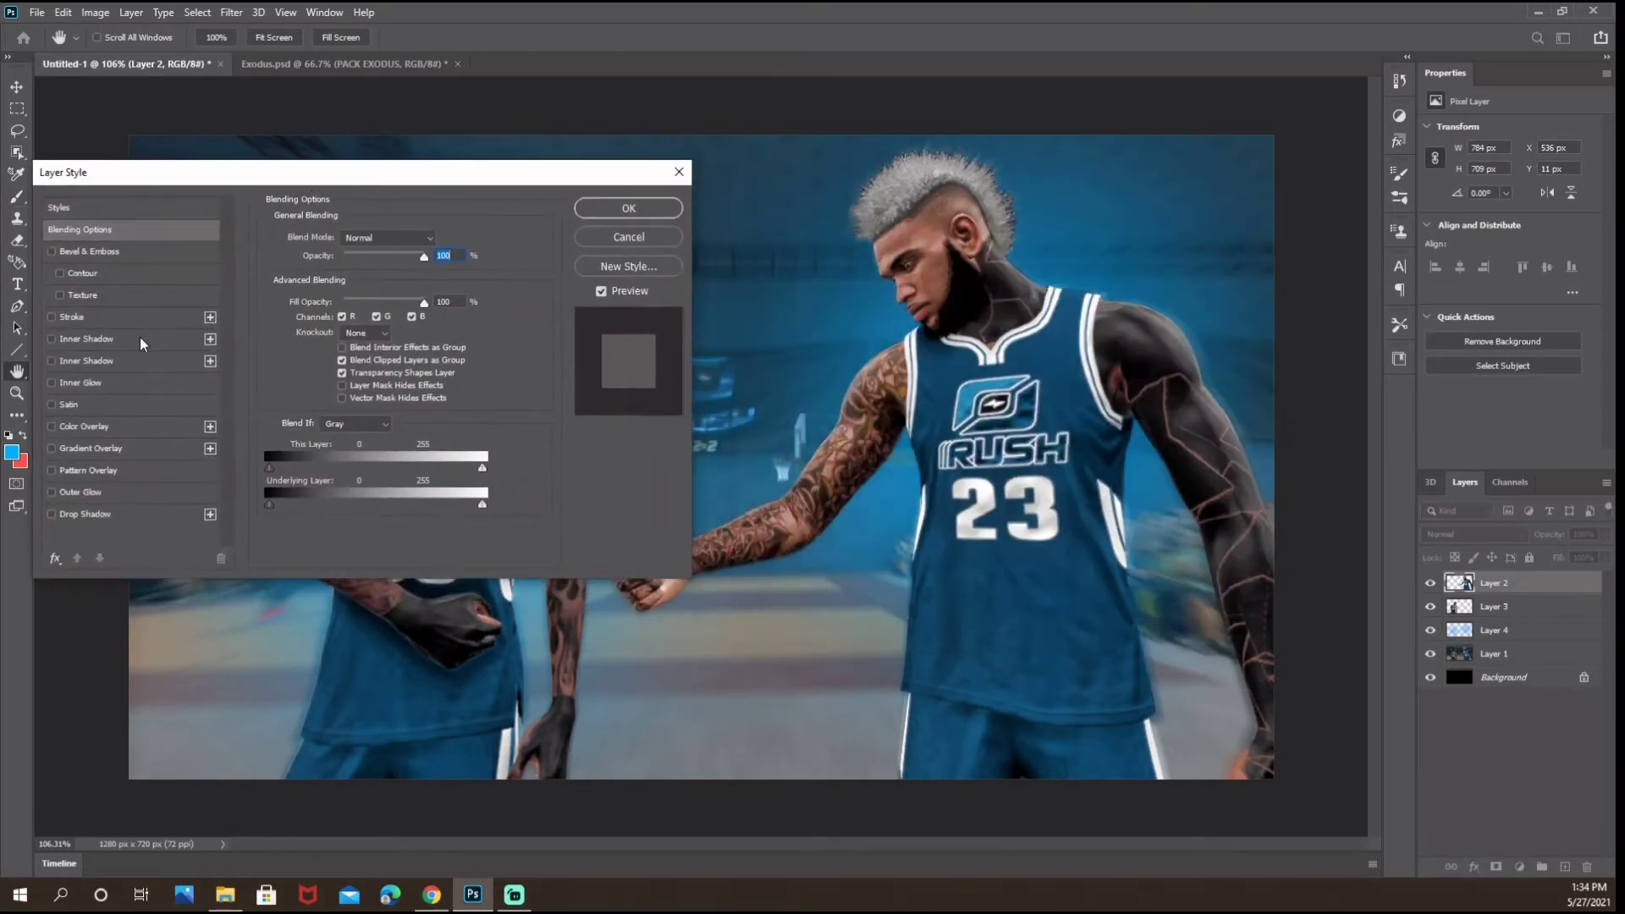
{"action": "left_click", "coordinate": [97, 340]}
{"action": "left_click", "coordinate": [52, 340]}
{"action": "left_click", "coordinate": [210, 339]}
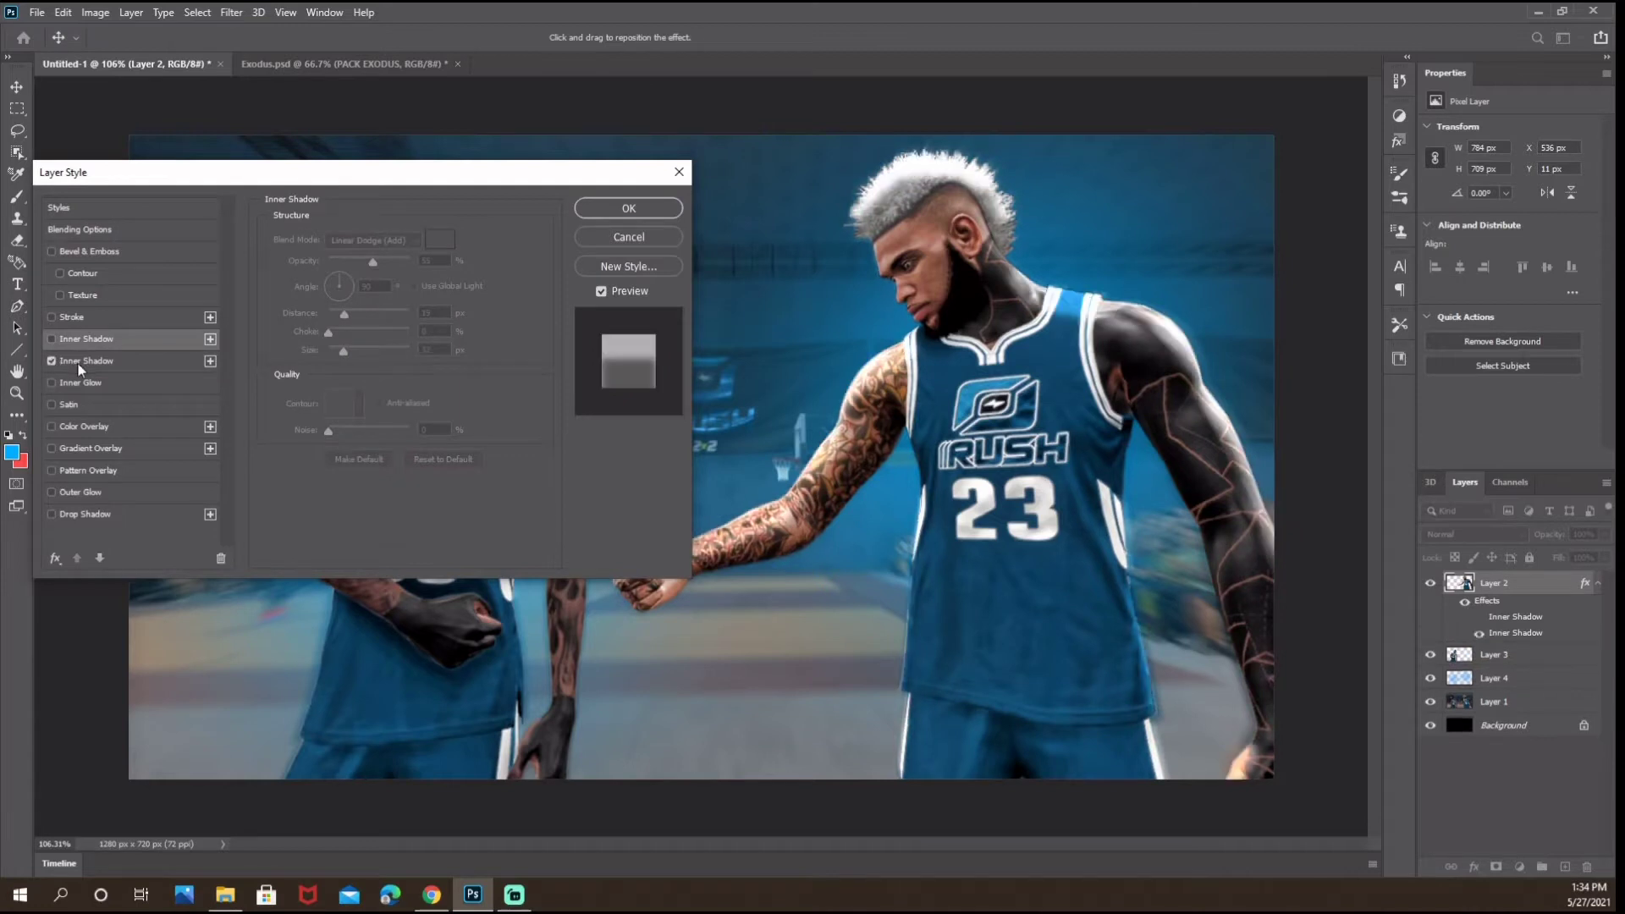
{"action": "left_click_drag", "start_coordinate": [350, 315], "coordinate": [343, 318]}
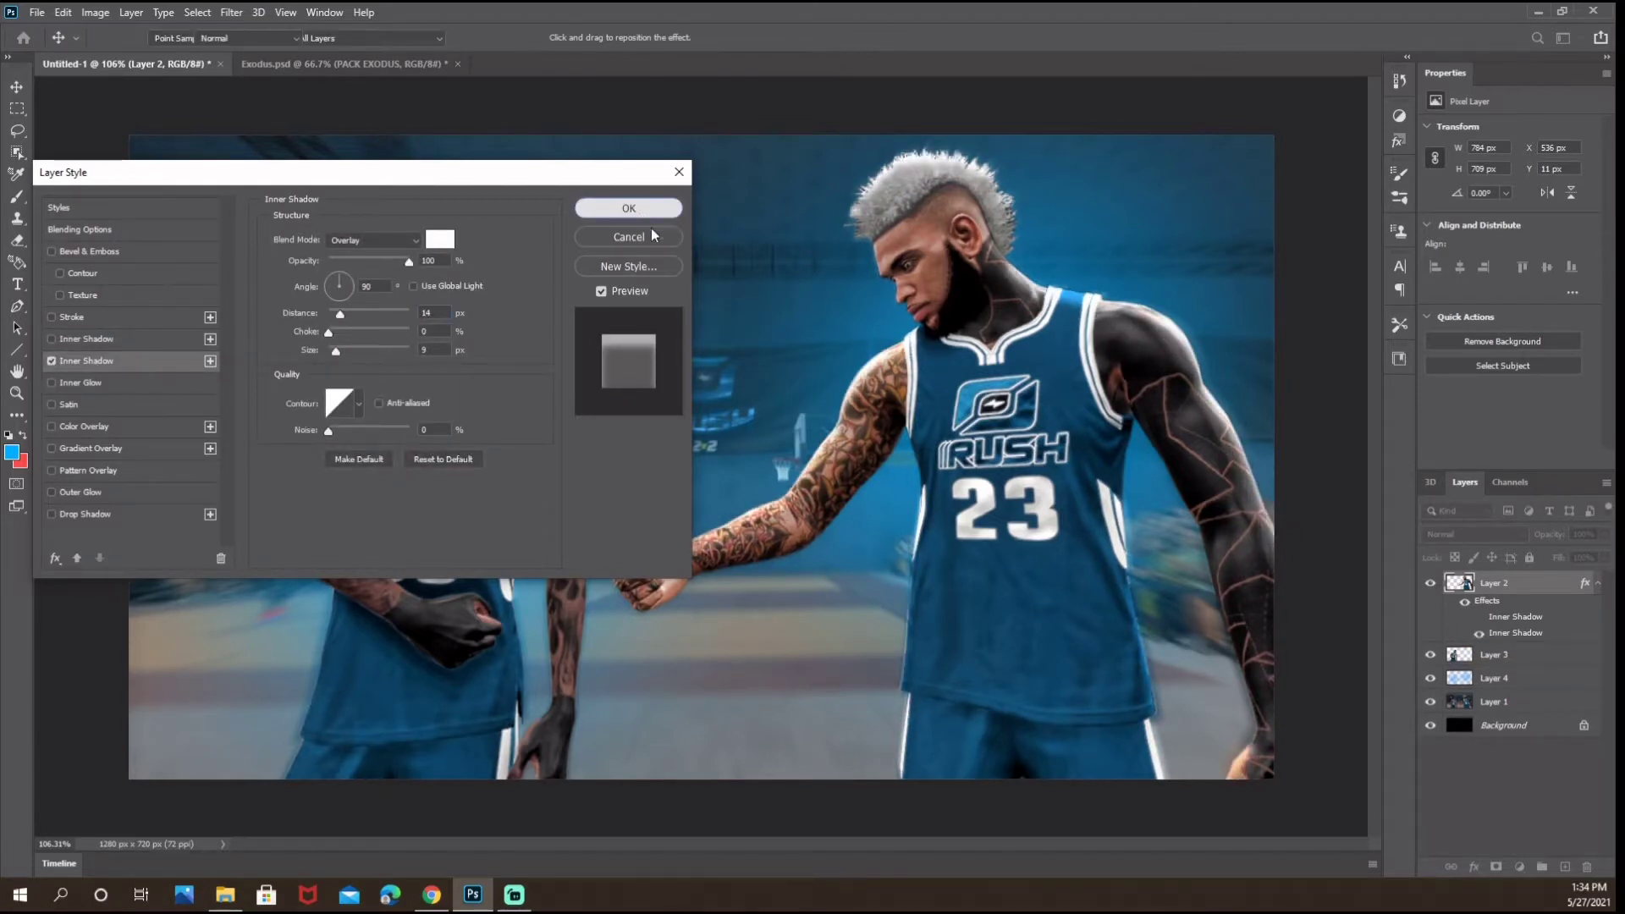
{"action": "key", "text": "Return"}
{"action": "key", "text": "b"}
Give Layer 3 the same white Overlay inner shadow with 14 px distance and 9 px size.
{"action": "left_click", "coordinate": [1550, 646]}
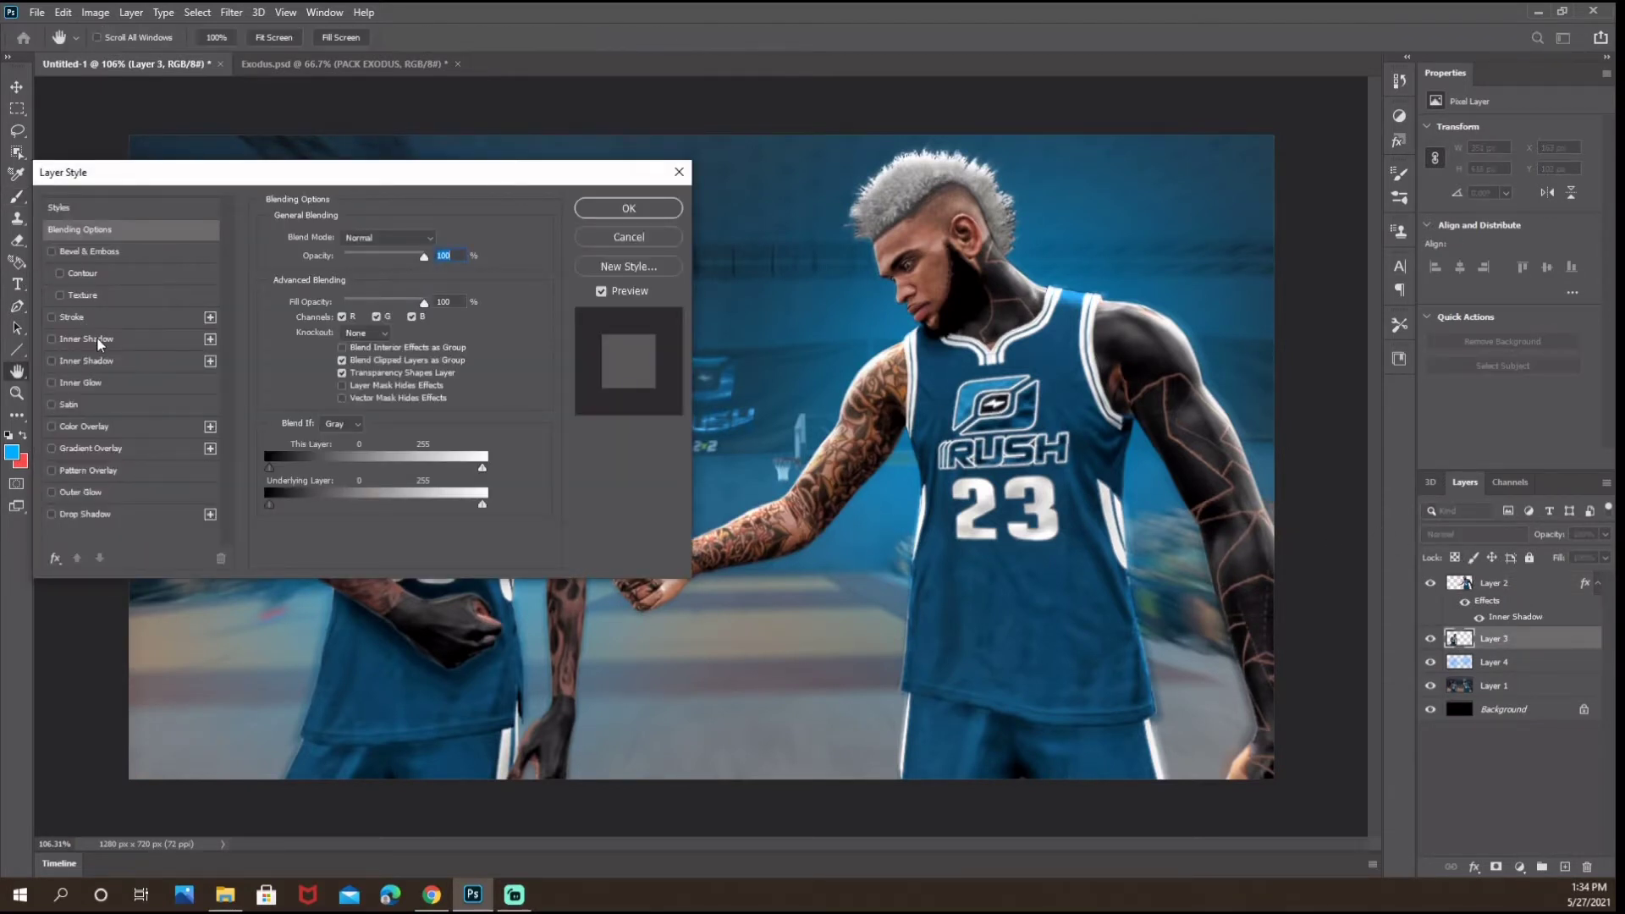
{"action": "left_click", "coordinate": [99, 362]}
{"action": "left_click_drag", "start_coordinate": [565, 174], "coordinate": [1247, 409]}
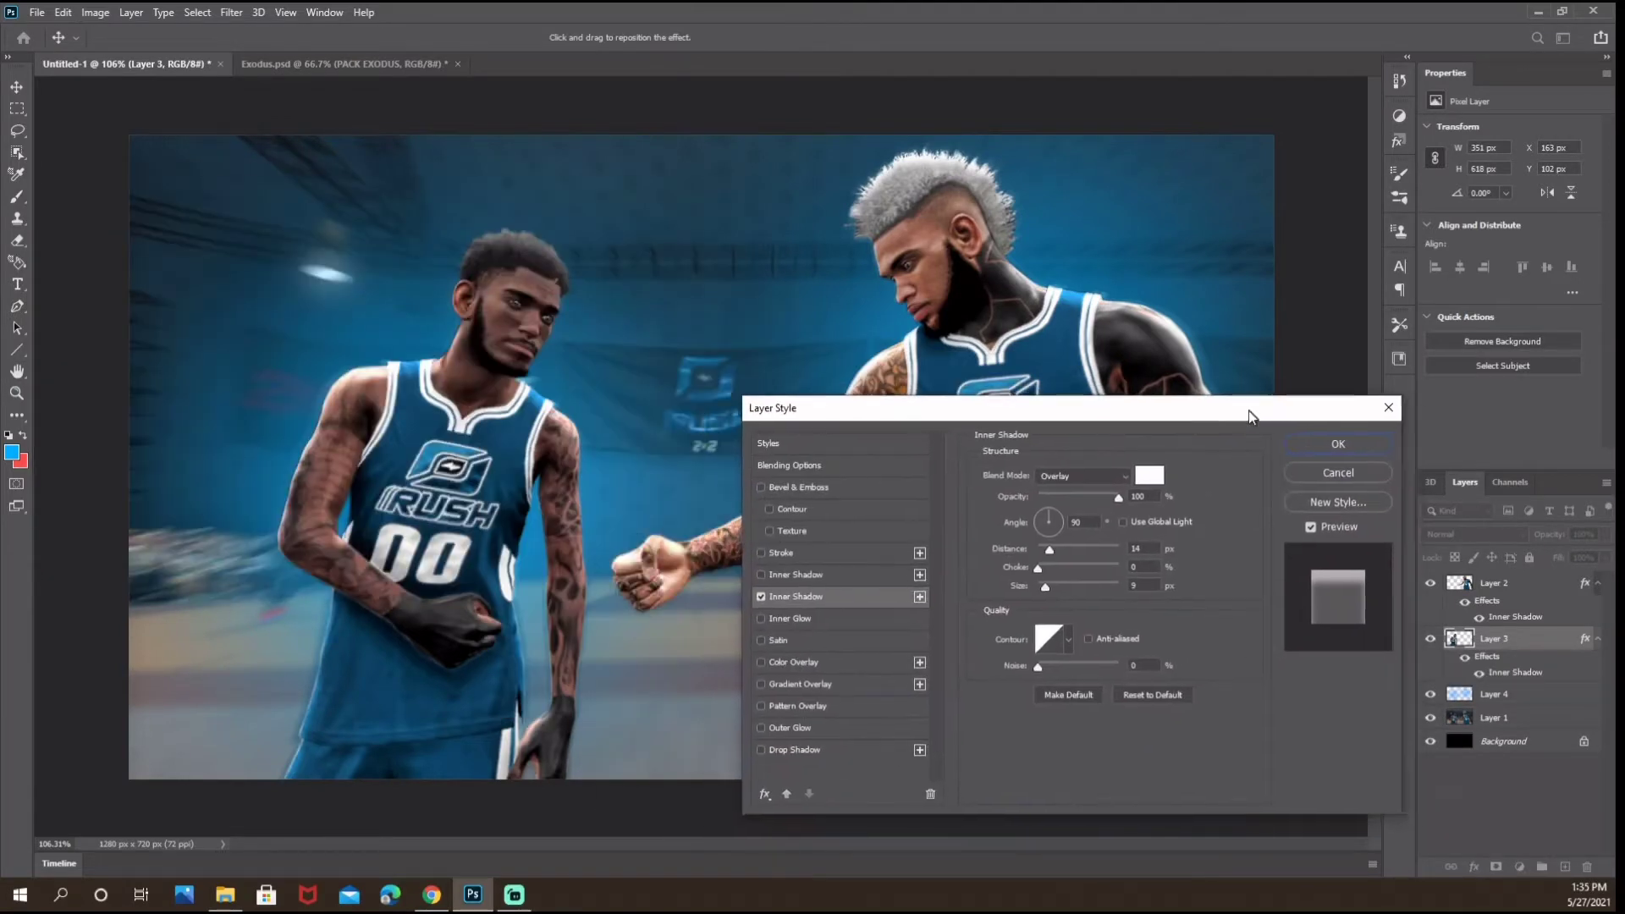
{"action": "left_click", "coordinate": [1307, 449]}
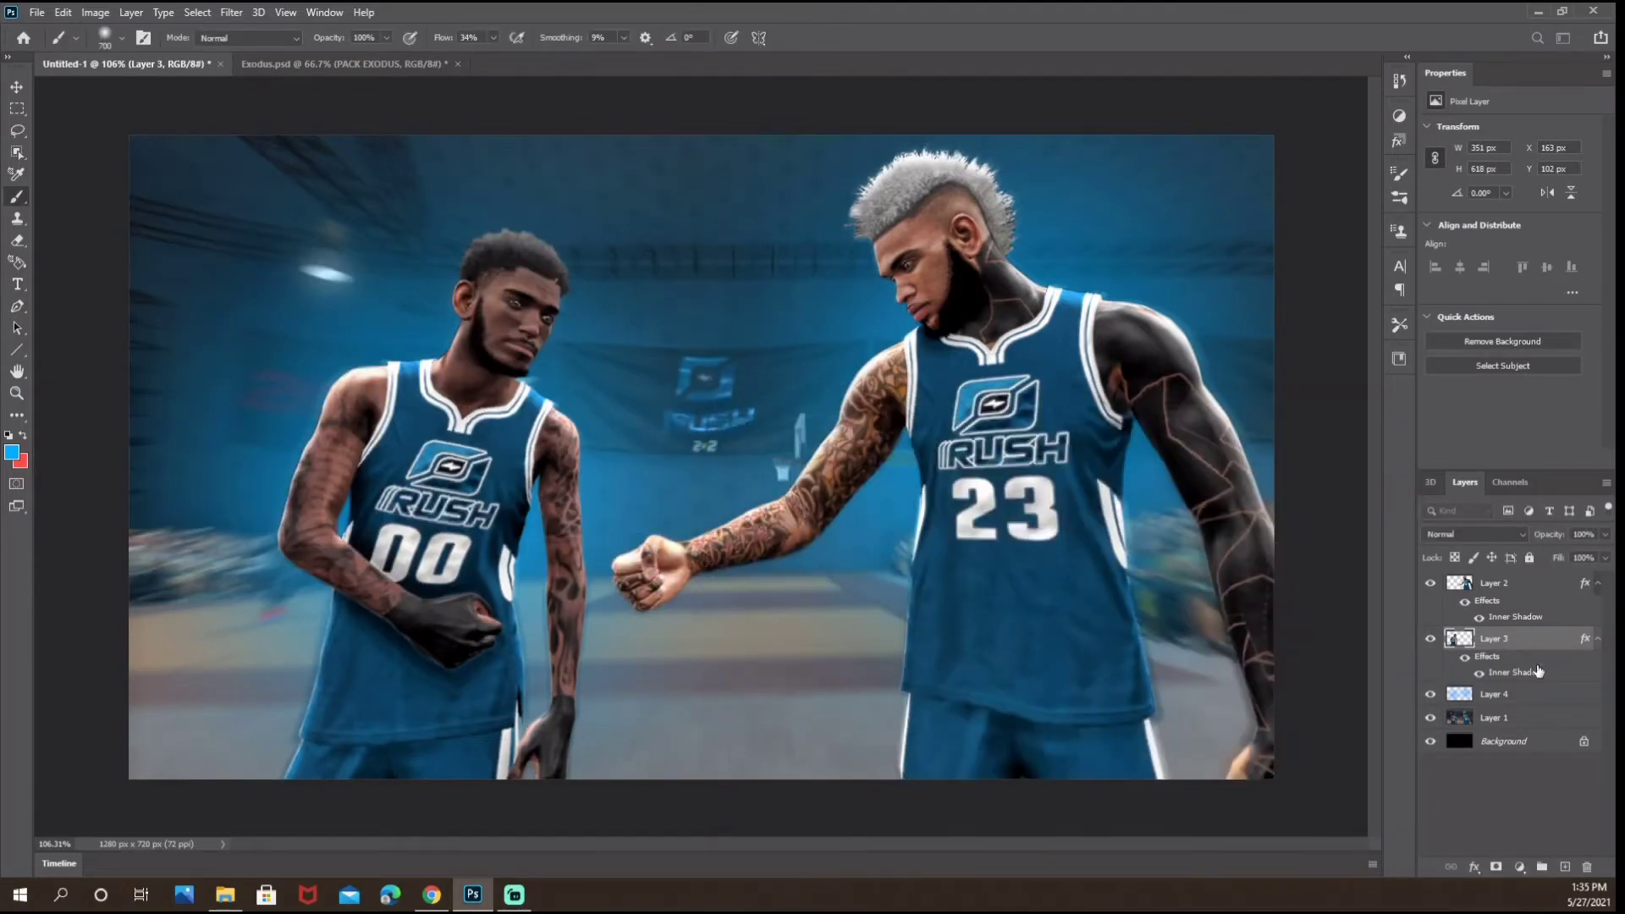
Group the two player cutout layers, Layer 2 and Layer 3.
{"action": "left_click", "coordinate": [1522, 591]}
{"action": "left_click", "coordinate": [1518, 645], "text": "shift"}
{"action": "left_click", "coordinate": [1543, 867]}
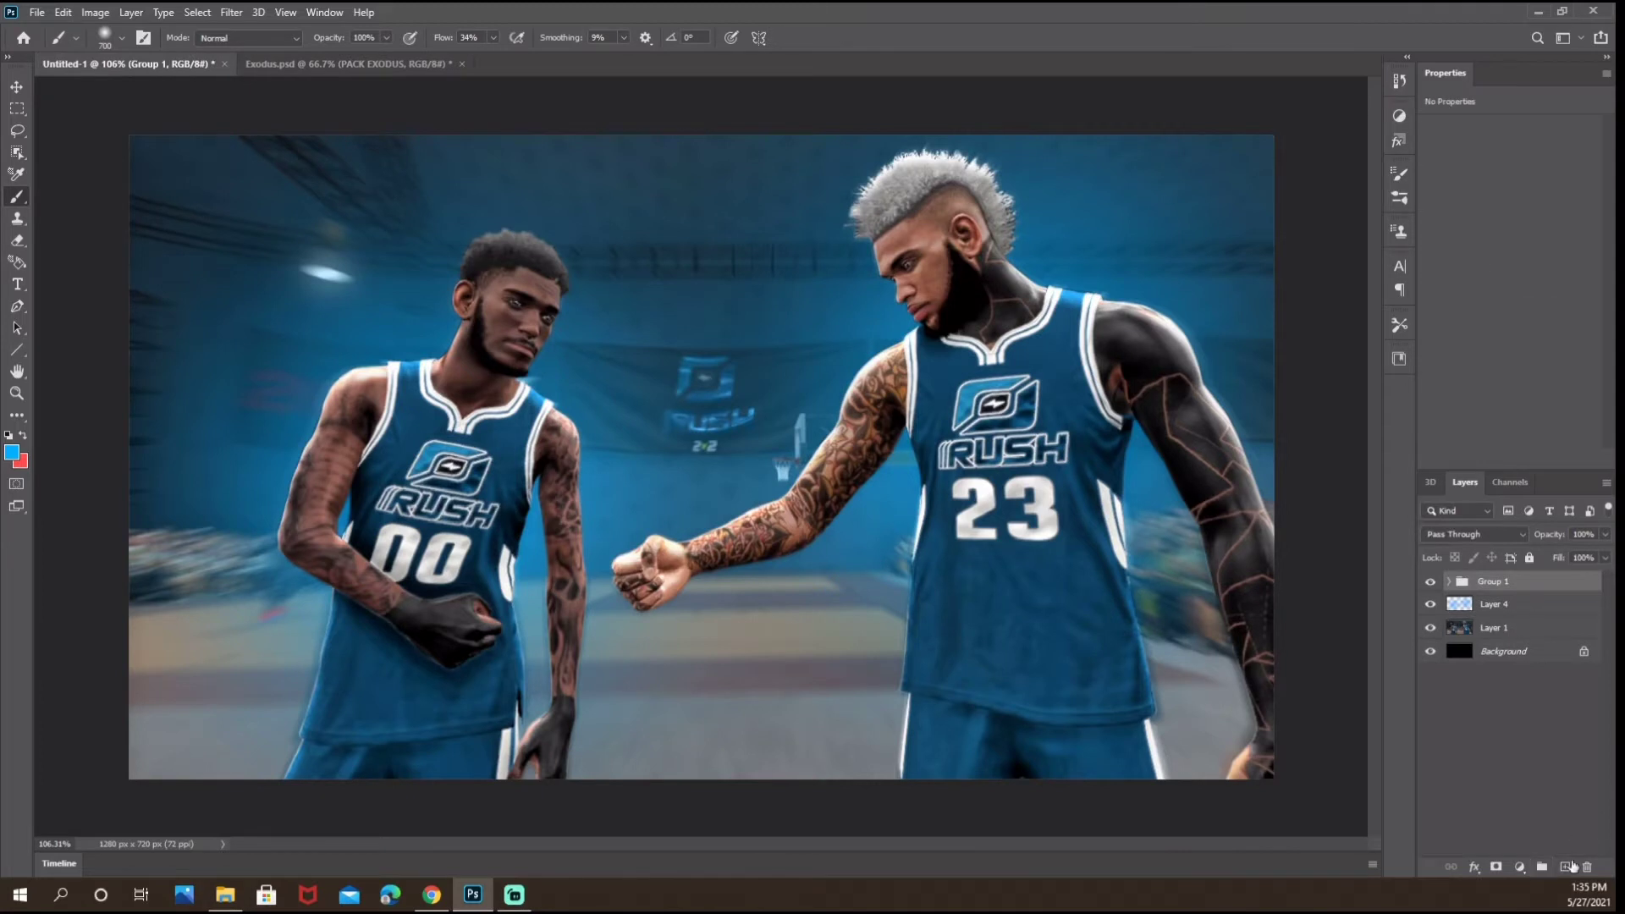
On a new layer above the group, paint soft blue light around both players' upper edges with a 291 px brush.
{"action": "left_click", "coordinate": [1567, 866]}
{"action": "left_click", "coordinate": [113, 41]}
{"action": "left_click_drag", "start_coordinate": [194, 88], "coordinate": [188, 88]}
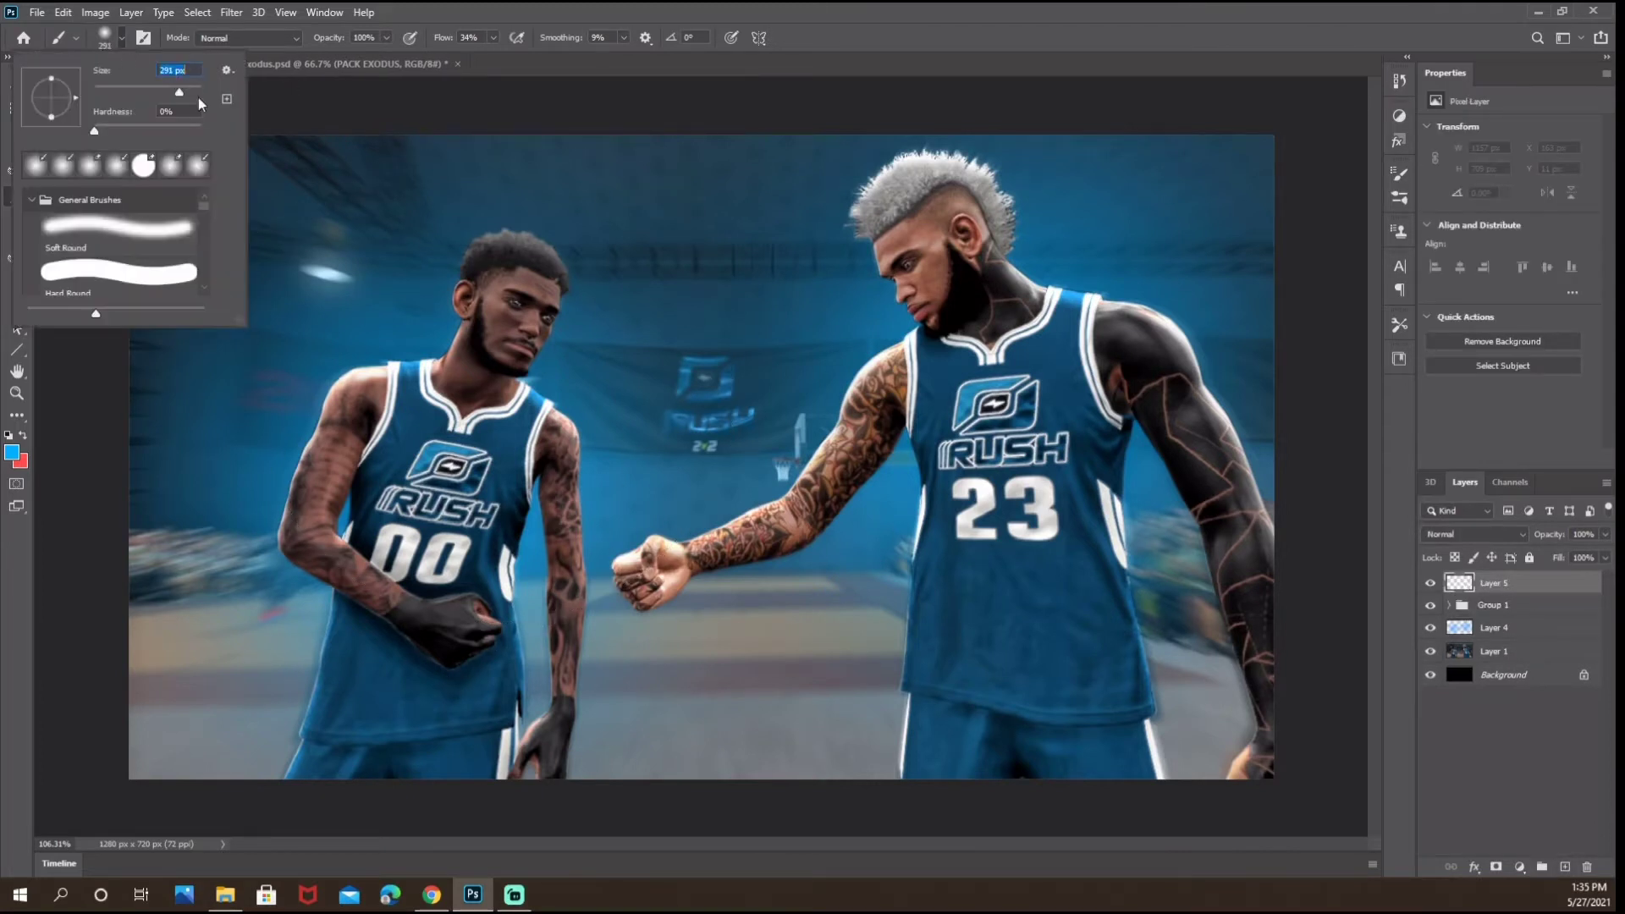
{"action": "left_click", "coordinate": [376, 285]}
{"action": "left_click", "coordinate": [254, 375]}
{"action": "left_click", "coordinate": [227, 473]}
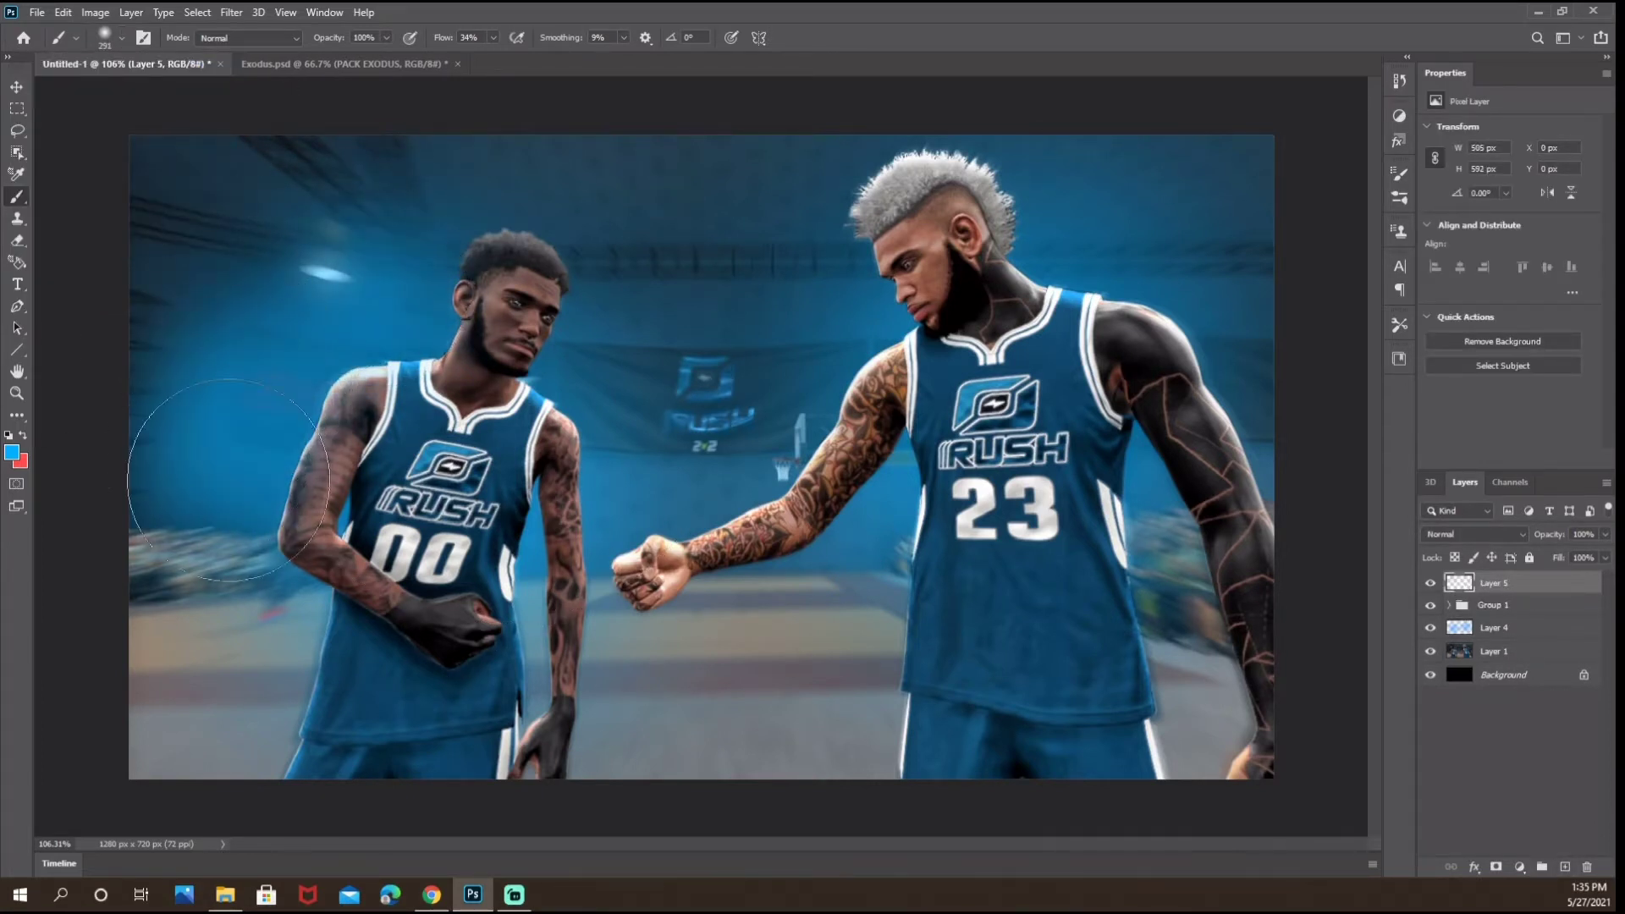
{"action": "mouse_move", "coordinate": [201, 523]}
{"action": "left_mouse_down"}
{"action": "mouse_move", "coordinate": [314, 544]}
{"action": "mouse_move", "coordinate": [860, 451]}
{"action": "mouse_move", "coordinate": [644, 457]}
{"action": "mouse_move", "coordinate": [660, 424]}
{"action": "mouse_move", "coordinate": [628, 375]}
{"action": "mouse_move", "coordinate": [660, 325]}
{"action": "mouse_move", "coordinate": [629, 200]}
{"action": "mouse_move", "coordinate": [407, 194]}
{"action": "left_mouse_up"}
{"action": "mouse_move", "coordinate": [1020, 310]}
{"action": "left_mouse_down"}
{"action": "mouse_move", "coordinate": [798, 339]}
{"action": "mouse_move", "coordinate": [761, 406]}
{"action": "mouse_move", "coordinate": [684, 472]}
{"action": "mouse_move", "coordinate": [777, 456]}
{"action": "mouse_move", "coordinate": [809, 275]}
{"action": "mouse_move", "coordinate": [792, 223]}
{"action": "mouse_move", "coordinate": [840, 124]}
{"action": "mouse_move", "coordinate": [1032, 110]}
{"action": "left_mouse_up"}
{"action": "mouse_move", "coordinate": [1088, 210]}
{"action": "left_mouse_down"}
{"action": "mouse_move", "coordinate": [1168, 221]}
{"action": "mouse_move", "coordinate": [1288, 381]}
{"action": "left_mouse_up"}
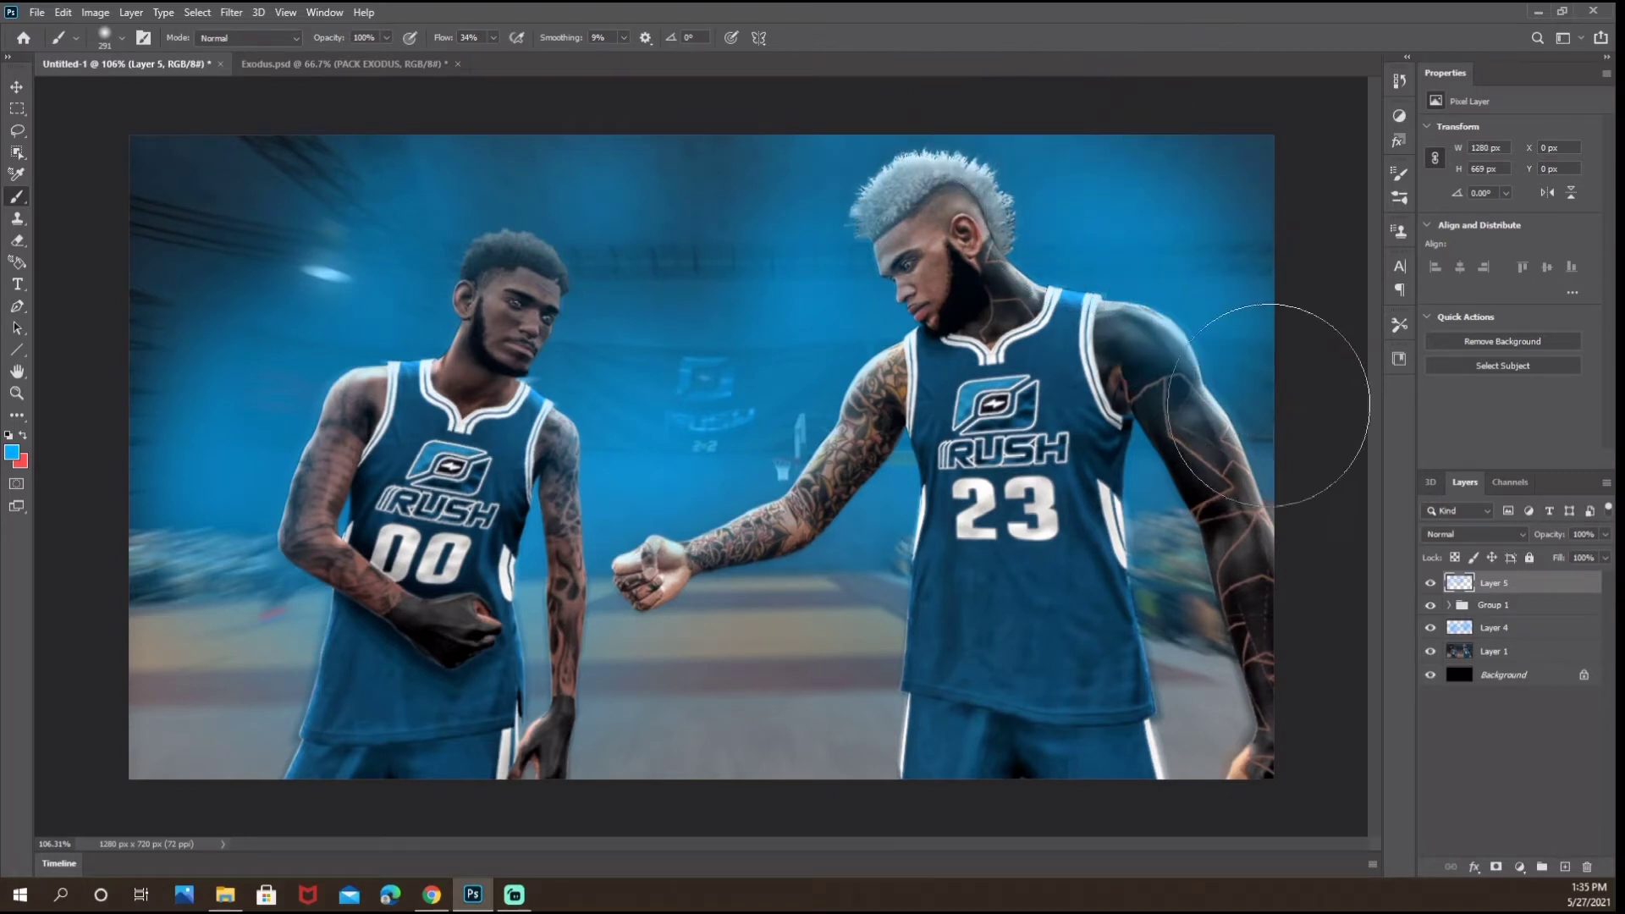
Clip the blue light layer to the player group and set its blend mode to Screen.
{"action": "right_click", "coordinate": [1512, 589]}
{"action": "left_click", "coordinate": [1422, 508]}
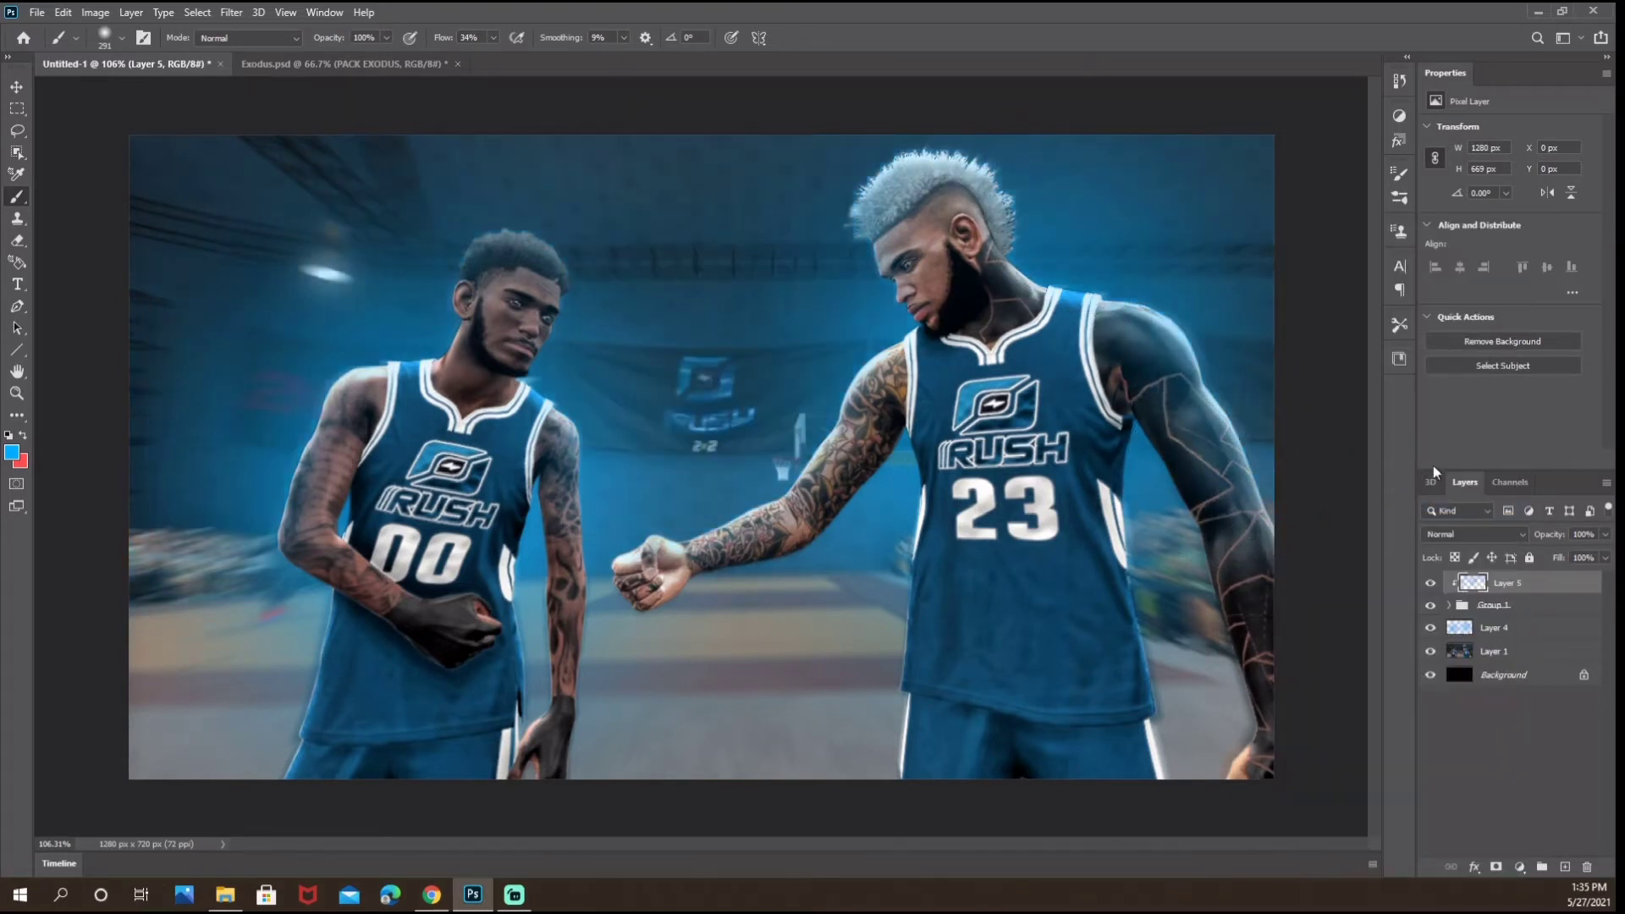
{"action": "left_click", "coordinate": [1468, 534]}
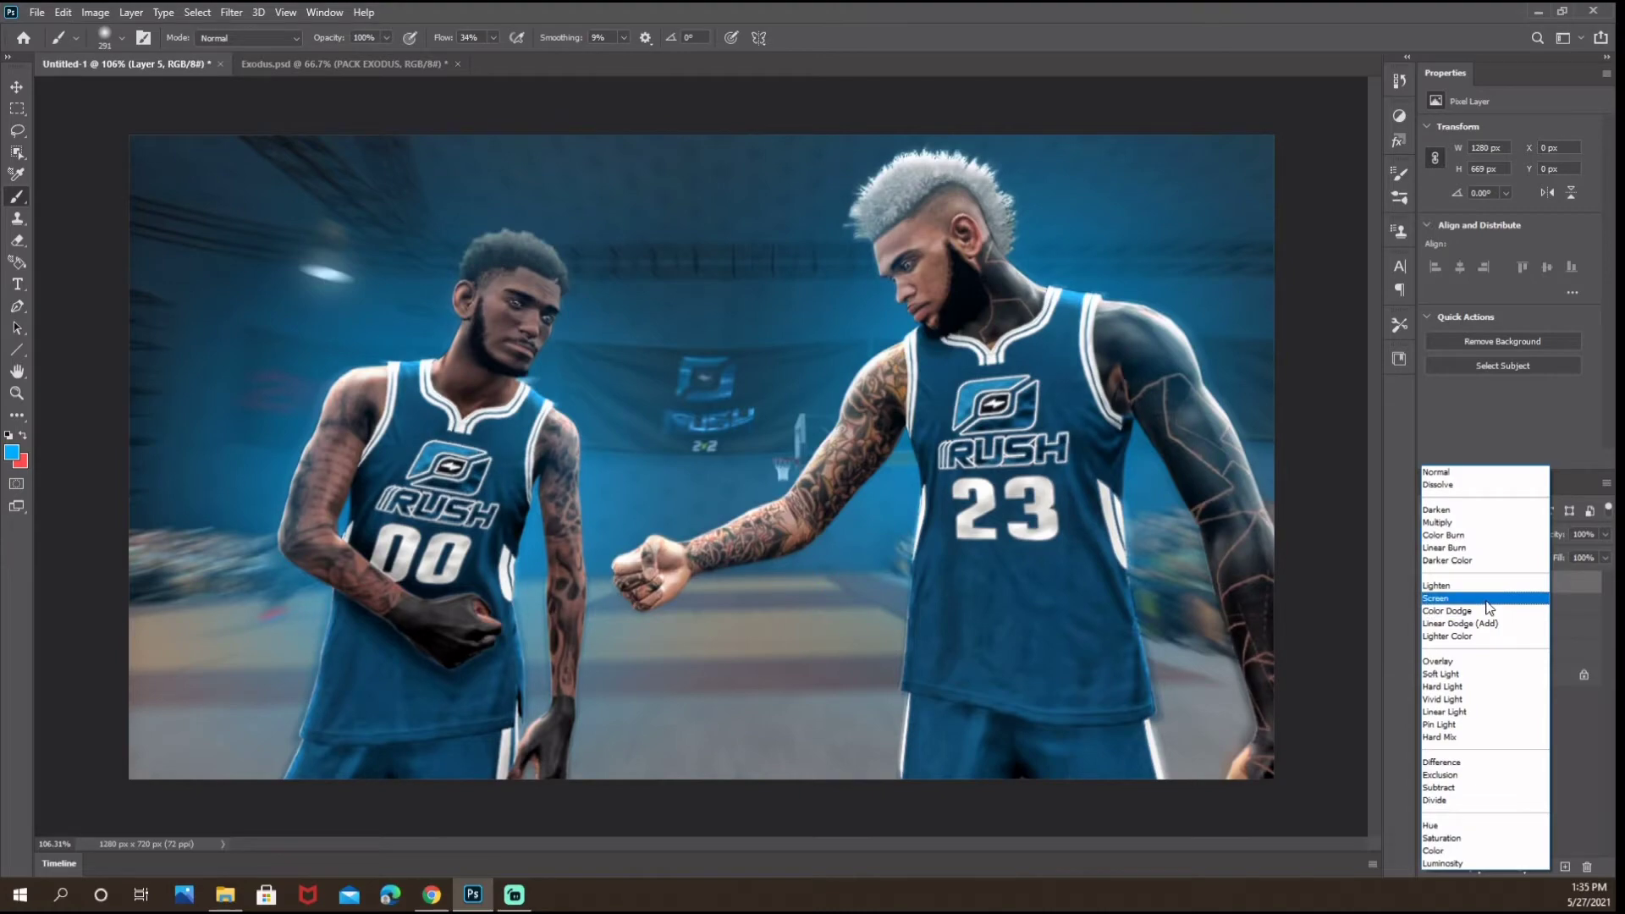
{"action": "left_click", "coordinate": [1487, 598]}
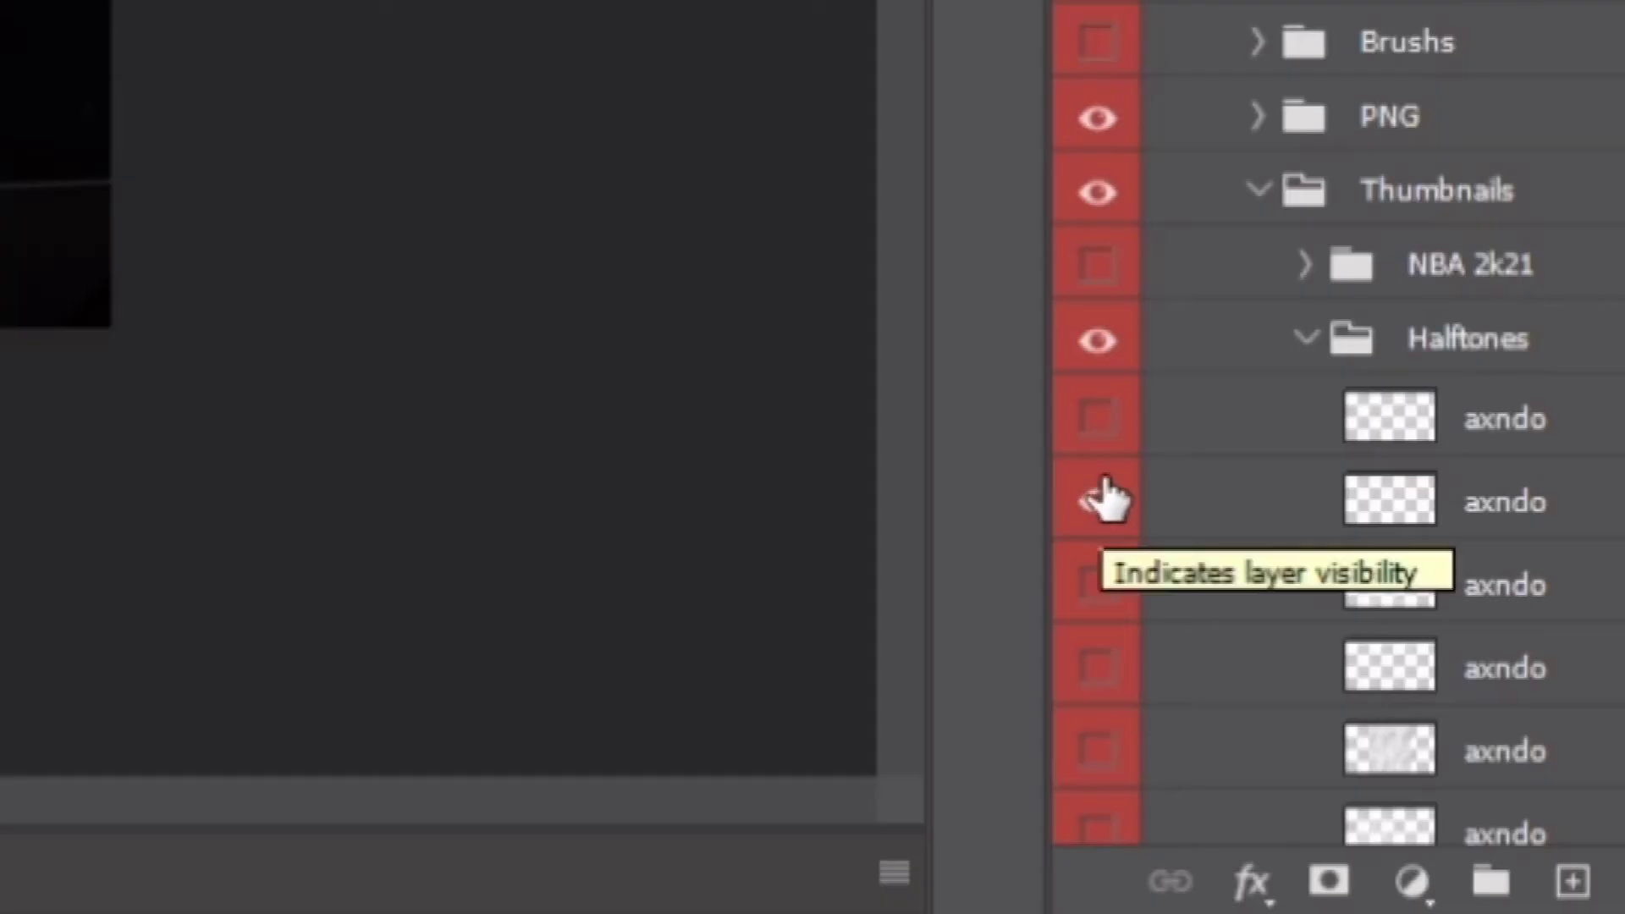
Copy the second Halftones layer from the pack into the Untitled-1 thumbnail and move it to about X 85, Y -56 px.
{"action": "left_click", "coordinate": [1562, 527]}
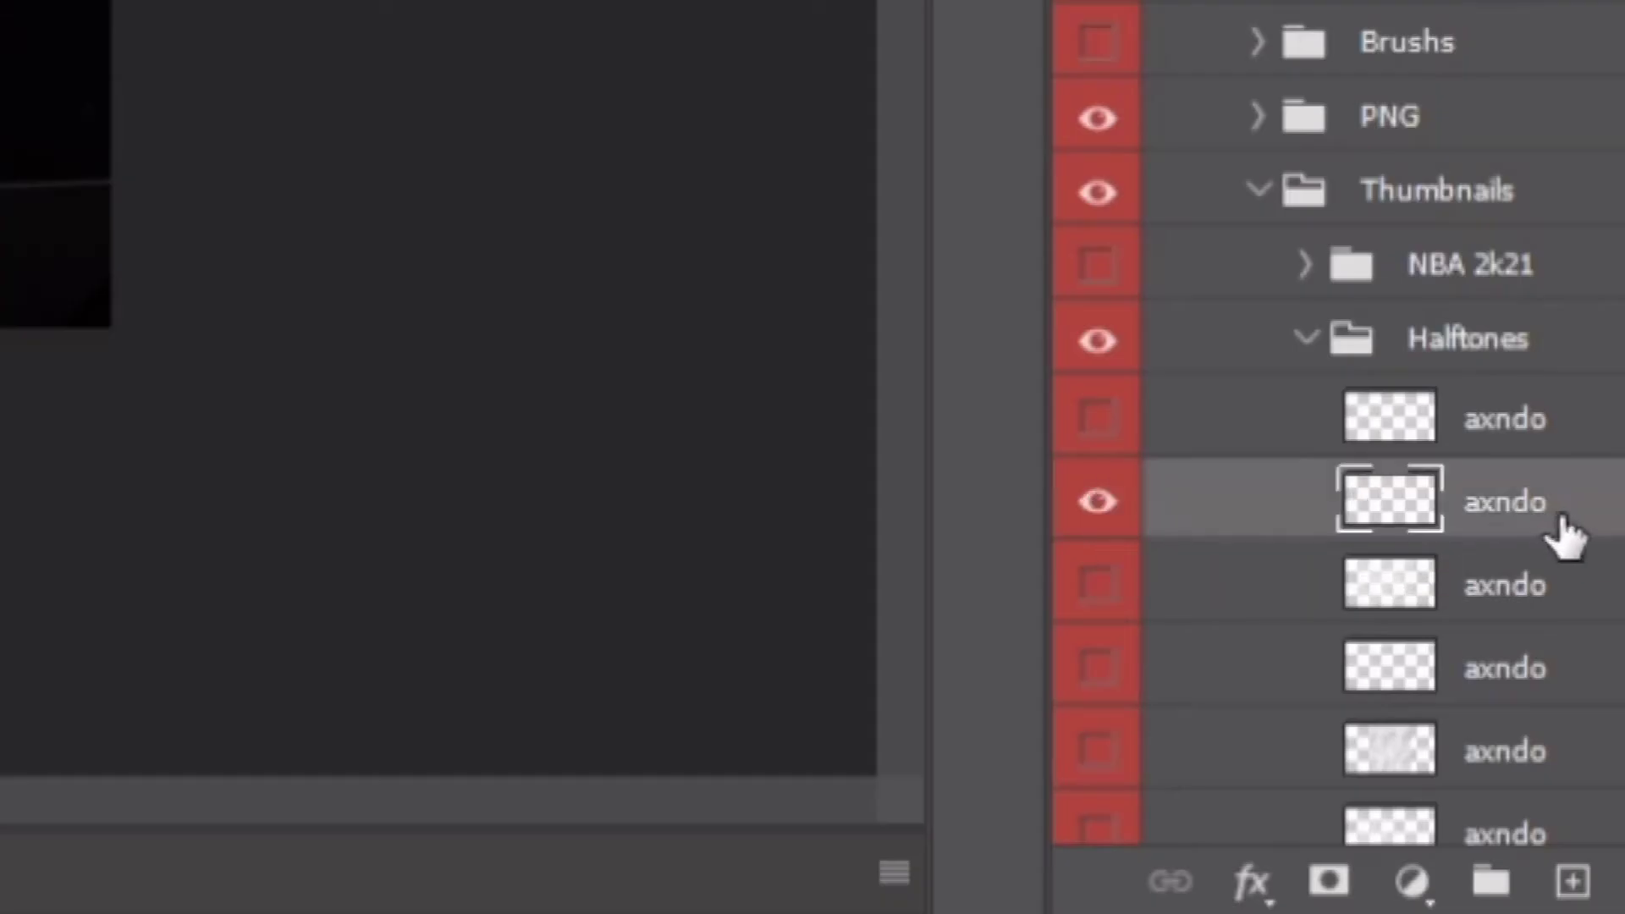
{"action": "left_click_drag", "start_coordinate": [1608, 525], "coordinate": [886, 531]}
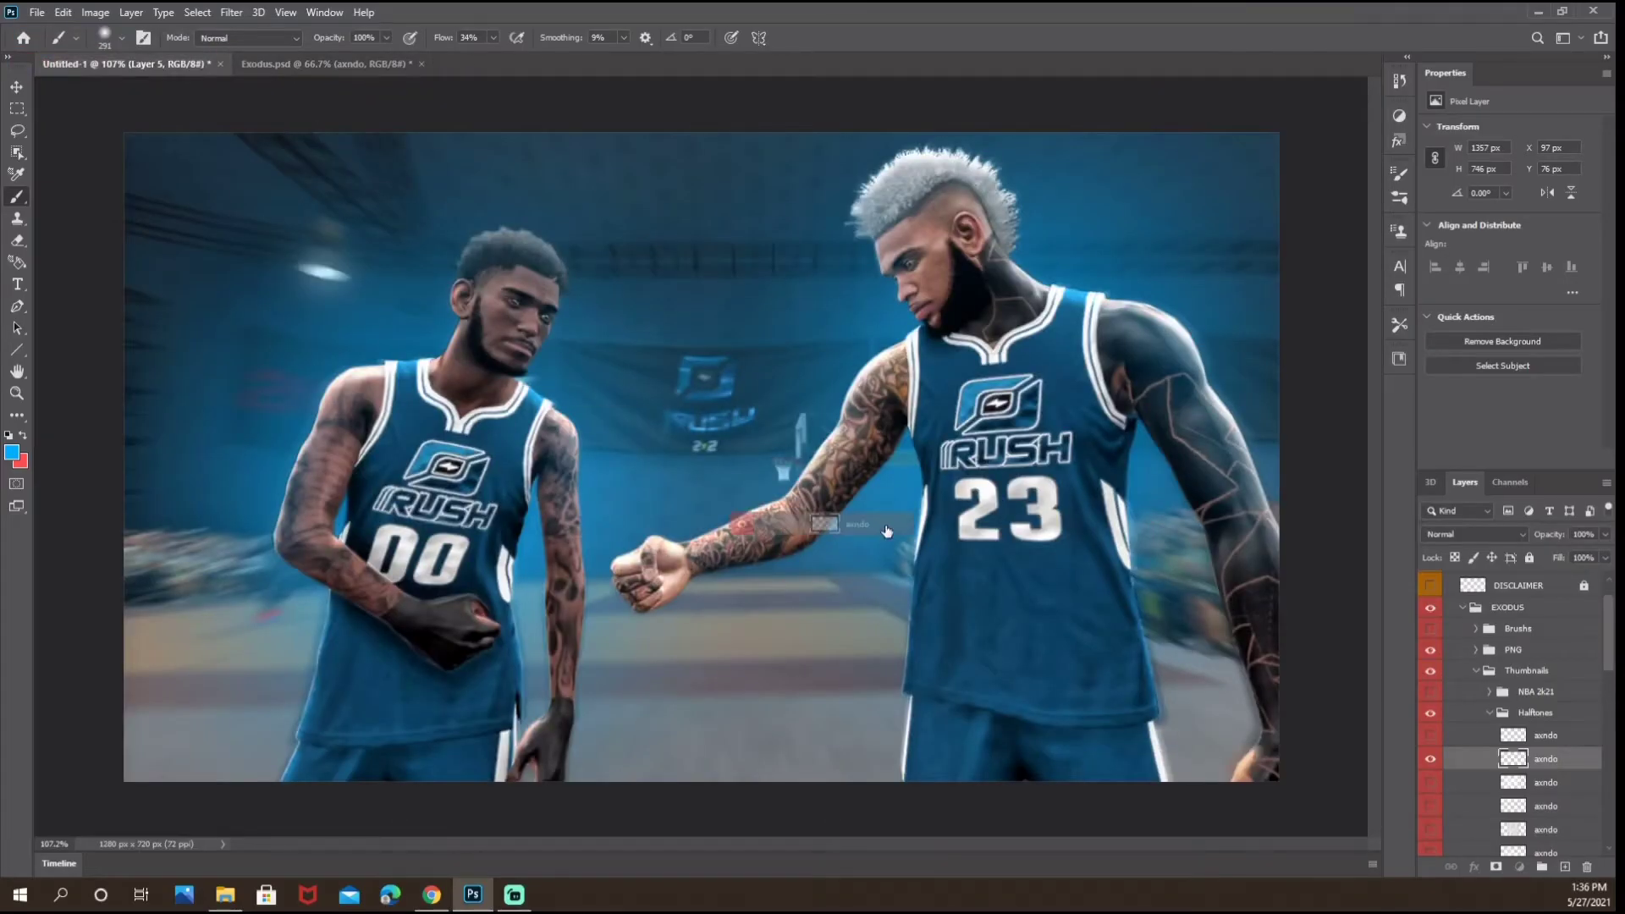
{"action": "left_click_drag", "start_coordinate": [760, 384], "coordinate": [707, 390]}
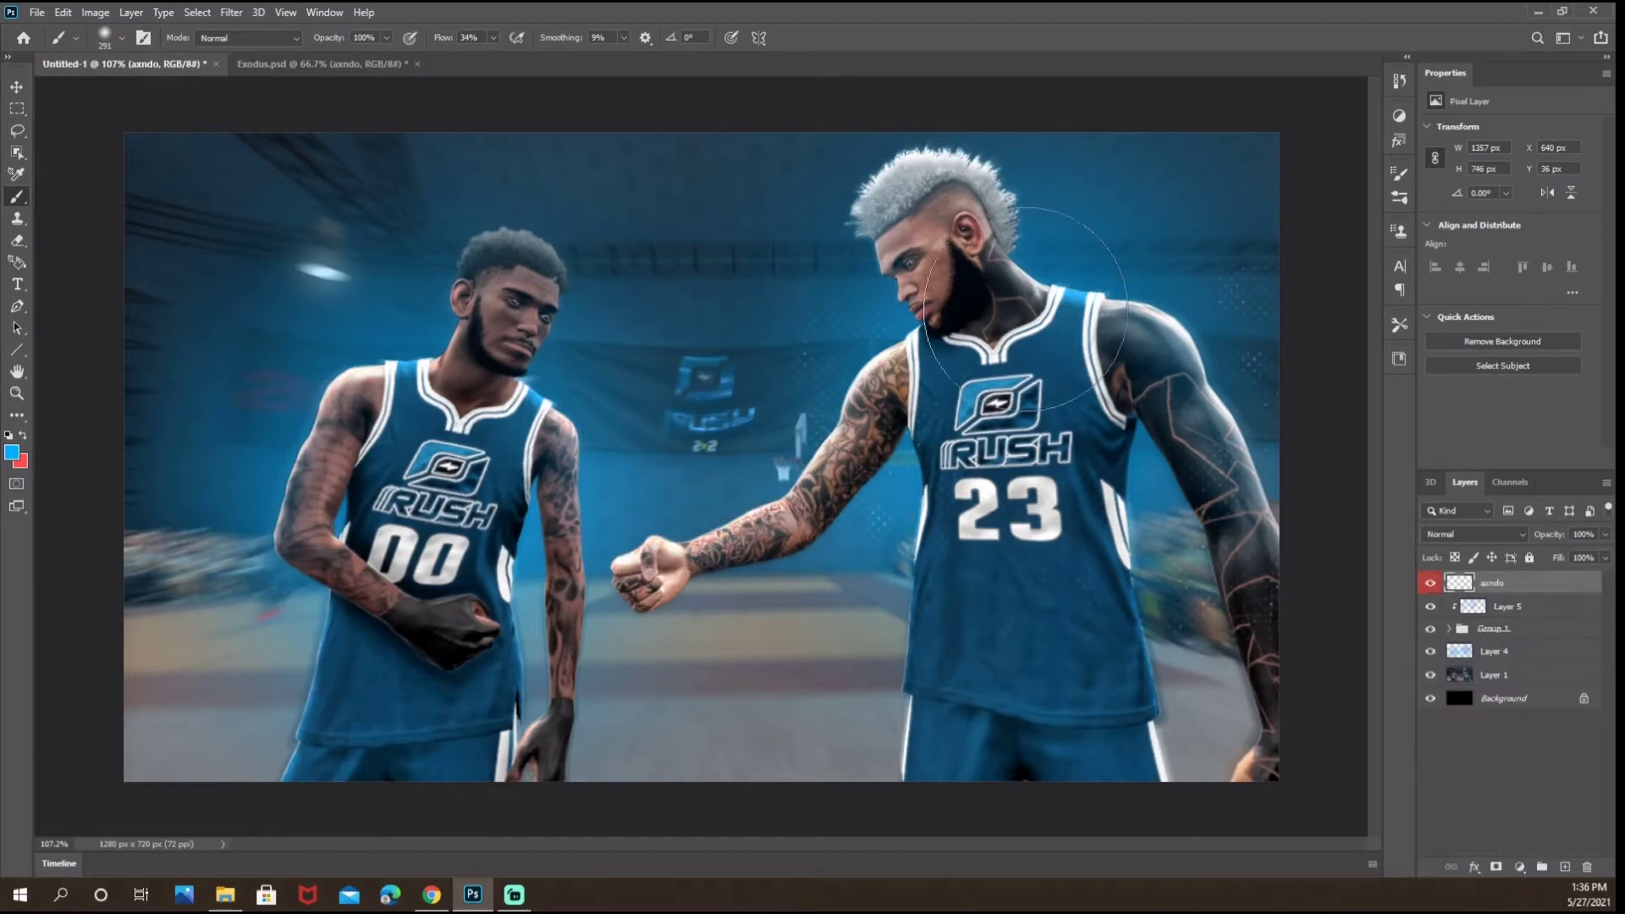
{"action": "left_click", "coordinate": [20, 90]}
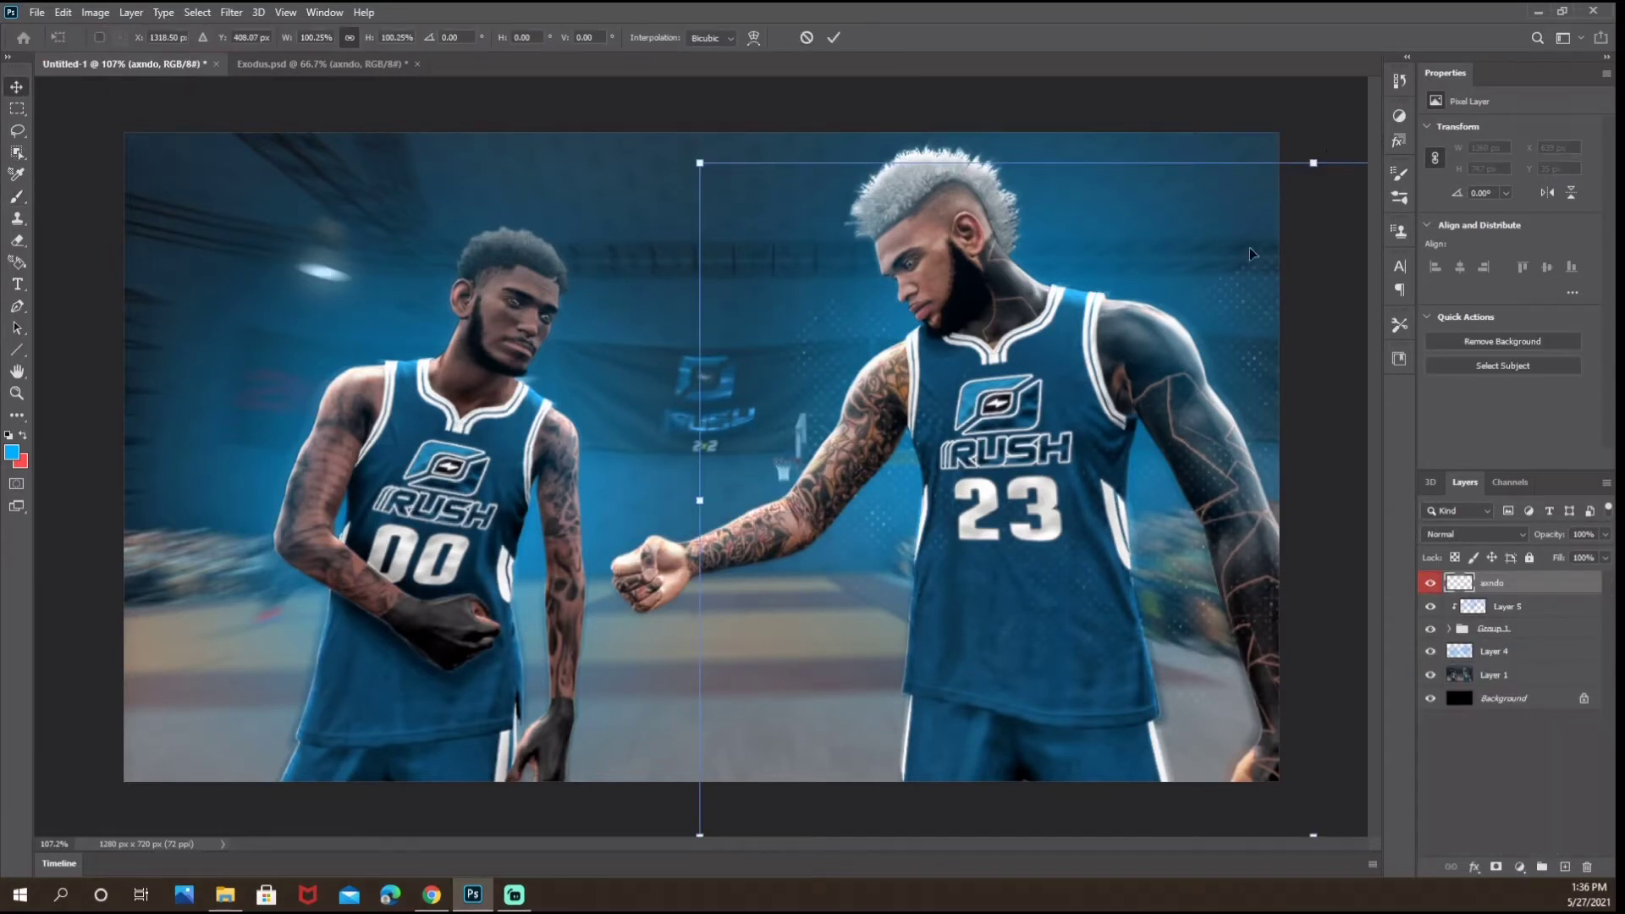
{"action": "left_click_drag", "start_coordinate": [1247, 289], "coordinate": [746, 215]}
Place the halftone layer below the player group in Normal mode and enlarge it to about 107%.
{"action": "left_click_drag", "start_coordinate": [1502, 585], "coordinate": [1503, 643]}
{"action": "left_click", "coordinate": [1448, 538]}
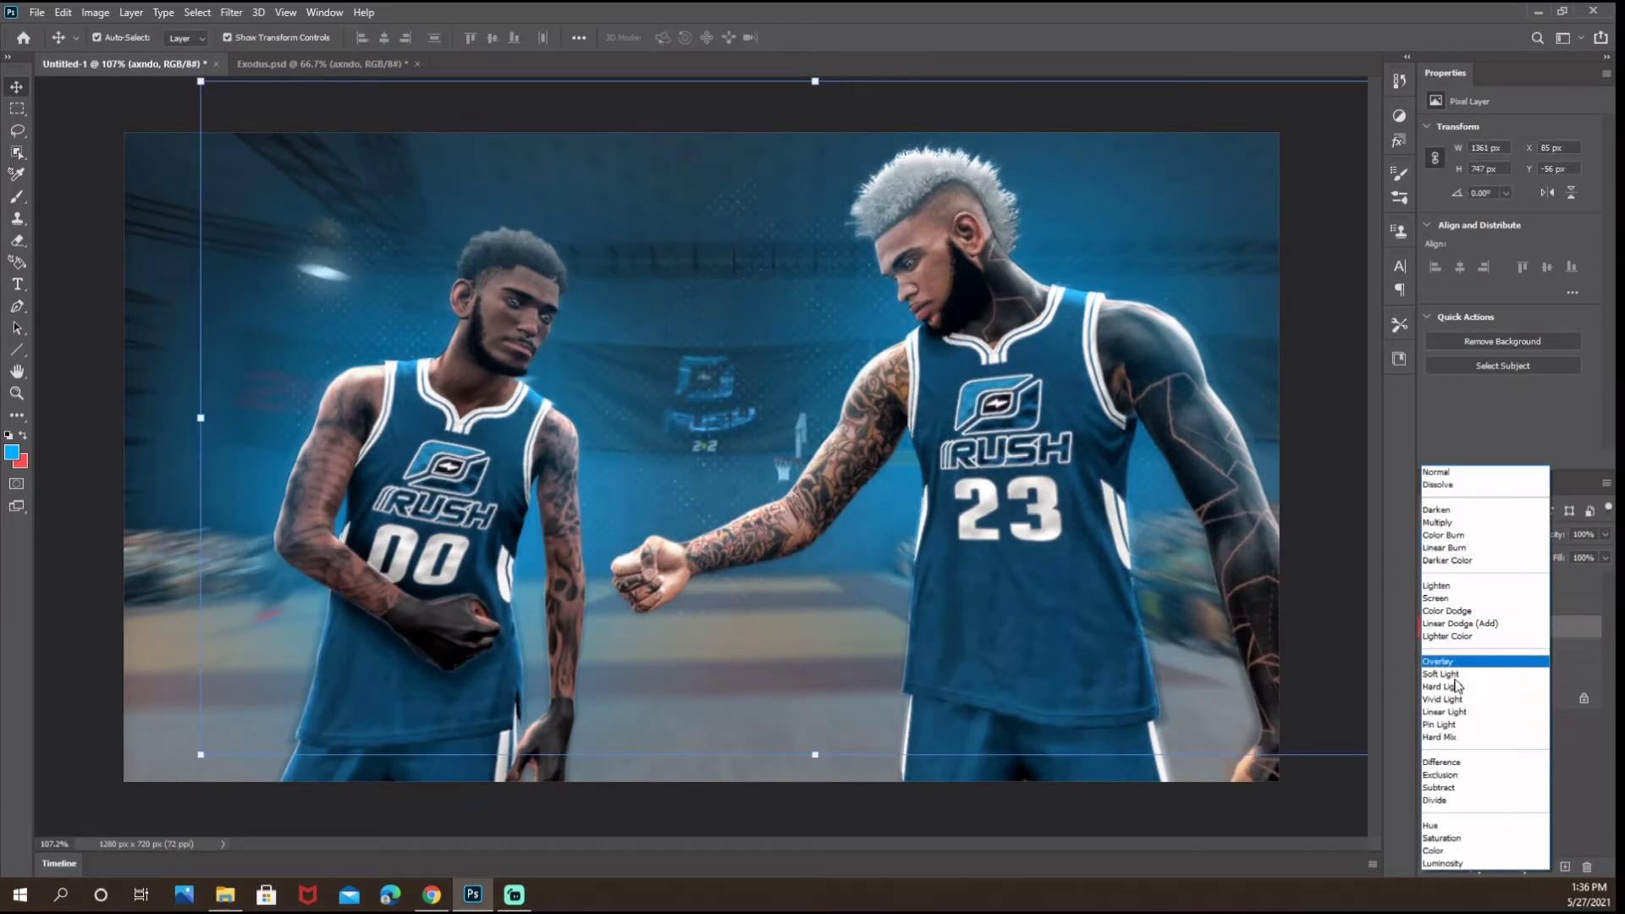
{"action": "left_click", "coordinate": [1448, 475]}
{"action": "left_click_drag", "start_coordinate": [816, 754], "coordinate": [767, 761]}
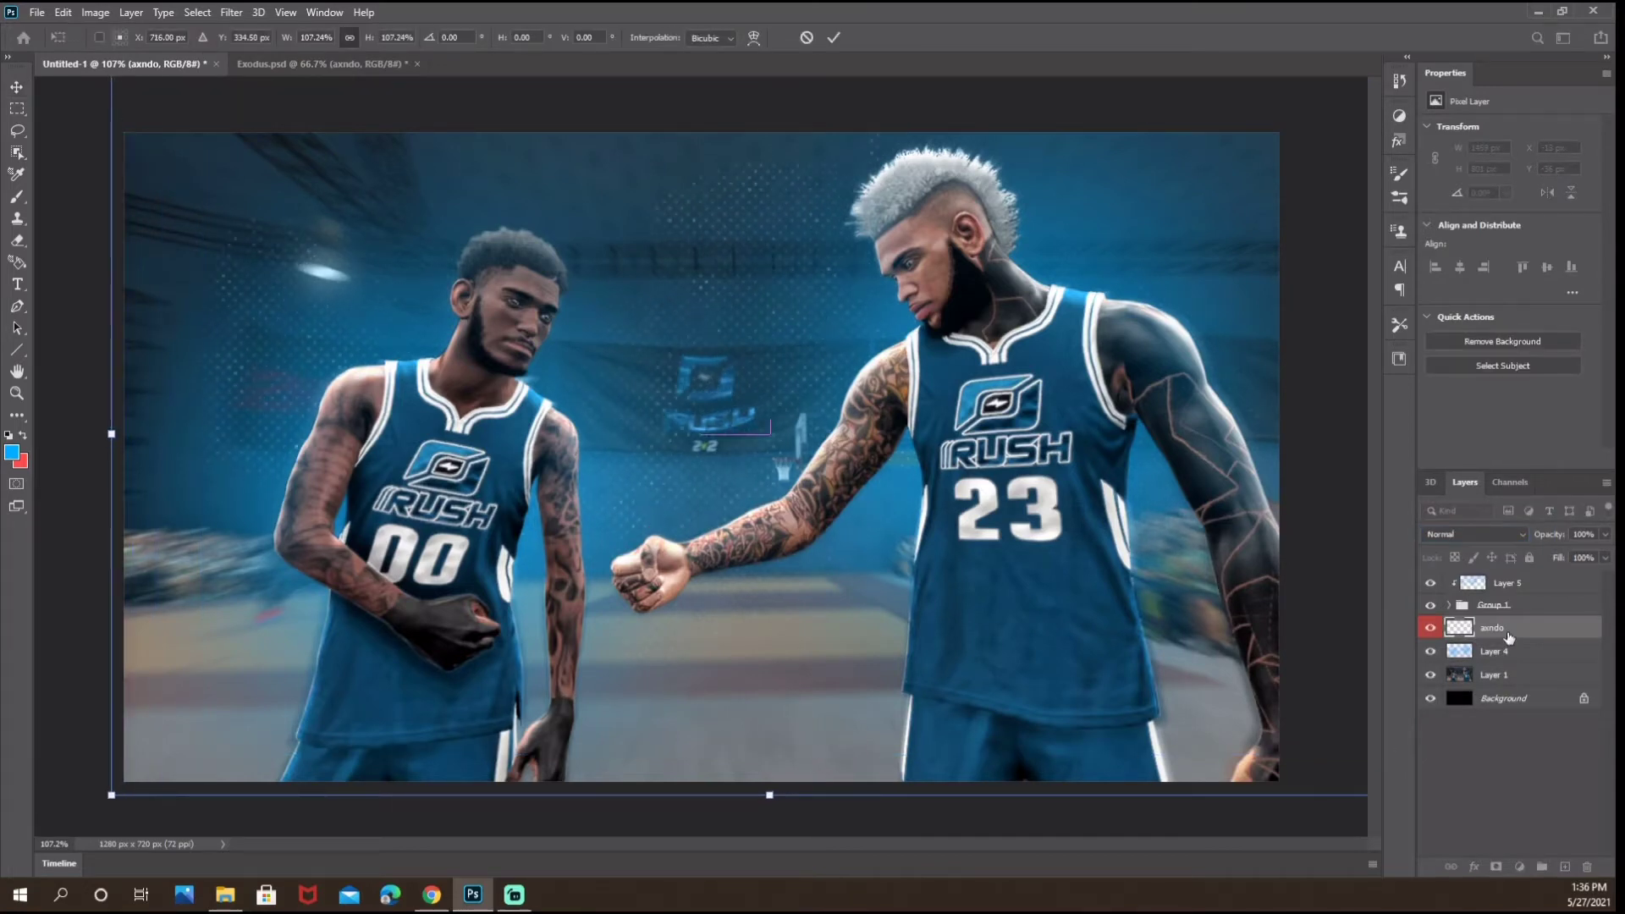
{"action": "key", "text": "Return"}
Examine the water, fire and other effect layers in Exodus.psd by previewing them one at a time.
{"action": "left_click", "coordinate": [357, 66]}
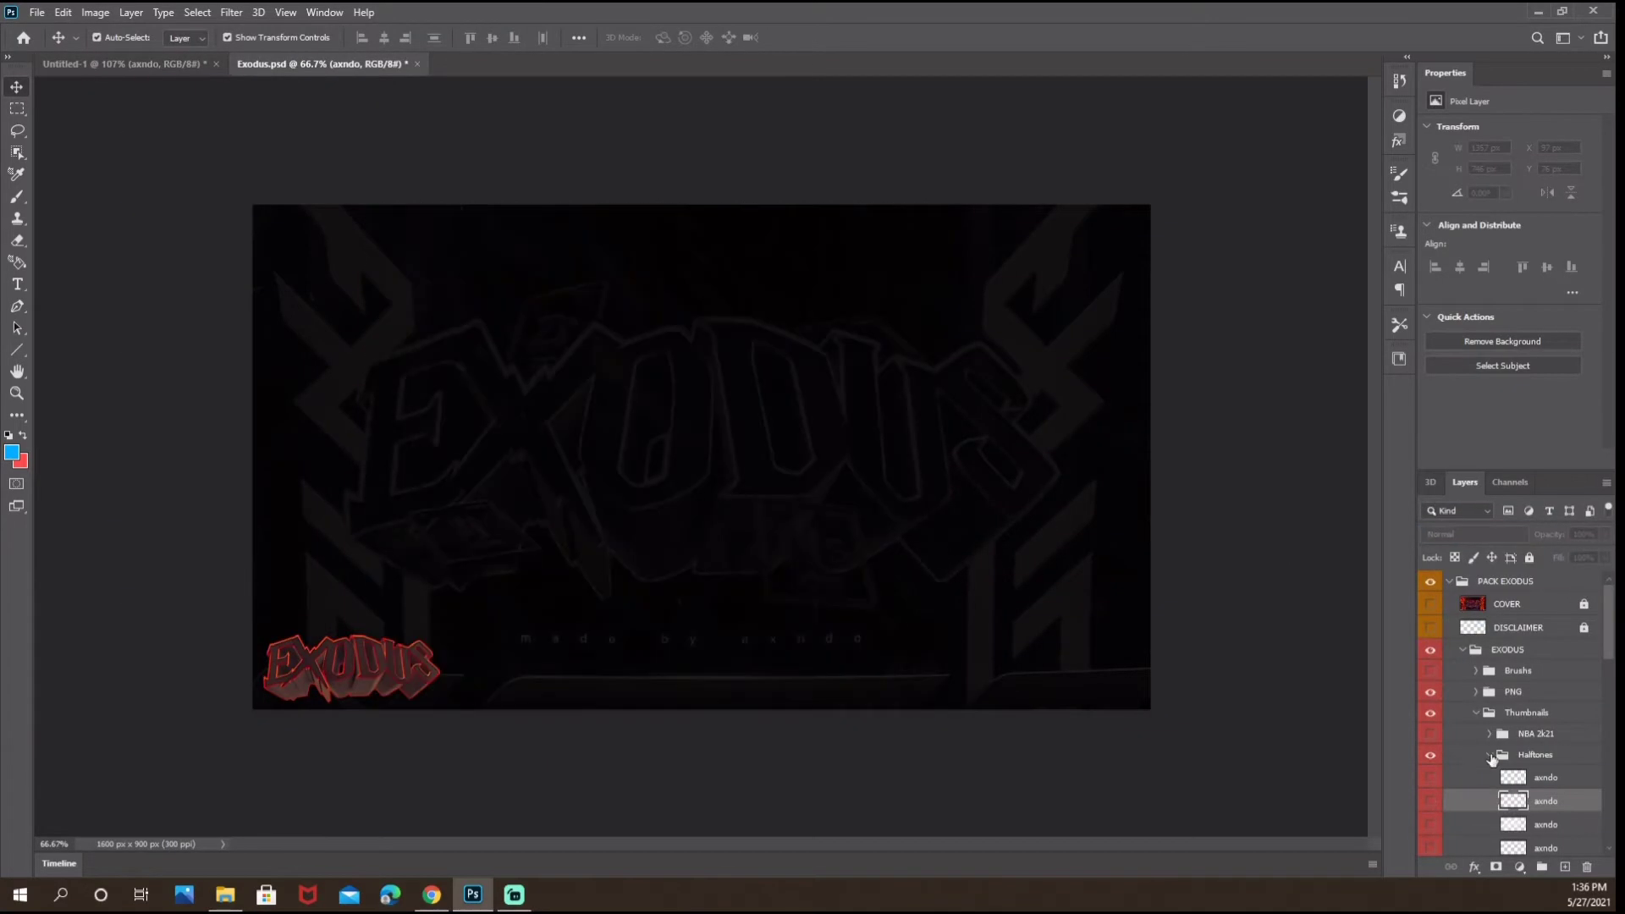
{"action": "left_click", "coordinate": [1491, 756]}
{"action": "left_click", "coordinate": [1491, 756]}
{"action": "left_click", "coordinate": [1431, 735]}
{"action": "scroll", "coordinate": [1431, 762], "scroll_direction": "down", "scroll_amount": 5}
{"action": "left_click", "coordinate": [1431, 770]}
{"action": "left_click", "coordinate": [1430, 794]}
{"action": "scroll", "coordinate": [1430, 800], "scroll_direction": "down", "scroll_amount": 3}
{"action": "left_click", "coordinate": [1431, 802]}
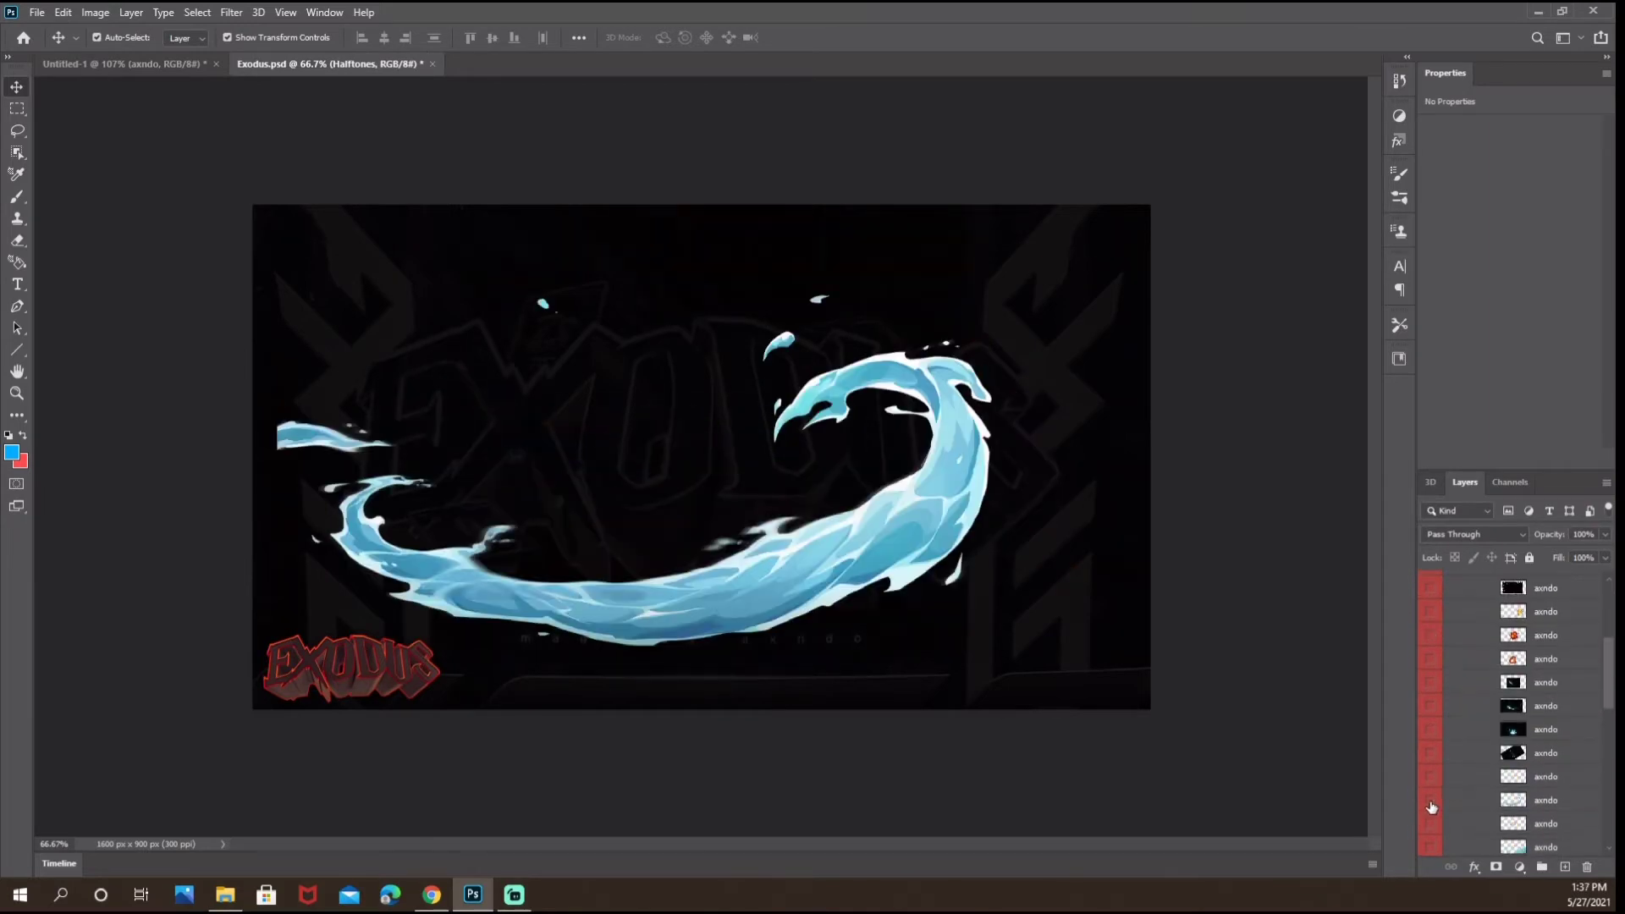
{"action": "left_click", "coordinate": [1430, 804]}
{"action": "scroll", "coordinate": [1431, 807], "scroll_direction": "down", "scroll_amount": 1}
{"action": "left_click", "coordinate": [1431, 805]}
{"action": "left_click", "coordinate": [1431, 821]}
{"action": "scroll", "coordinate": [1431, 821], "scroll_direction": "down", "scroll_amount": 1}
{"action": "left_click", "coordinate": [1434, 769]}
{"action": "scroll", "coordinate": [1433, 796], "scroll_direction": "down", "scroll_amount": 1}
{"action": "left_click", "coordinate": [1430, 820]}
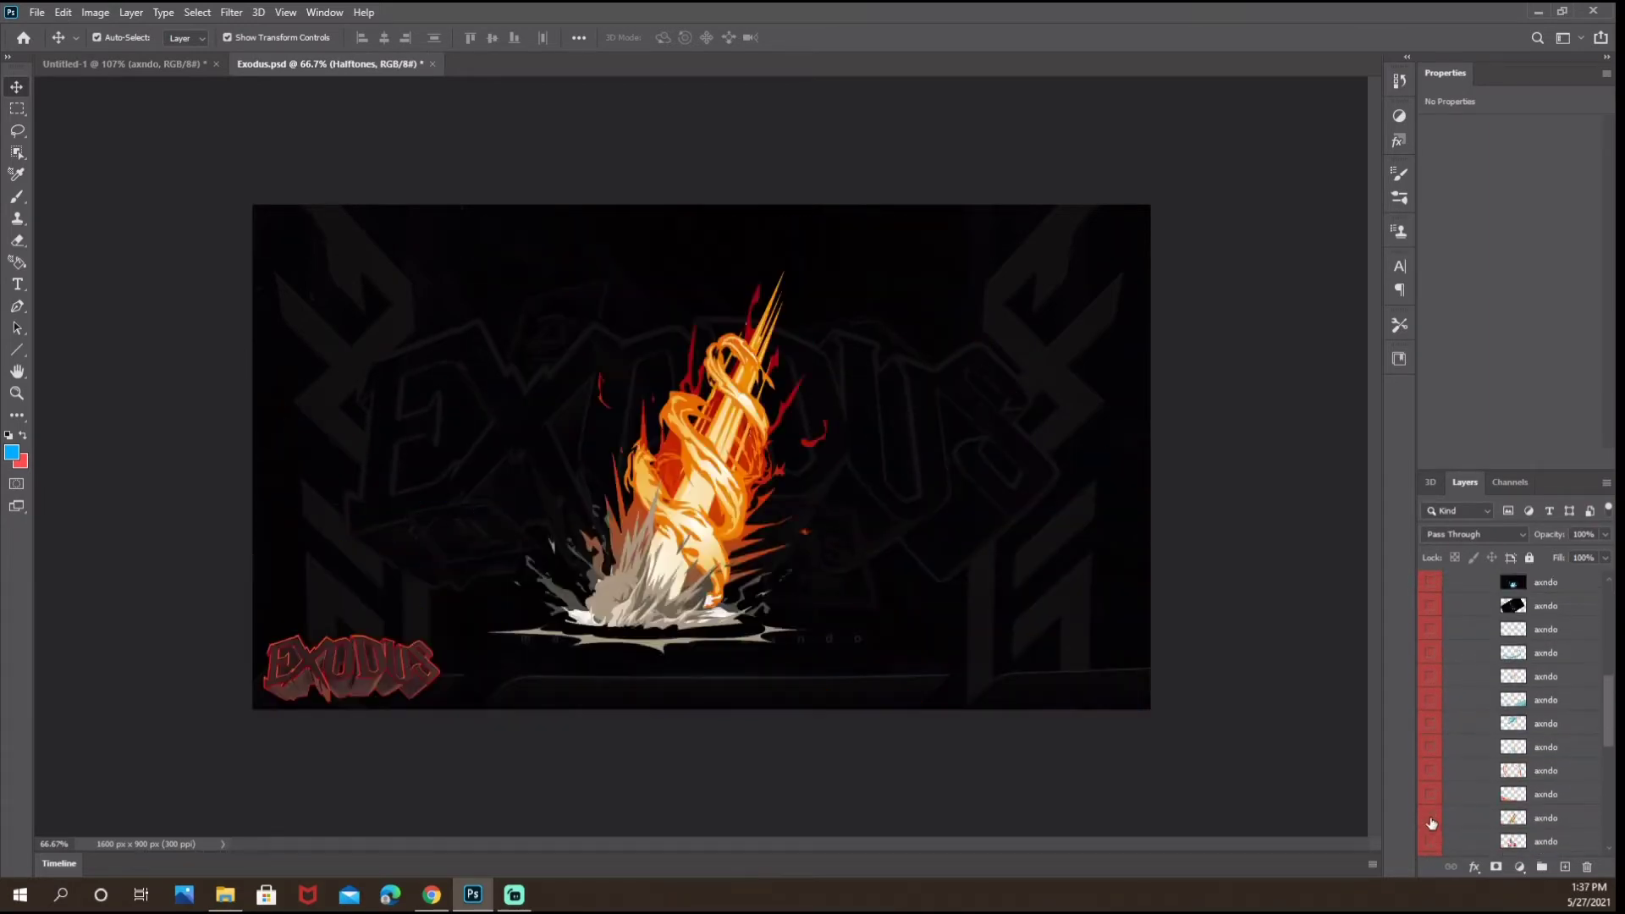
{"action": "left_click", "coordinate": [1431, 821]}
Copy the blue water swirl layer into the thumbnail and scale it to about 492 × 240 px around the number 23 player's waist.
{"action": "left_click", "coordinate": [1430, 653]}
{"action": "left_click_drag", "start_coordinate": [1513, 653], "coordinate": [1529, 568]}
{"action": "left_click_drag", "start_coordinate": [938, 358], "coordinate": [873, 744]}
{"action": "left_click_drag", "start_coordinate": [1083, 804], "coordinate": [1173, 619]}
{"action": "left_click", "coordinate": [1516, 583]}
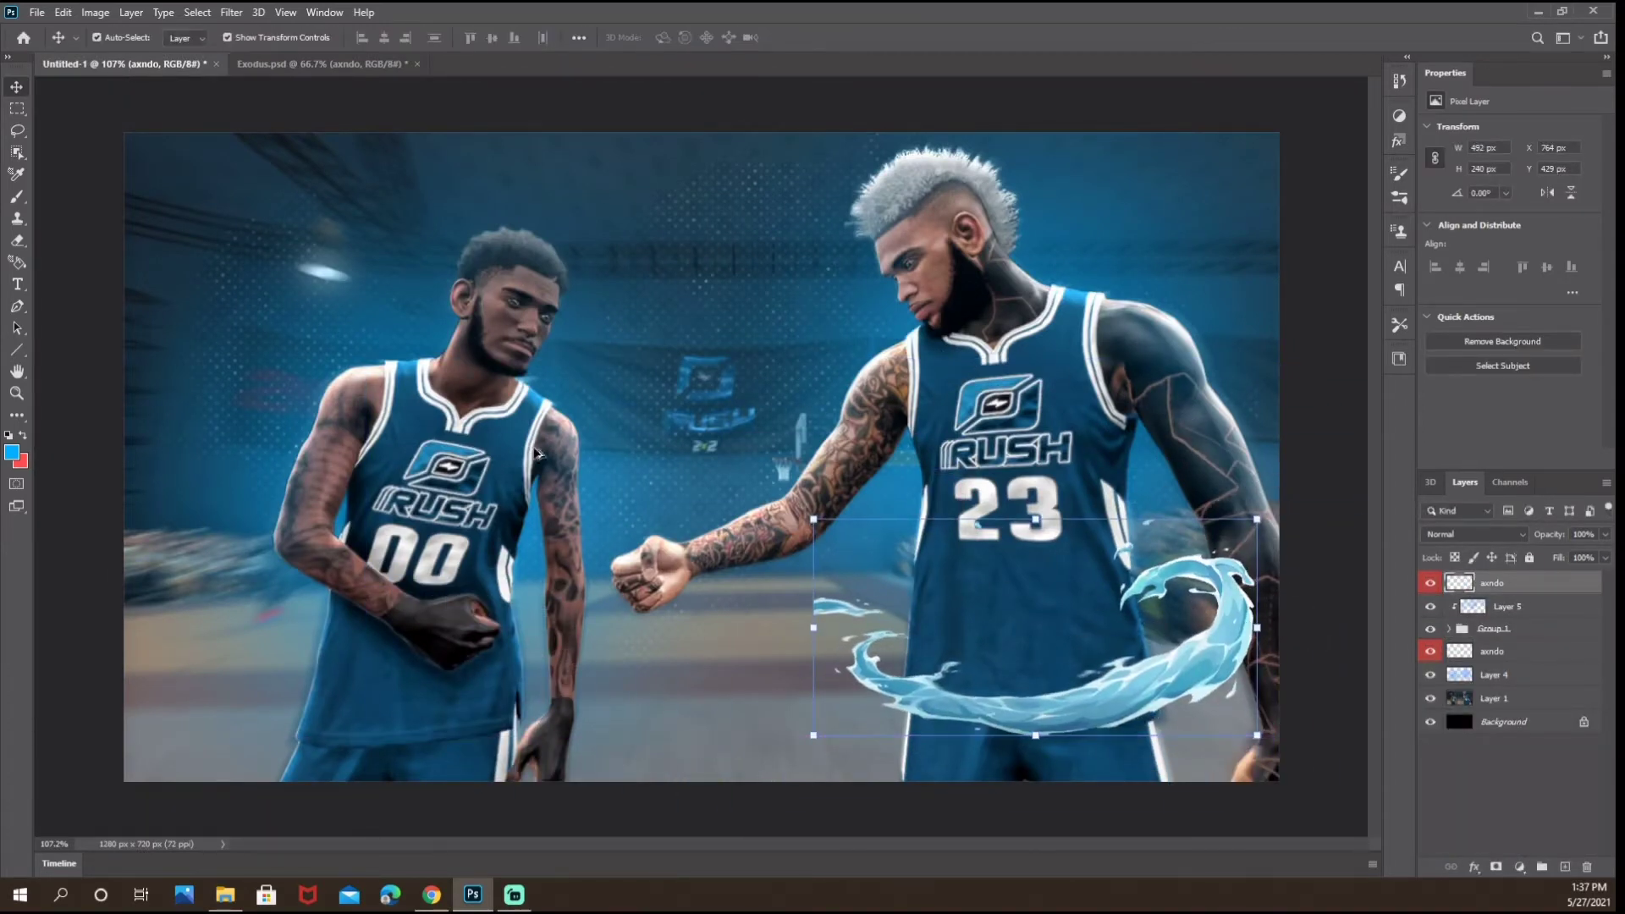
Erase the parts of the water swirl that cover the number 23 player's lowered arm with a soft 111 px eraser, plus its loose left end.
{"action": "left_click", "coordinate": [17, 240]}
{"action": "left_click", "coordinate": [120, 37]}
{"action": "left_click", "coordinate": [149, 90]}
{"action": "key", "text": "Return"}
{"action": "scroll", "coordinate": [1073, 607], "scroll_direction": "up", "scroll_amount": 5}
{"action": "left_click_drag", "start_coordinate": [838, 843], "coordinate": [942, 844]}
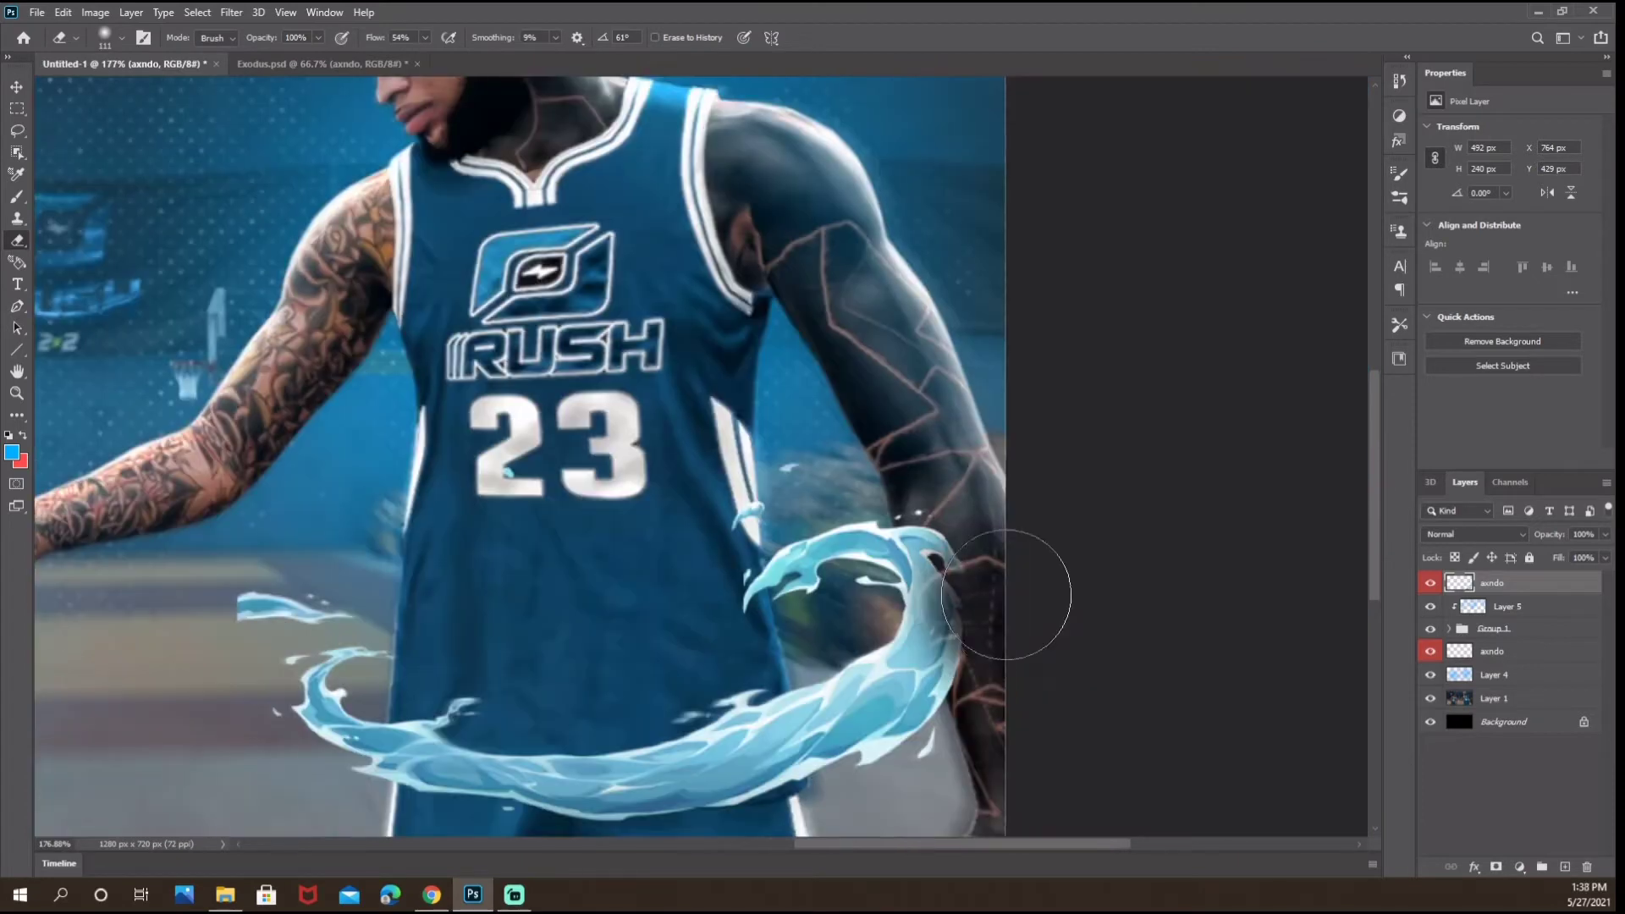
{"action": "left_click", "coordinate": [1020, 594]}
{"action": "left_click", "coordinate": [1023, 586]}
{"action": "scroll", "coordinate": [1067, 736], "scroll_direction": "down", "scroll_amount": 5}
{"action": "left_click", "coordinate": [847, 607]}
{"action": "key", "text": "v"}
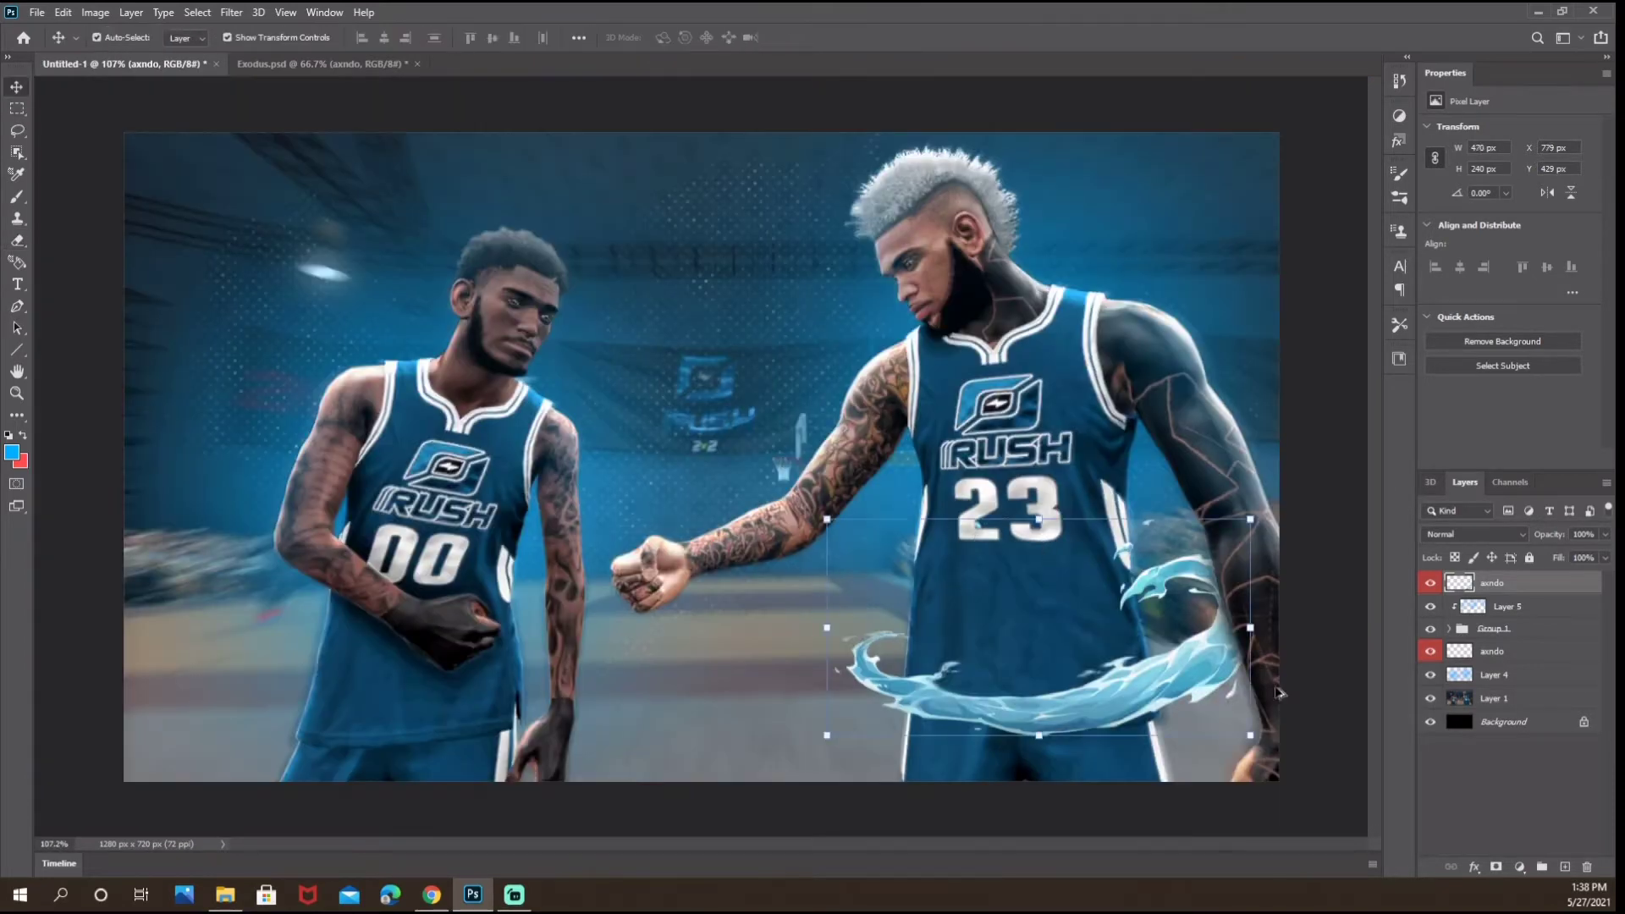
Try adding the pack's large water wave, scaled to about 763 × 333 px and stacked below the swirl.
{"action": "scroll", "coordinate": [931, 508], "scroll_direction": "down", "scroll_amount": 1}
{"action": "left_click", "coordinate": [341, 64]}
{"action": "left_click", "coordinate": [1430, 840]}
{"action": "scroll", "coordinate": [1433, 799], "scroll_direction": "down", "scroll_amount": 2}
{"action": "left_click", "coordinate": [1431, 804]}
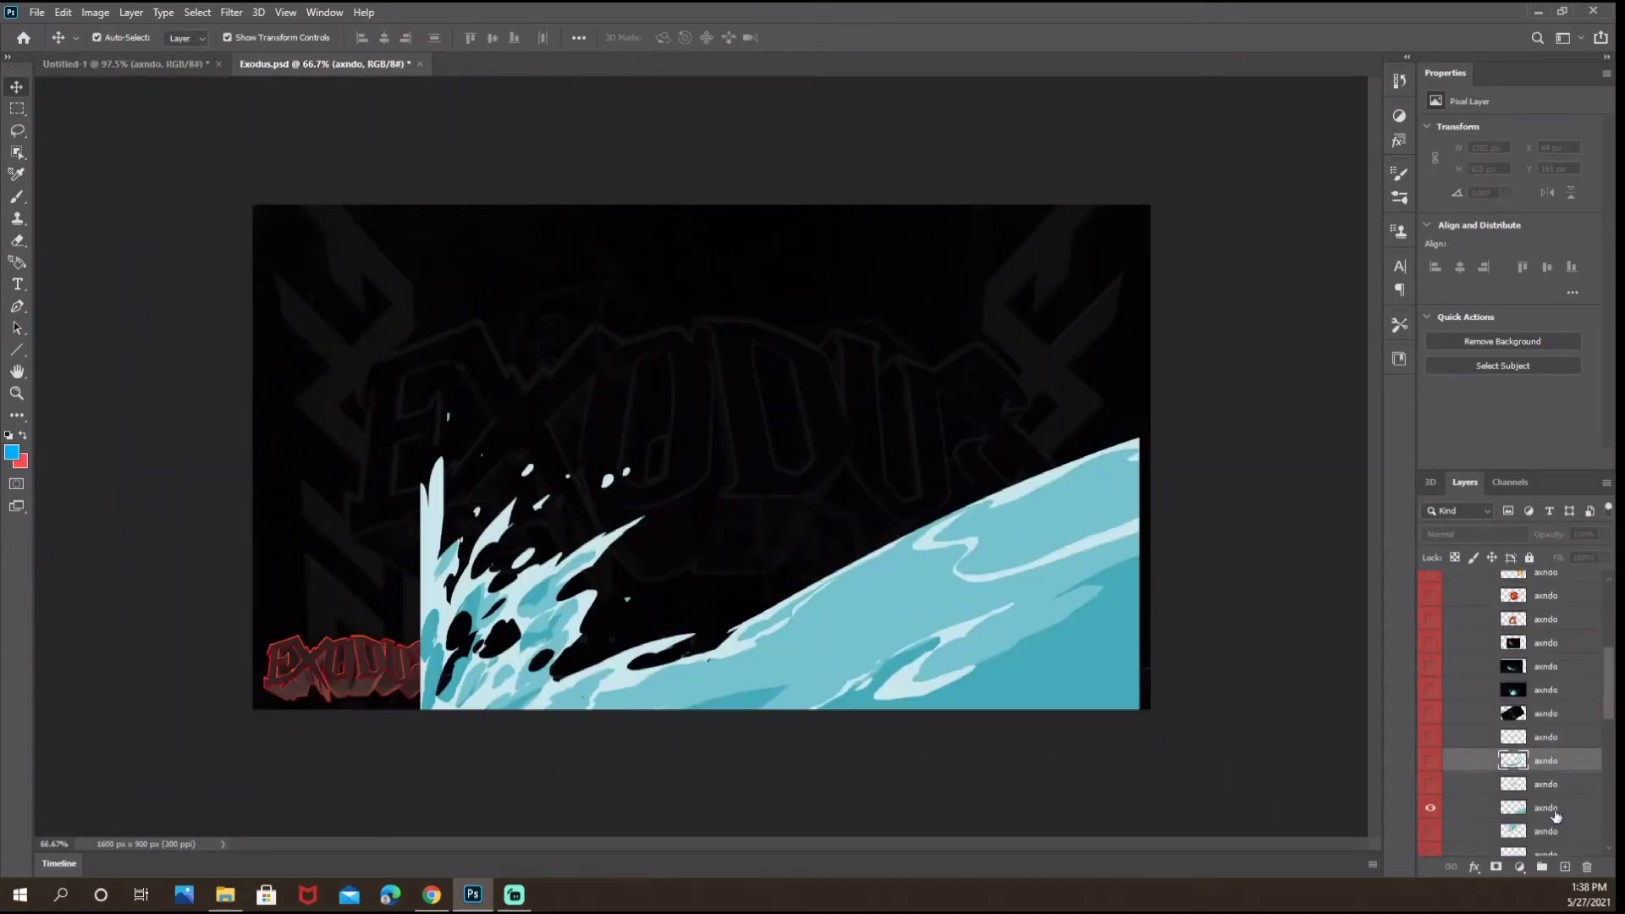
{"action": "left_click_drag", "start_coordinate": [1557, 811], "coordinate": [1100, 686]}
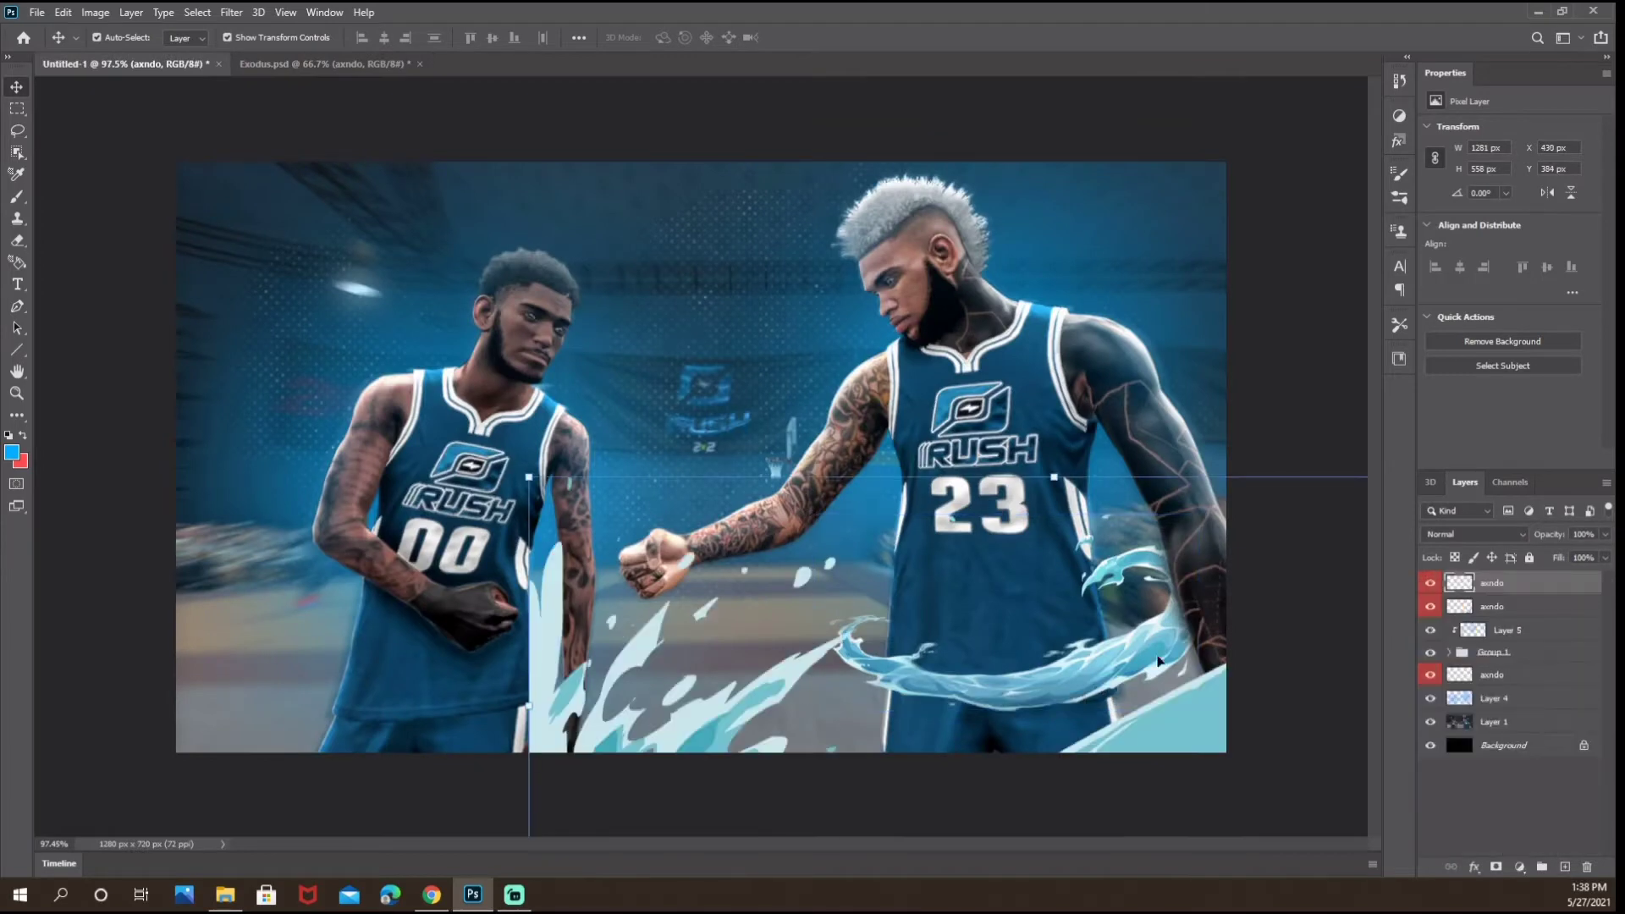
{"action": "left_click_drag", "start_coordinate": [1054, 478], "coordinate": [1054, 664]}
{"action": "left_click_drag", "start_coordinate": [1171, 756], "coordinate": [1027, 640]}
{"action": "left_click_drag", "start_coordinate": [1499, 590], "coordinate": [1490, 616]}
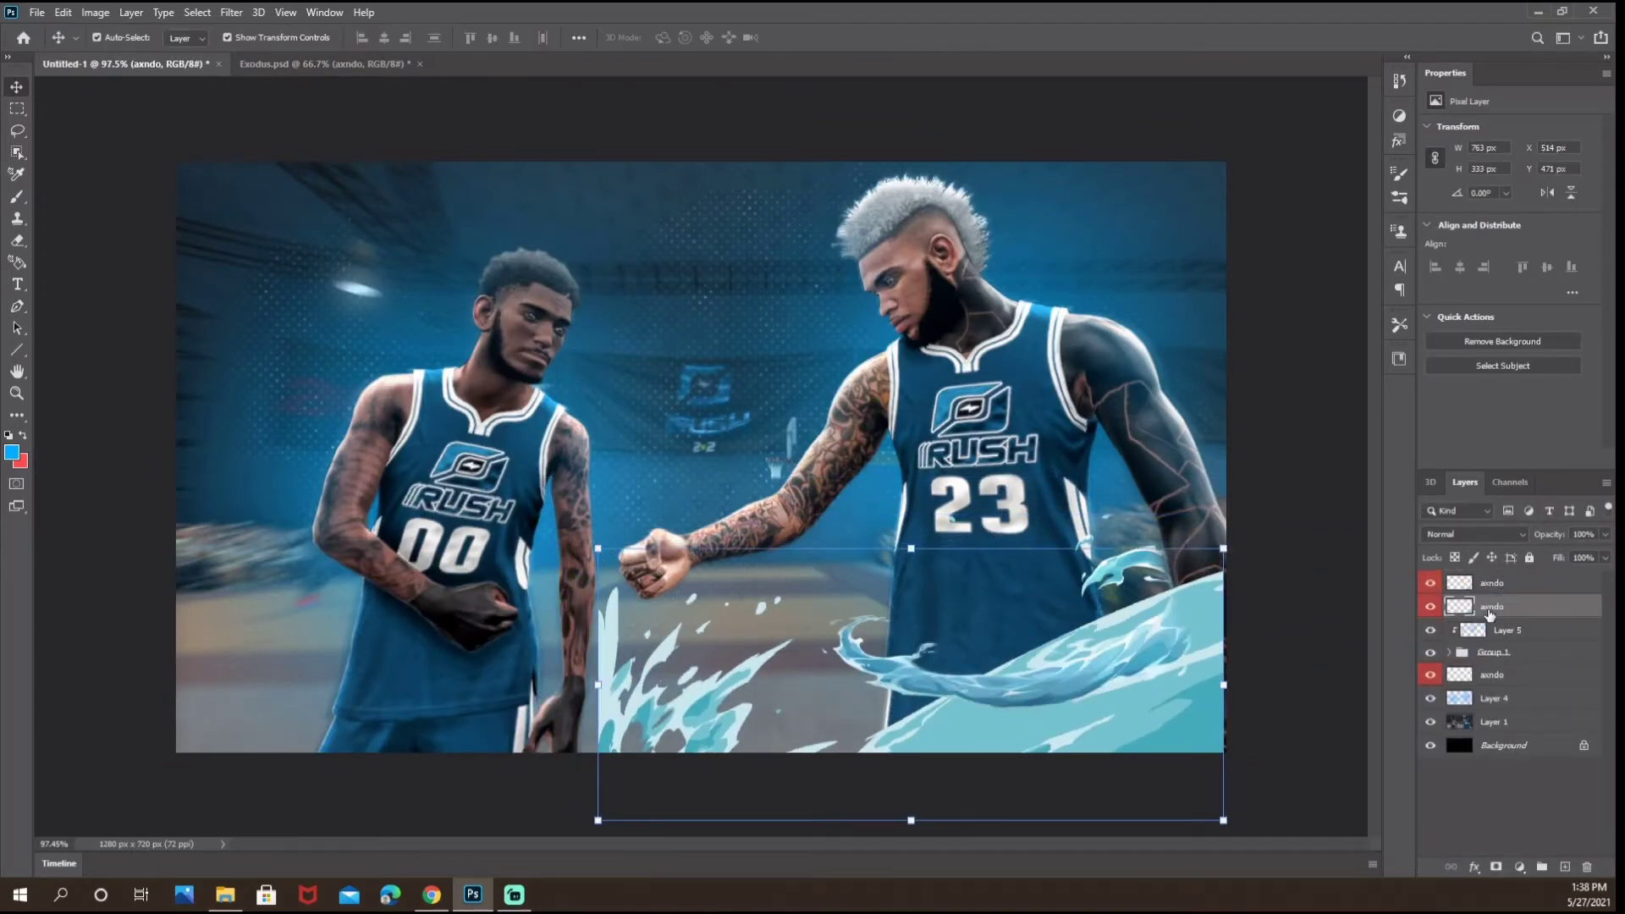
Rotate the water swirl slightly and reposition it around the number 23 player's waist.
{"action": "left_click_drag", "start_coordinate": [1238, 652], "coordinate": [1247, 605]}
{"action": "left_click_drag", "start_coordinate": [1172, 542], "coordinate": [1161, 563]}
{"action": "key", "text": "Return"}
Copy the first Sparks / Particles layer into the thumbnail, set it to Screen and position it over the whole canvas.
{"action": "scroll", "coordinate": [1161, 563], "scroll_direction": "up", "scroll_amount": 2}
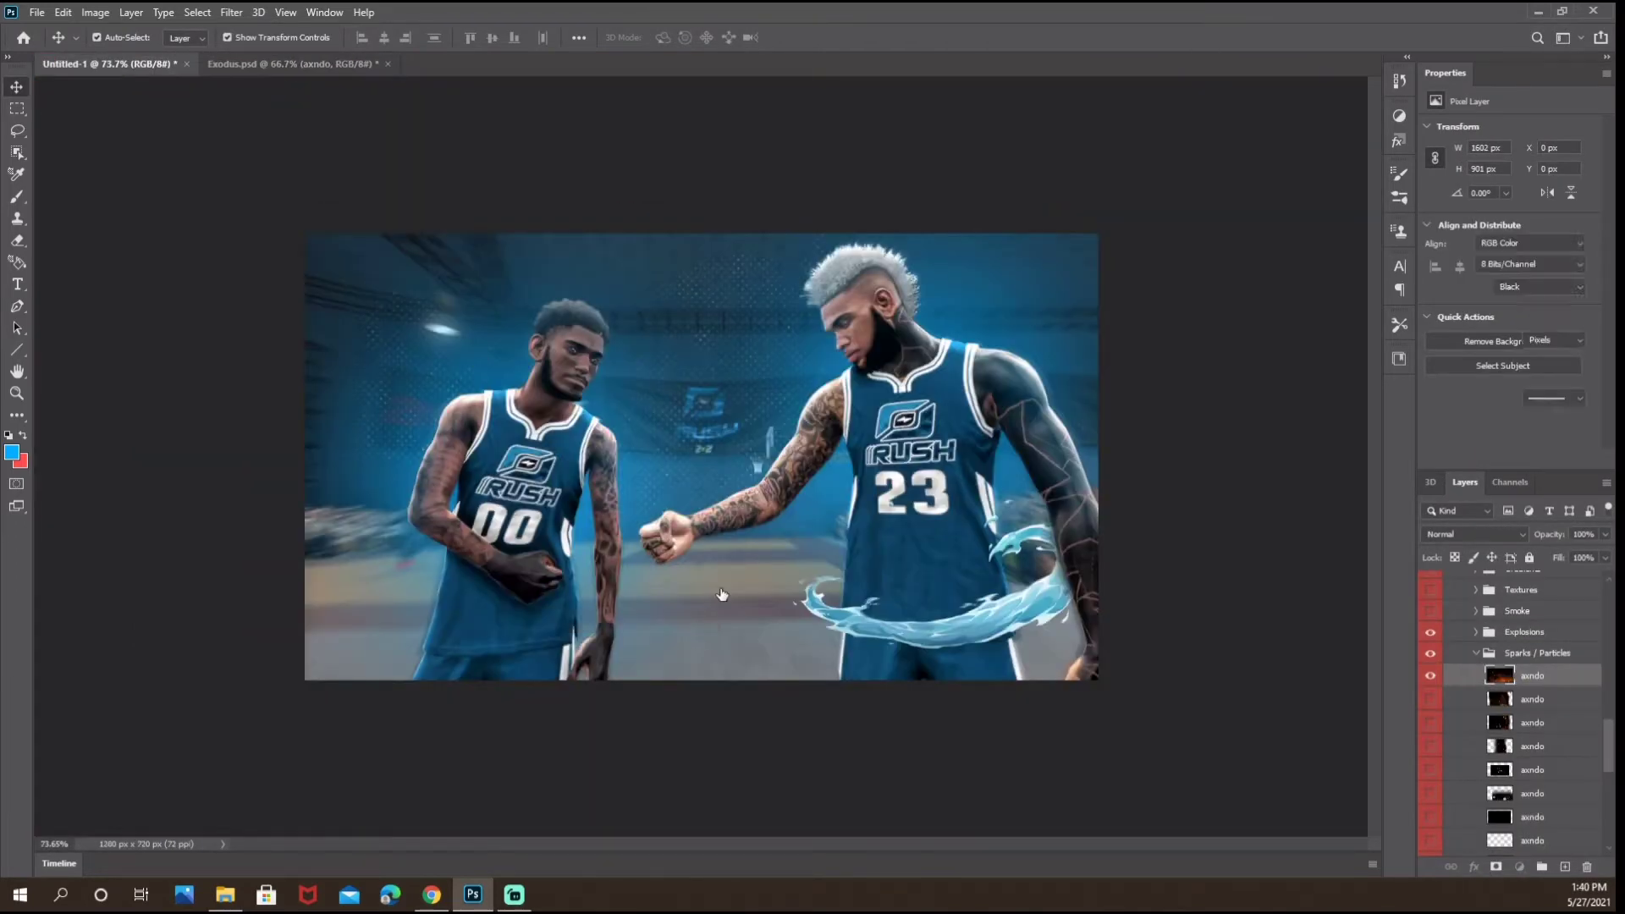
{"action": "left_click_drag", "start_coordinate": [722, 594], "coordinate": [724, 594]}
{"action": "left_click", "coordinate": [1473, 534]}
{"action": "left_click", "coordinate": [1449, 596]}
{"action": "left_click_drag", "start_coordinate": [1185, 657], "coordinate": [1095, 575]}
{"action": "key", "text": "Return"}
Recolor the sparks layer blue with a colorized Hue/Saturation adjustment.
{"action": "key", "text": "ctrl+u"}
{"action": "left_click_drag", "start_coordinate": [1278, 208], "coordinate": [1206, 209]}
{"action": "left_click", "coordinate": [1442, 304]}
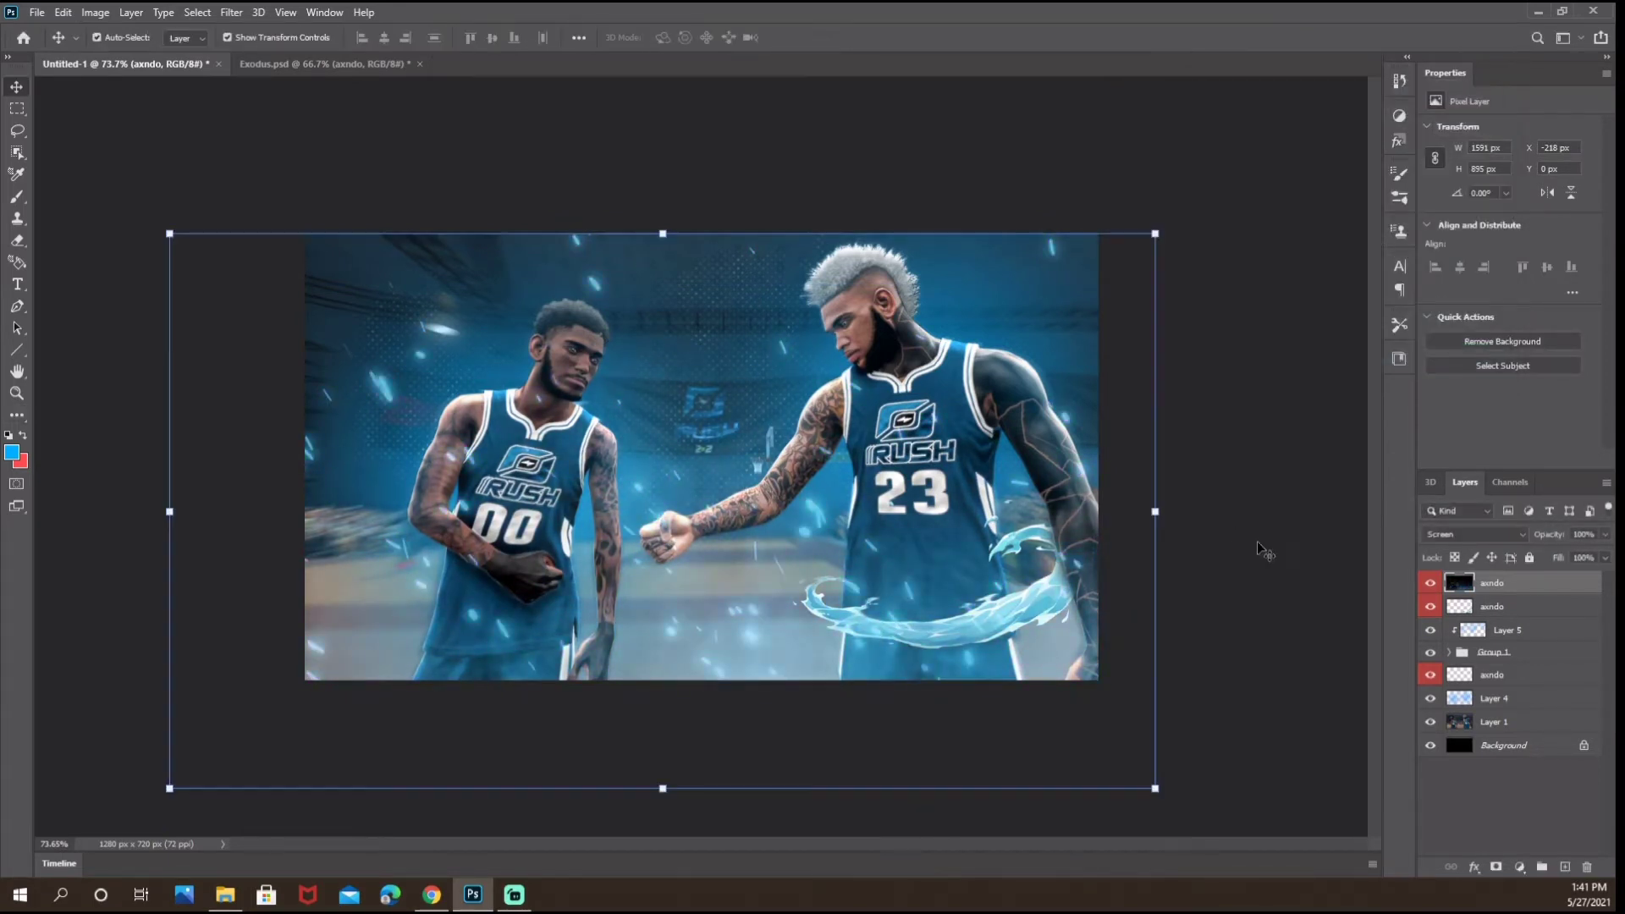
{"action": "scroll", "coordinate": [703, 457], "scroll_direction": "down", "scroll_amount": 1}
{"action": "scroll", "coordinate": [702, 457], "scroll_direction": "up", "scroll_amount": 2}
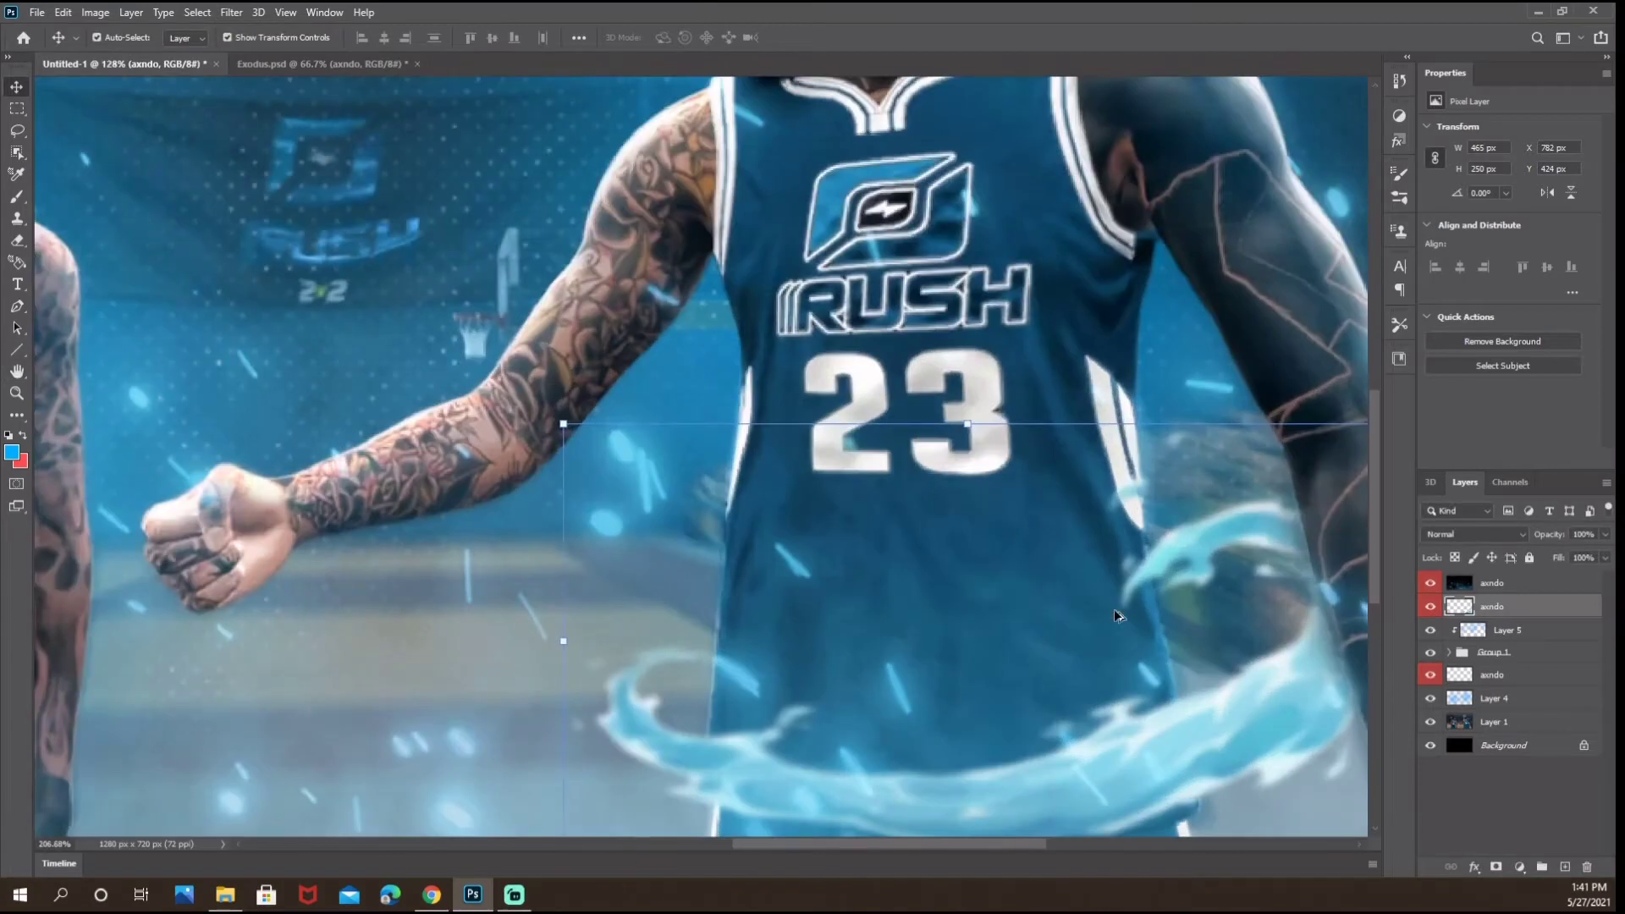
{"action": "key", "text": "e"}
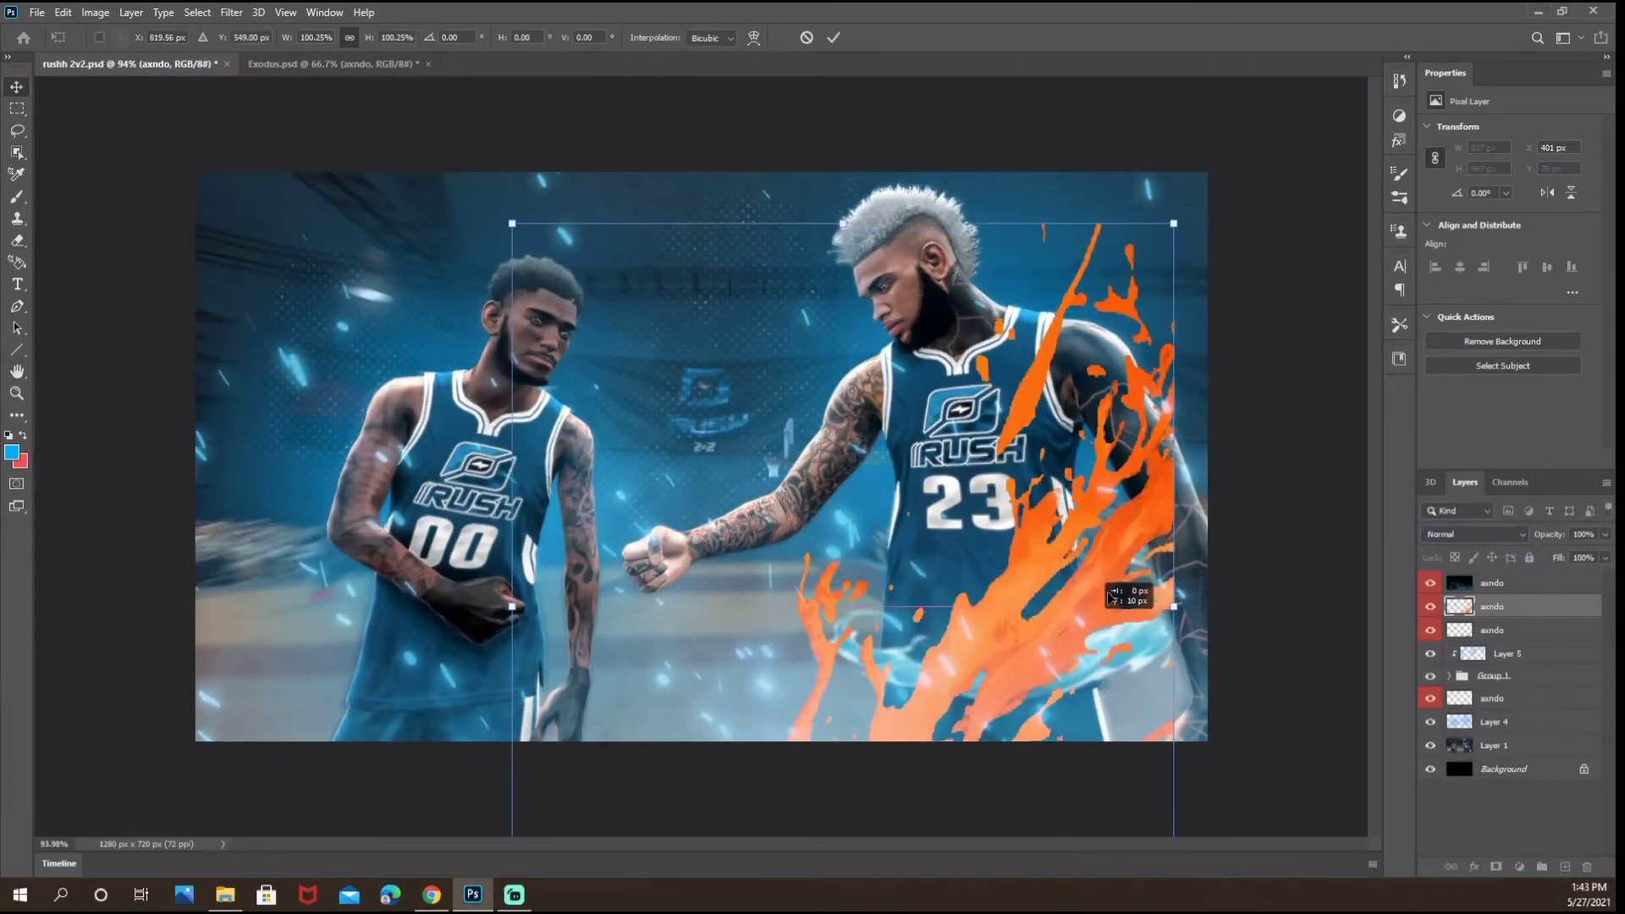
Place the orange splash behind the number 23 player, below the player group, and colorize it blue with hue 193 and saturation 79.
{"action": "left_click_drag", "start_coordinate": [1109, 597], "coordinate": [1198, 505]}
{"action": "left_click_drag", "start_coordinate": [1500, 606], "coordinate": [1505, 689]}
{"action": "key", "text": "ctrl+u"}
{"action": "left_click_drag", "start_coordinate": [1279, 208], "coordinate": [1294, 251]}
{"action": "left_click", "coordinate": [1442, 305]}
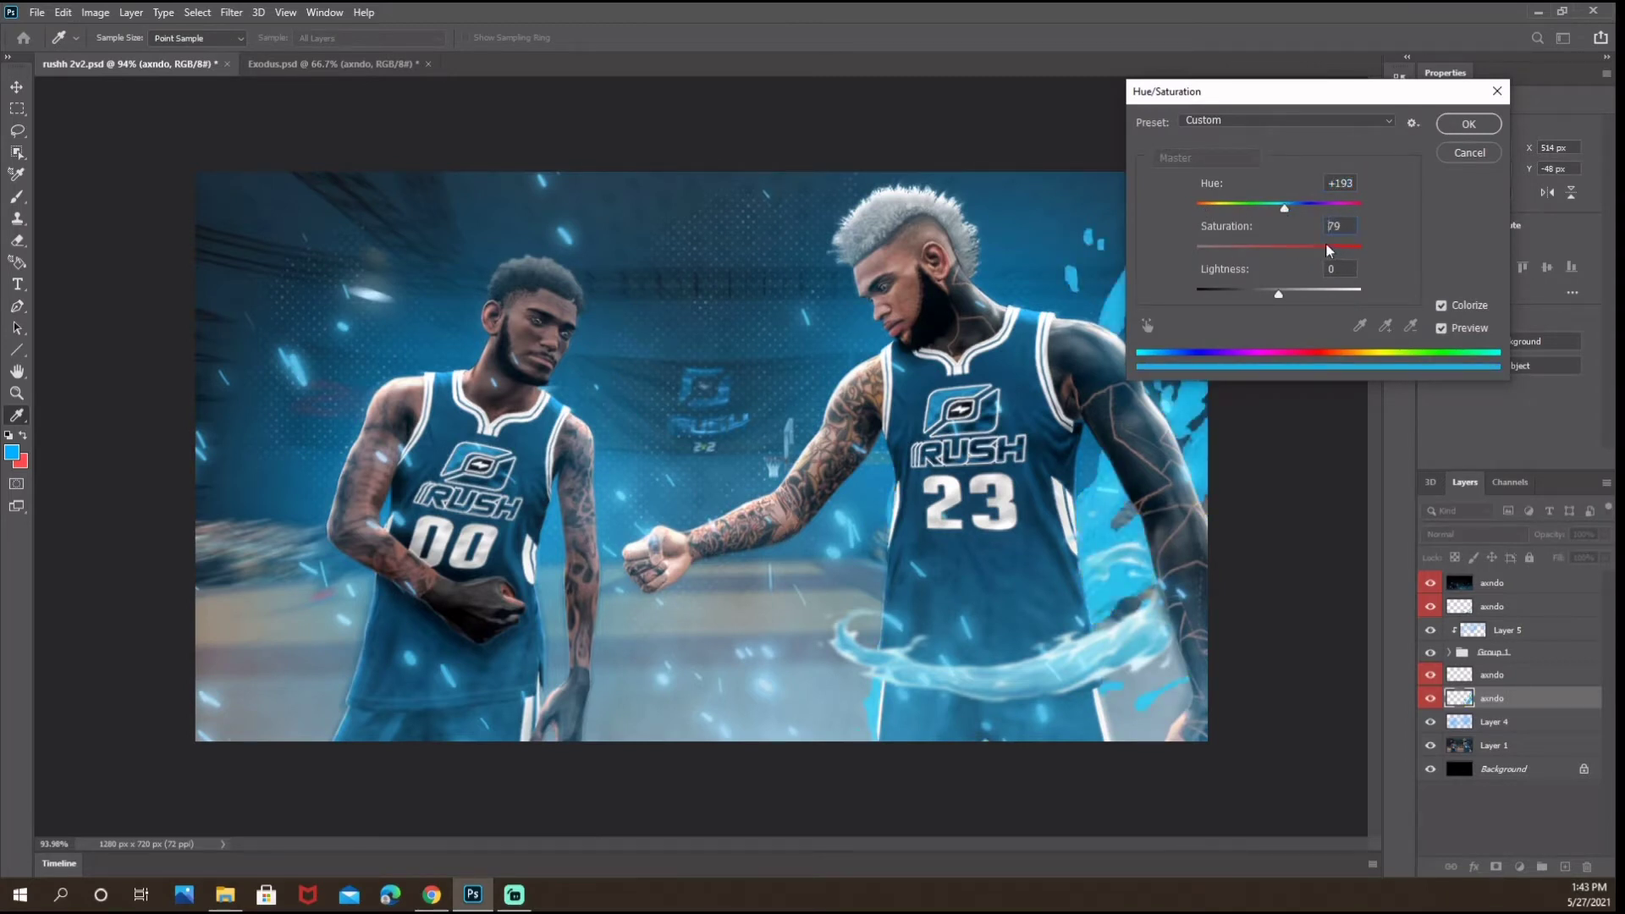
{"action": "left_click", "coordinate": [1469, 125]}
Set the blue splash layer to Screen and turn it into vertical light streaks with Motion Blur.
{"action": "left_click", "coordinate": [1473, 534]}
{"action": "left_click", "coordinate": [1478, 600]}
{"action": "left_click", "coordinate": [231, 12]}
{"action": "mouse_move", "coordinate": [271, 194]}
{"action": "left_click", "coordinate": [478, 291]}
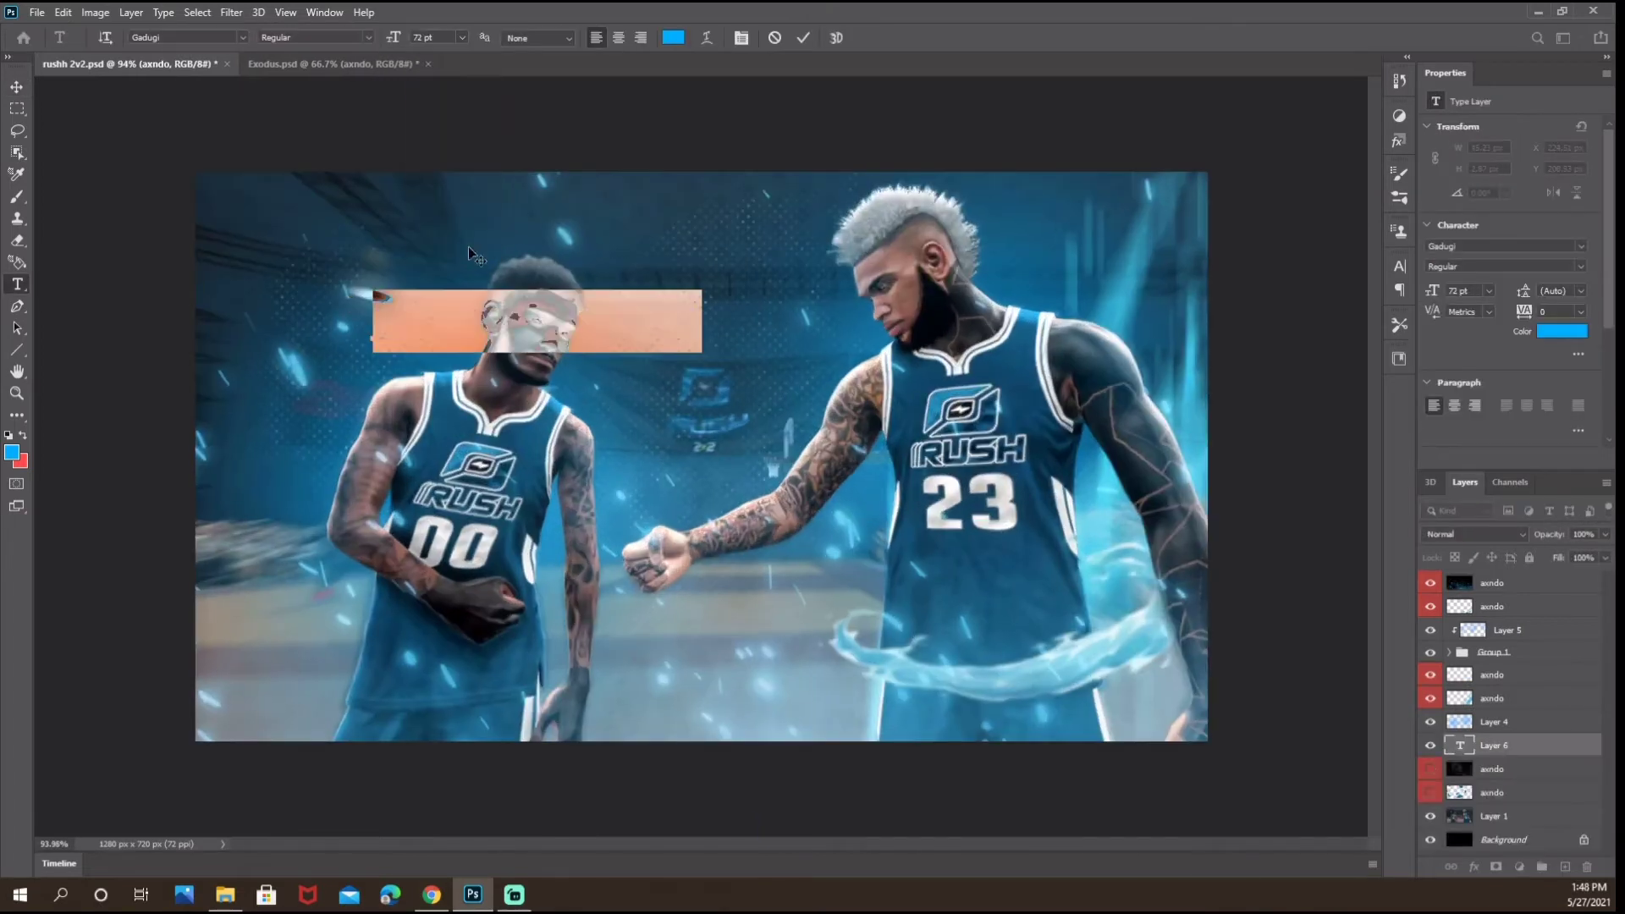
Enter the title RANDOM and format it in white Burbank Big Condensed Black at 72 pt.
{"action": "type", "text": "r"}
{"action": "double_click", "coordinate": [450, 307]}
{"action": "left_click", "coordinate": [243, 38]}
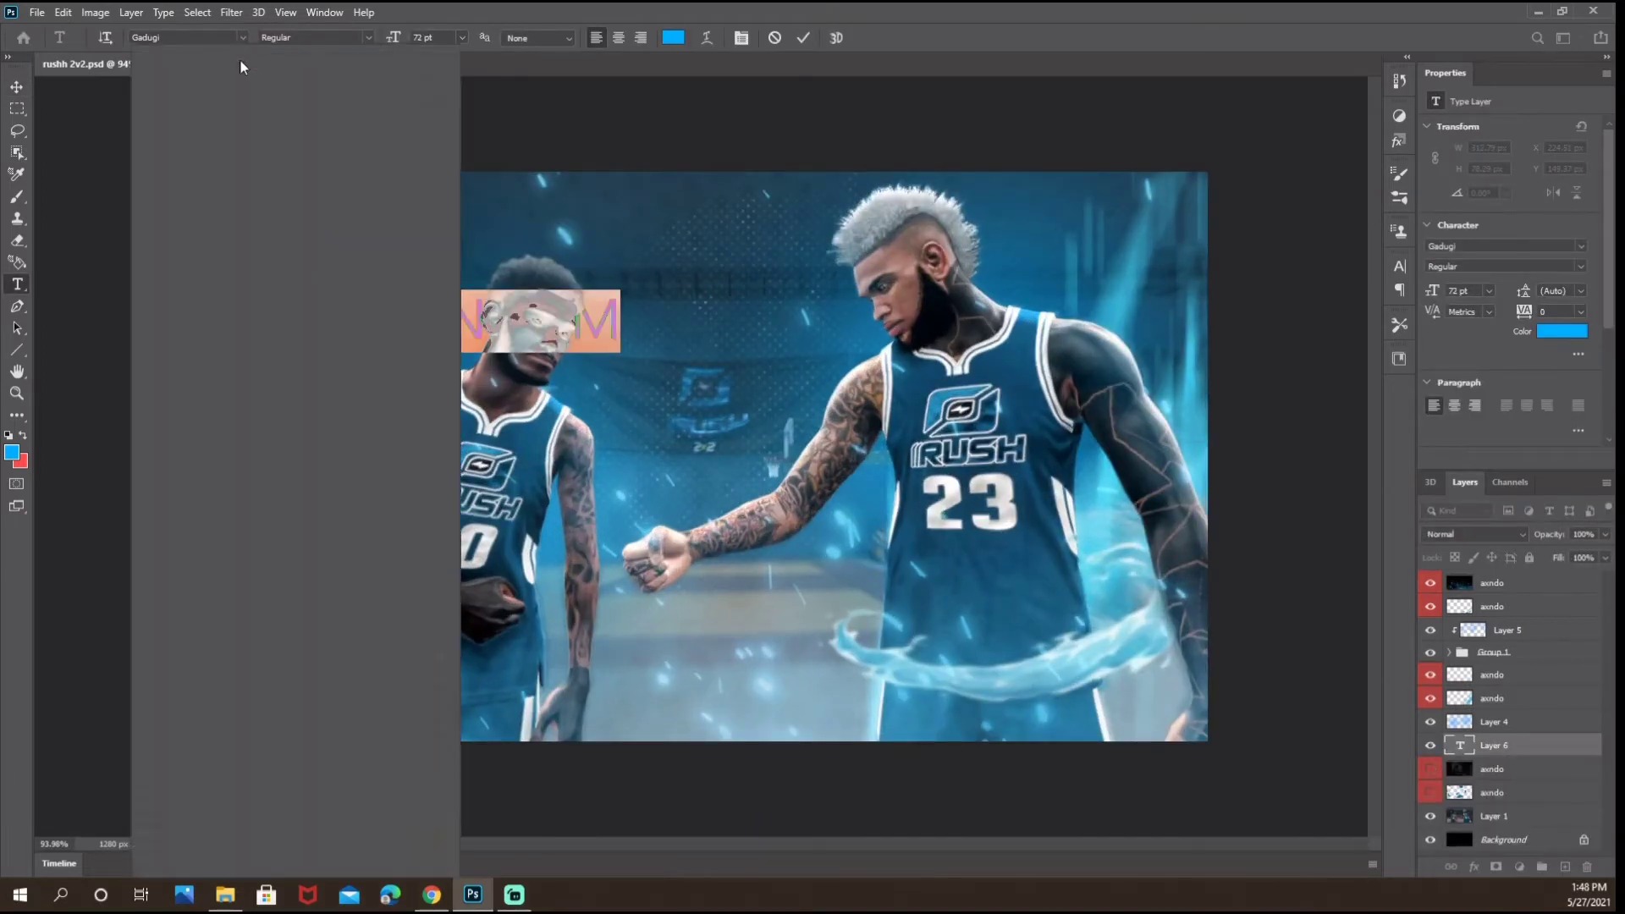
{"action": "scroll", "coordinate": [254, 140], "scroll_direction": "up", "scroll_amount": 2}
{"action": "left_click", "coordinate": [254, 82]}
{"action": "left_click", "coordinate": [673, 37]}
{"action": "left_click", "coordinate": [1170, 212]}
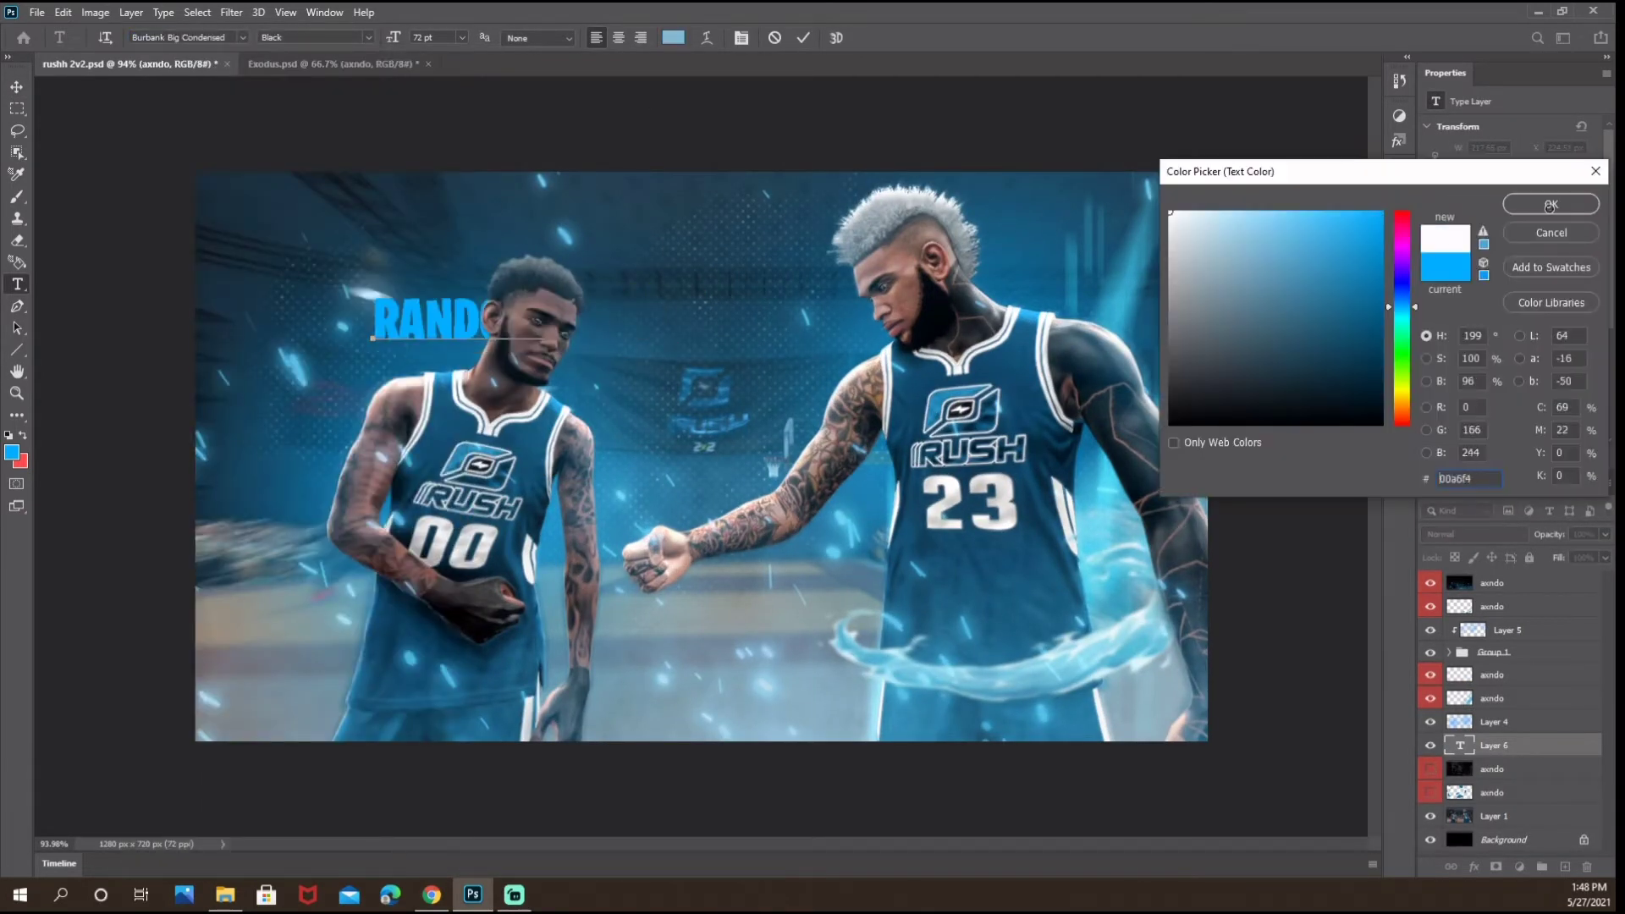
{"action": "left_click", "coordinate": [1550, 204]}
Move the RANDOM title above the number 00 player's head, stacked just below the sparks layer, and enclose it in quotation marks.
{"action": "left_click_drag", "start_coordinate": [1502, 745], "coordinate": [1491, 592]}
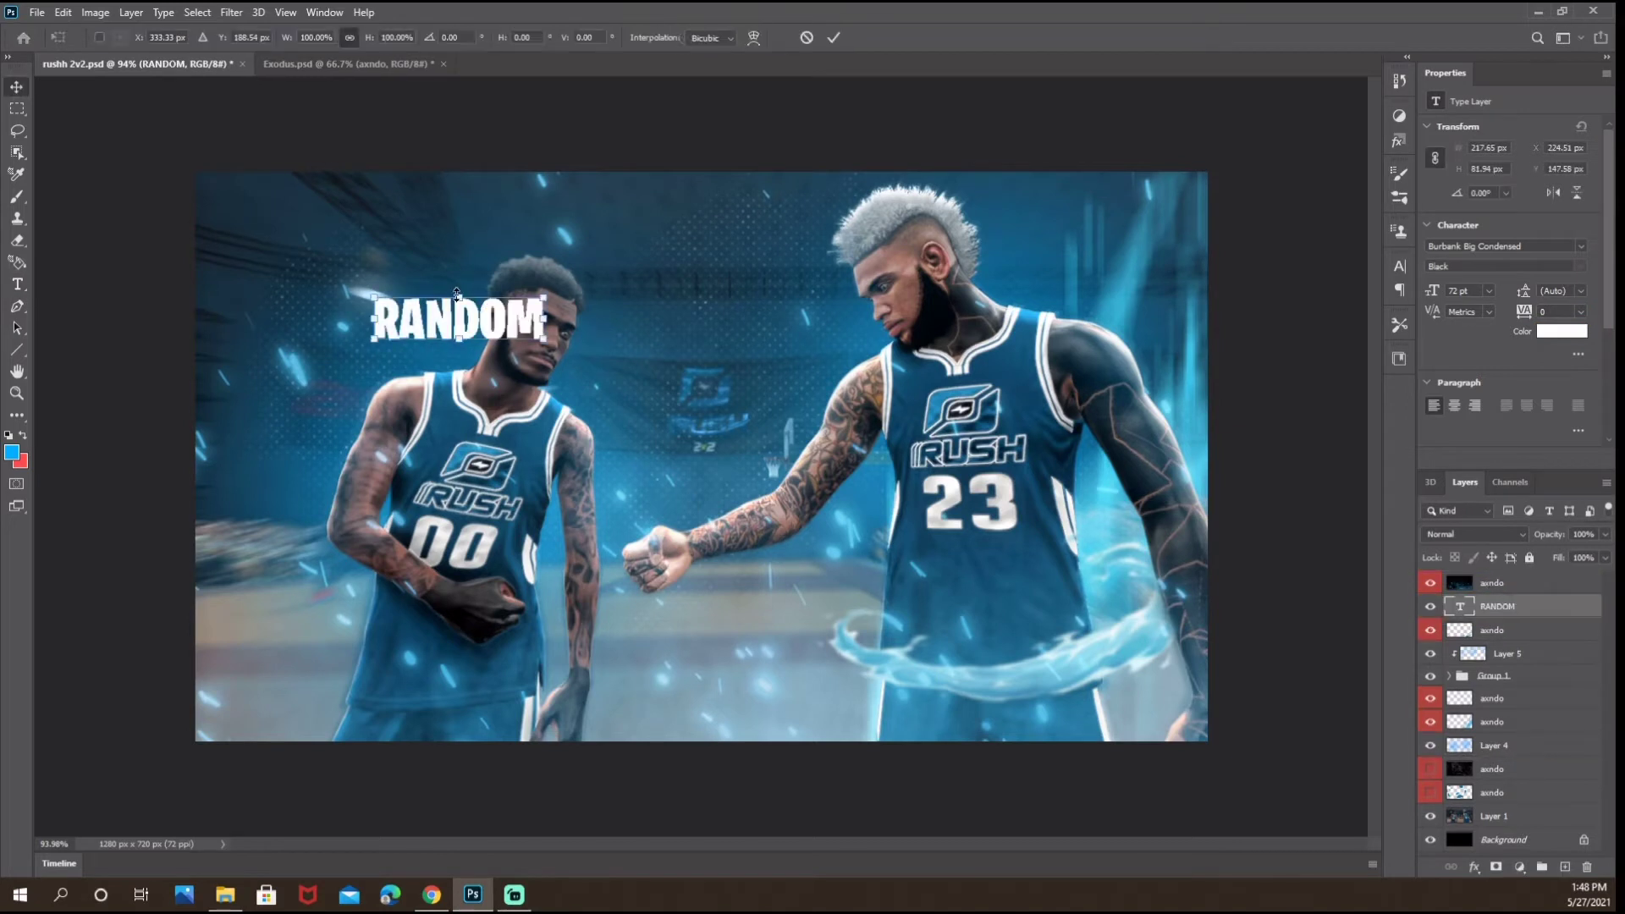
{"action": "left_click_drag", "start_coordinate": [377, 334], "coordinate": [452, 245]}
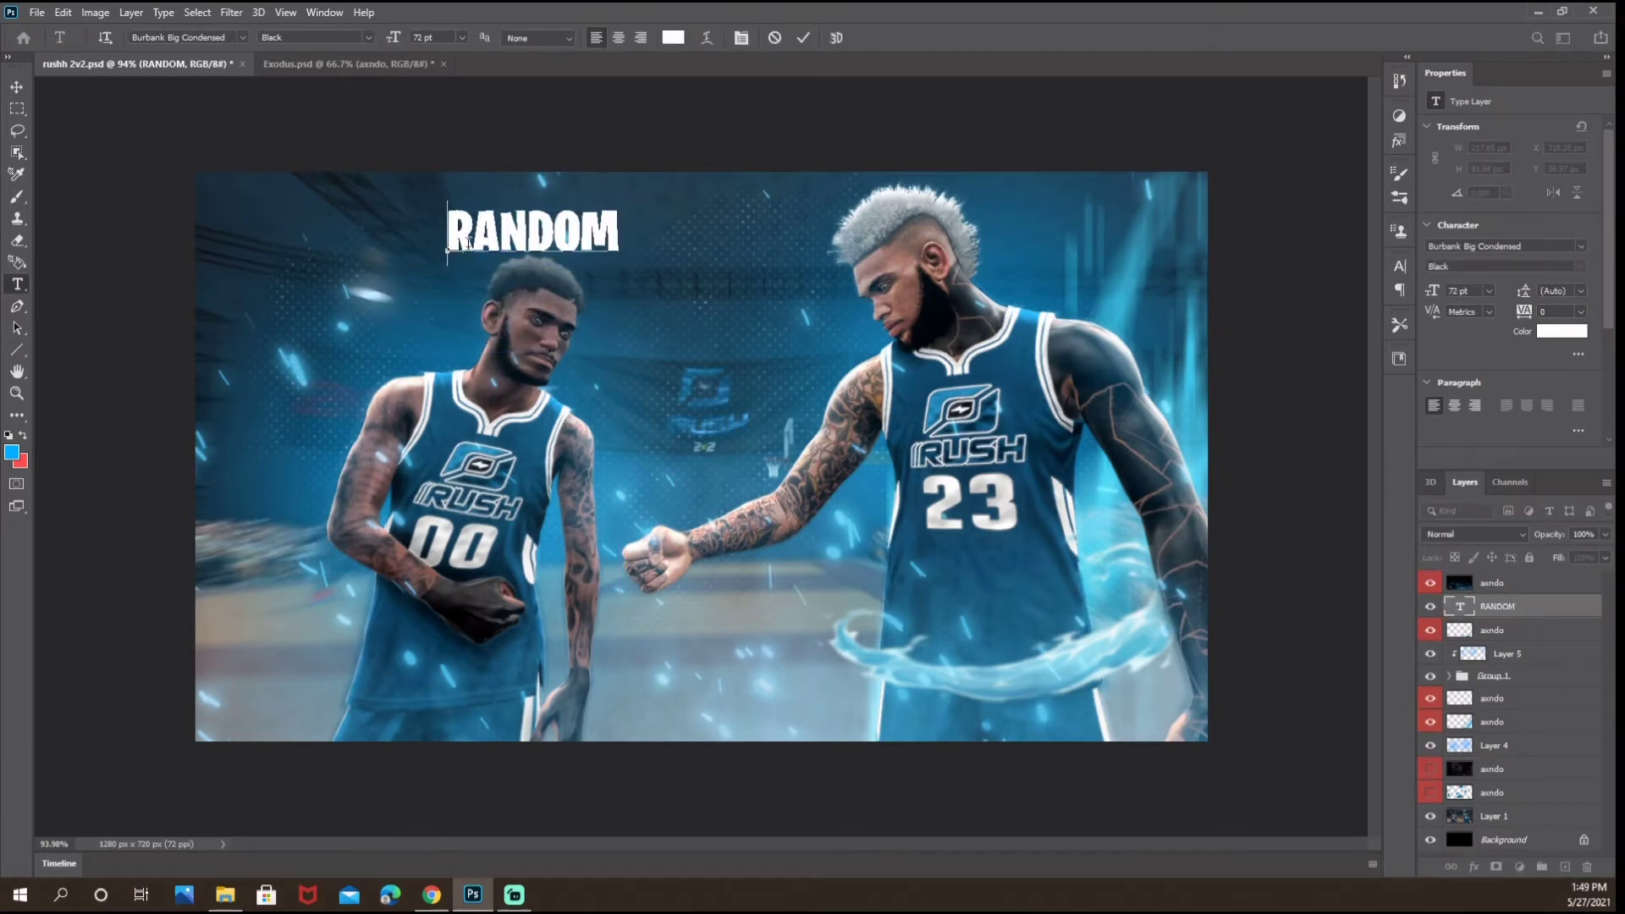
{"action": "type", "text": "\""}
{"action": "left_click", "coordinate": [15, 87]}
Shift the quoted title slightly left to about X 307 px, centering it over the number 00 player.
{"action": "left_click", "coordinate": [560, 241]}
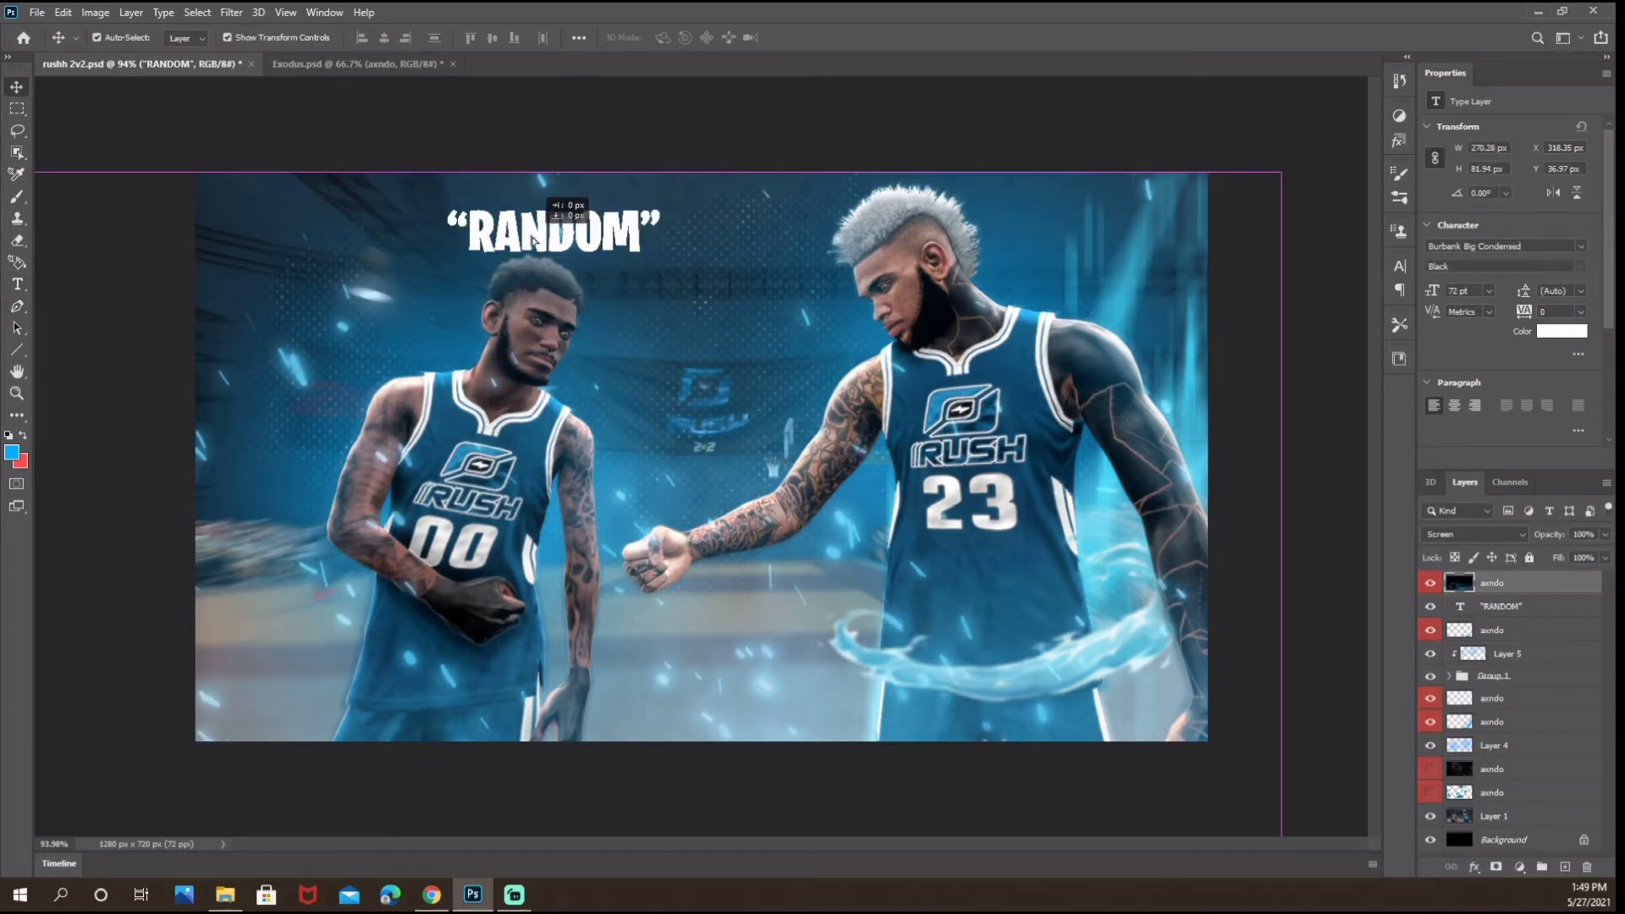
{"action": "left_click", "coordinate": [1502, 608]}
{"action": "key", "text": "ctrl+t"}
{"action": "left_click_drag", "start_coordinate": [566, 243], "coordinate": [556, 243]}
{"action": "key", "text": "Return"}
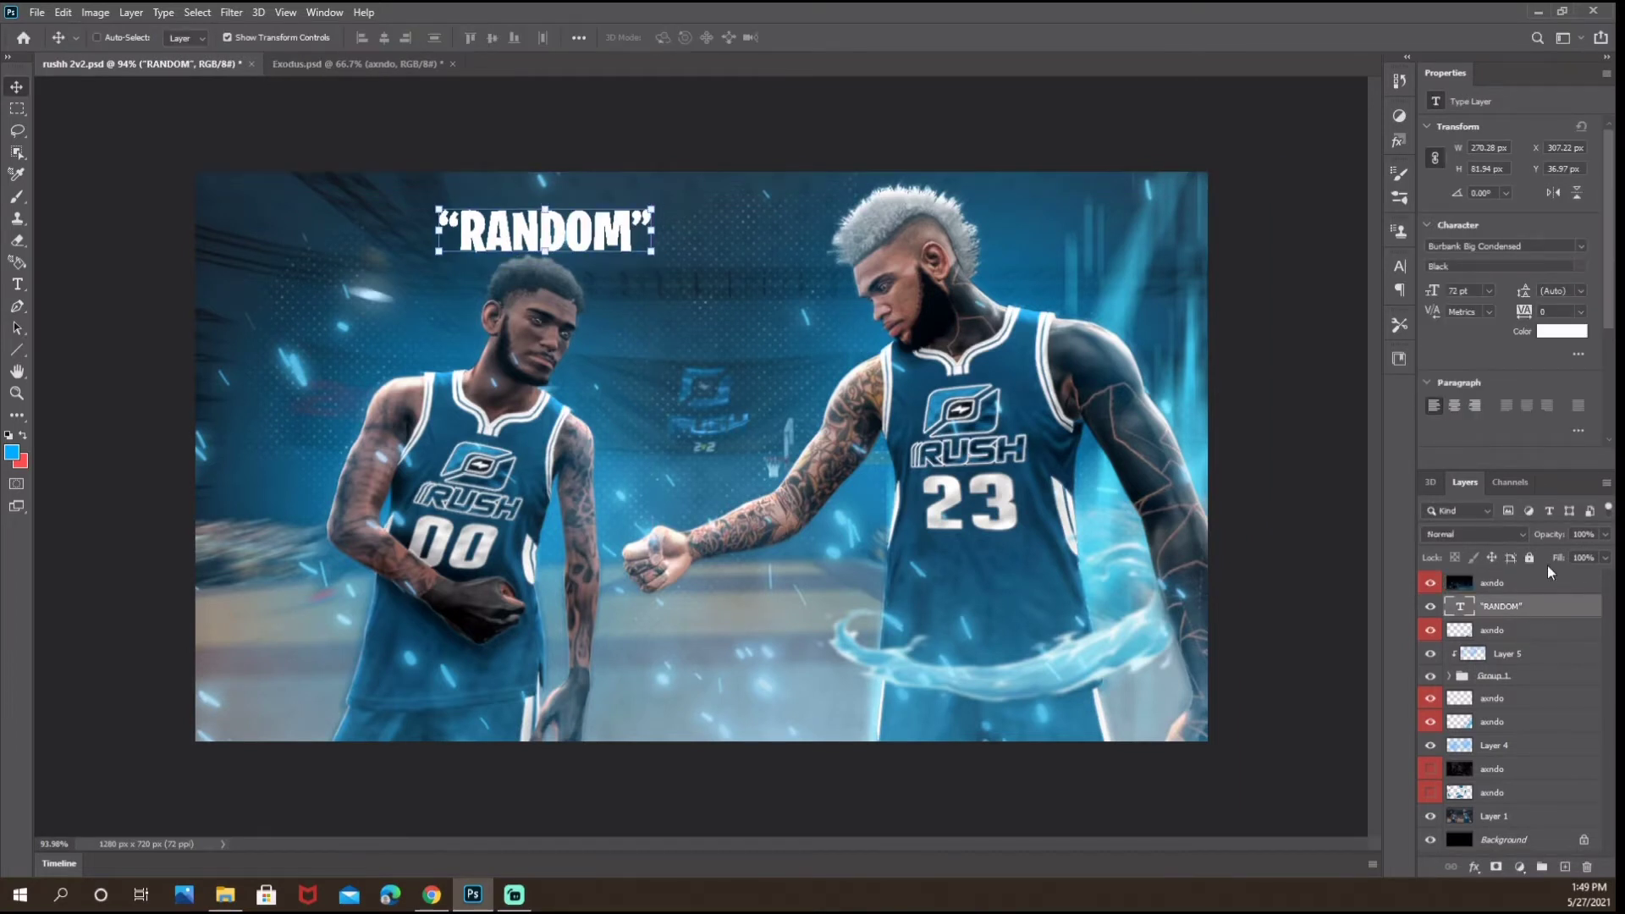
Duplicate the title and apply a 4.9 px Gaussian Blur to the copy as a smart object.
{"action": "key", "text": "ctrl+j"}
{"action": "left_click", "coordinate": [231, 12]}
{"action": "mouse_move", "coordinate": [280, 195]}
{"action": "left_click", "coordinate": [475, 260]}
{"action": "left_click", "coordinate": [750, 335]}
{"action": "left_click_drag", "start_coordinate": [650, 74], "coordinate": [910, 113]}
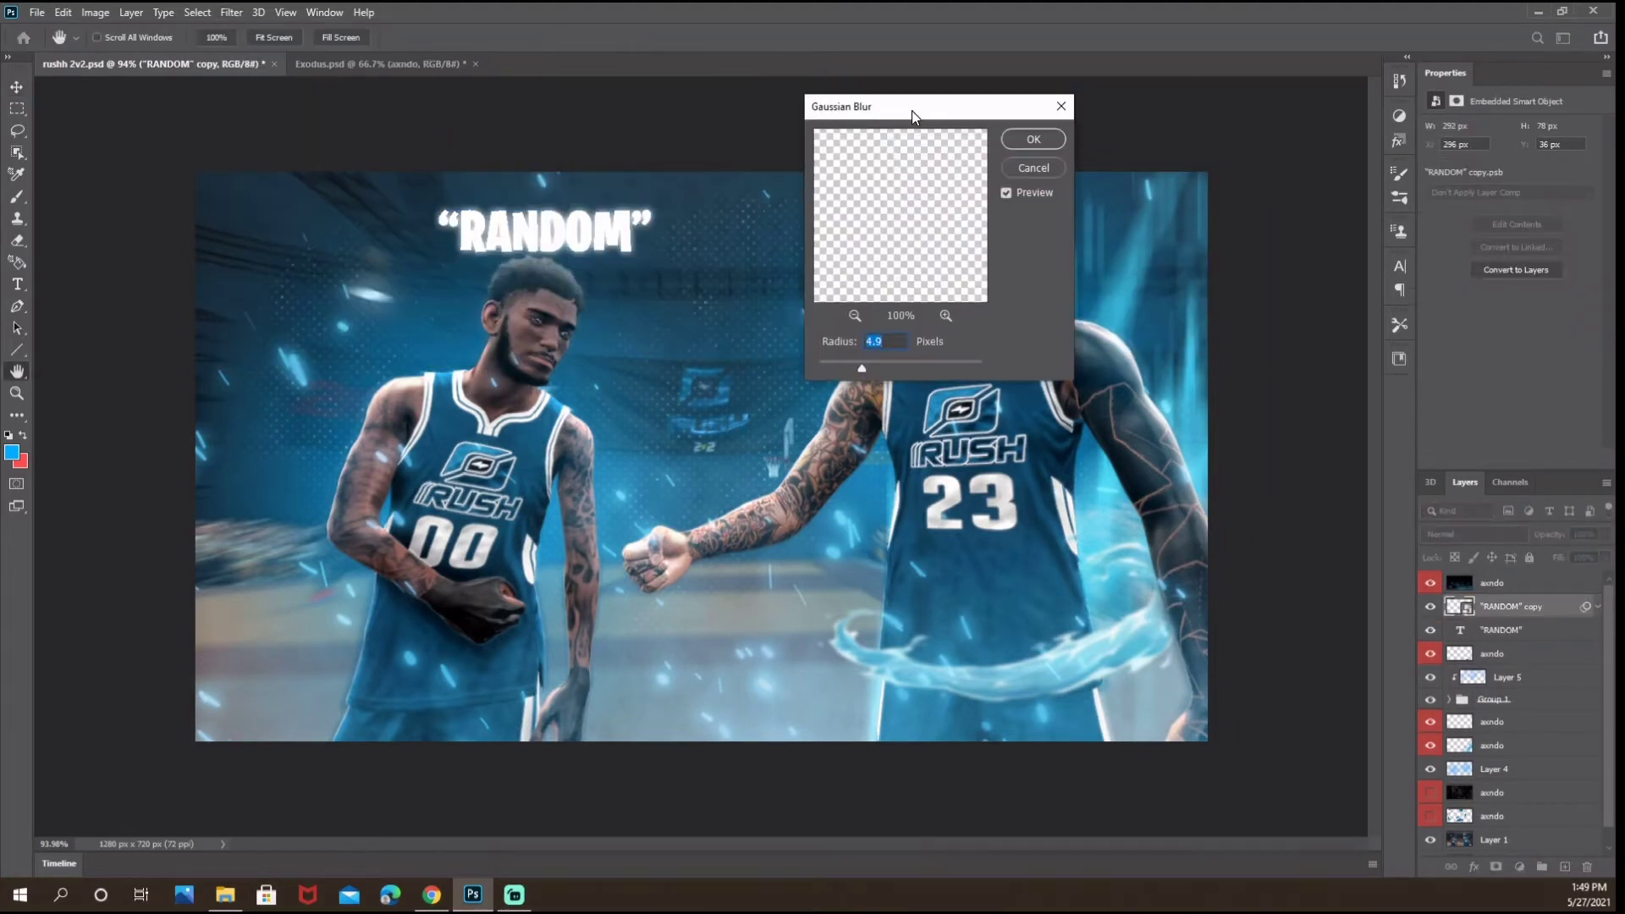
{"action": "left_click", "coordinate": [1034, 139]}
Set the blurred title copy to Linear Dodge (Add) at about 63% opacity.
{"action": "left_click", "coordinate": [1474, 534]}
{"action": "left_click", "coordinate": [1461, 626]}
{"action": "left_click", "coordinate": [1605, 534]}
{"action": "left_click_drag", "start_coordinate": [1603, 552], "coordinate": [1573, 552]}
{"action": "left_click", "coordinate": [1432, 607]}
Add a new layer above Layer 5, clip it to the player group and choose white as the brush color.
{"action": "scroll", "coordinate": [1495, 664], "scroll_direction": "down", "scroll_amount": 2}
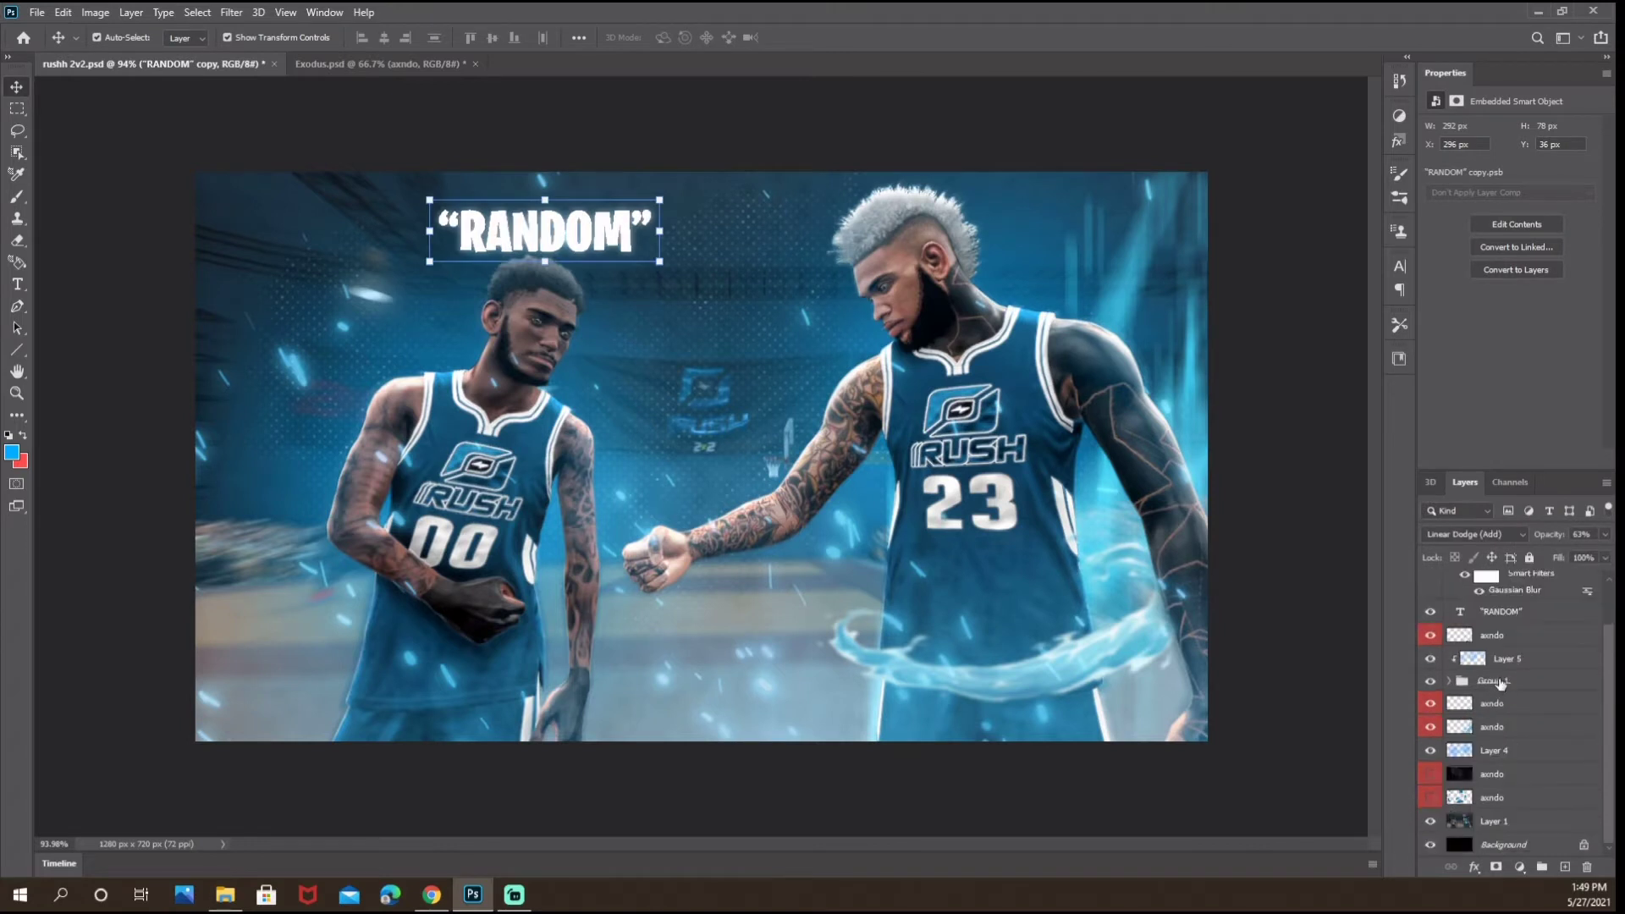
{"action": "left_click", "coordinate": [1499, 682]}
{"action": "left_click", "coordinate": [1526, 658]}
{"action": "key", "text": "ctrl+alt+shift+n"}
{"action": "key", "text": "ctrl+alt+g"}
{"action": "key", "text": "b"}
{"action": "key", "text": "n"}
{"action": "left_click_drag", "start_coordinate": [1252, 368], "coordinate": [1169, 209]}
{"action": "left_click", "coordinate": [1554, 203]}
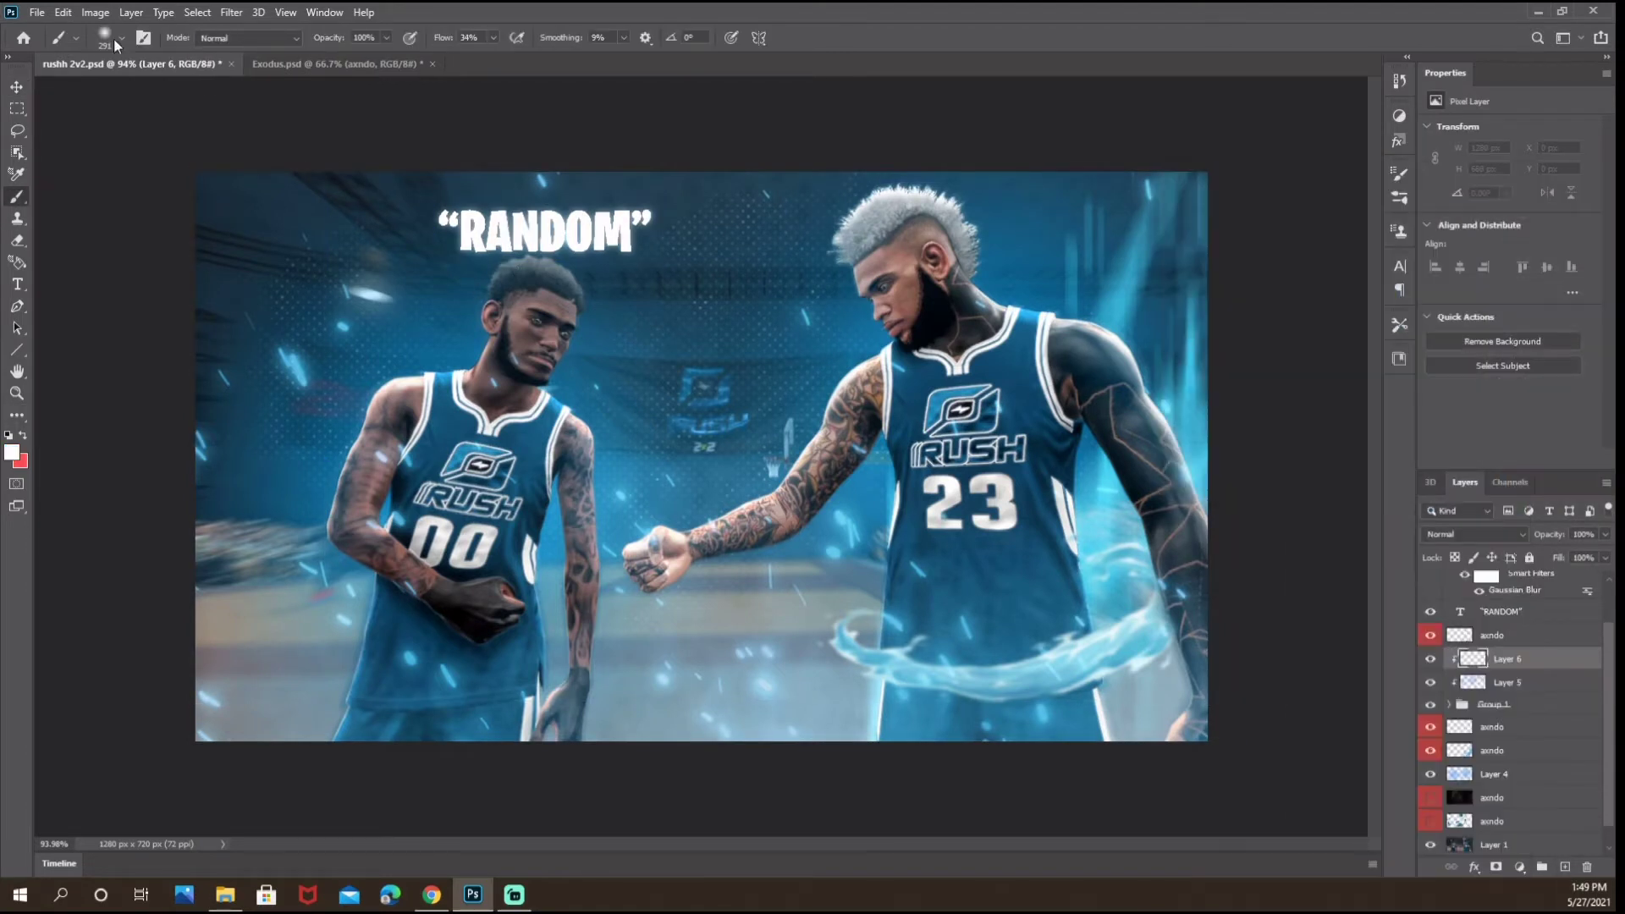
Reduce the brush size and paint a soft white highlight at the top of the number 00 player's head.
{"action": "left_click", "coordinate": [114, 38]}
{"action": "left_click_drag", "start_coordinate": [168, 90], "coordinate": [155, 90]}
{"action": "left_click", "coordinate": [512, 251]}
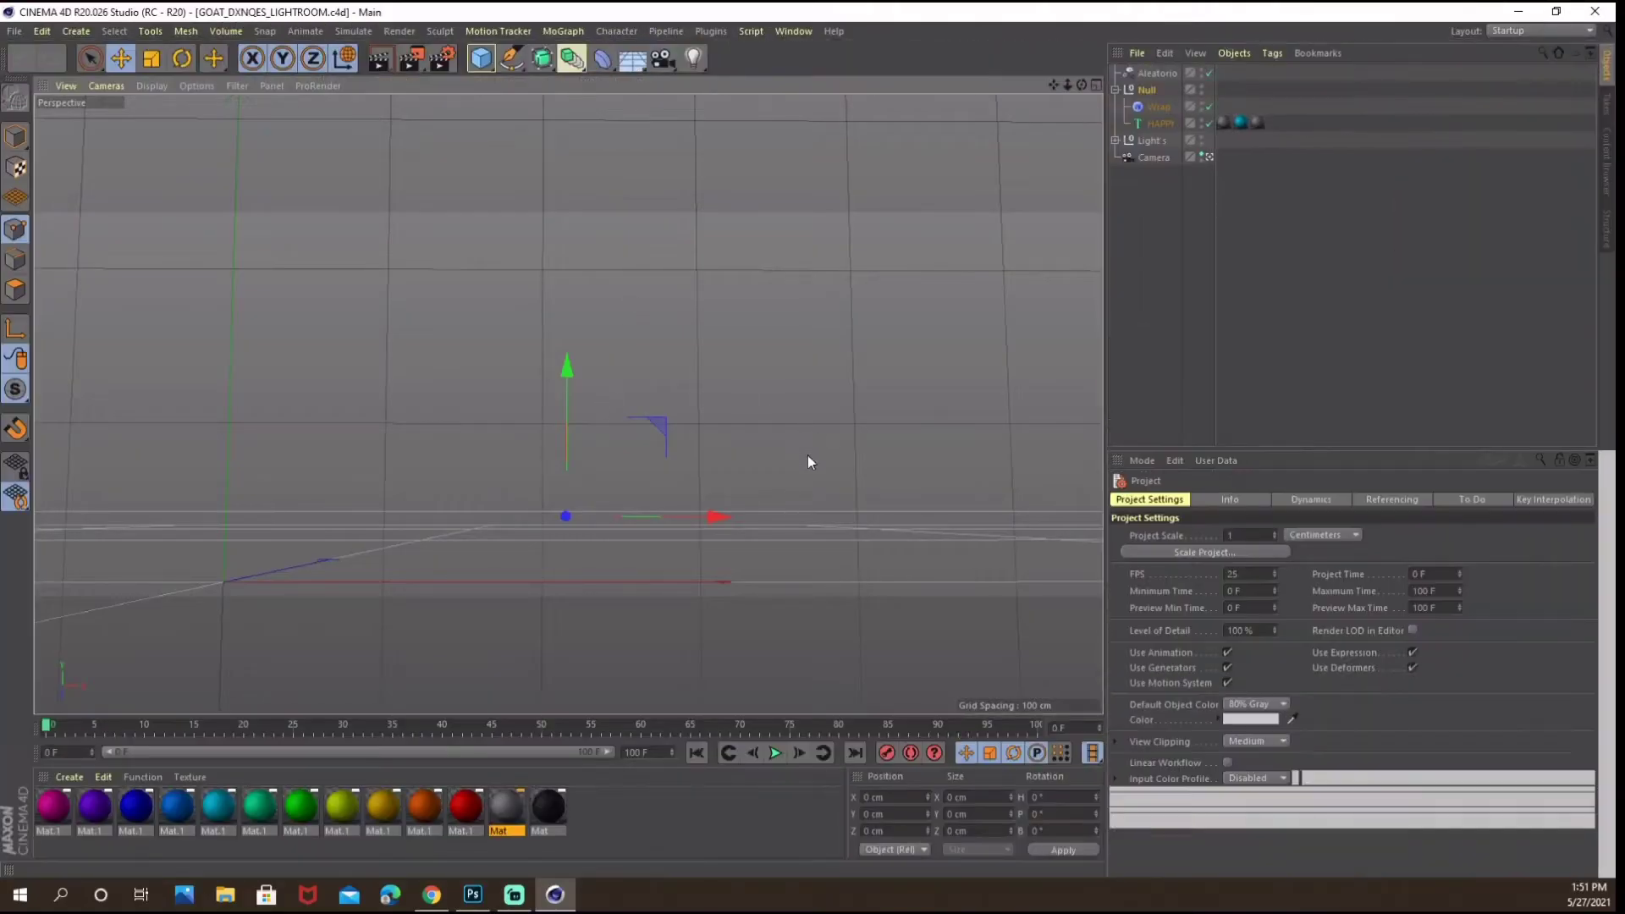
Change the wrapped 3D text to RUSH and set its font to DK Frozen Memory.
{"action": "left_click", "coordinate": [1163, 108]}
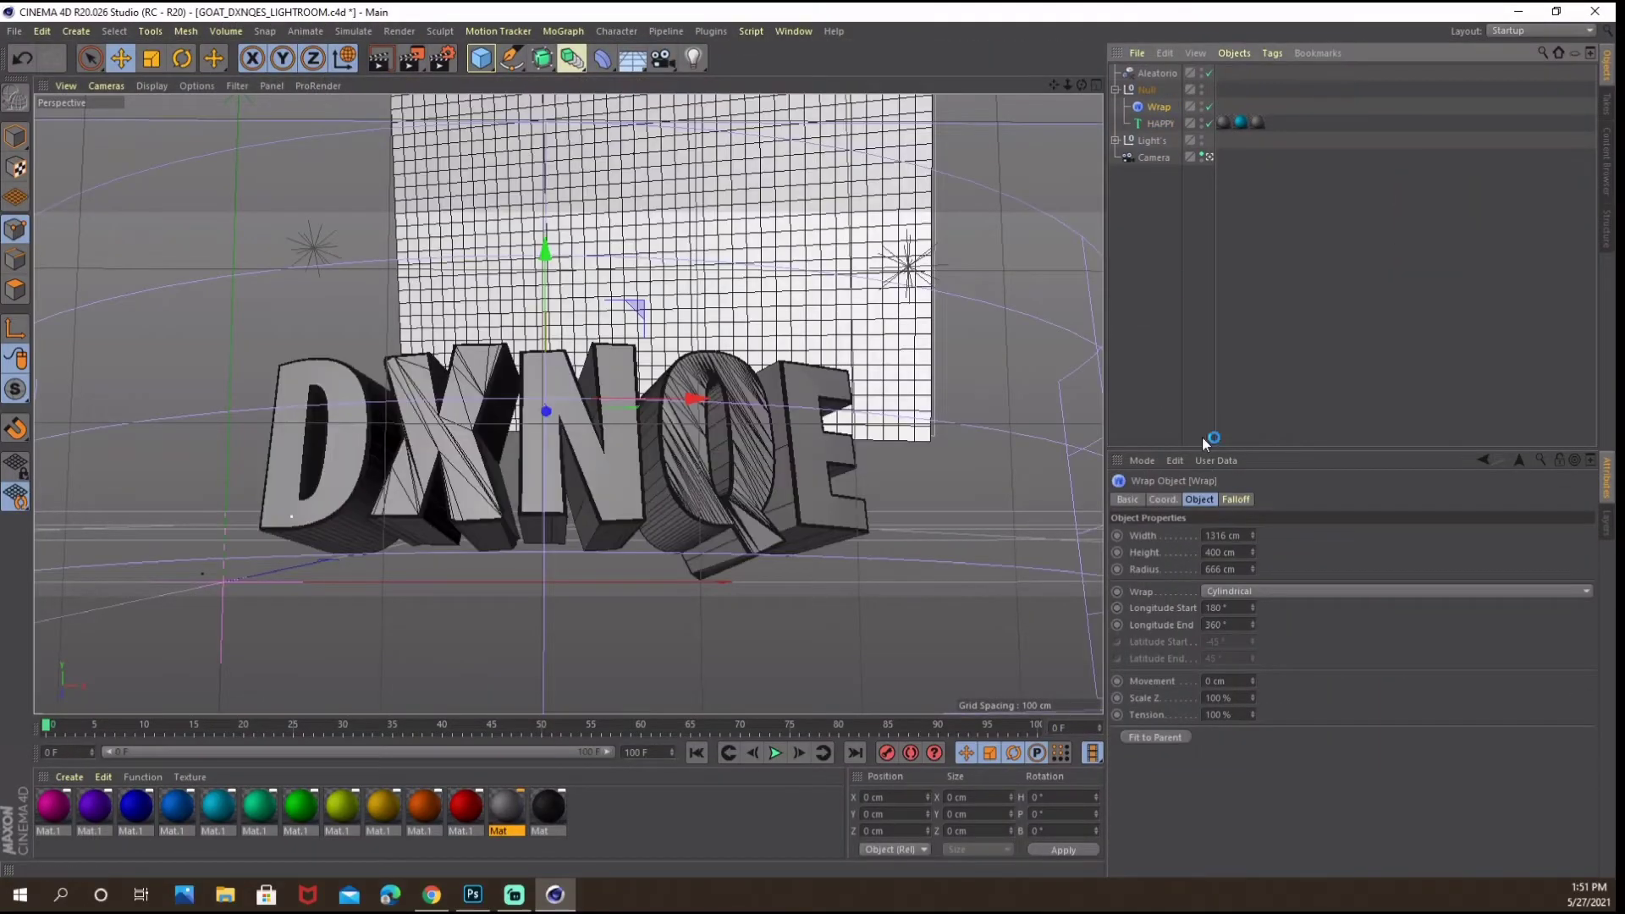
{"action": "left_click_drag", "start_coordinate": [1186, 575], "coordinate": [1146, 583]}
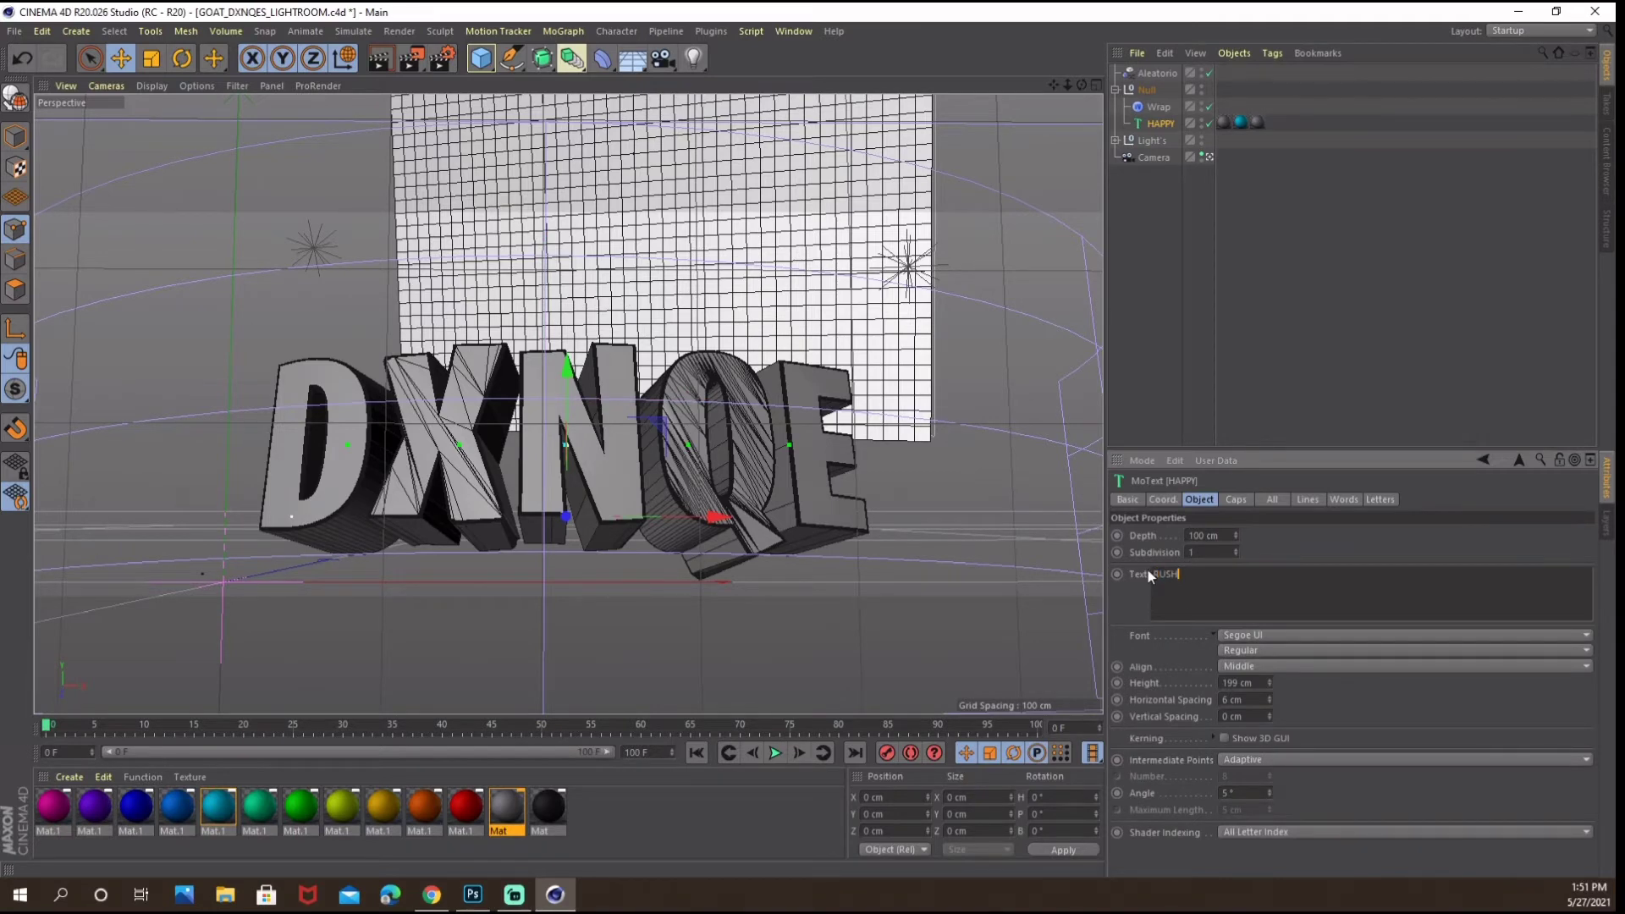
{"action": "type", "text": "RUSH"}
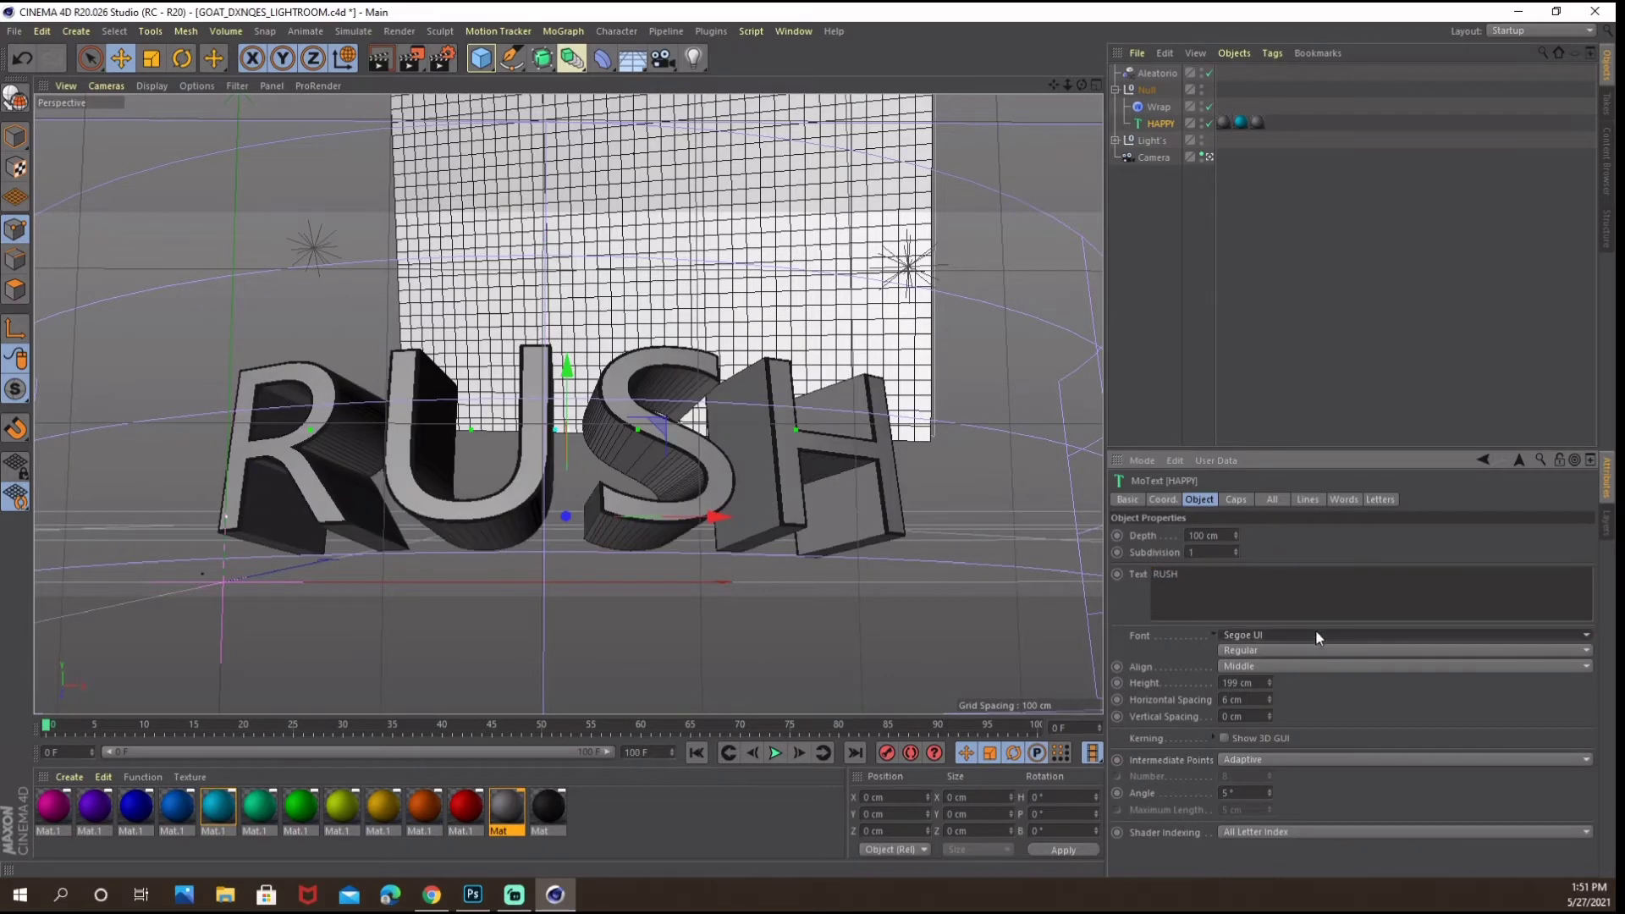
{"action": "left_click", "coordinate": [1399, 637]}
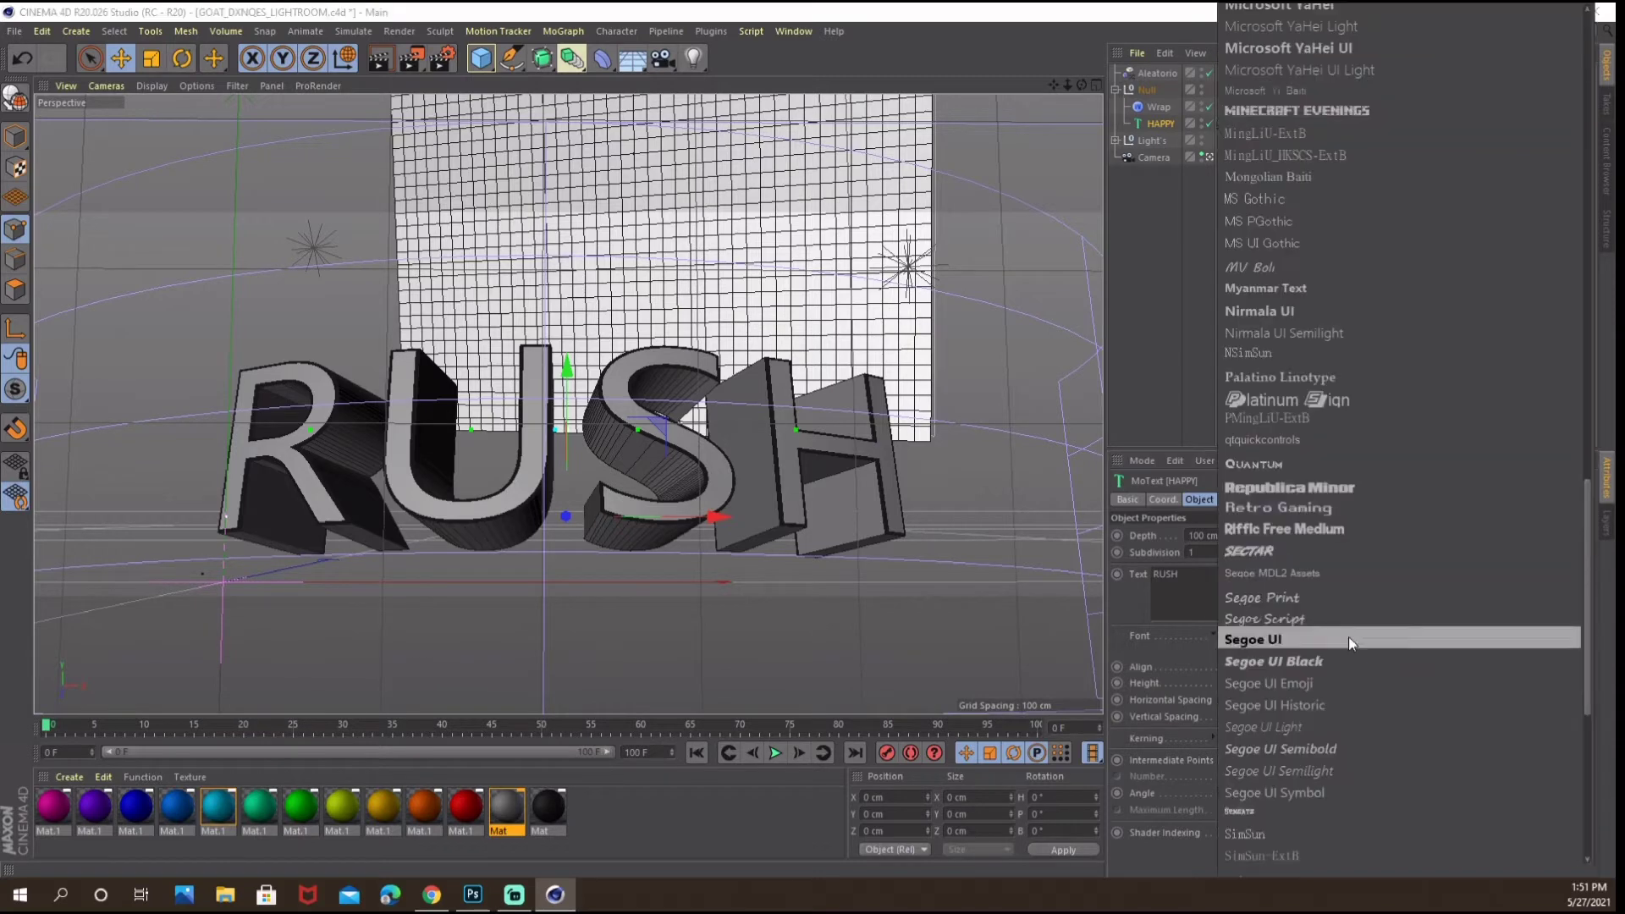
{"action": "scroll", "coordinate": [1318, 465], "scroll_direction": "up", "scroll_amount": 10}
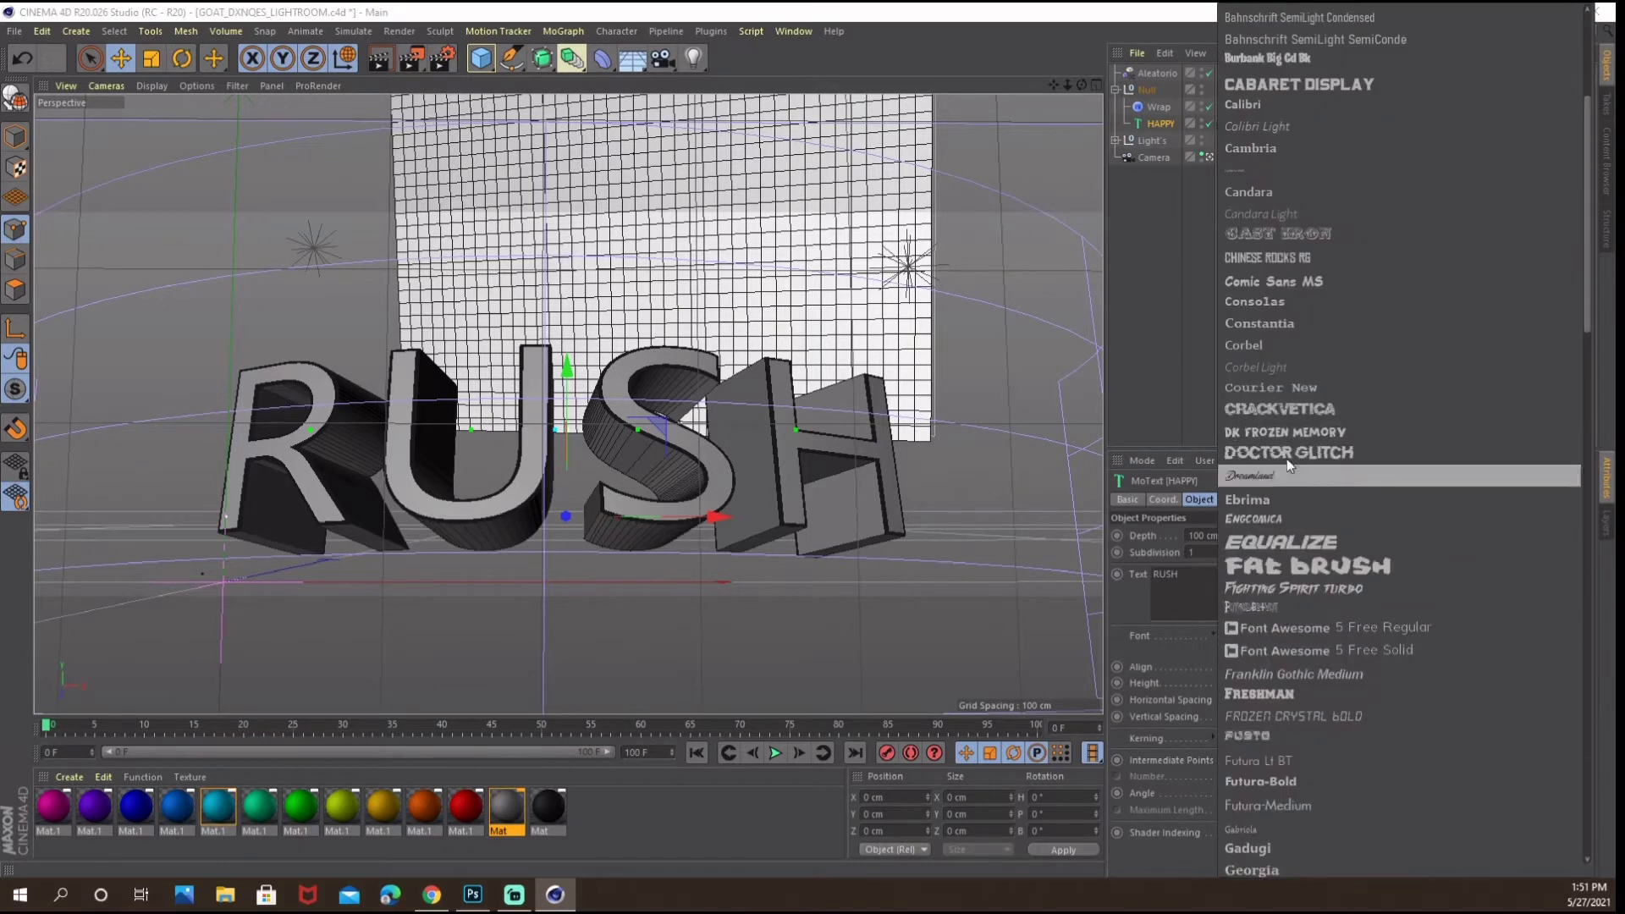
{"action": "left_click", "coordinate": [1312, 432]}
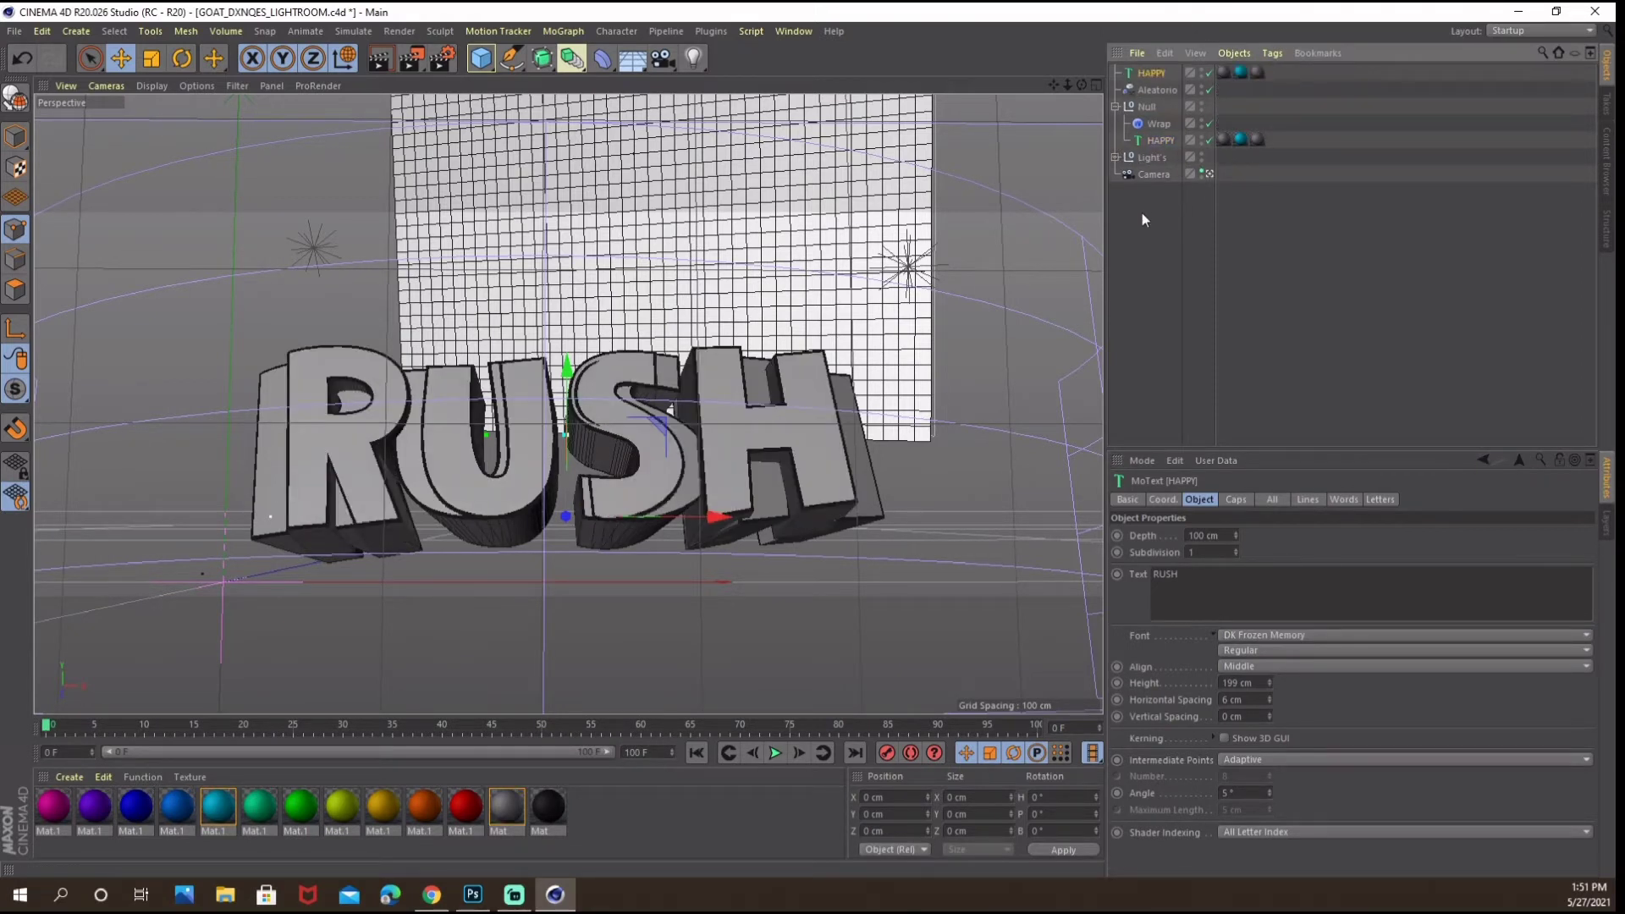
Change the duplicated 3D text to 2V2 and place it above RUSH at a smaller size.
{"action": "left_click_drag", "start_coordinate": [1209, 590], "coordinate": [1156, 583]}
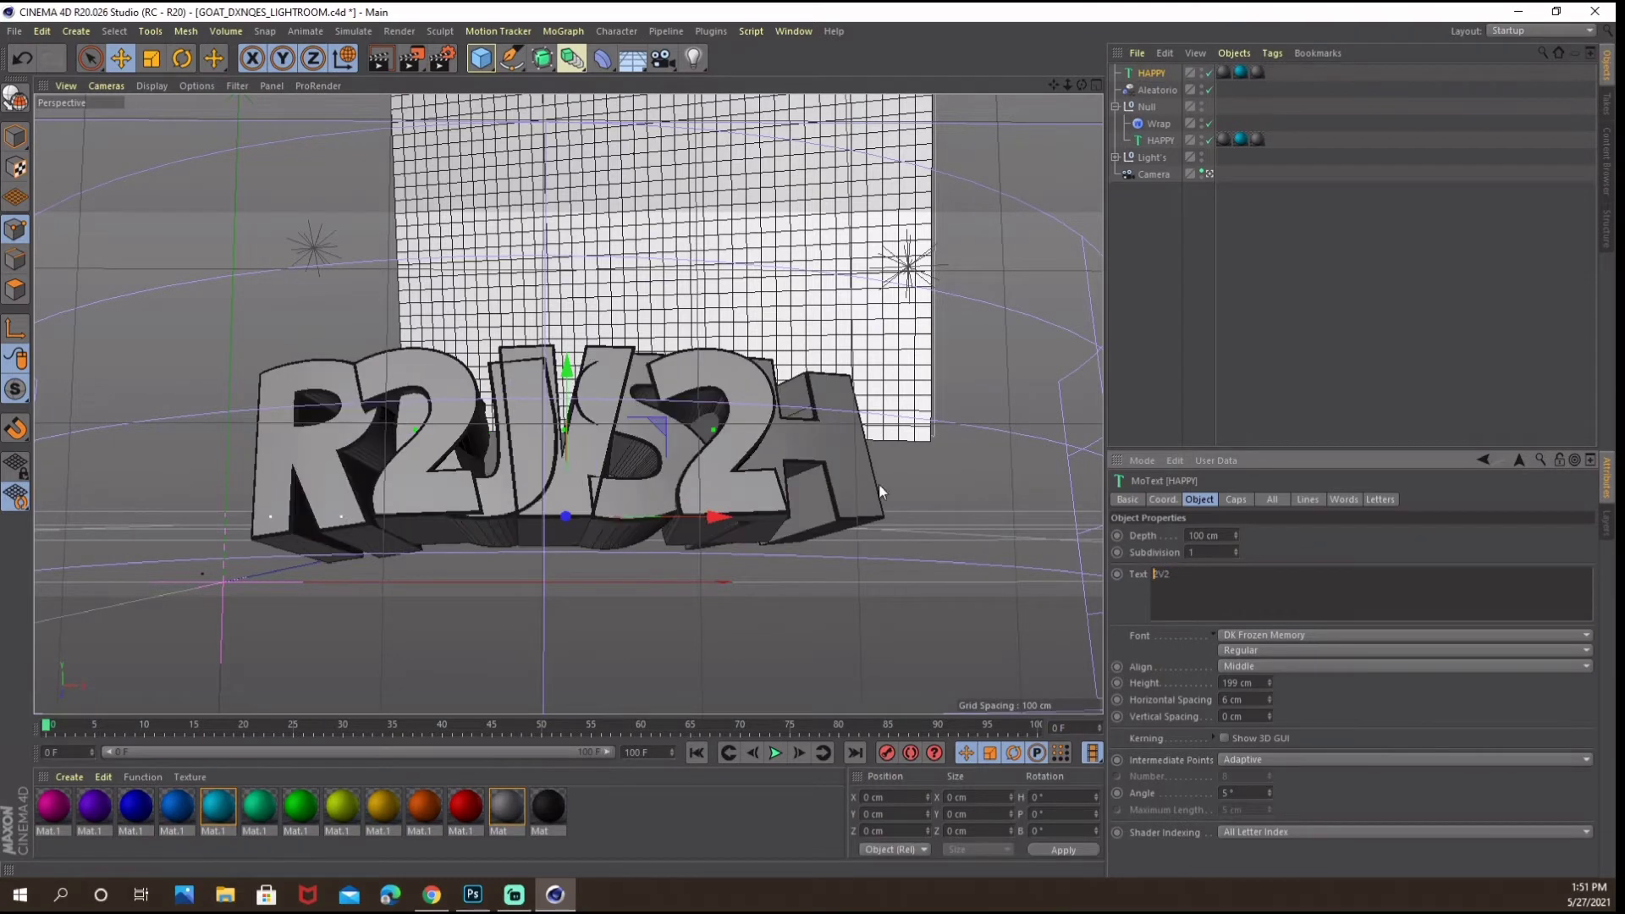
{"action": "left_click", "coordinate": [123, 60]}
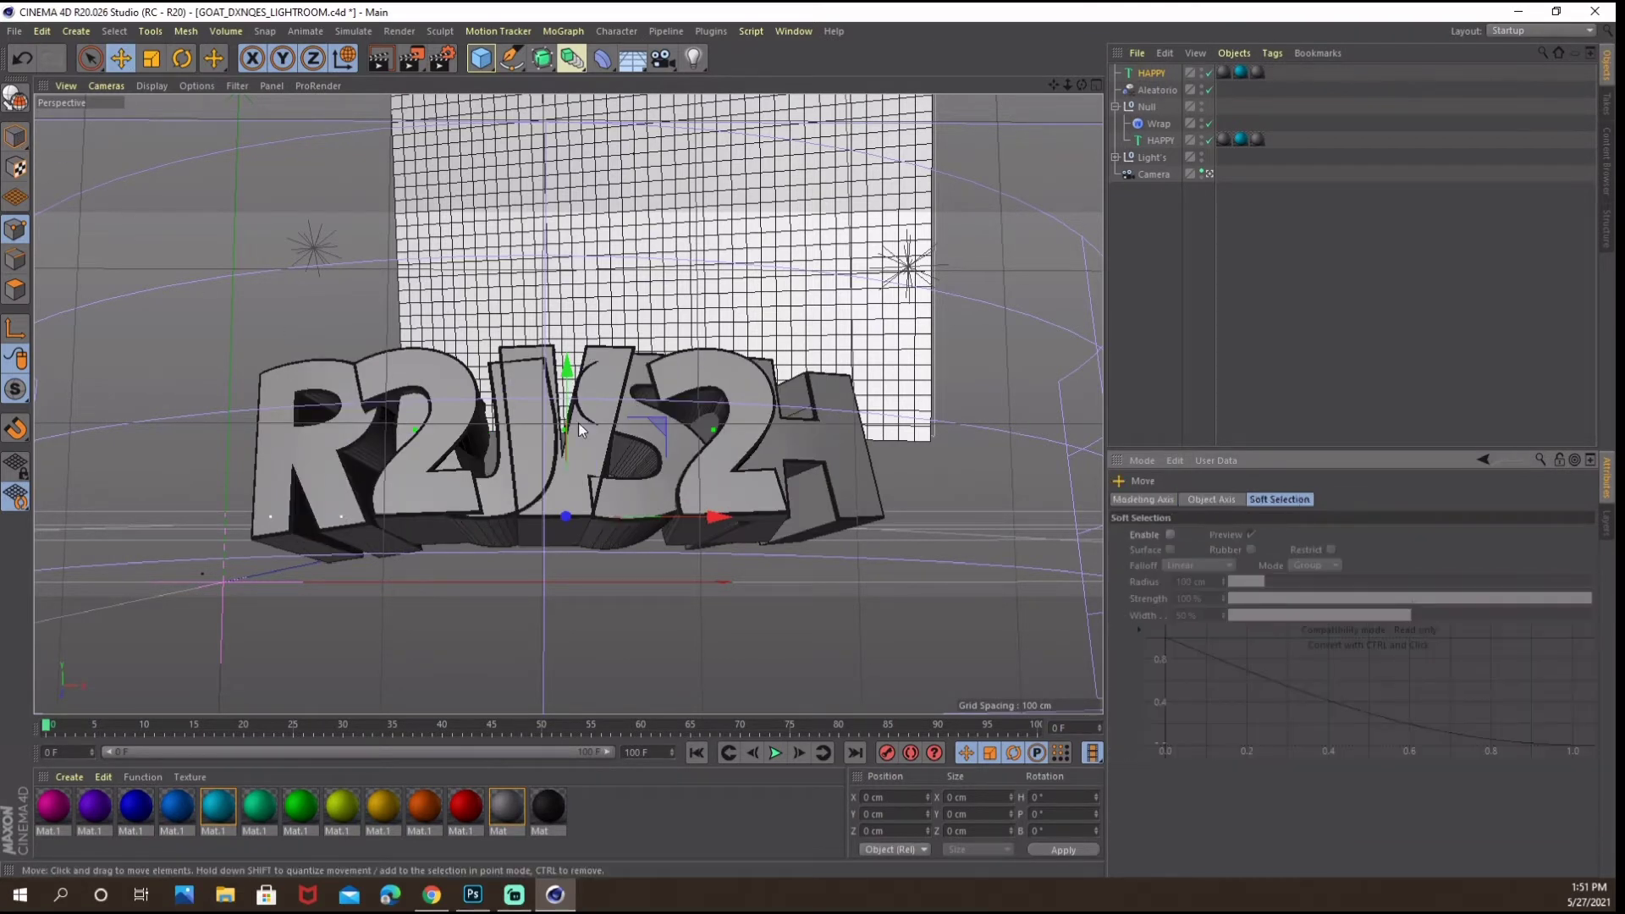
{"action": "left_click_drag", "start_coordinate": [577, 423], "coordinate": [703, 252]}
{"action": "left_click", "coordinate": [151, 59]}
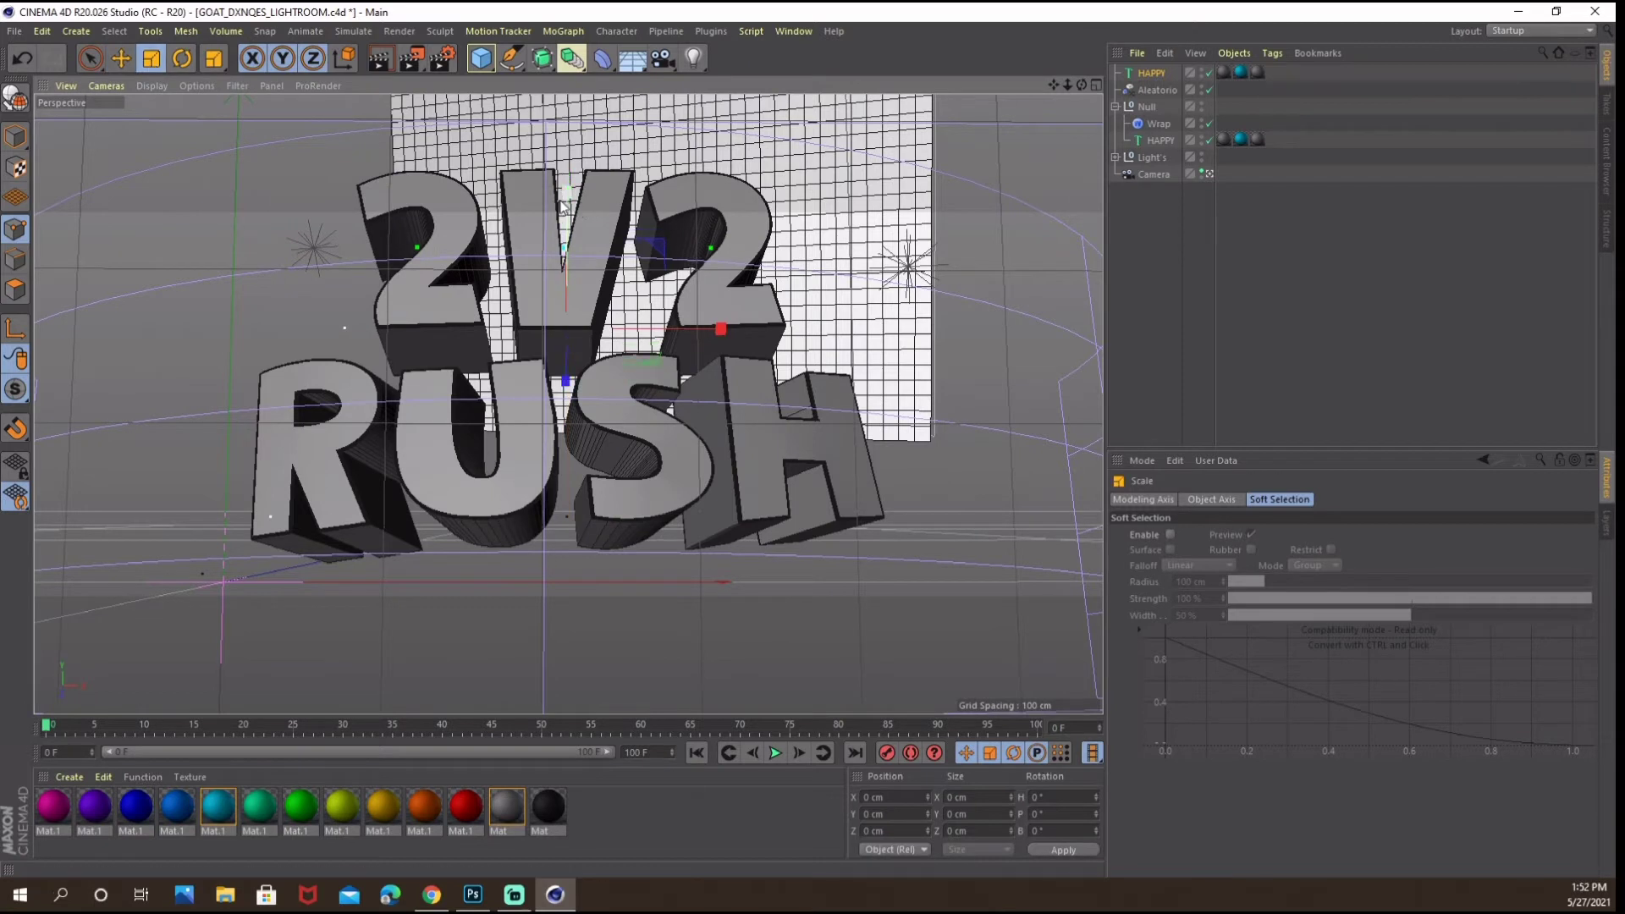
{"action": "left_click_drag", "start_coordinate": [566, 181], "coordinate": [562, 266]}
Tilt the 2V2 text slightly and shift it so it sits above the S and H of RUSH.
{"action": "left_click", "coordinate": [181, 65]}
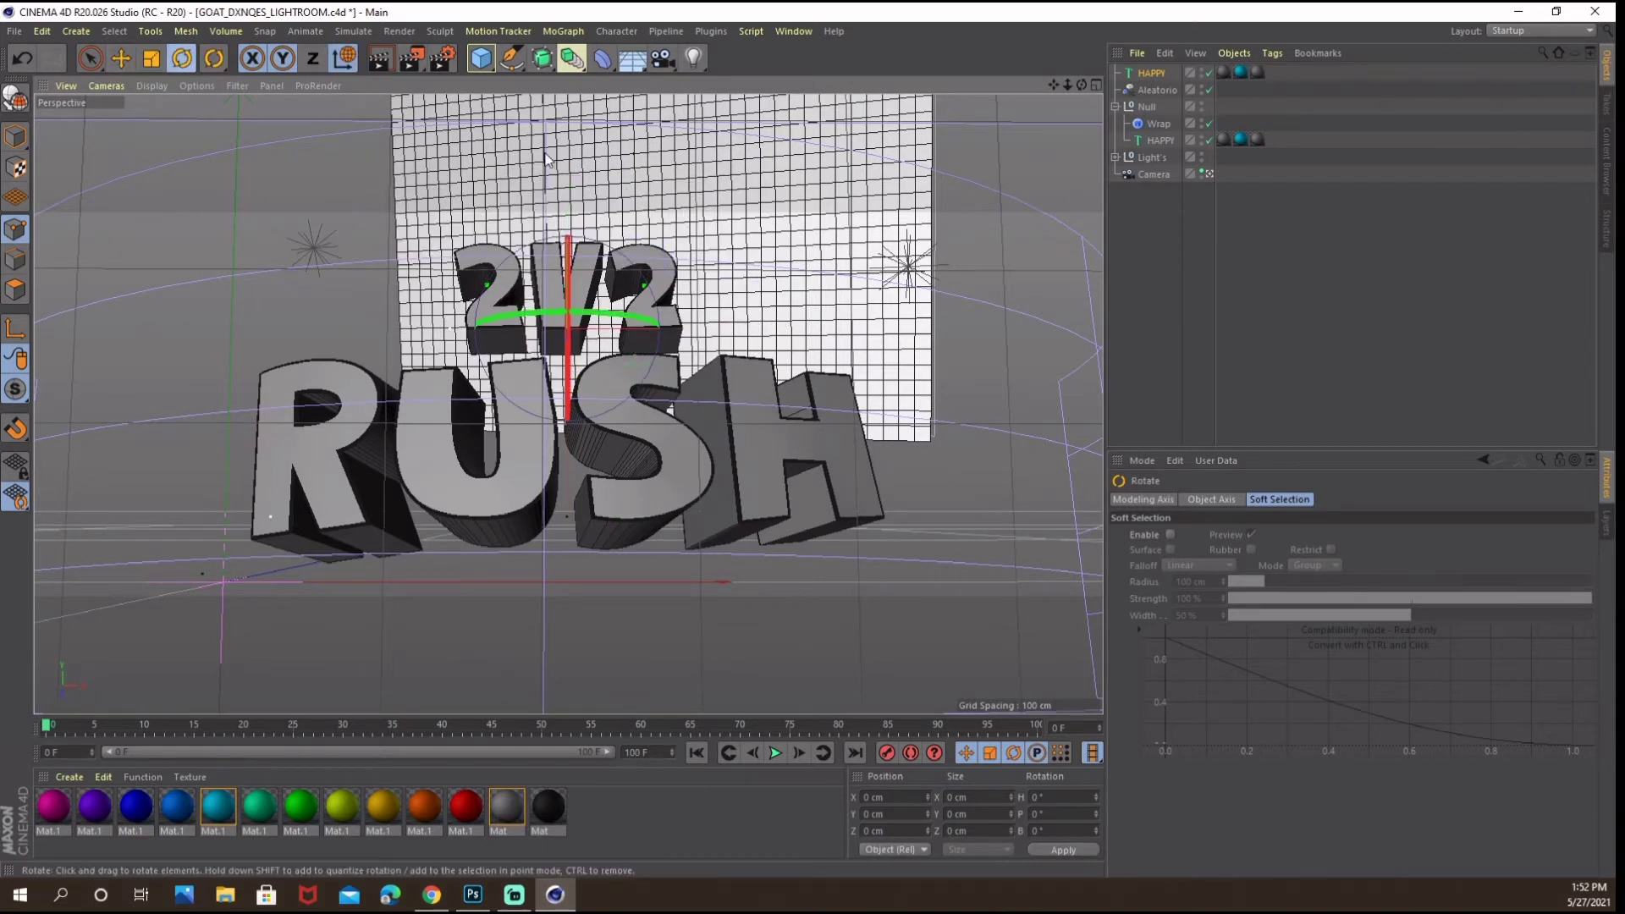
{"action": "left_click_drag", "start_coordinate": [538, 271], "coordinate": [524, 315]}
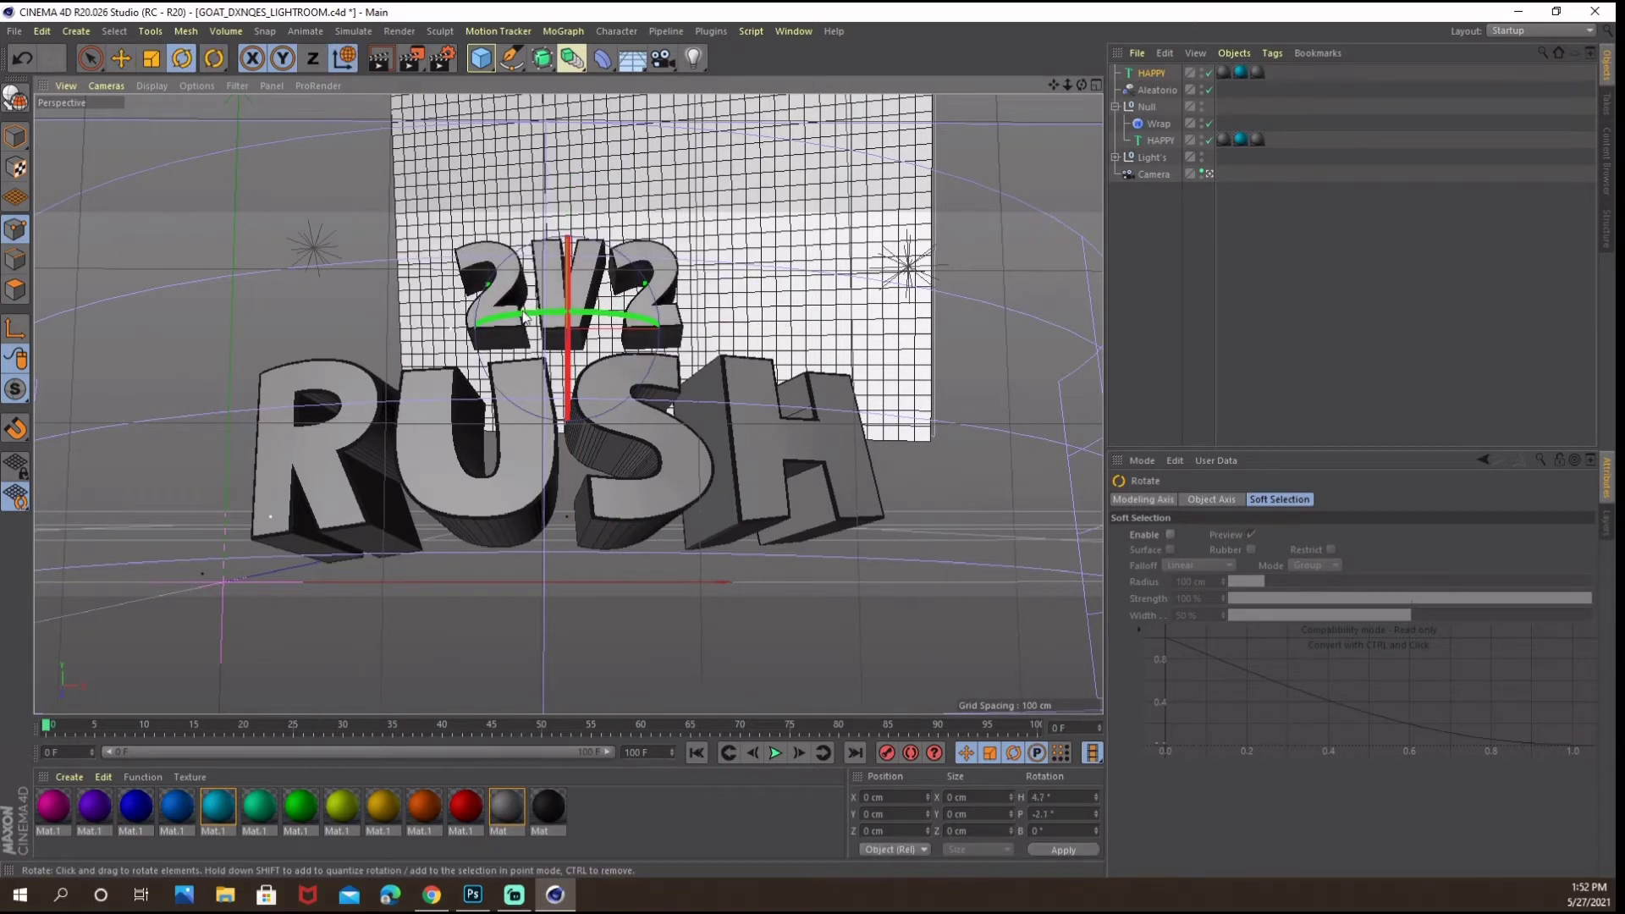
{"action": "left_click_drag", "start_coordinate": [500, 248], "coordinate": [724, 313]}
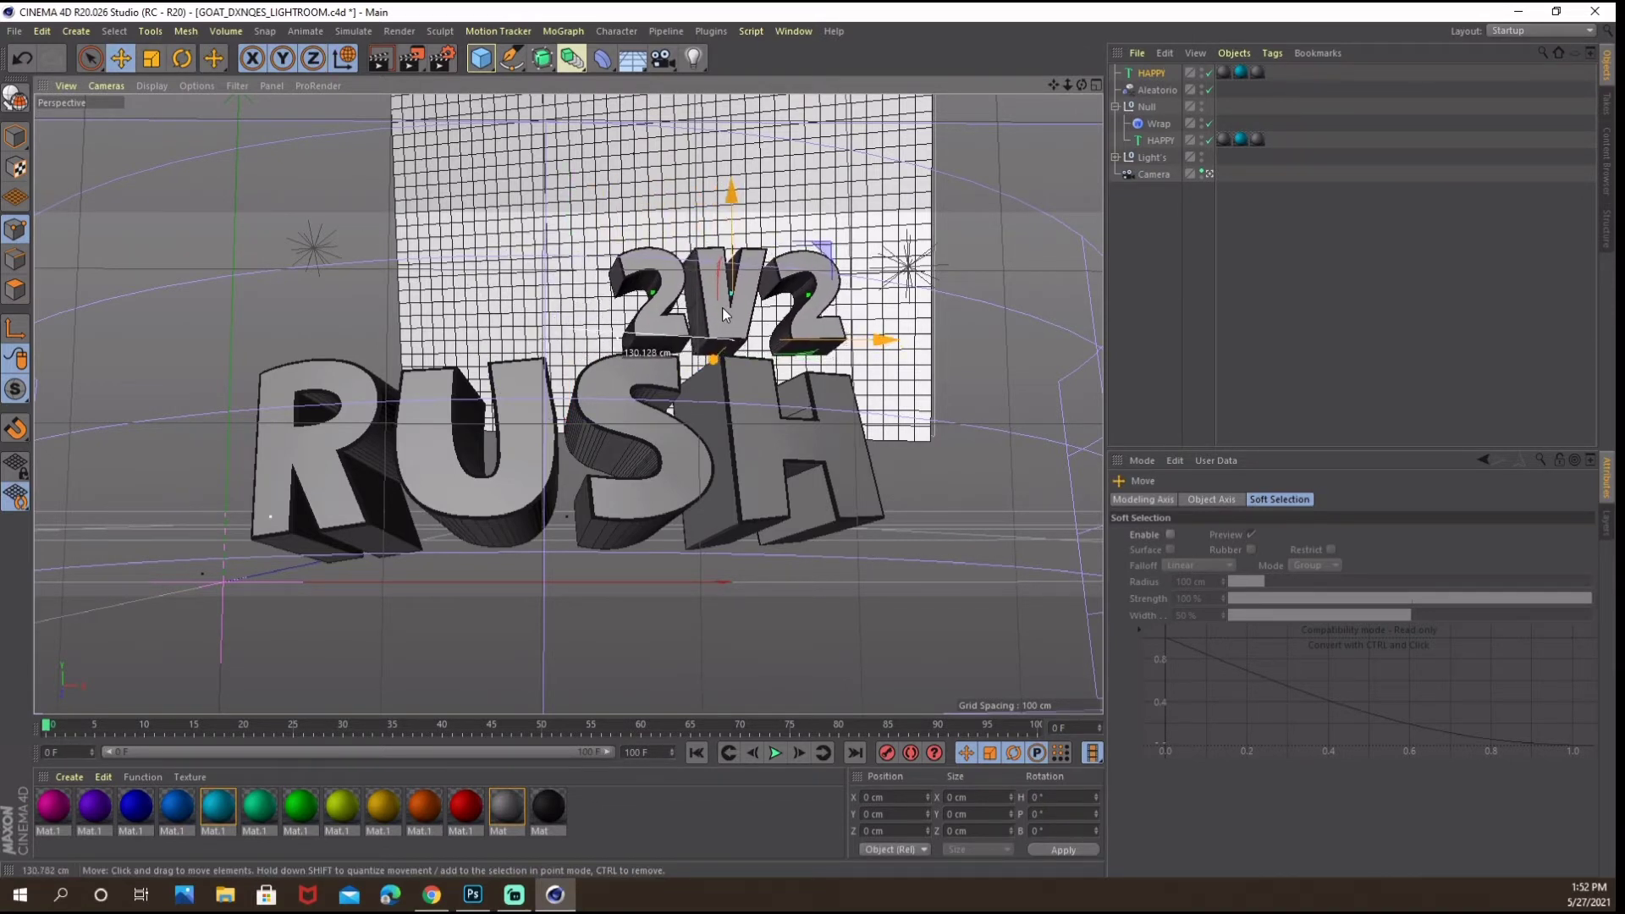
{"action": "key", "text": "r"}
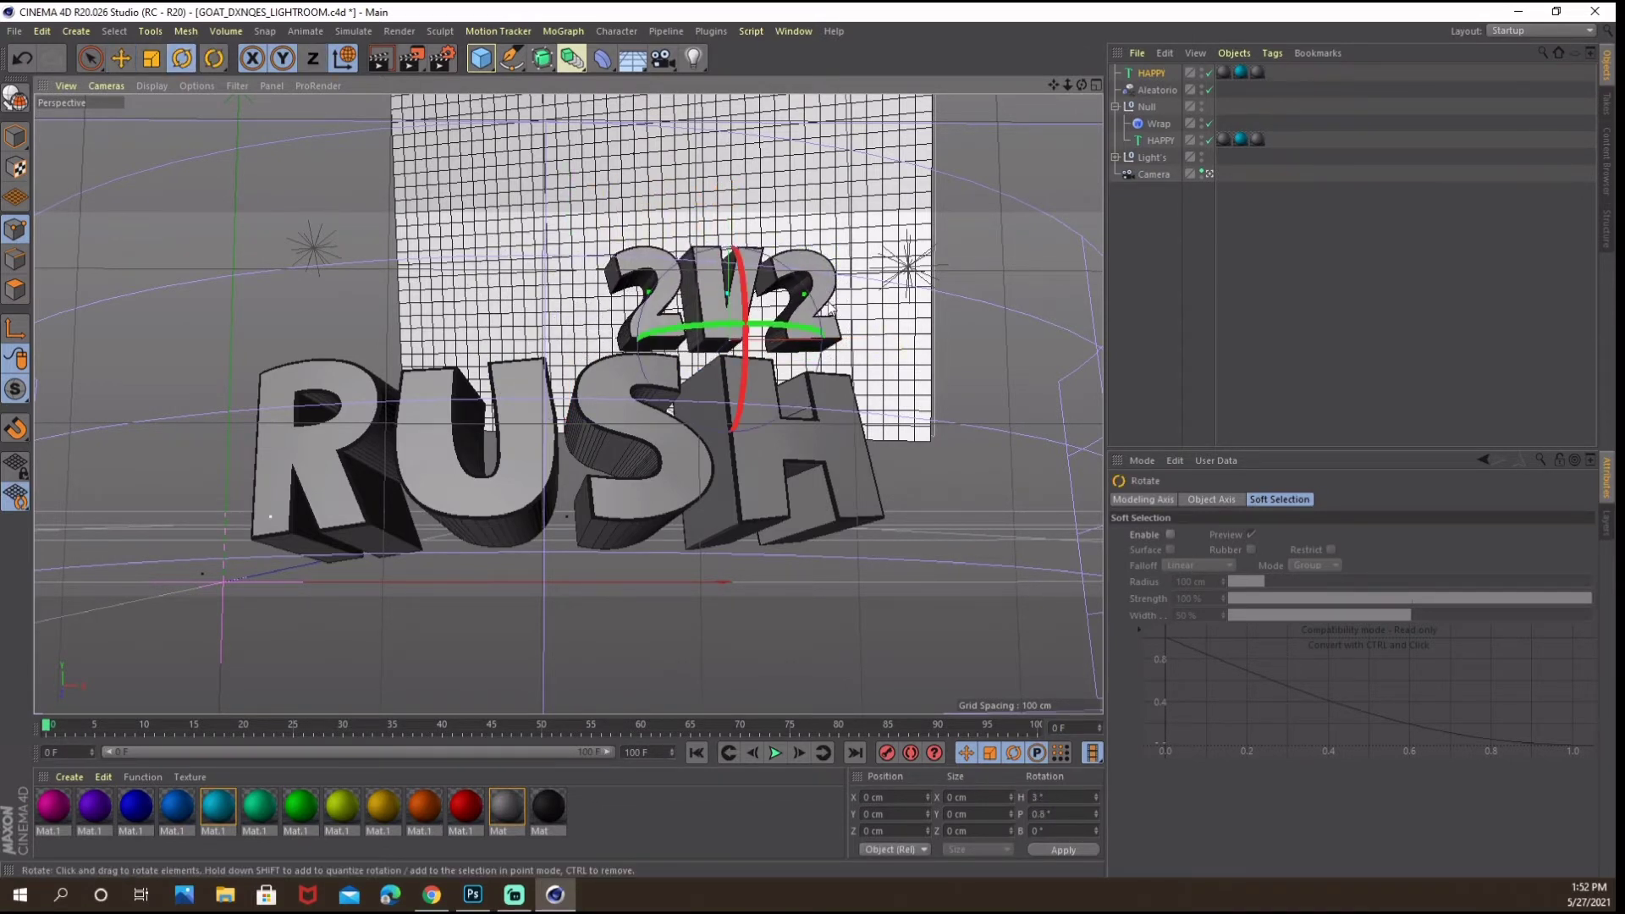
{"action": "left_click_drag", "start_coordinate": [802, 336], "coordinate": [743, 261]}
{"action": "key", "text": "e"}
{"action": "key", "text": "ctrl+z"}
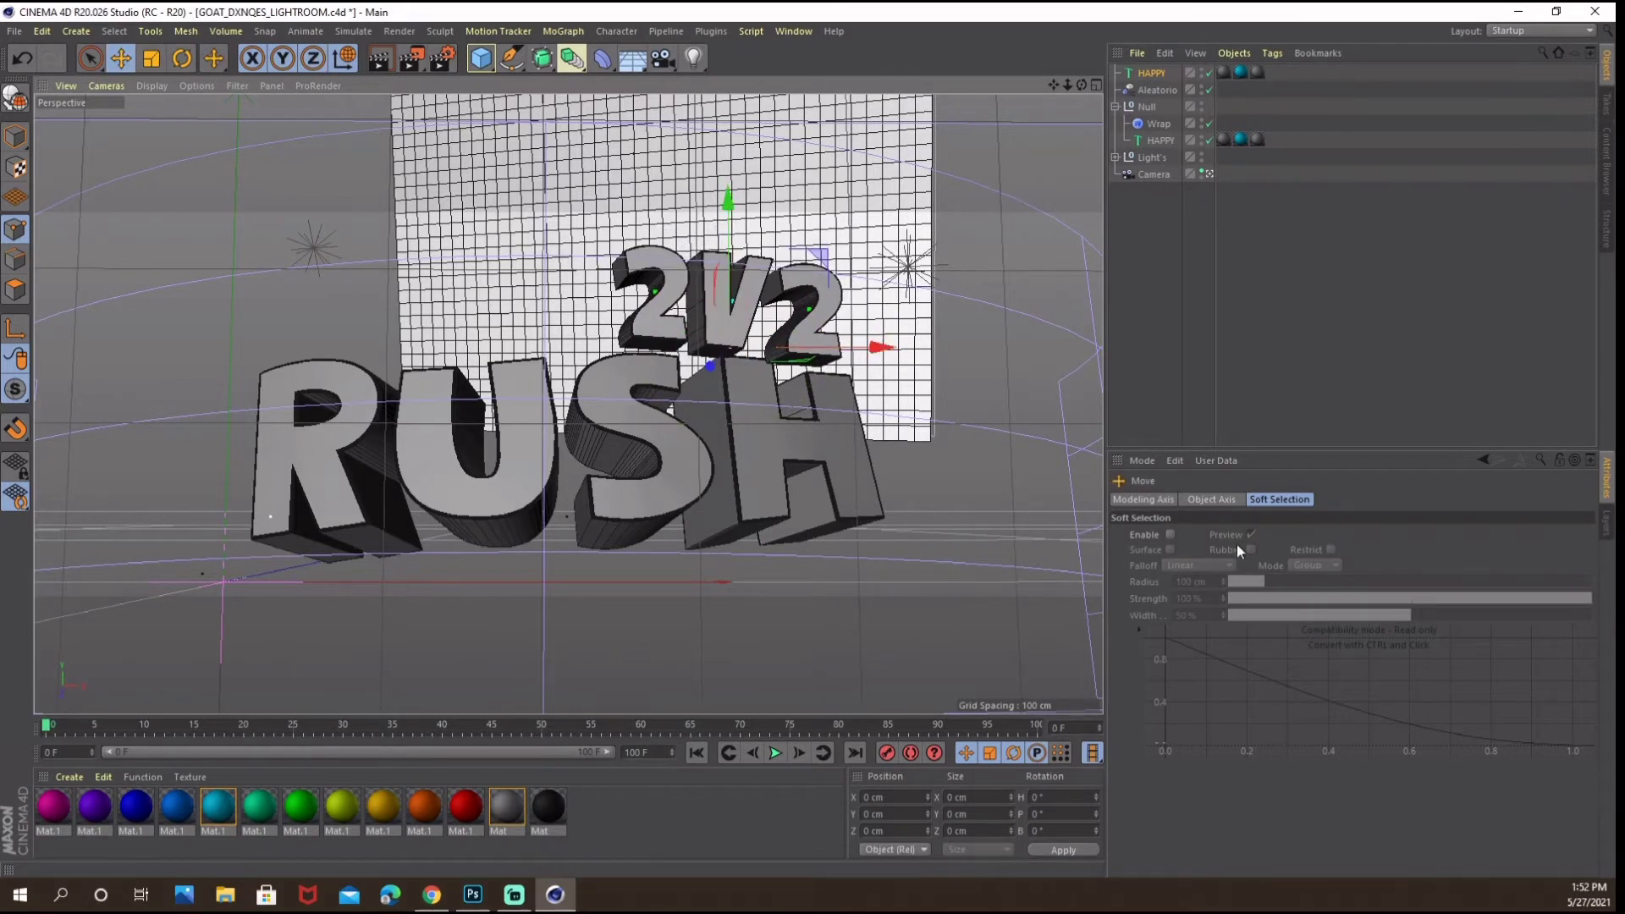
Apply the cyan material to RUSH, make the 2V2 material white with 0% saturation and 100% value, and render the image.
{"action": "left_click_drag", "start_coordinate": [219, 813], "coordinate": [1166, 140]}
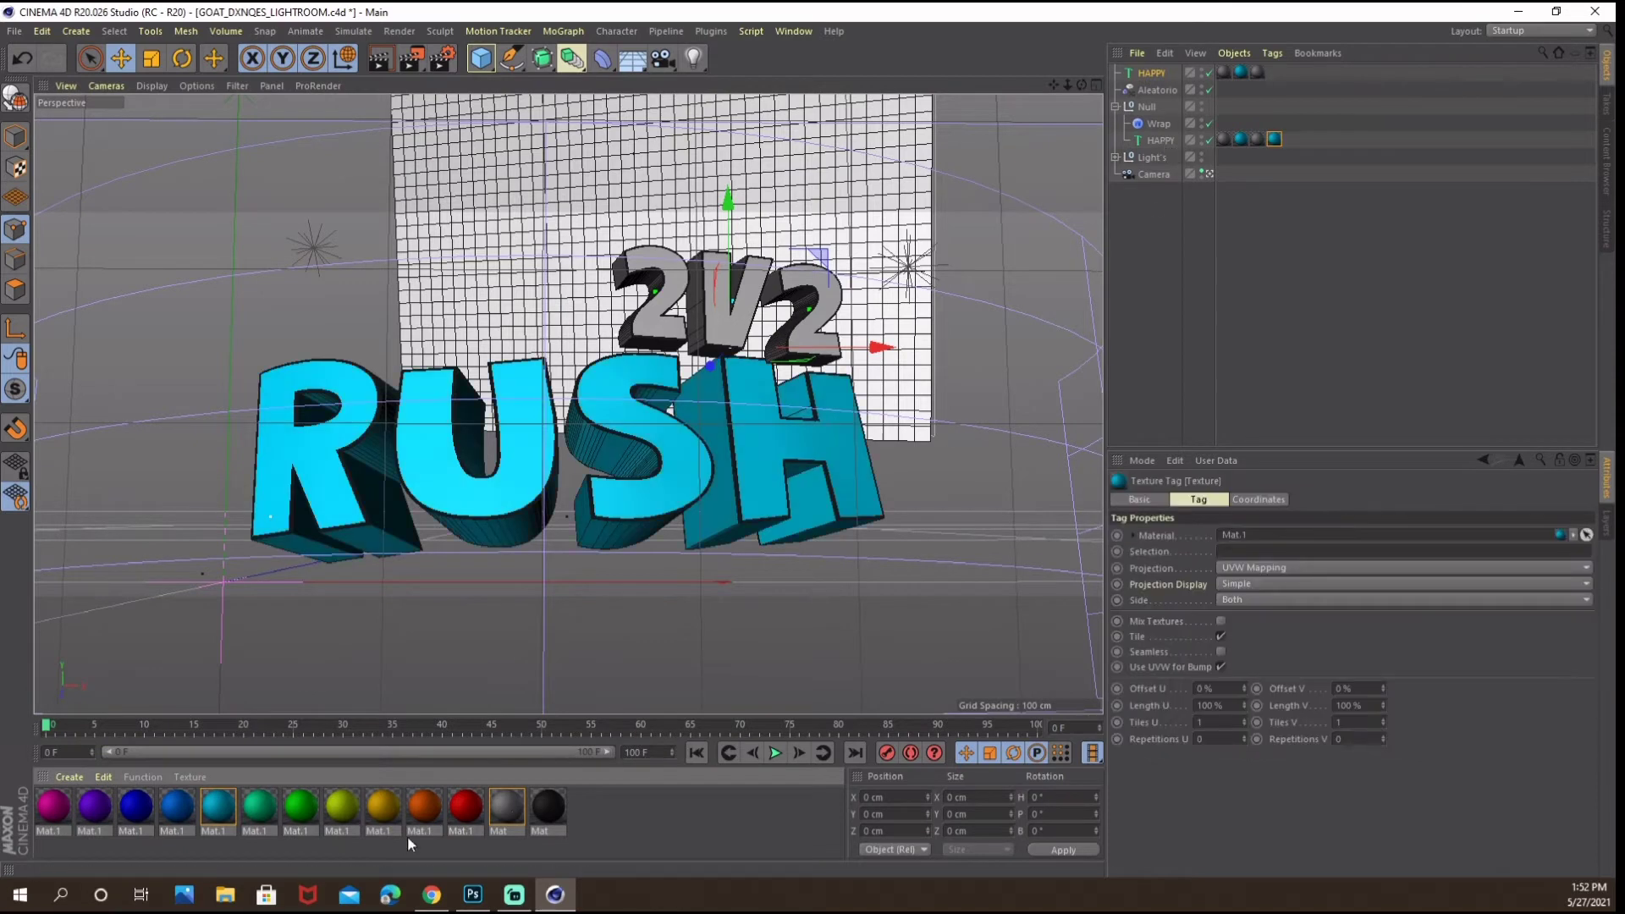
{"action": "double_click", "coordinate": [1276, 73]}
{"action": "left_click_drag", "start_coordinate": [1337, 697], "coordinate": [1260, 698]}
{"action": "left_click_drag", "start_coordinate": [1490, 716], "coordinate": [1598, 716]}
{"action": "left_click", "coordinate": [1028, 317]}
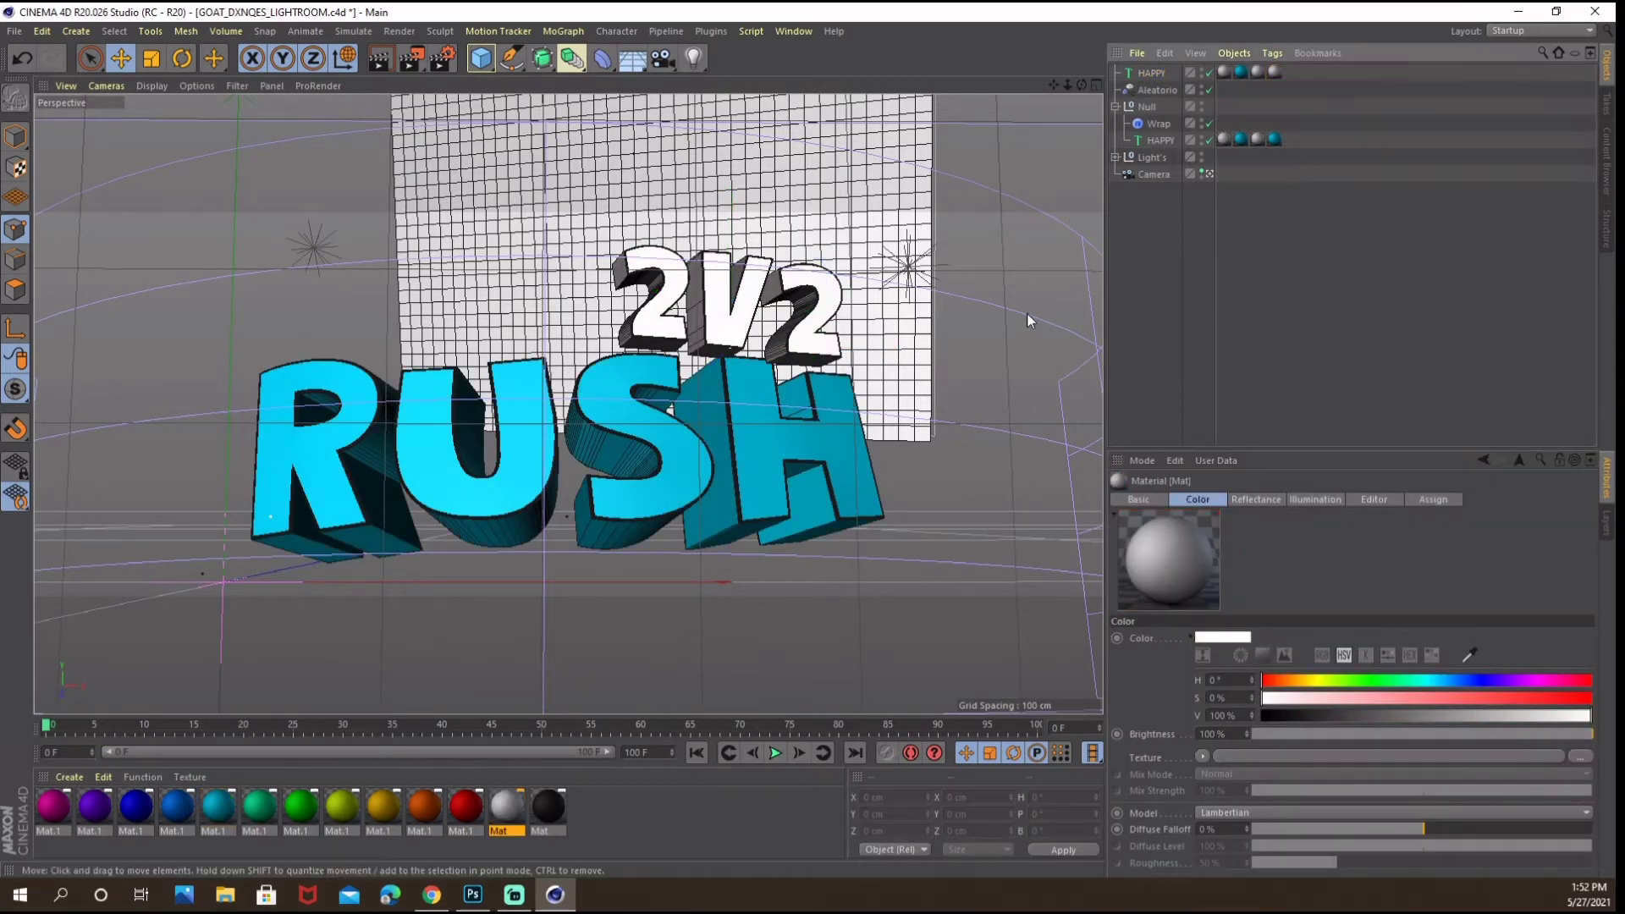
{"action": "key", "text": "shift+r"}
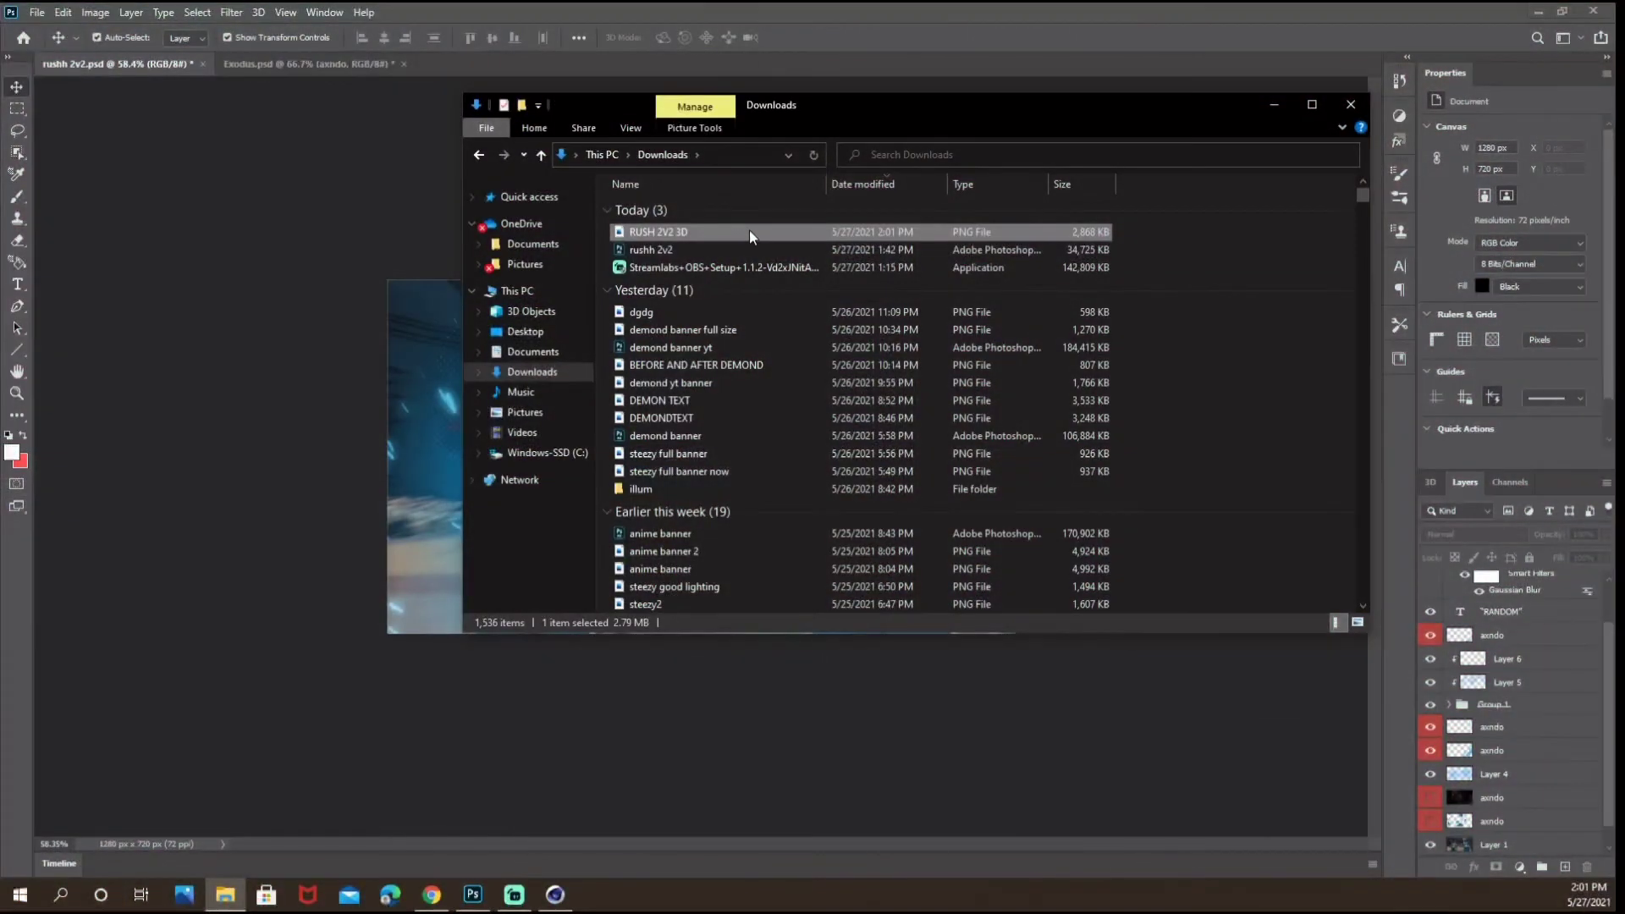
Switch to Photoshop, place the RUSH 2V2 3D PNG between the players at about 51% scale, and move its layer below Group 1.
{"action": "left_click_drag", "start_coordinate": [764, 230], "coordinate": [435, 429]}
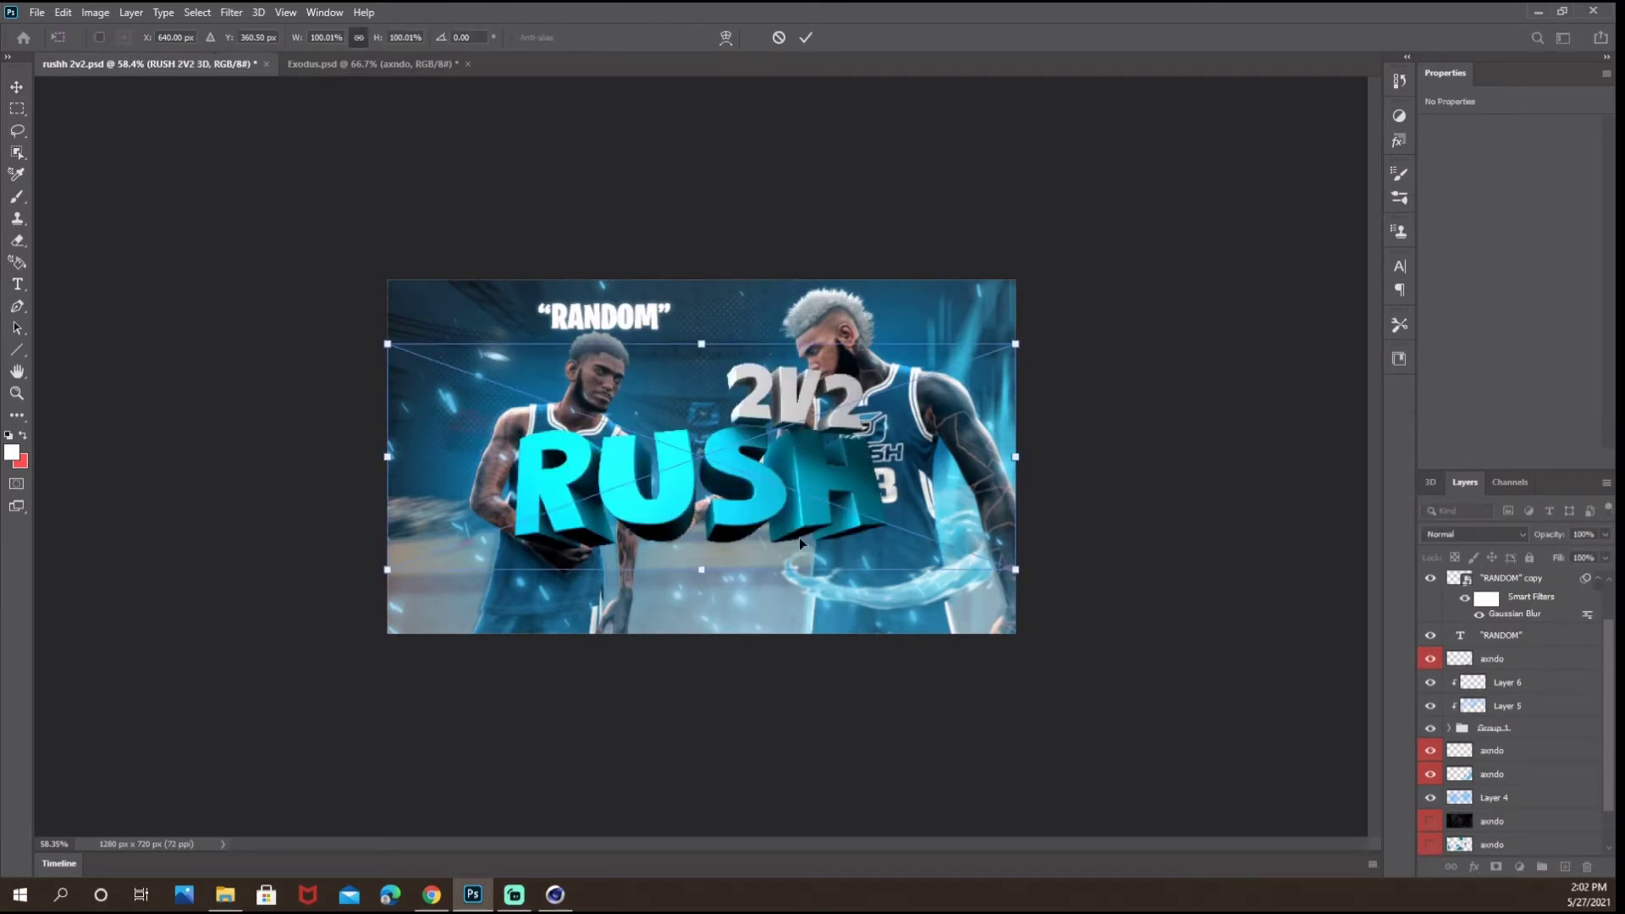
{"action": "left_click_drag", "start_coordinate": [697, 571], "coordinate": [725, 396]}
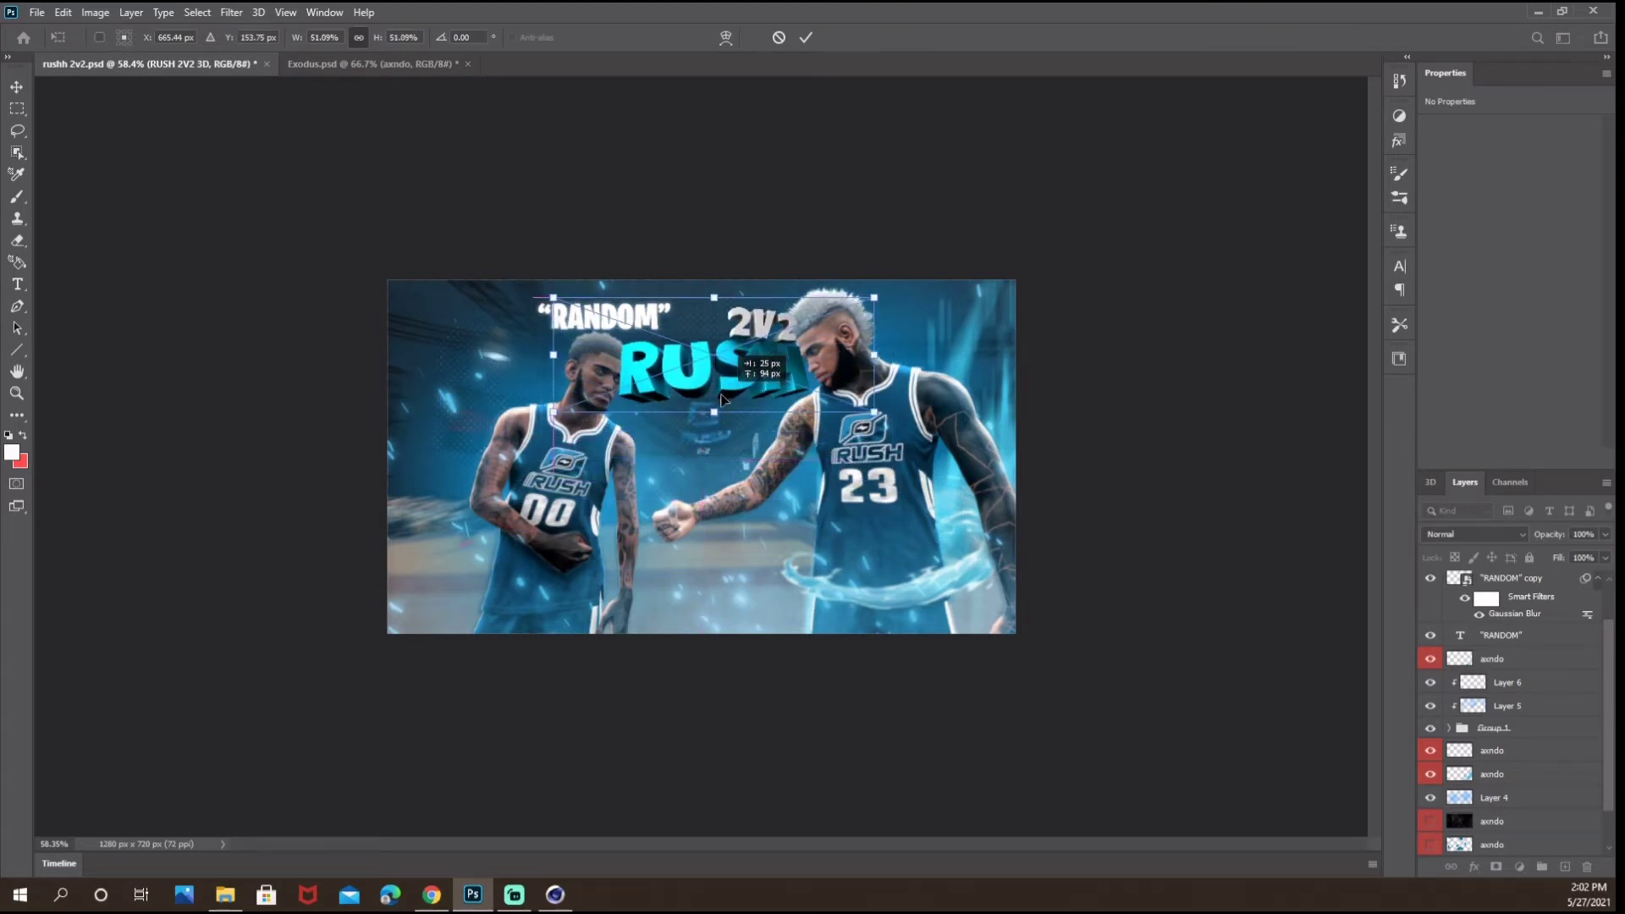
{"action": "scroll", "coordinate": [1469, 681], "scroll_direction": "up", "scroll_amount": 2}
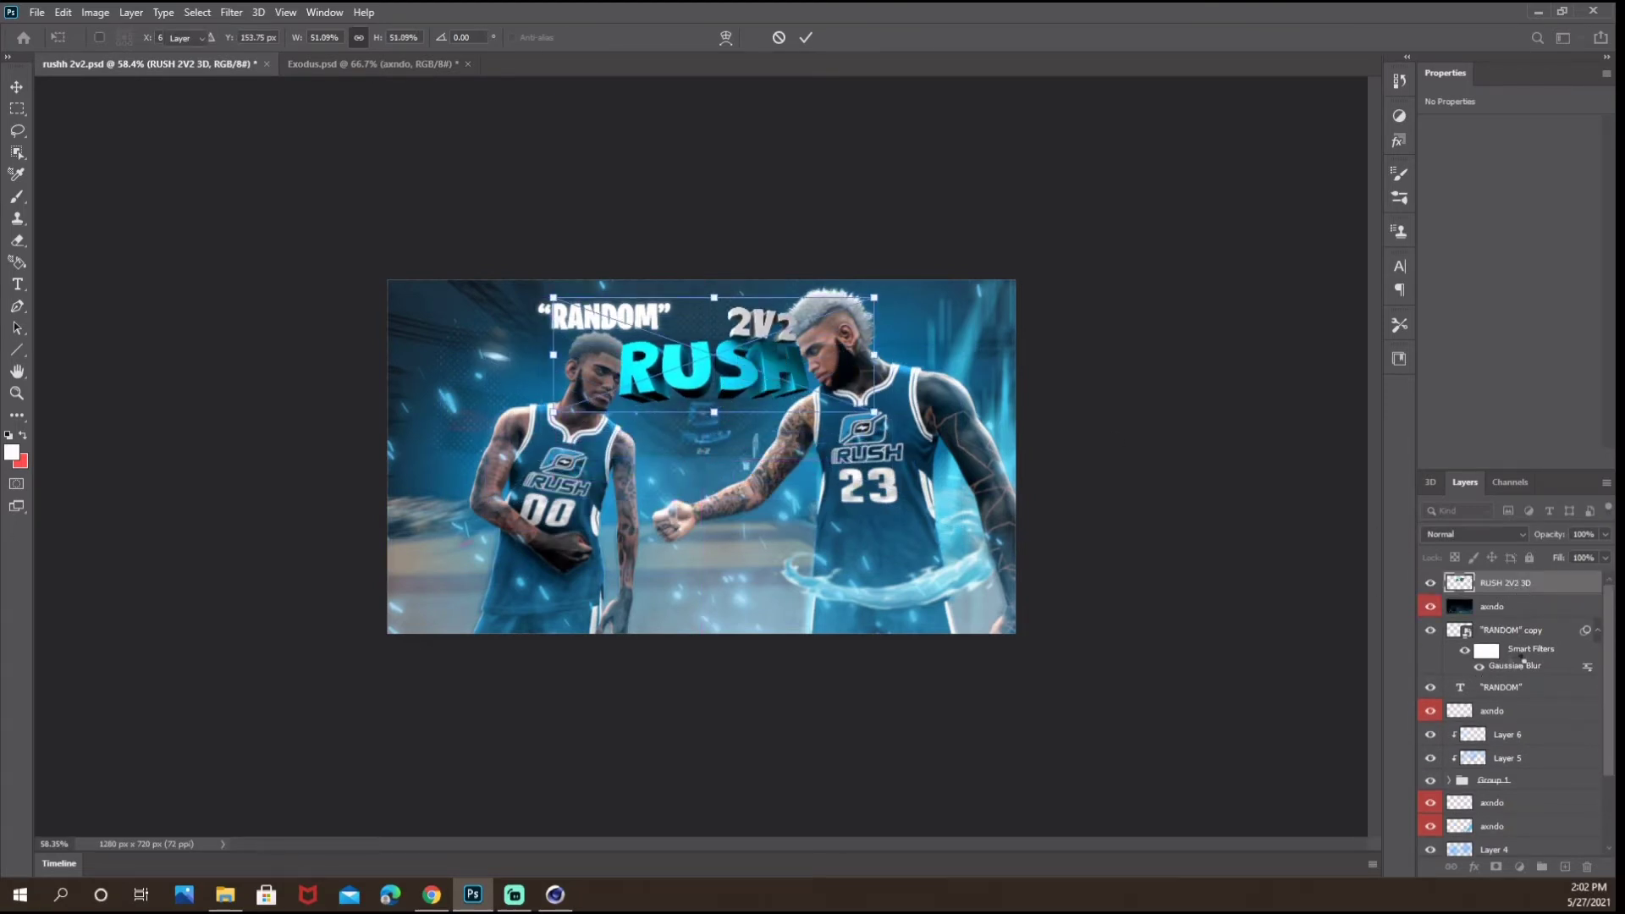
{"action": "key", "text": "Return"}
{"action": "left_click_drag", "start_coordinate": [1505, 583], "coordinate": [1505, 770]}
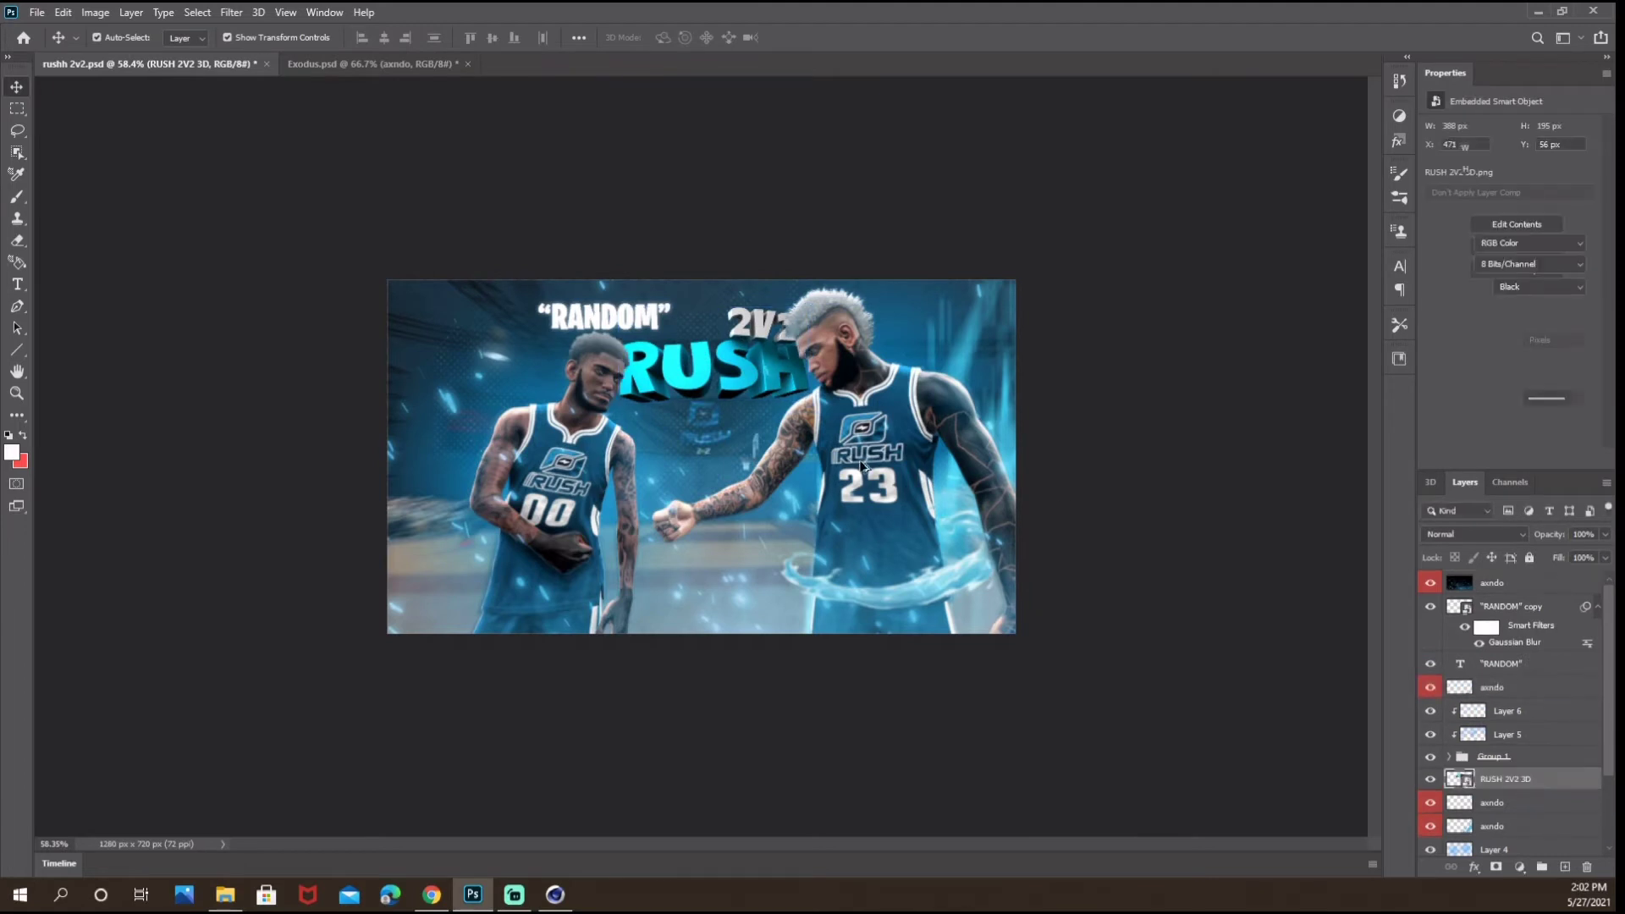
{"action": "scroll", "coordinate": [860, 465], "scroll_direction": "up", "scroll_amount": 2}
{"action": "left_click", "coordinate": [860, 466]}
{"action": "left_click", "coordinate": [1485, 695]}
{"action": "left_click", "coordinate": [1514, 669]}
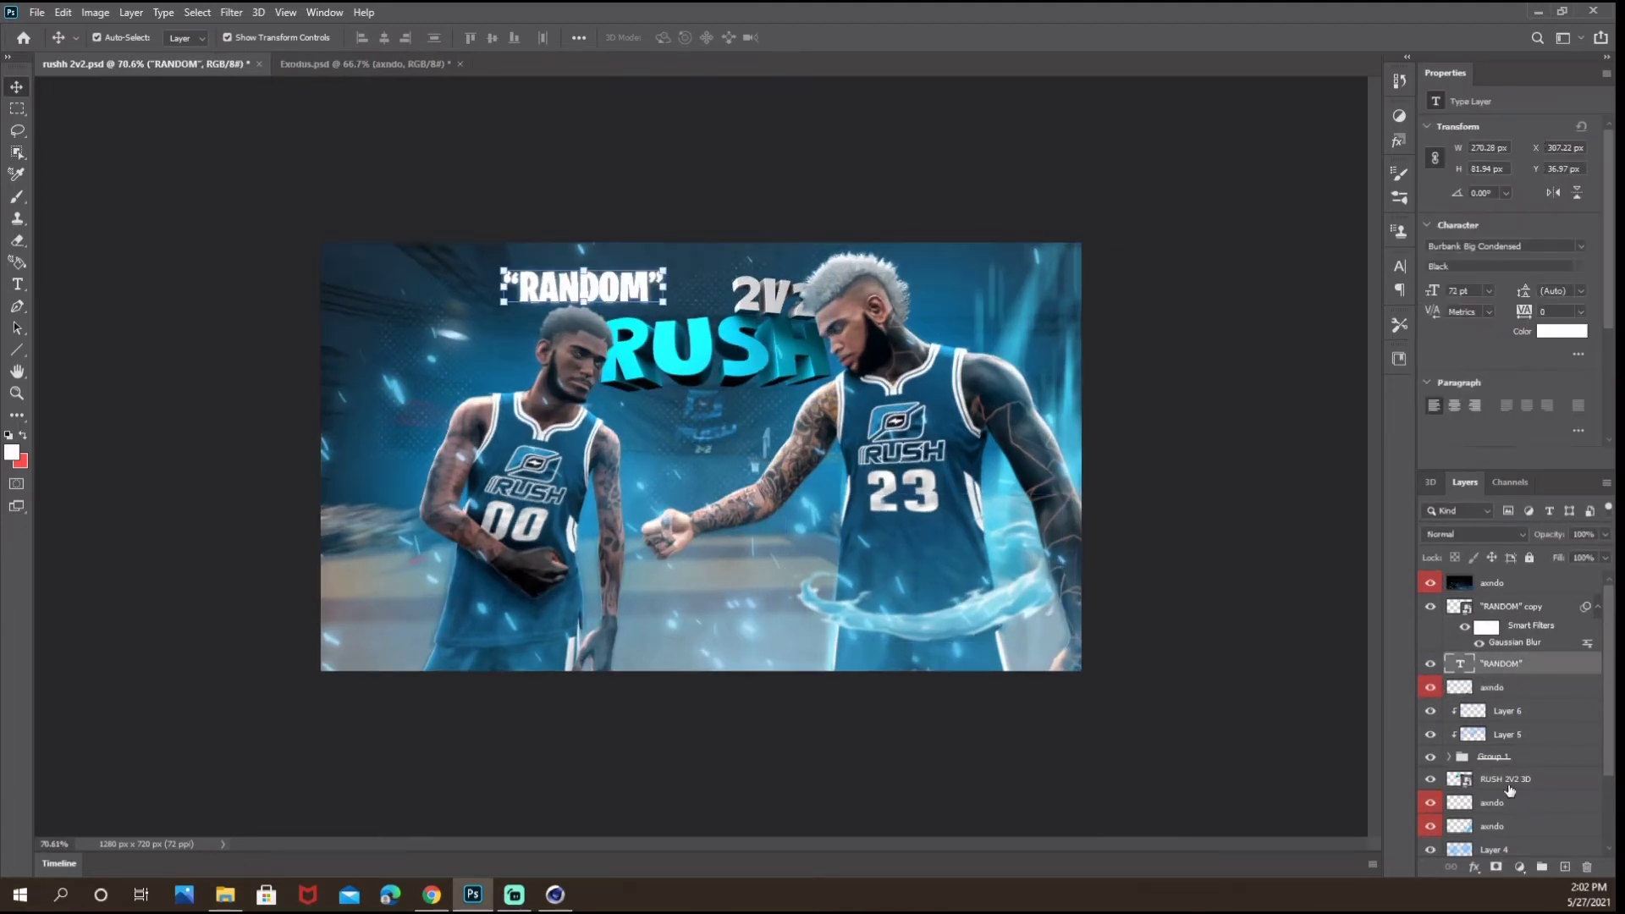
Move the RUSH 2V2 3D layer above the "RANDOM" copy and enlarge the artwork across the lower center of the thumbnail.
{"action": "left_click", "coordinate": [1509, 780]}
{"action": "key", "text": "ctrl+t"}
{"action": "left_click_drag", "start_coordinate": [714, 370], "coordinate": [738, 646]}
{"action": "left_click_drag", "start_coordinate": [1504, 694], "coordinate": [1476, 596]}
{"action": "key", "text": "ctrl+t"}
{"action": "left_click_drag", "start_coordinate": [775, 561], "coordinate": [822, 407]}
{"action": "left_click_drag", "start_coordinate": [898, 541], "coordinate": [787, 582]}
{"action": "key", "text": "Return"}
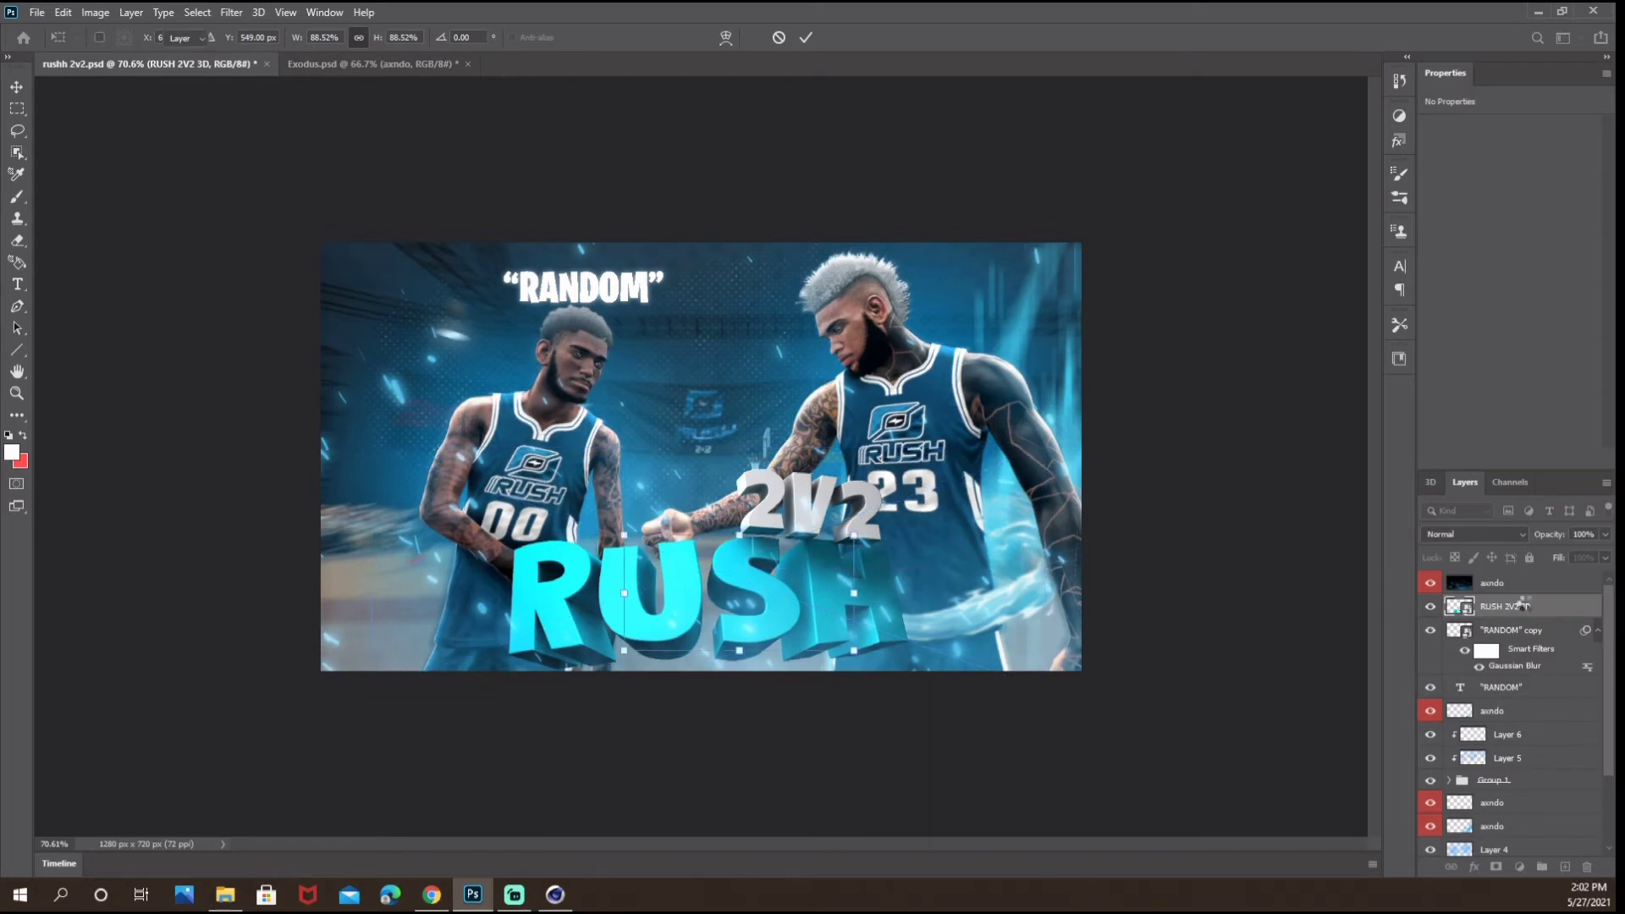
Add a new layer above RUSH 2V2 3D and paint a soft white glow over the 2V2 characters at 34% flow.
{"action": "left_click", "coordinate": [1566, 867]}
{"action": "scroll", "coordinate": [851, 490], "scroll_direction": "up", "scroll_amount": 7}
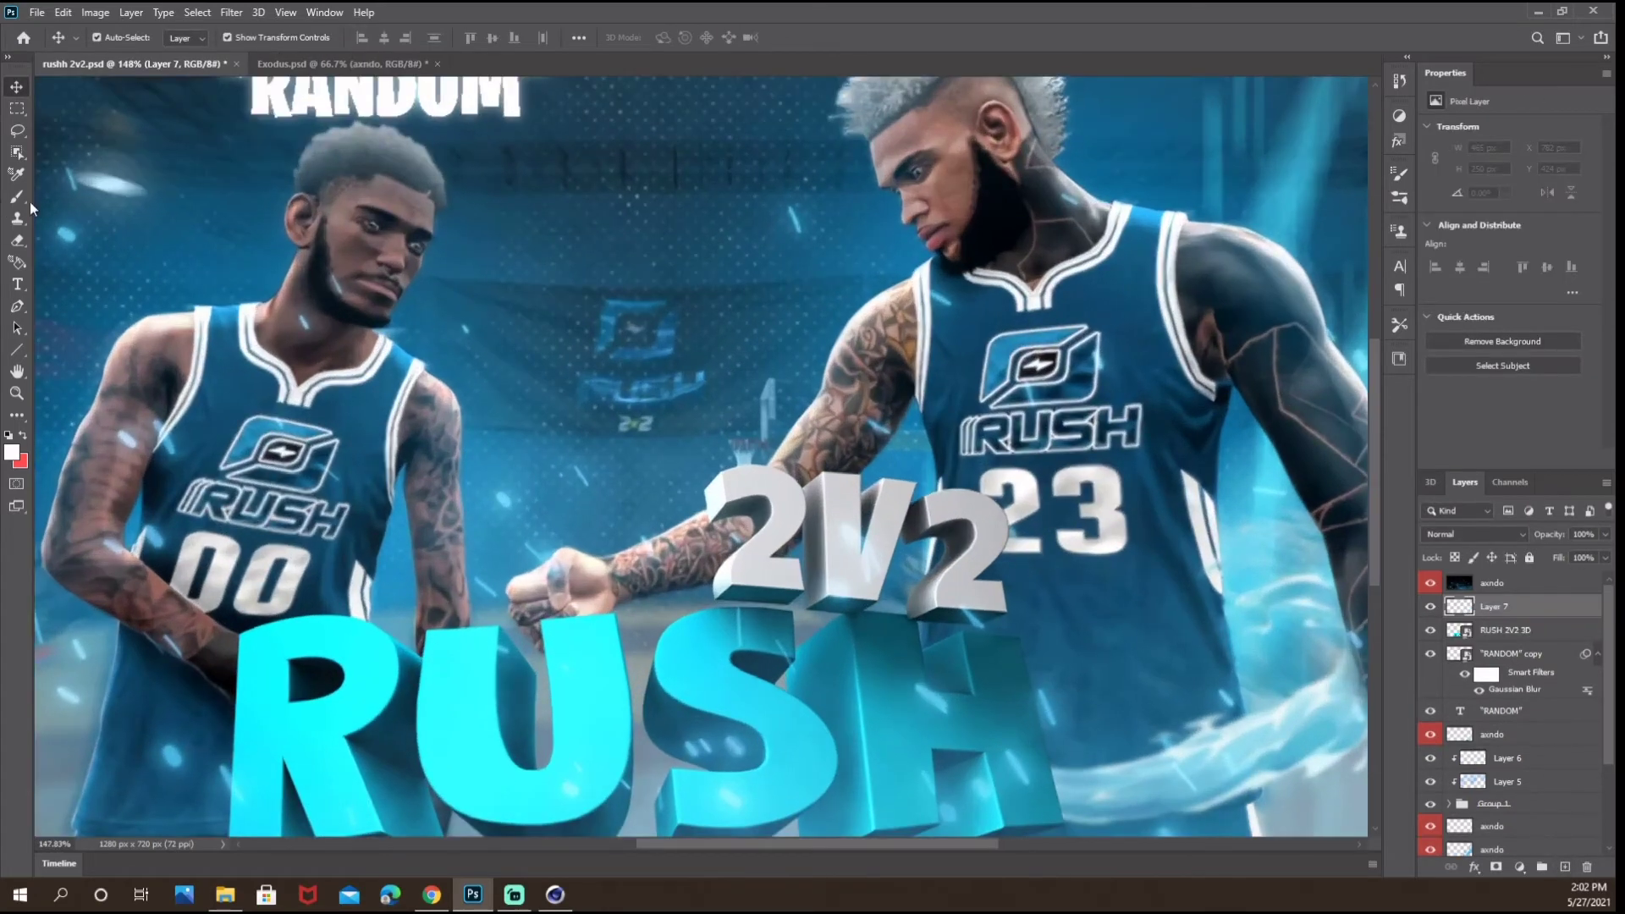
{"action": "left_click", "coordinate": [734, 482]}
{"action": "left_click", "coordinate": [762, 477]}
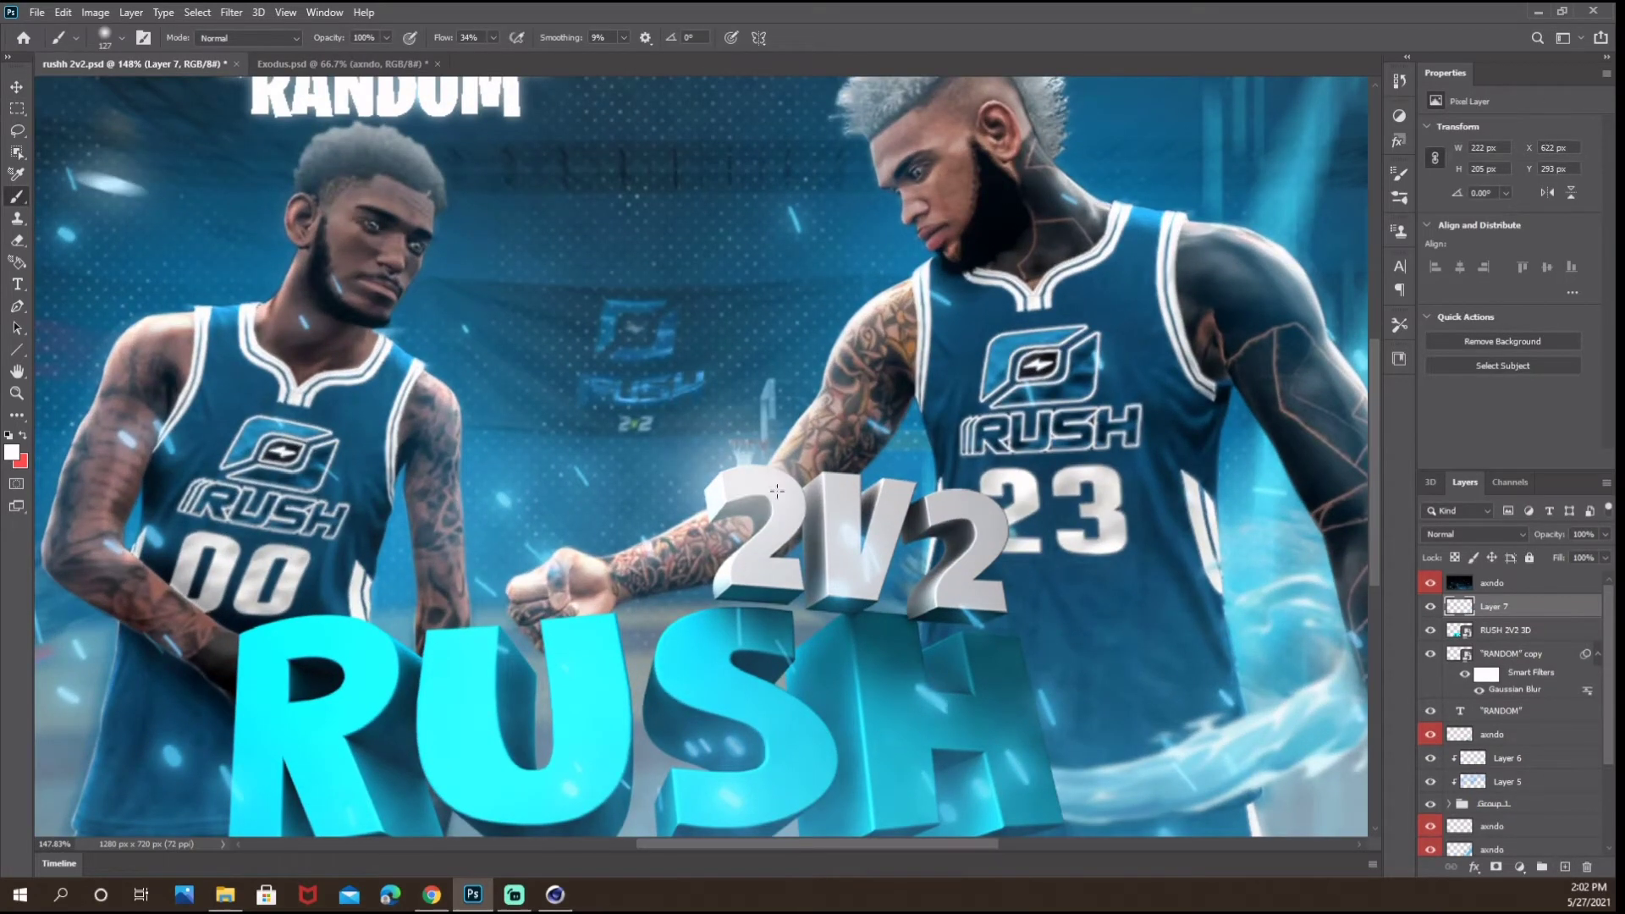
{"action": "left_click", "coordinate": [785, 499]}
{"action": "left_click", "coordinate": [774, 516]}
{"action": "left_click", "coordinate": [749, 575]}
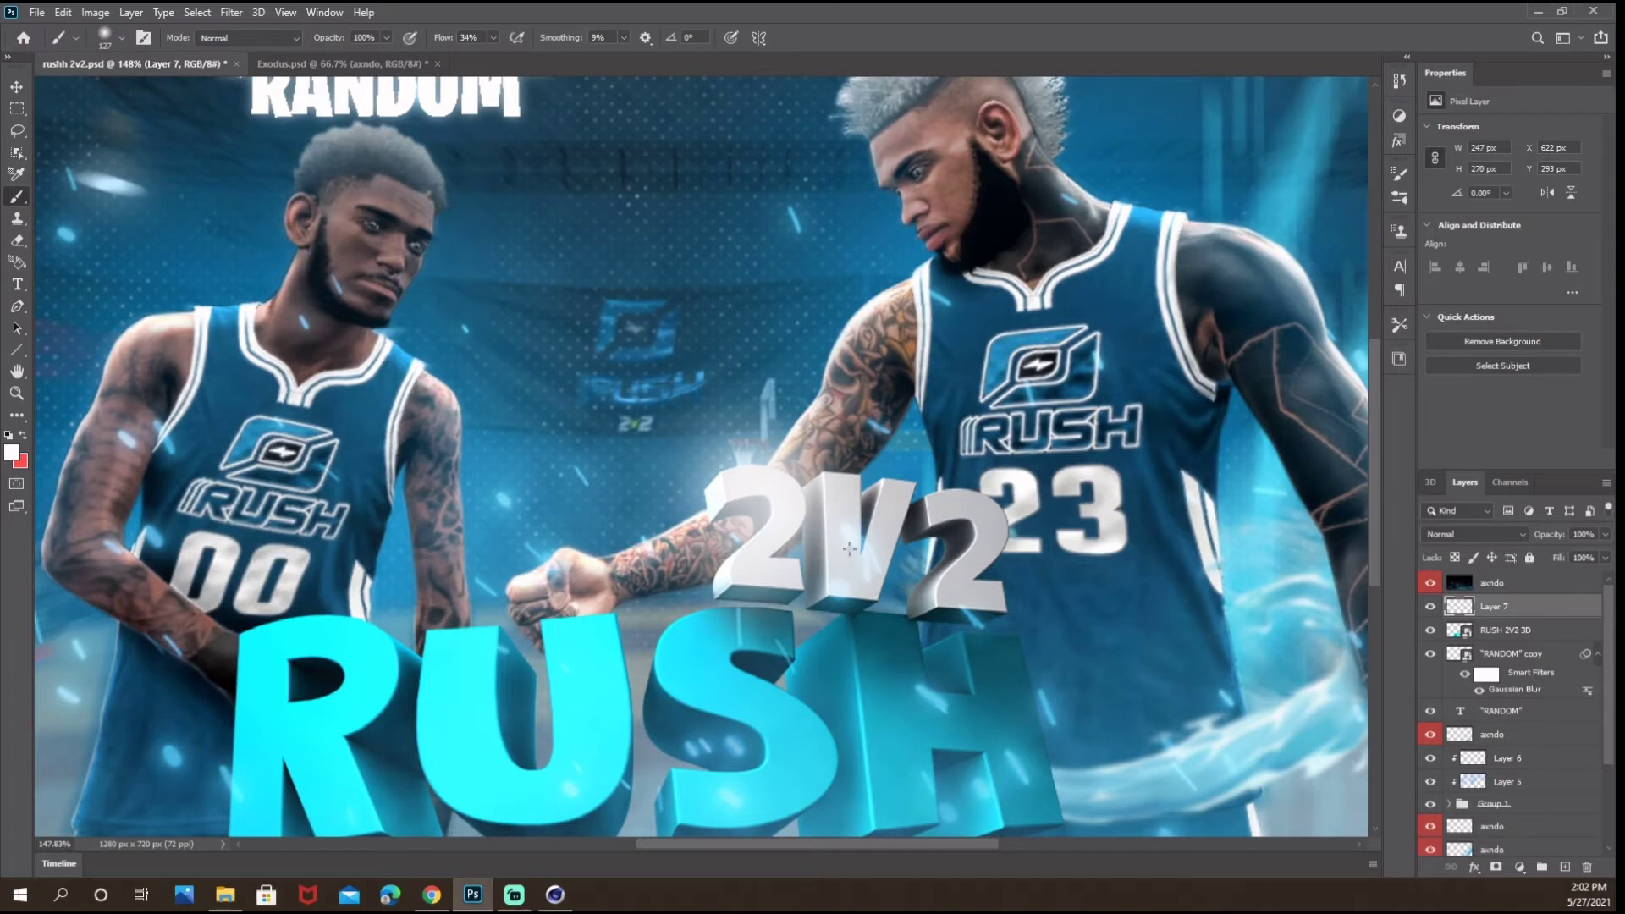
{"action": "left_click", "coordinate": [854, 580]}
{"action": "left_click", "coordinate": [855, 542]}
{"action": "left_click", "coordinate": [858, 523]}
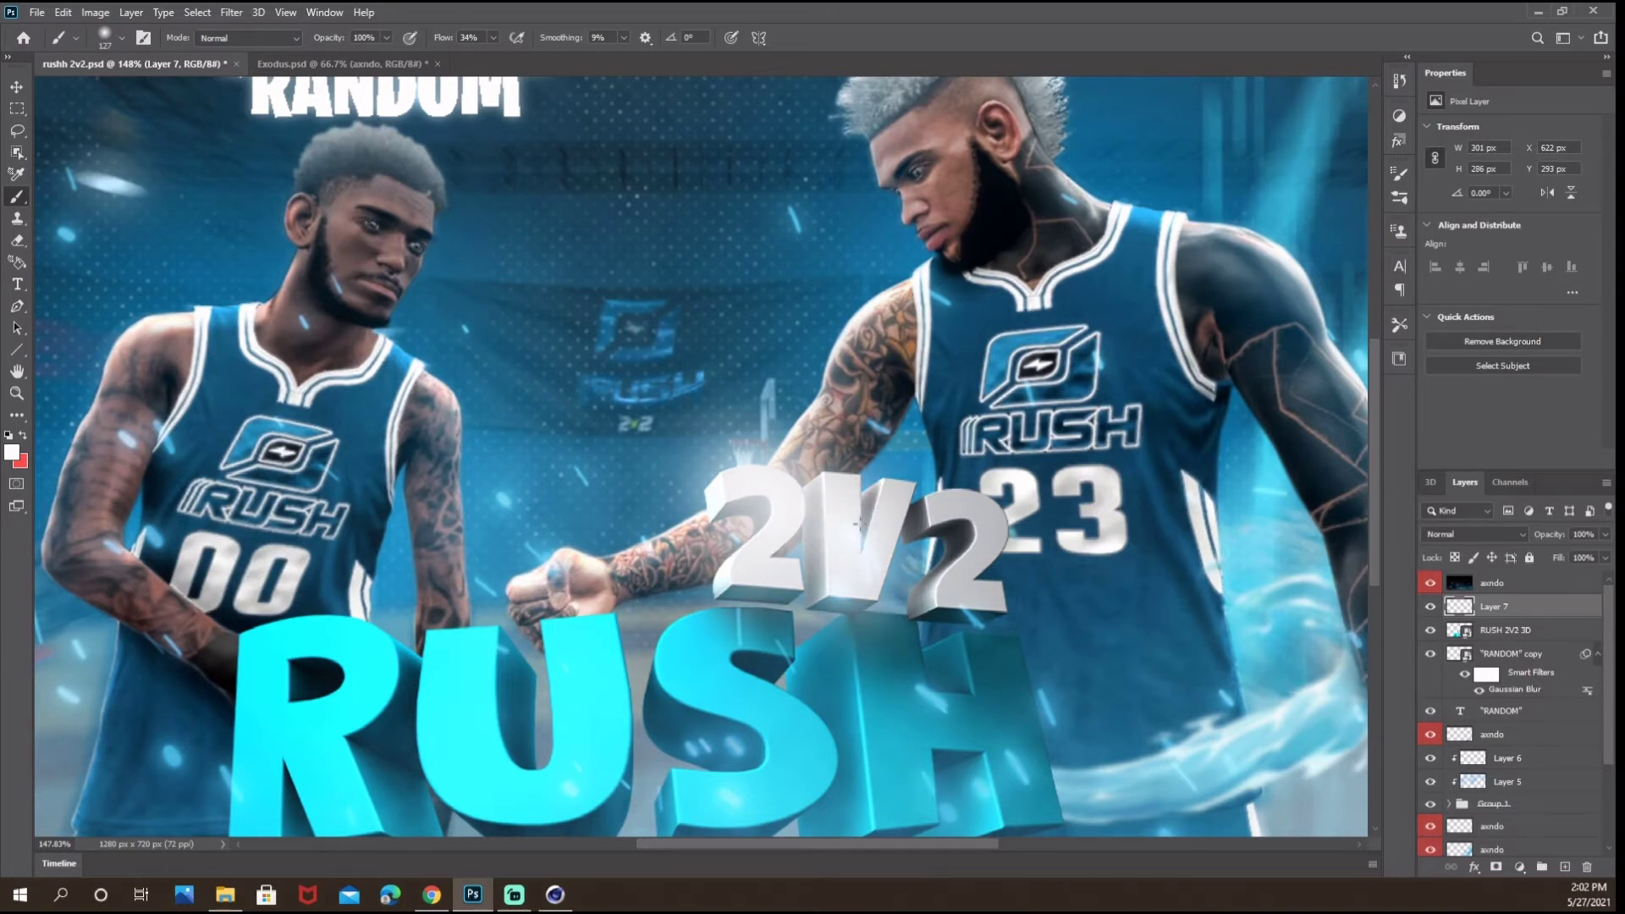
{"action": "left_click", "coordinate": [894, 495]}
{"action": "left_click", "coordinate": [881, 557]}
{"action": "left_click", "coordinate": [952, 597]}
{"action": "left_click", "coordinate": [995, 602]}
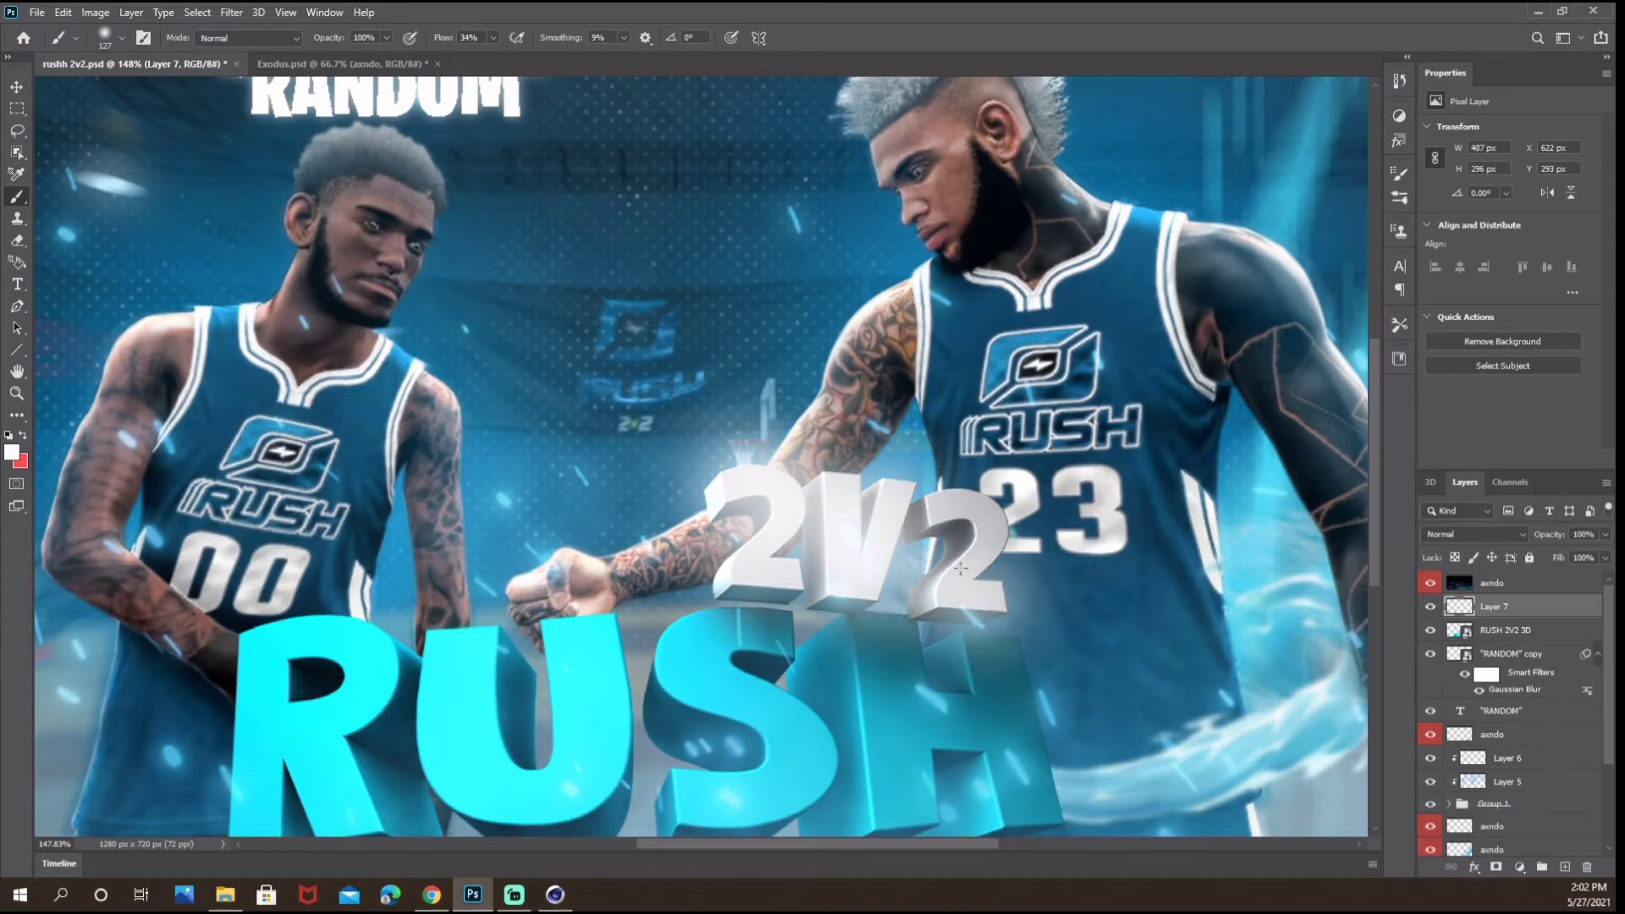
{"action": "left_click", "coordinate": [978, 556]}
{"action": "left_click", "coordinate": [1004, 536]}
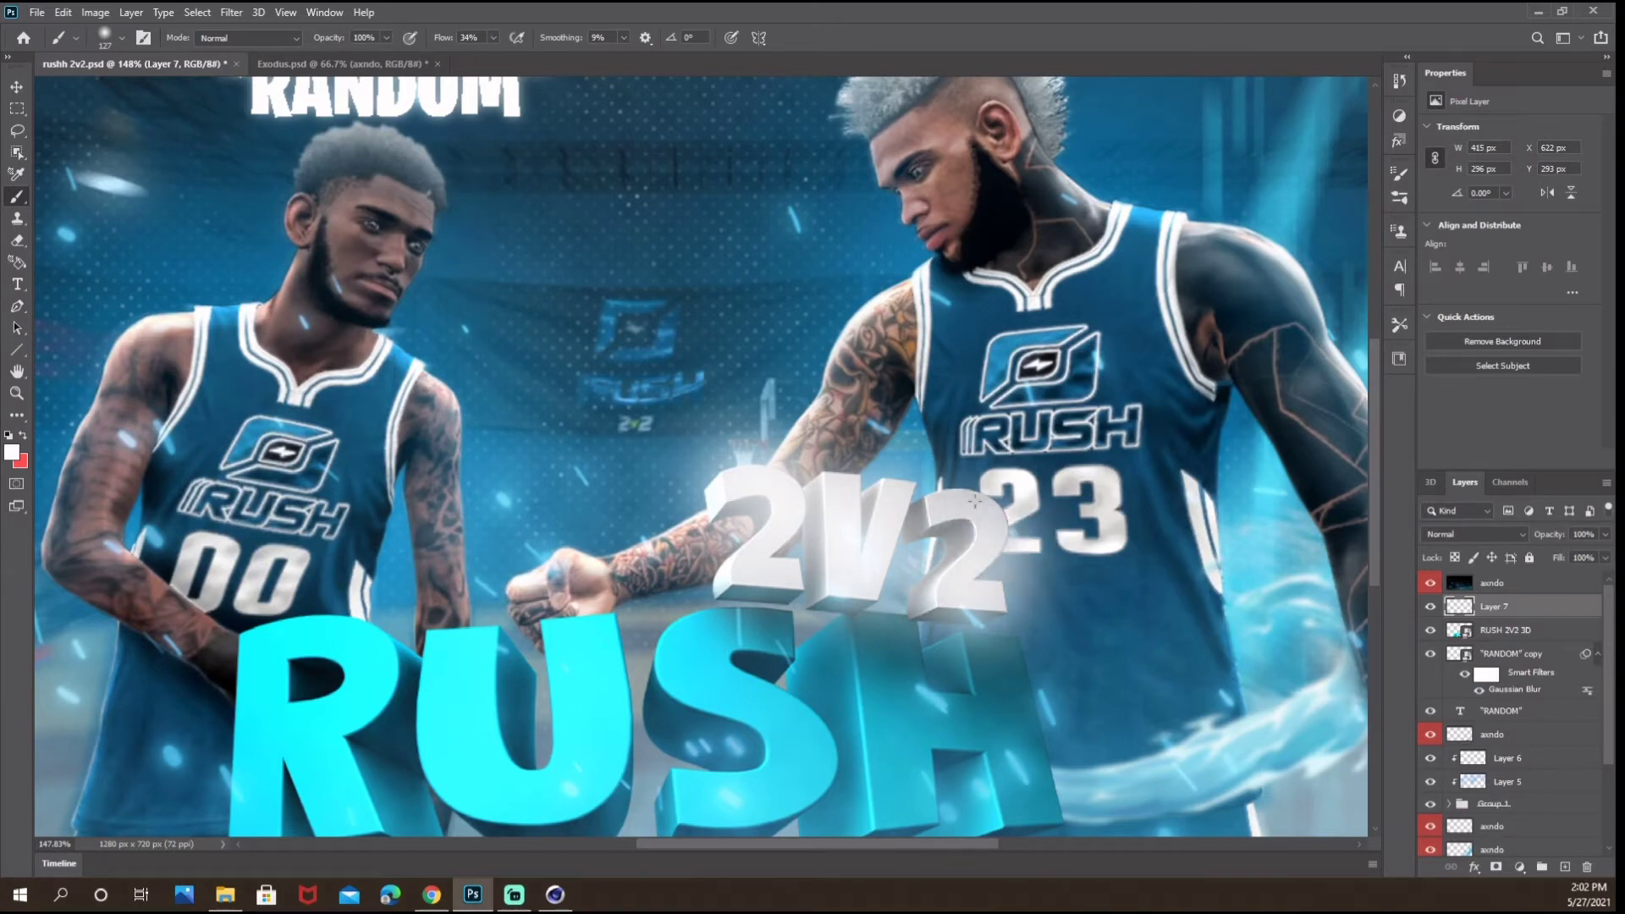
{"action": "left_click", "coordinate": [979, 491]}
{"action": "left_click", "coordinate": [932, 502]}
Set the brush color to the cyan 1de2ff and paint a soft glow across the RUSH letters on Layer 7.
{"action": "scroll", "coordinate": [932, 590], "scroll_direction": "down", "scroll_amount": 1}
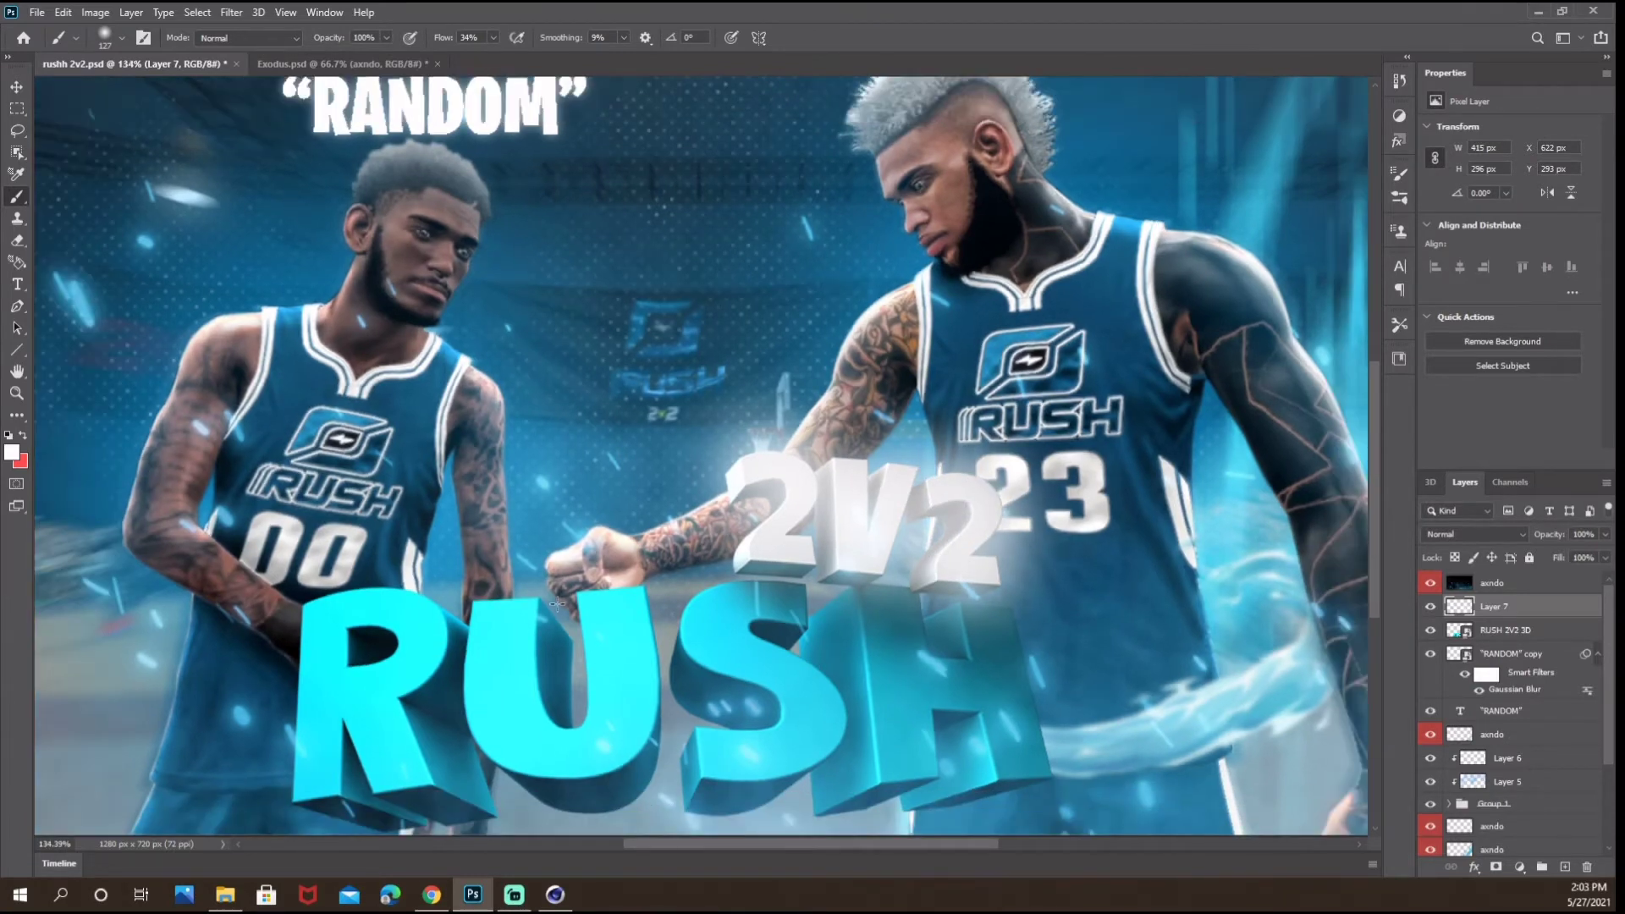
{"action": "scroll", "coordinate": [558, 604], "scroll_direction": "down", "scroll_amount": 2}
{"action": "left_click", "coordinate": [12, 452]}
{"action": "left_click", "coordinate": [508, 593]}
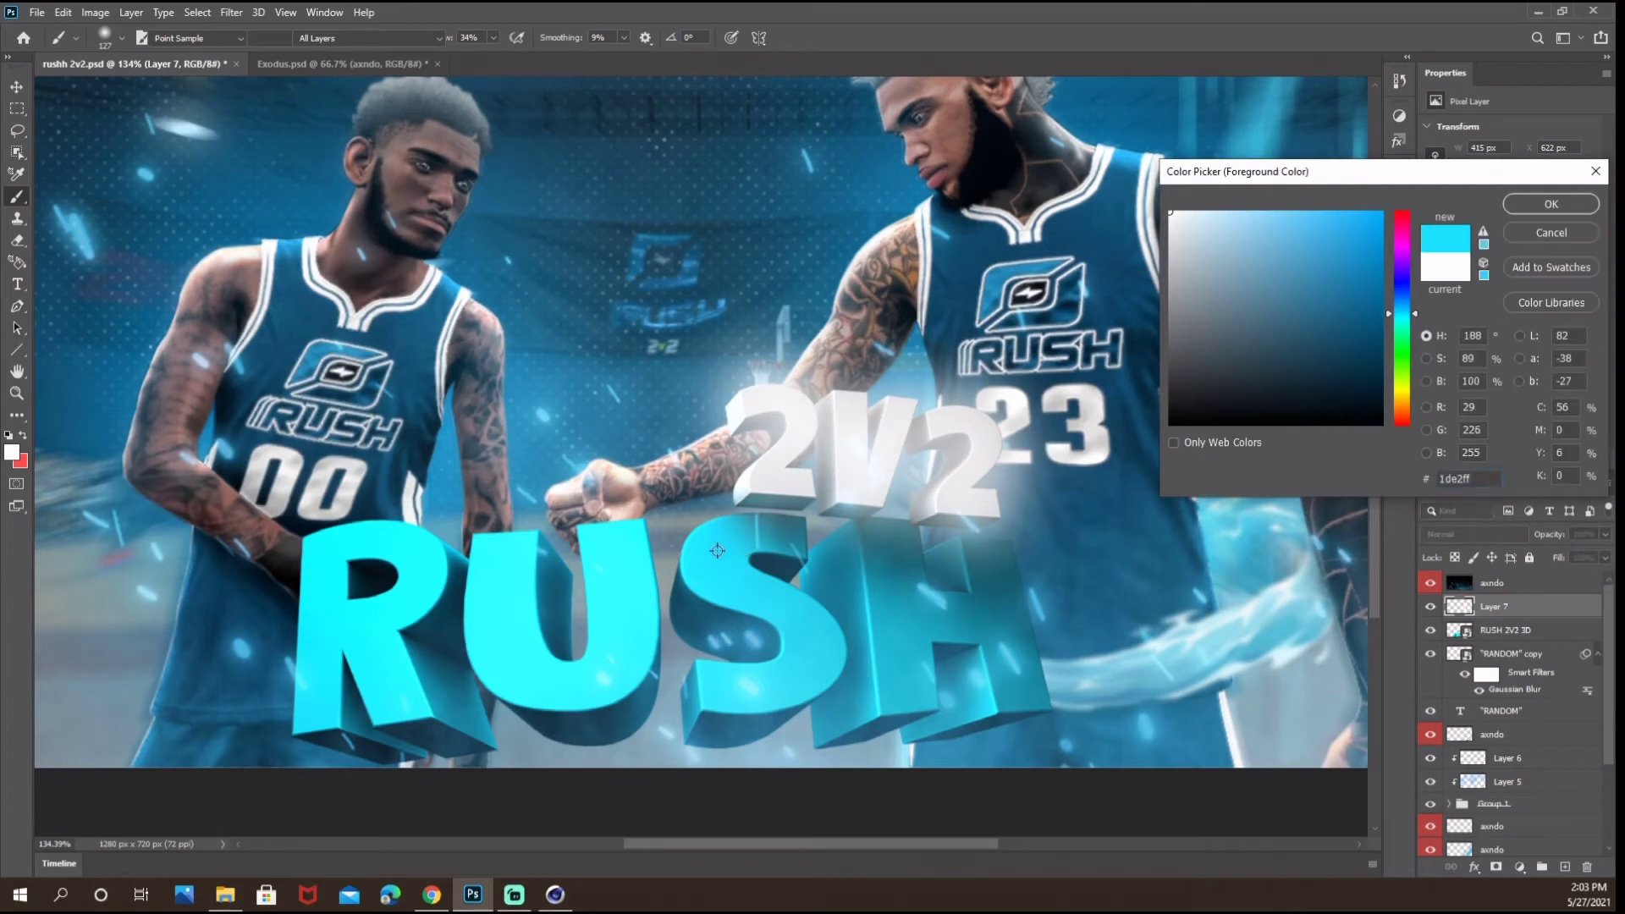
{"action": "left_click", "coordinate": [1551, 206]}
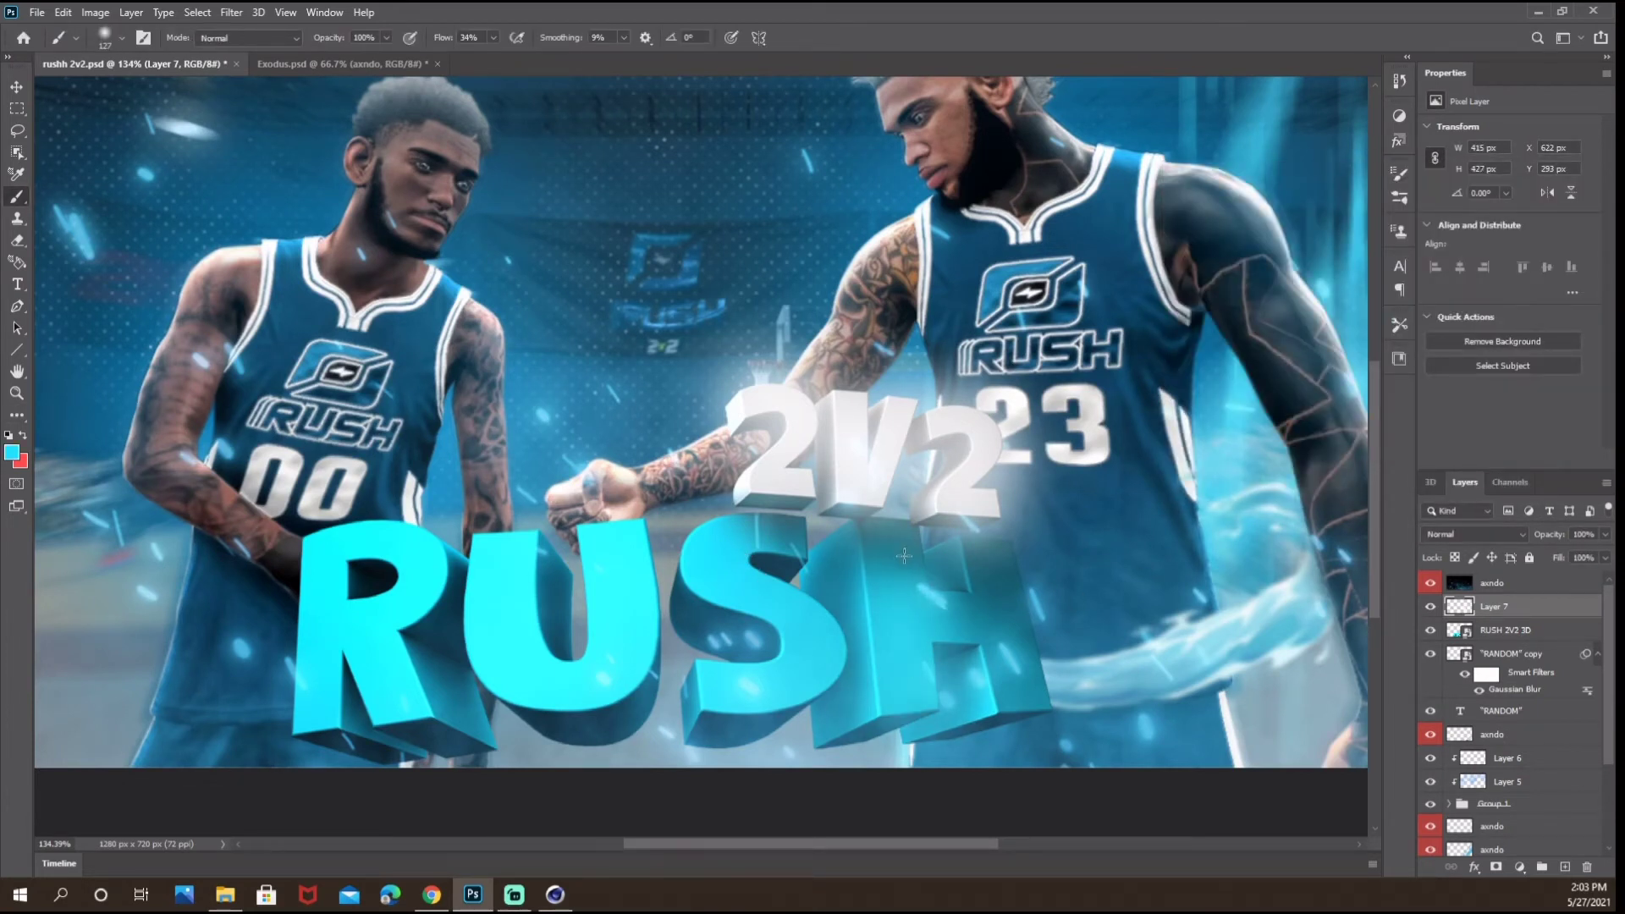
{"action": "mouse_move", "coordinate": [904, 555]}
{"action": "left_mouse_down"}
{"action": "mouse_move", "coordinate": [944, 616]}
{"action": "mouse_move", "coordinate": [985, 625]}
{"action": "mouse_move", "coordinate": [997, 571]}
{"action": "mouse_move", "coordinate": [1002, 607]}
{"action": "left_mouse_up"}
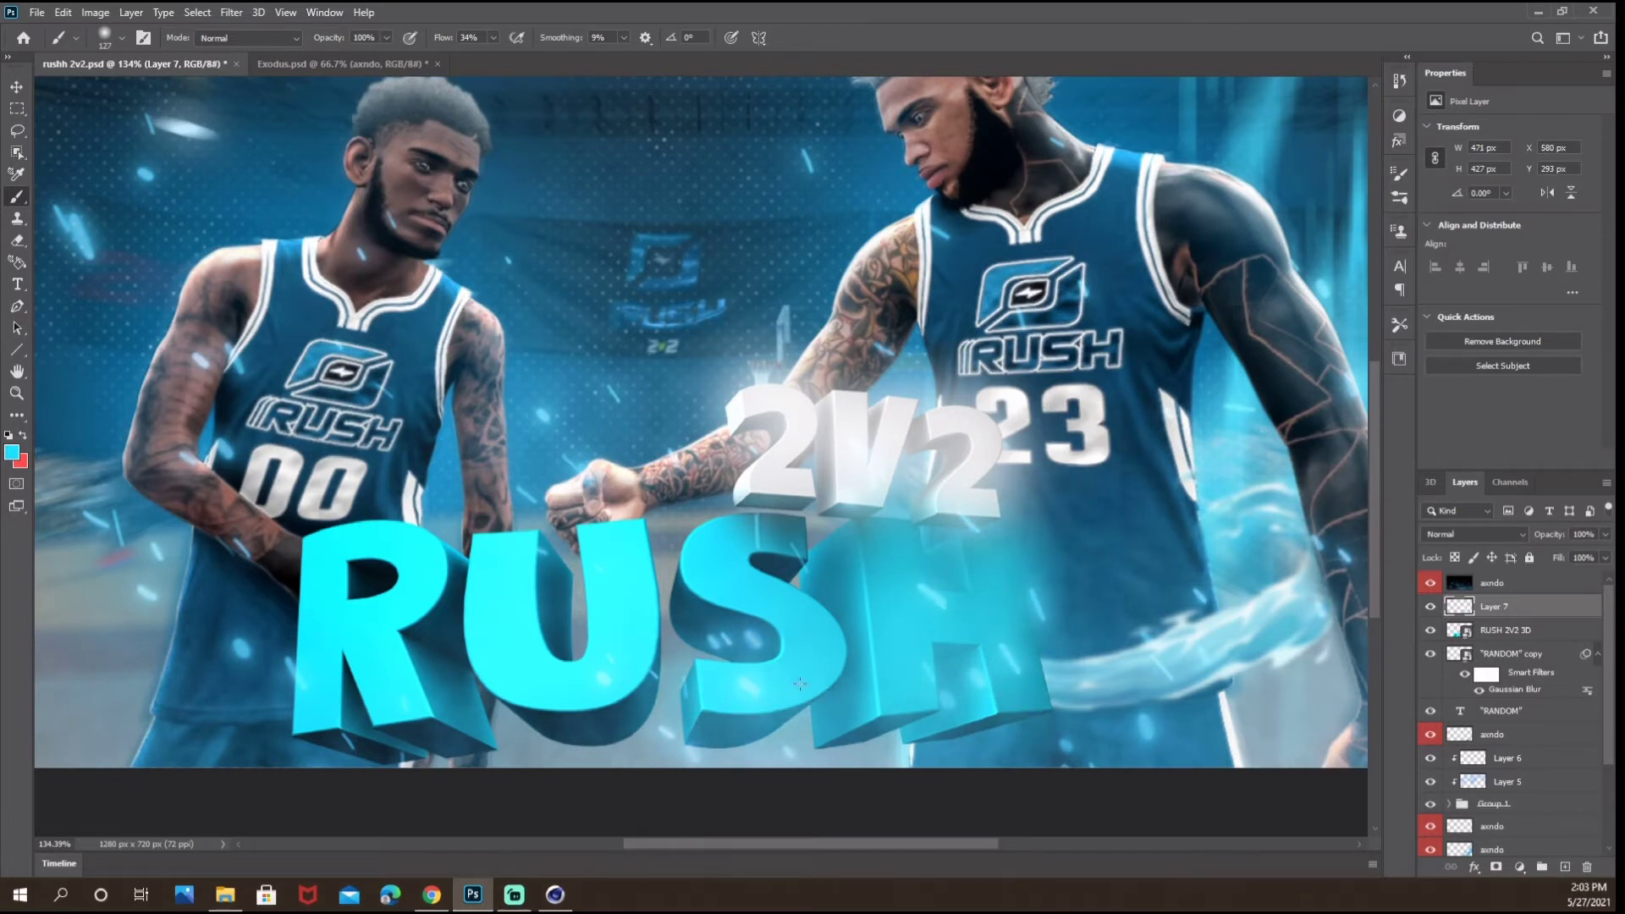
{"action": "mouse_move", "coordinate": [800, 683]}
{"action": "left_mouse_down"}
{"action": "mouse_move", "coordinate": [728, 593]}
{"action": "mouse_move", "coordinate": [558, 643]}
{"action": "mouse_move", "coordinate": [354, 629]}
{"action": "left_mouse_up"}
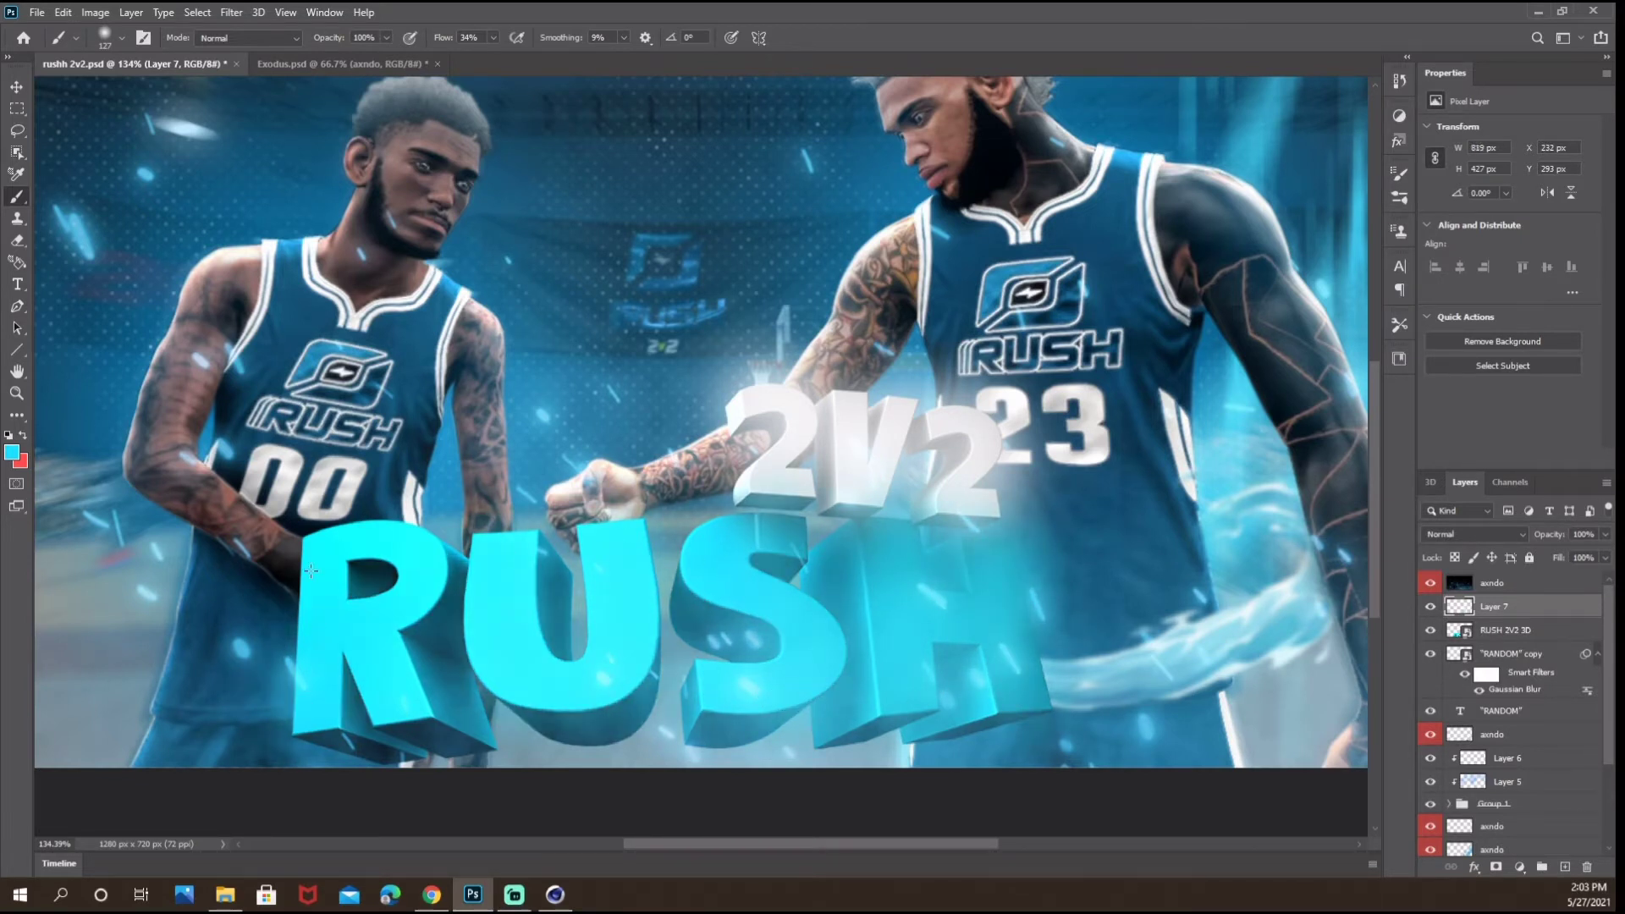
Set Layer 7's blend mode to Screen and compare the lettering with the glow hidden and shown.
{"action": "scroll", "coordinate": [310, 572], "scroll_direction": "down", "scroll_amount": 3, "text": "alt"}
{"action": "left_click", "coordinate": [1495, 537]}
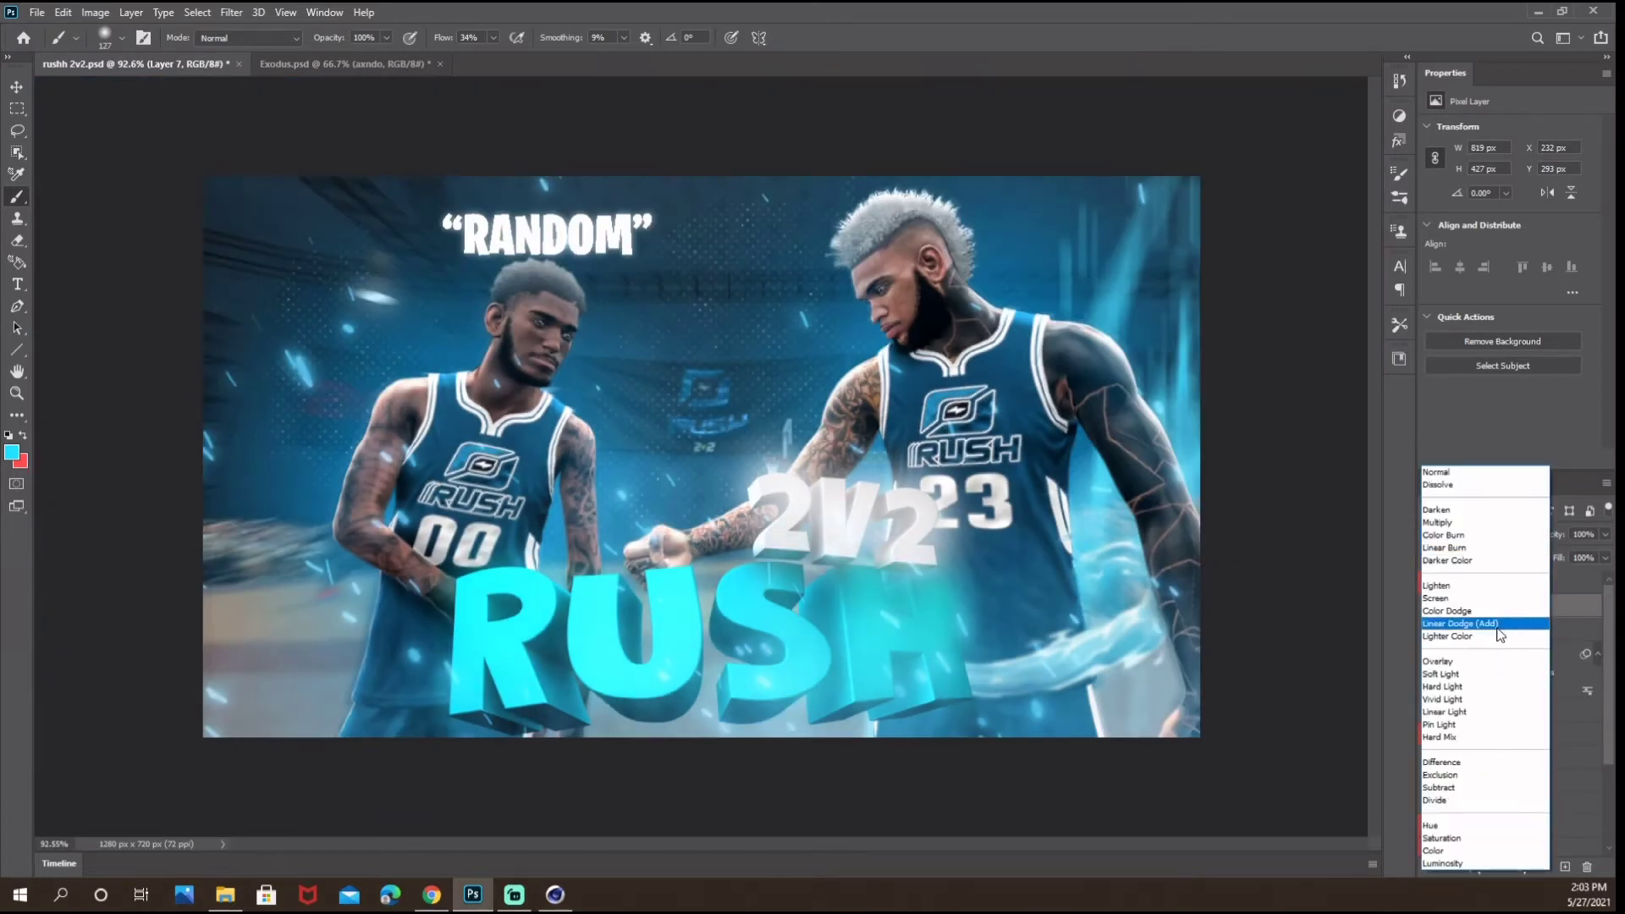
{"action": "left_click", "coordinate": [1436, 598]}
{"action": "left_click", "coordinate": [1432, 607]}
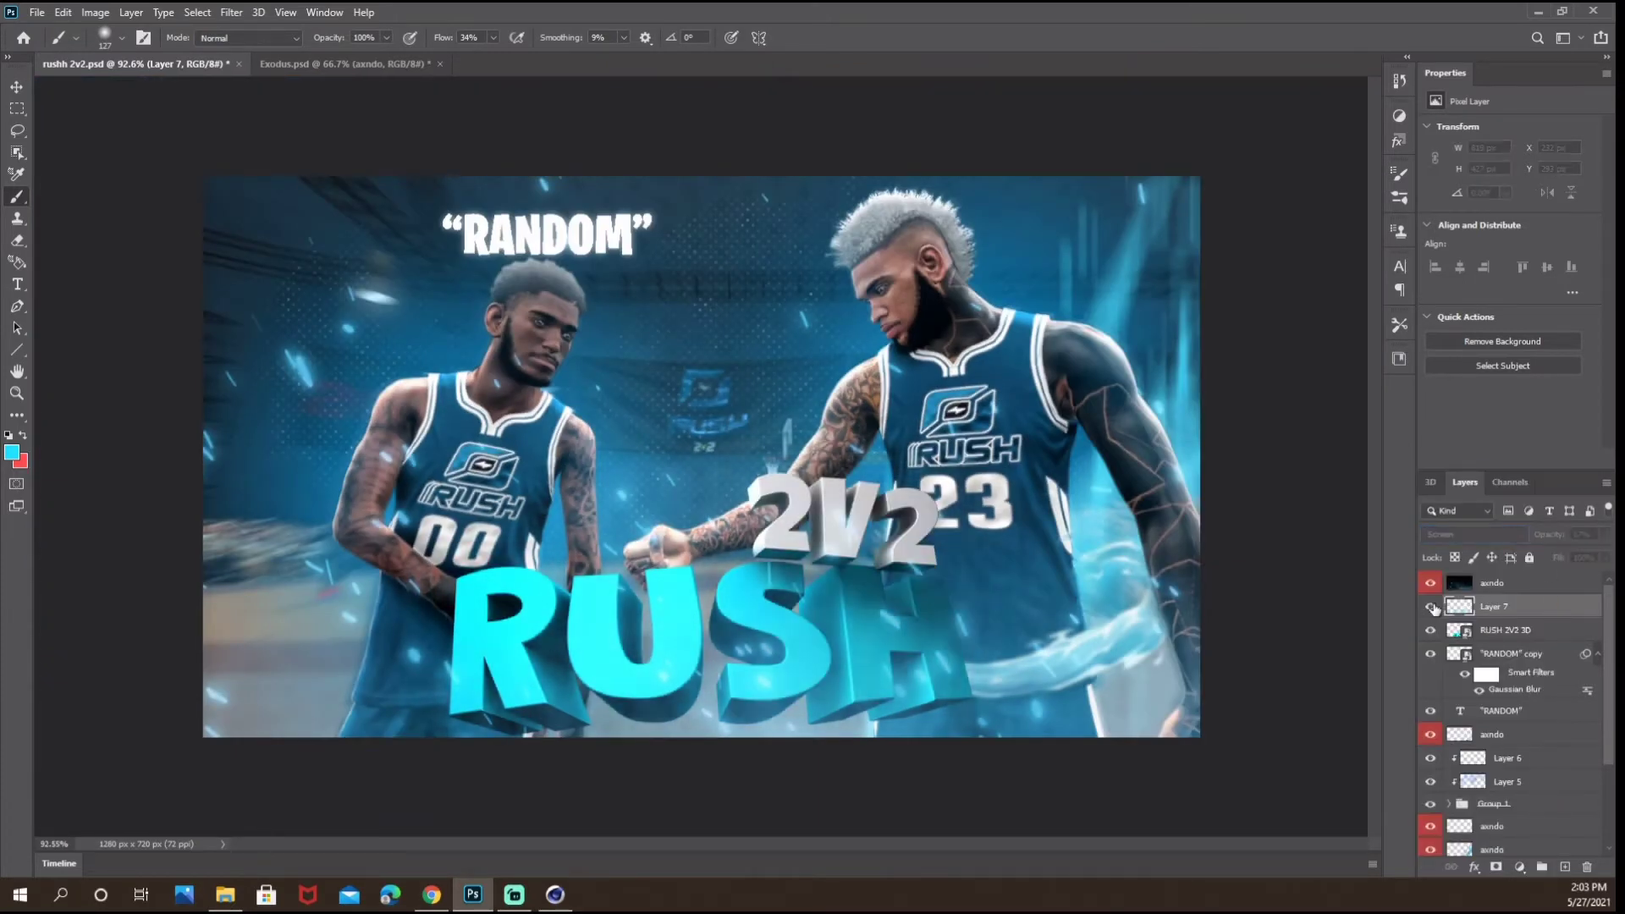
{"action": "left_click", "coordinate": [1431, 607]}
Add a layer beneath RUSH 2V2 3D, paint a large cyan glow behind the lettering with a 511 px soft brush, and set it to Screen.
{"action": "scroll", "coordinate": [973, 564], "scroll_direction": "down", "scroll_amount": 8}
{"action": "scroll", "coordinate": [974, 564], "scroll_direction": "up", "scroll_amount": 7}
{"action": "left_click", "coordinate": [1510, 654]}
{"action": "left_click", "coordinate": [1565, 867]}
{"action": "left_click", "coordinate": [121, 38]}
{"action": "left_click_drag", "start_coordinate": [161, 92], "coordinate": [191, 92]}
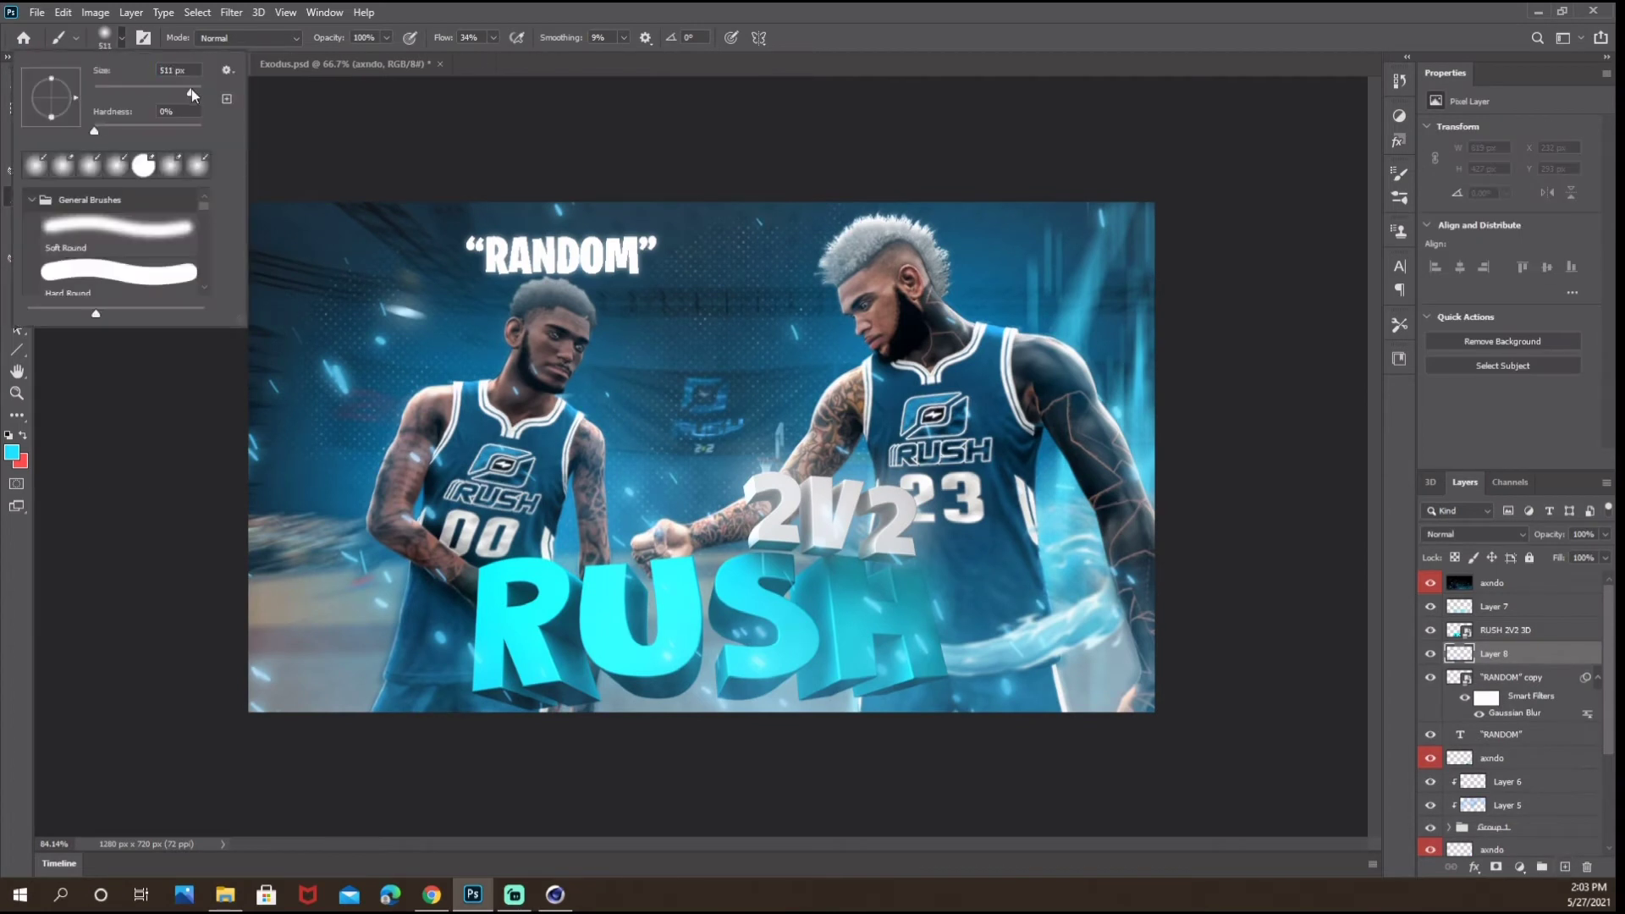
{"action": "left_click", "coordinate": [704, 646]}
{"action": "mouse_move", "coordinate": [563, 678]}
{"action": "left_mouse_down"}
{"action": "mouse_move", "coordinate": [712, 559]}
{"action": "mouse_move", "coordinate": [661, 508]}
{"action": "left_mouse_up"}
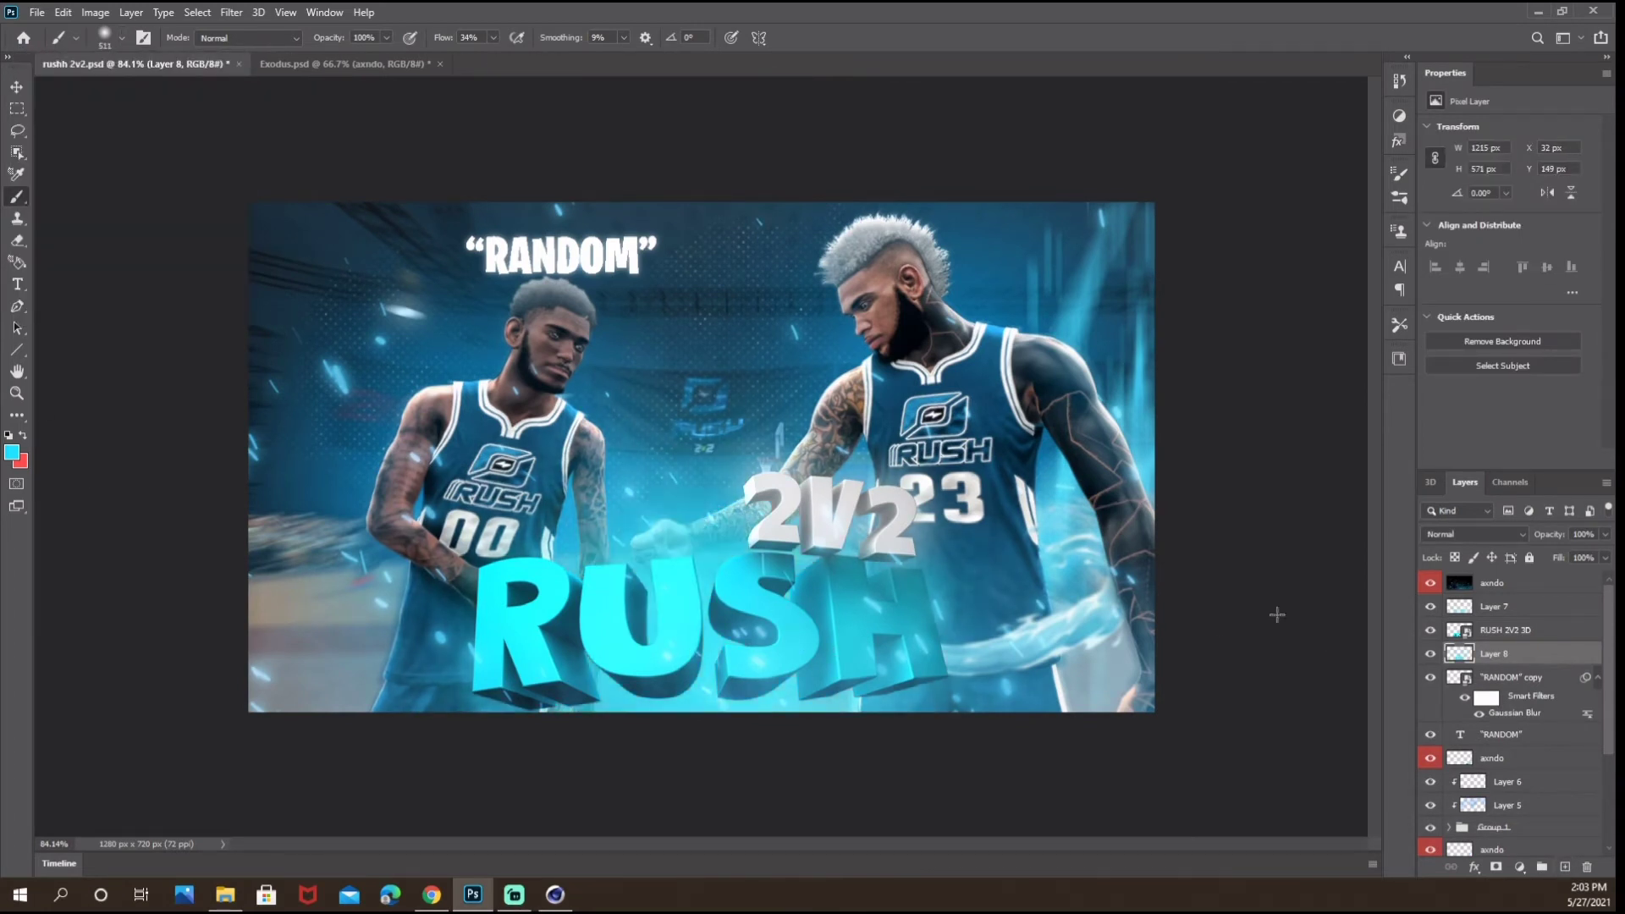
{"action": "left_click", "coordinate": [1473, 534]}
{"action": "left_click", "coordinate": [1478, 599]}
Give RUSH 2V2 3D a white Overlay inner shadow at -83°, with 0 px distance and 35 px size.
{"action": "left_click", "coordinate": [1562, 632]}
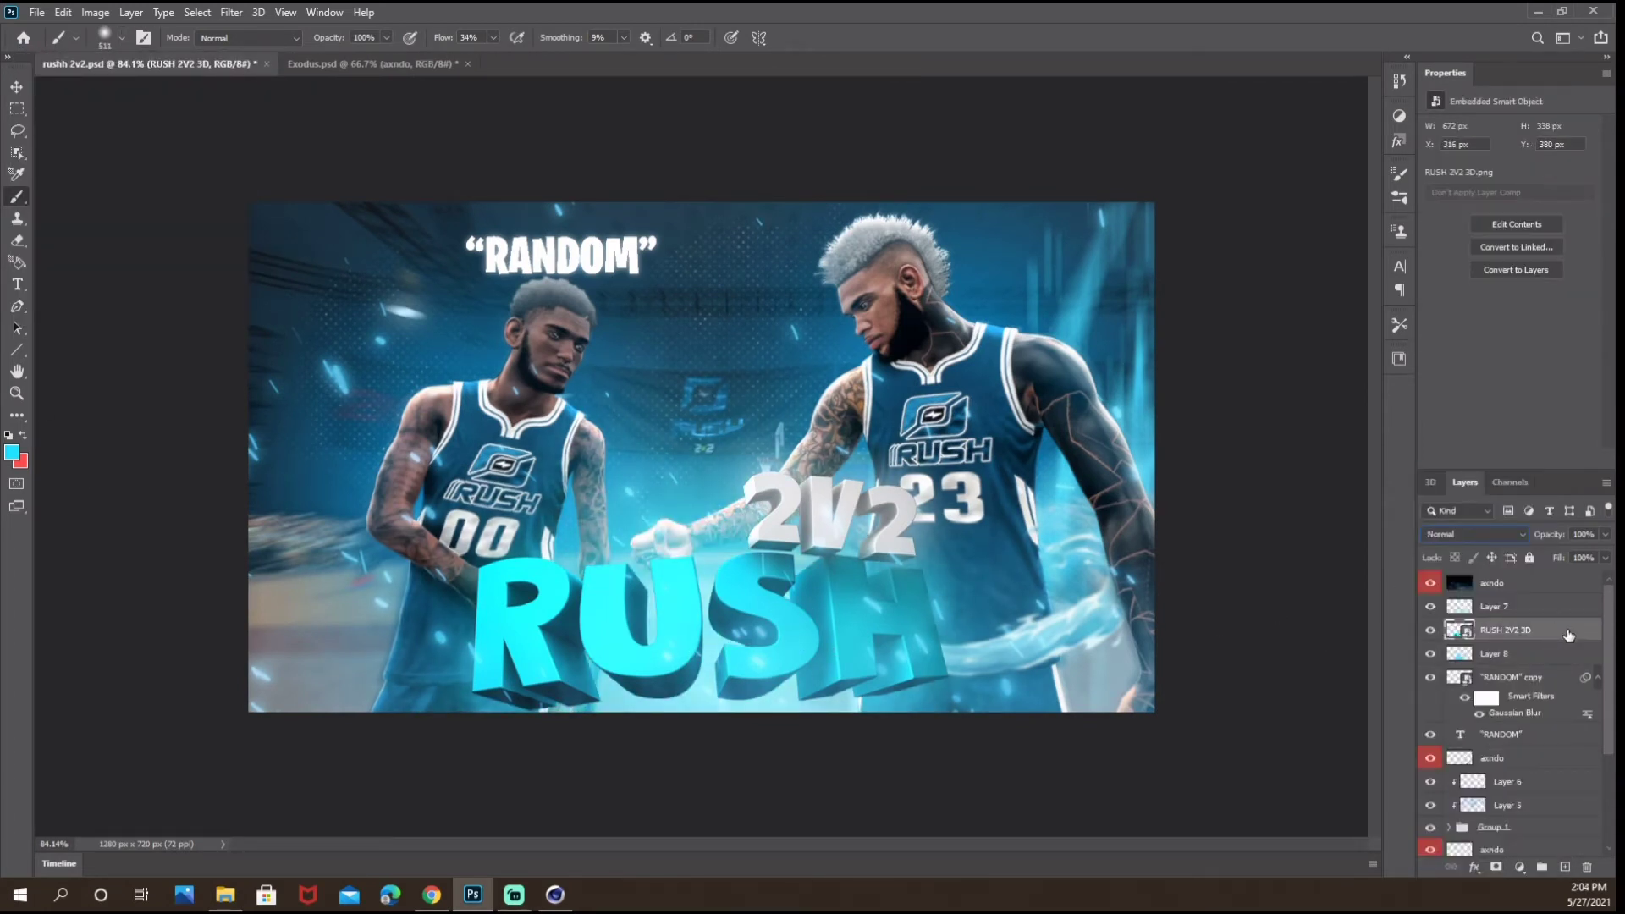
{"action": "double_click", "coordinate": [1567, 633]}
{"action": "left_click", "coordinate": [734, 619]}
{"action": "left_click", "coordinate": [733, 598]}
{"action": "left_click", "coordinate": [734, 619]}
{"action": "left_click", "coordinate": [766, 597]}
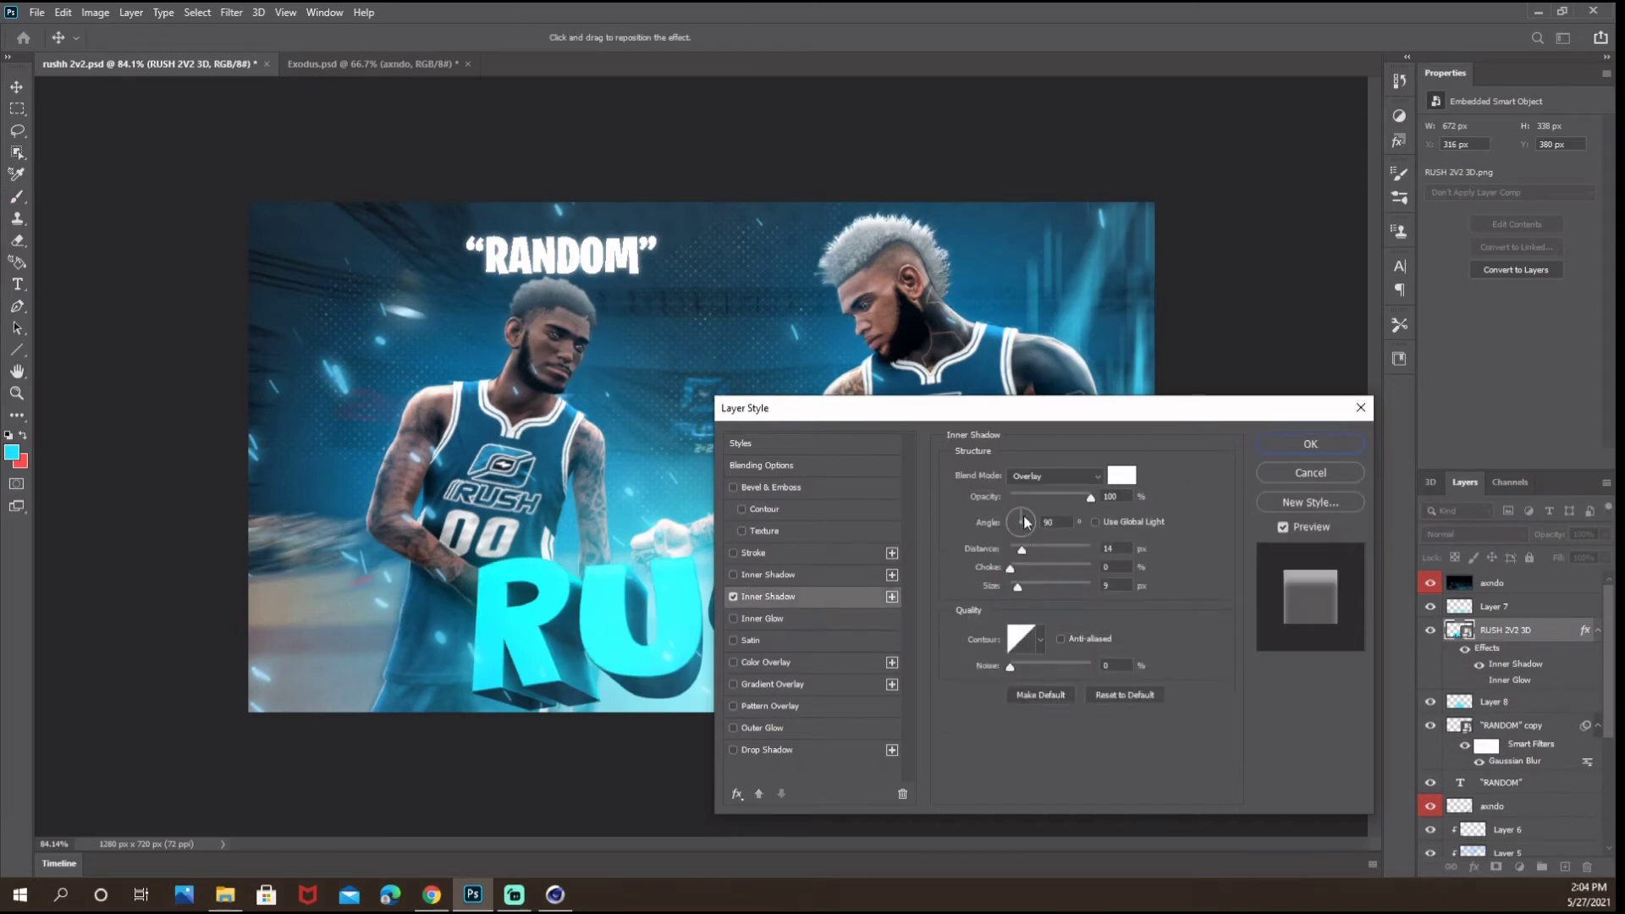
{"action": "left_click", "coordinate": [734, 600]}
{"action": "left_click", "coordinate": [733, 599]}
{"action": "left_click_drag", "start_coordinate": [1039, 425], "coordinate": [1223, 156]}
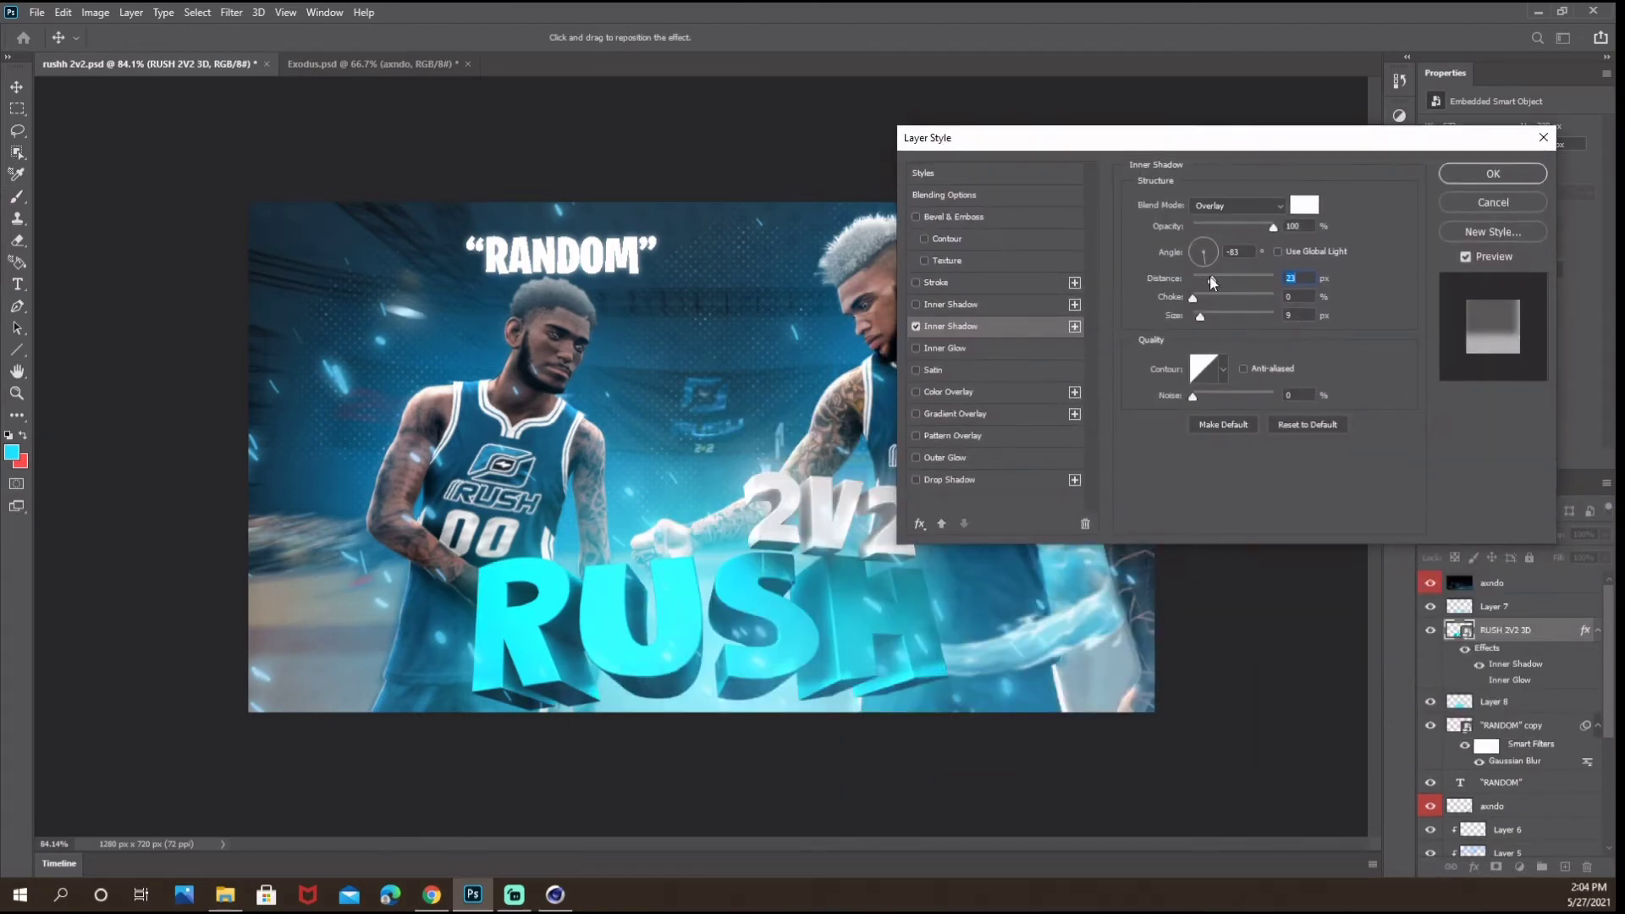
{"action": "left_click_drag", "start_coordinate": [1211, 276], "coordinate": [1209, 316]}
{"action": "left_click", "coordinate": [1487, 178]}
Add a layer above RUSH 2V2 3D and paint soft white highlights along the edges of the H.
{"action": "key", "text": "v"}
{"action": "scroll", "coordinate": [1053, 668], "scroll_direction": "up", "scroll_amount": 6}
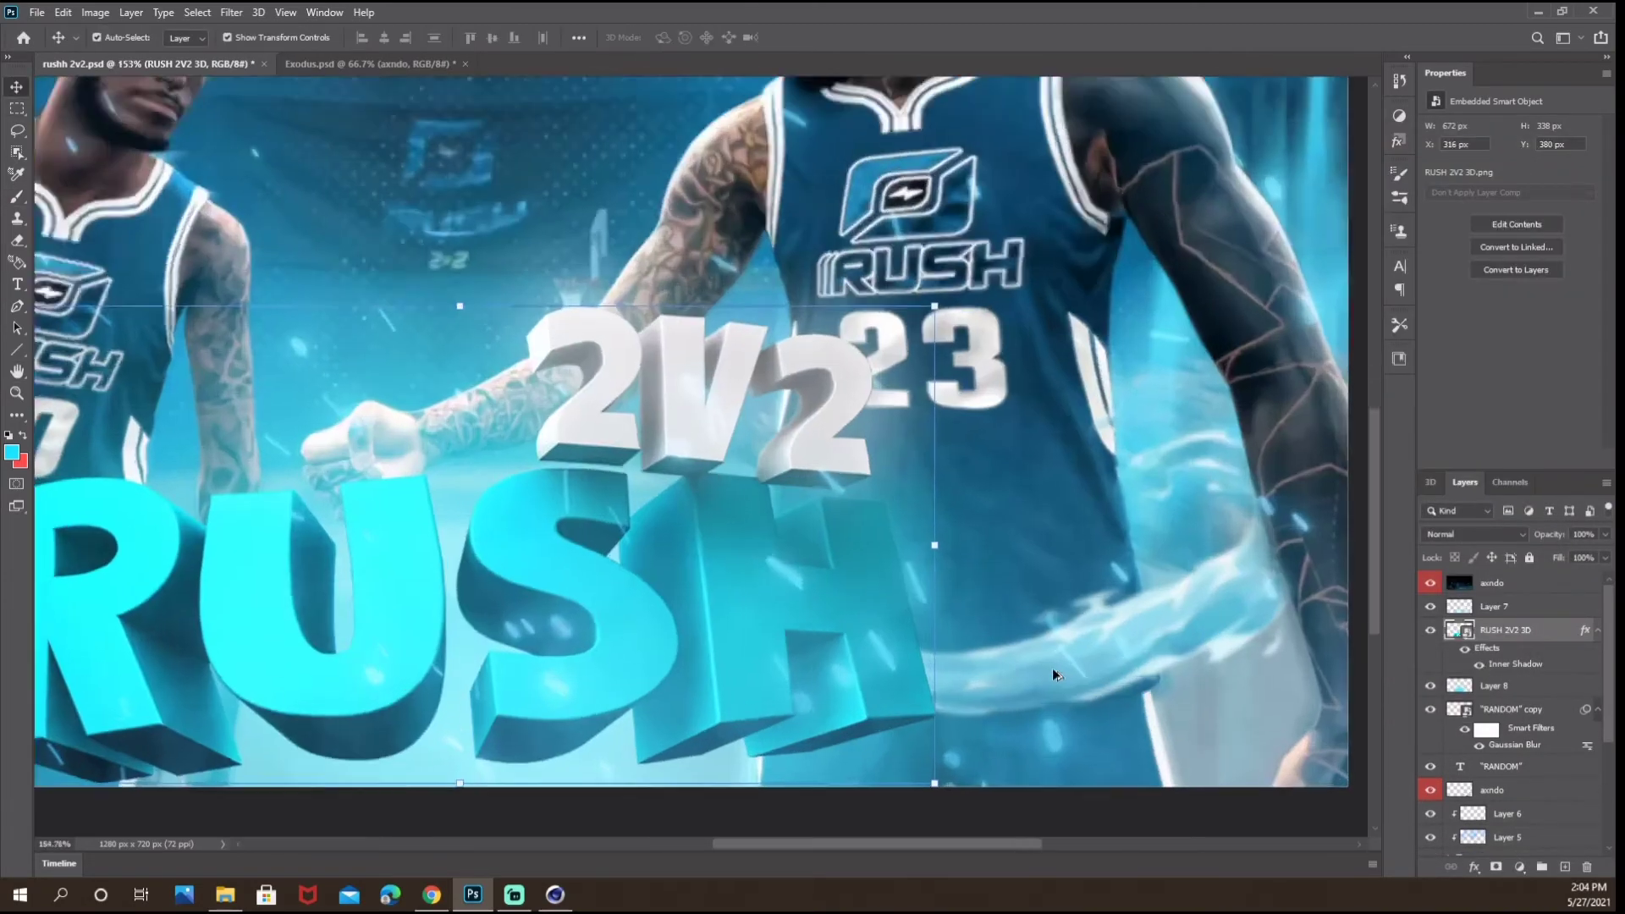
{"action": "left_click", "coordinate": [1565, 866]}
{"action": "scroll", "coordinate": [1053, 668], "scroll_direction": "up", "scroll_amount": 3}
{"action": "key", "text": "b"}
{"action": "left_click", "coordinate": [122, 38]}
{"action": "left_click", "coordinate": [12, 452]}
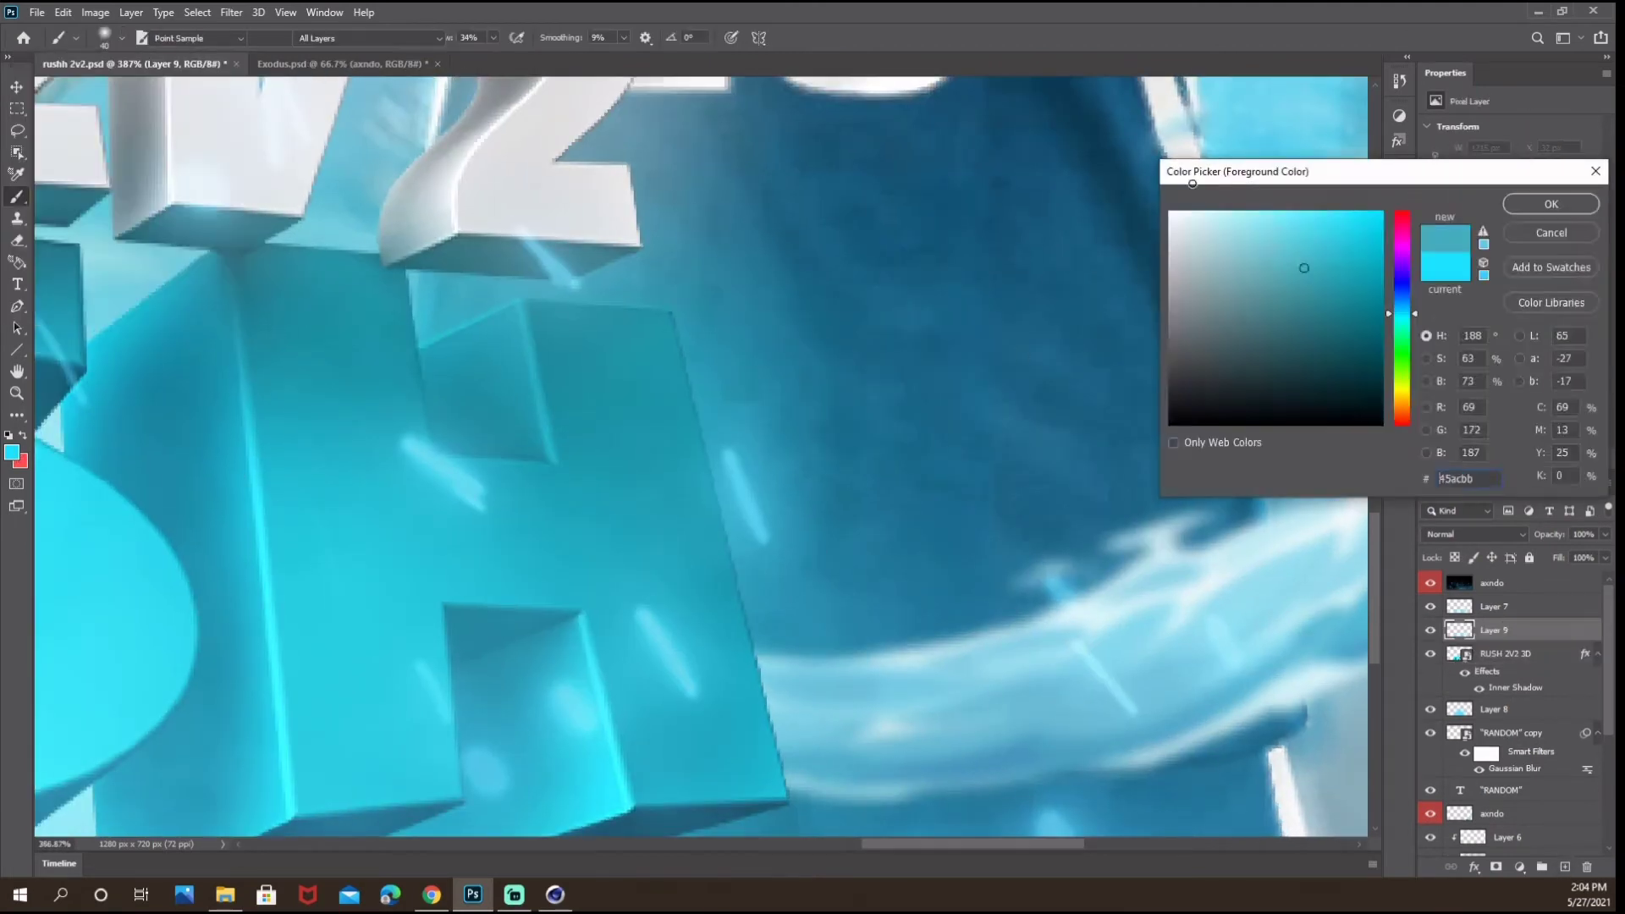
{"action": "left_click", "coordinate": [1172, 213]}
{"action": "left_click", "coordinate": [1549, 203]}
{"action": "left_click_drag", "start_coordinate": [690, 343], "coordinate": [821, 752]}
{"action": "scroll", "coordinate": [770, 513], "scroll_direction": "down", "scroll_amount": 2}
{"action": "mouse_move", "coordinate": [770, 513]}
{"action": "left_mouse_down"}
{"action": "mouse_move", "coordinate": [614, 191]}
{"action": "mouse_move", "coordinate": [263, 144]}
{"action": "left_mouse_up"}
Set Layer 9 to Overlay and clip it to the RUSH 2V2 3D layer.
{"action": "left_click", "coordinate": [1475, 534]}
{"action": "left_click", "coordinate": [1495, 663]}
{"action": "right_click", "coordinate": [1528, 630]}
{"action": "left_click", "coordinate": [1405, 506]}
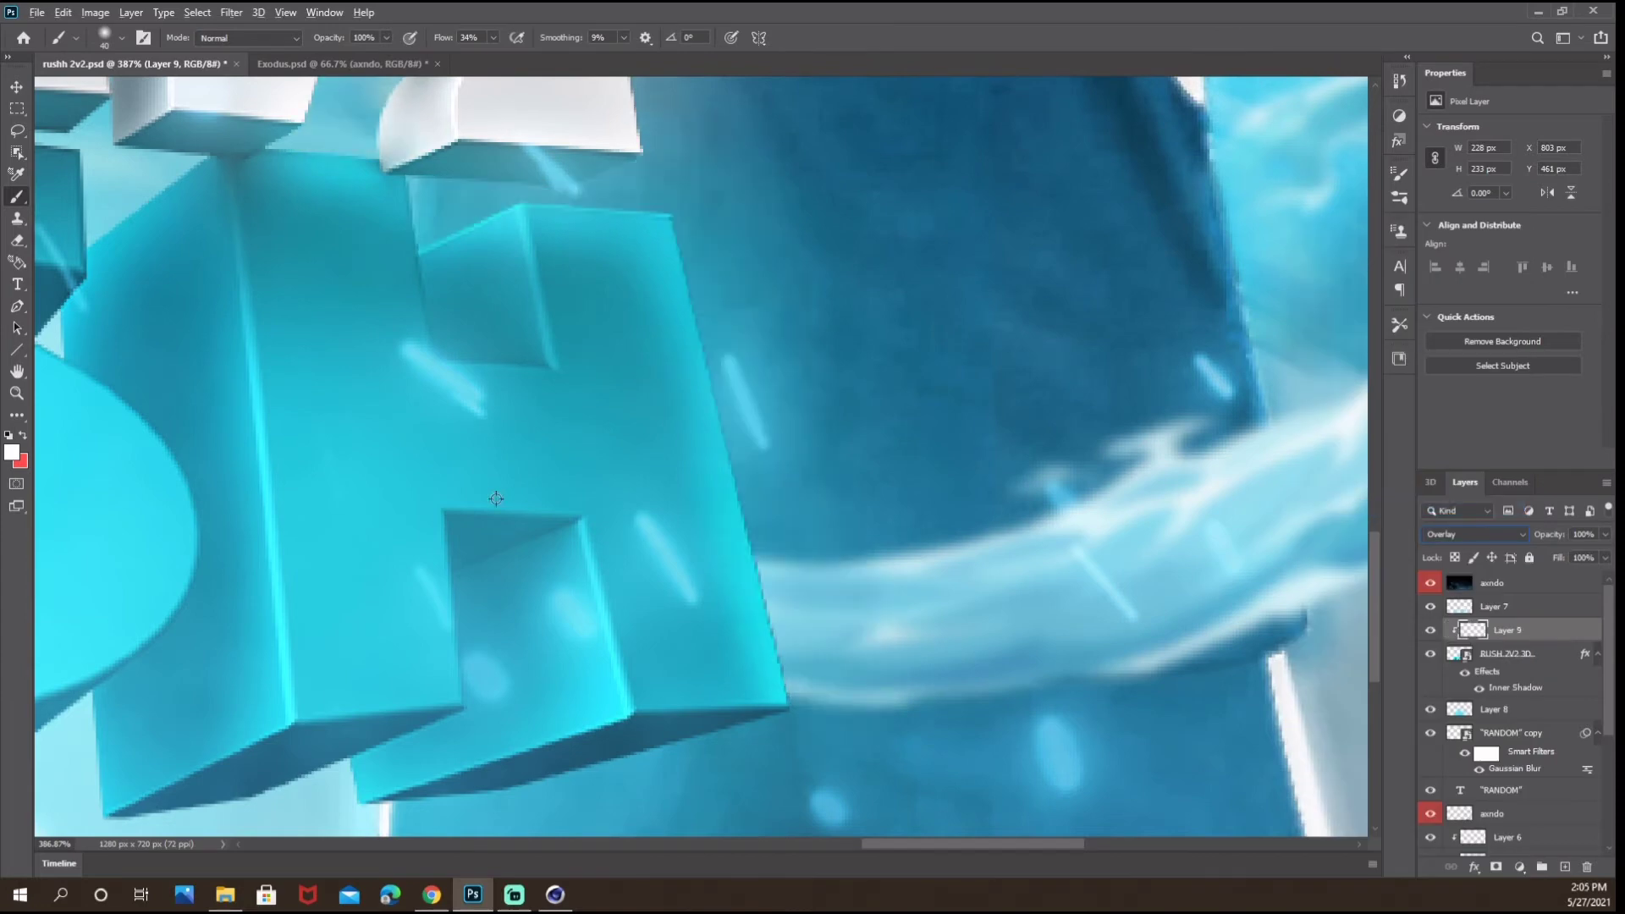
{"action": "left_click", "coordinate": [16, 88]}
{"action": "key", "text": "ctrl+0"}
{"action": "left_click", "coordinate": [149, 393]}
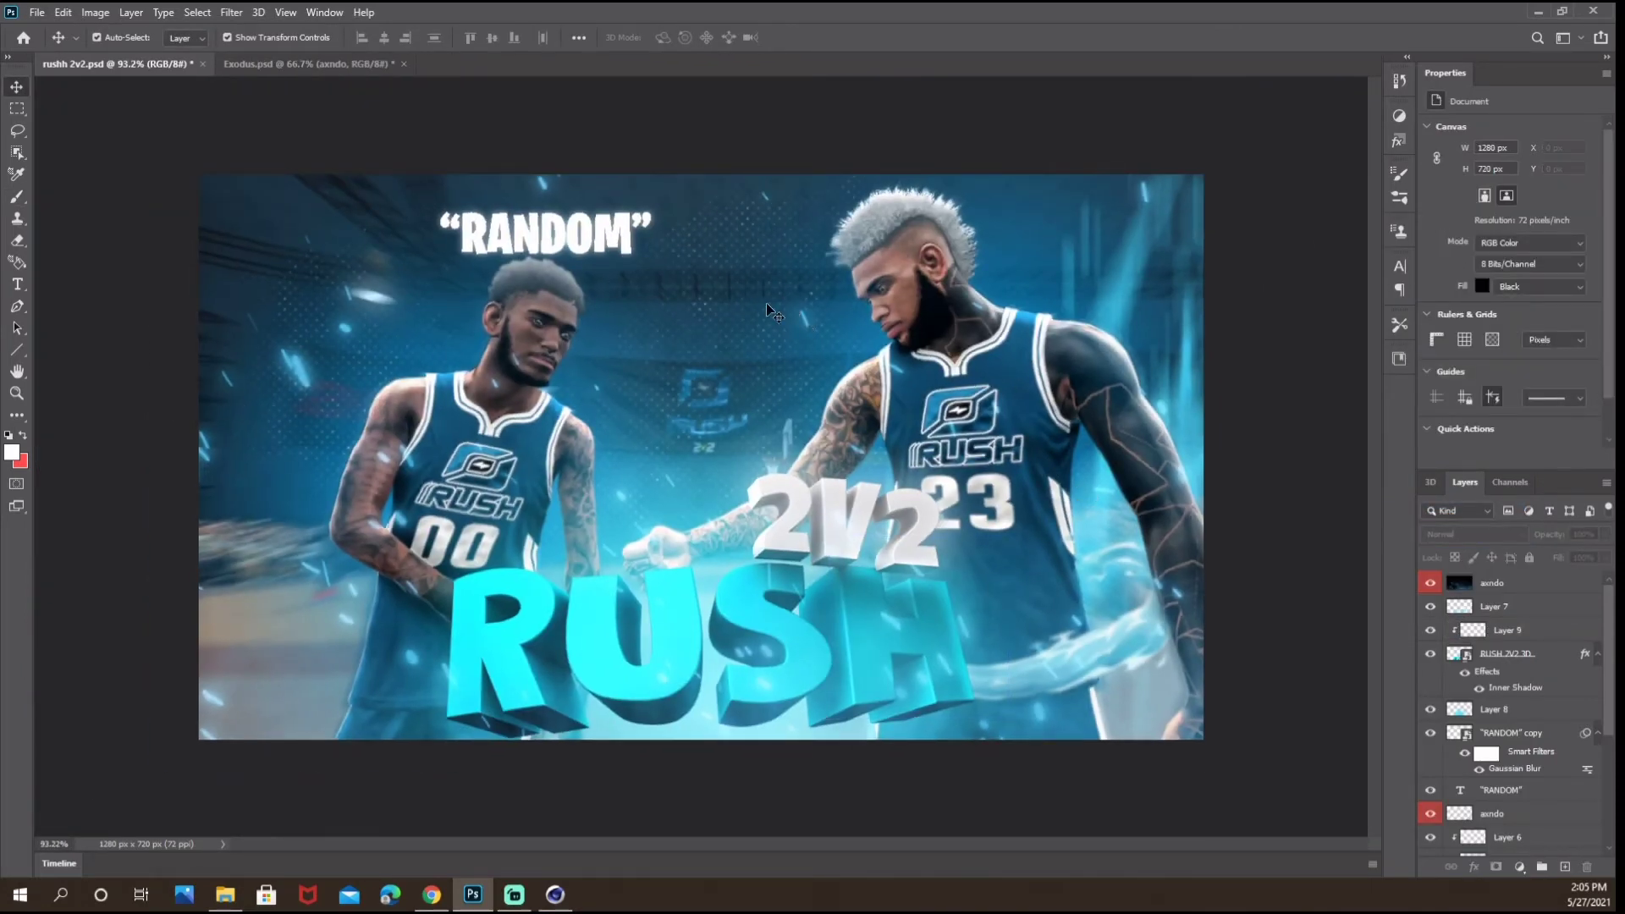
Add a clipped layer directly above RUSH 2V2 3D, paint cyan sampled from the lettering over the S and H, and set it to Overlay.
{"action": "left_click", "coordinate": [1561, 654]}
{"action": "left_click", "coordinate": [1565, 867]}
{"action": "scroll", "coordinate": [796, 510], "scroll_direction": "up", "scroll_amount": 4}
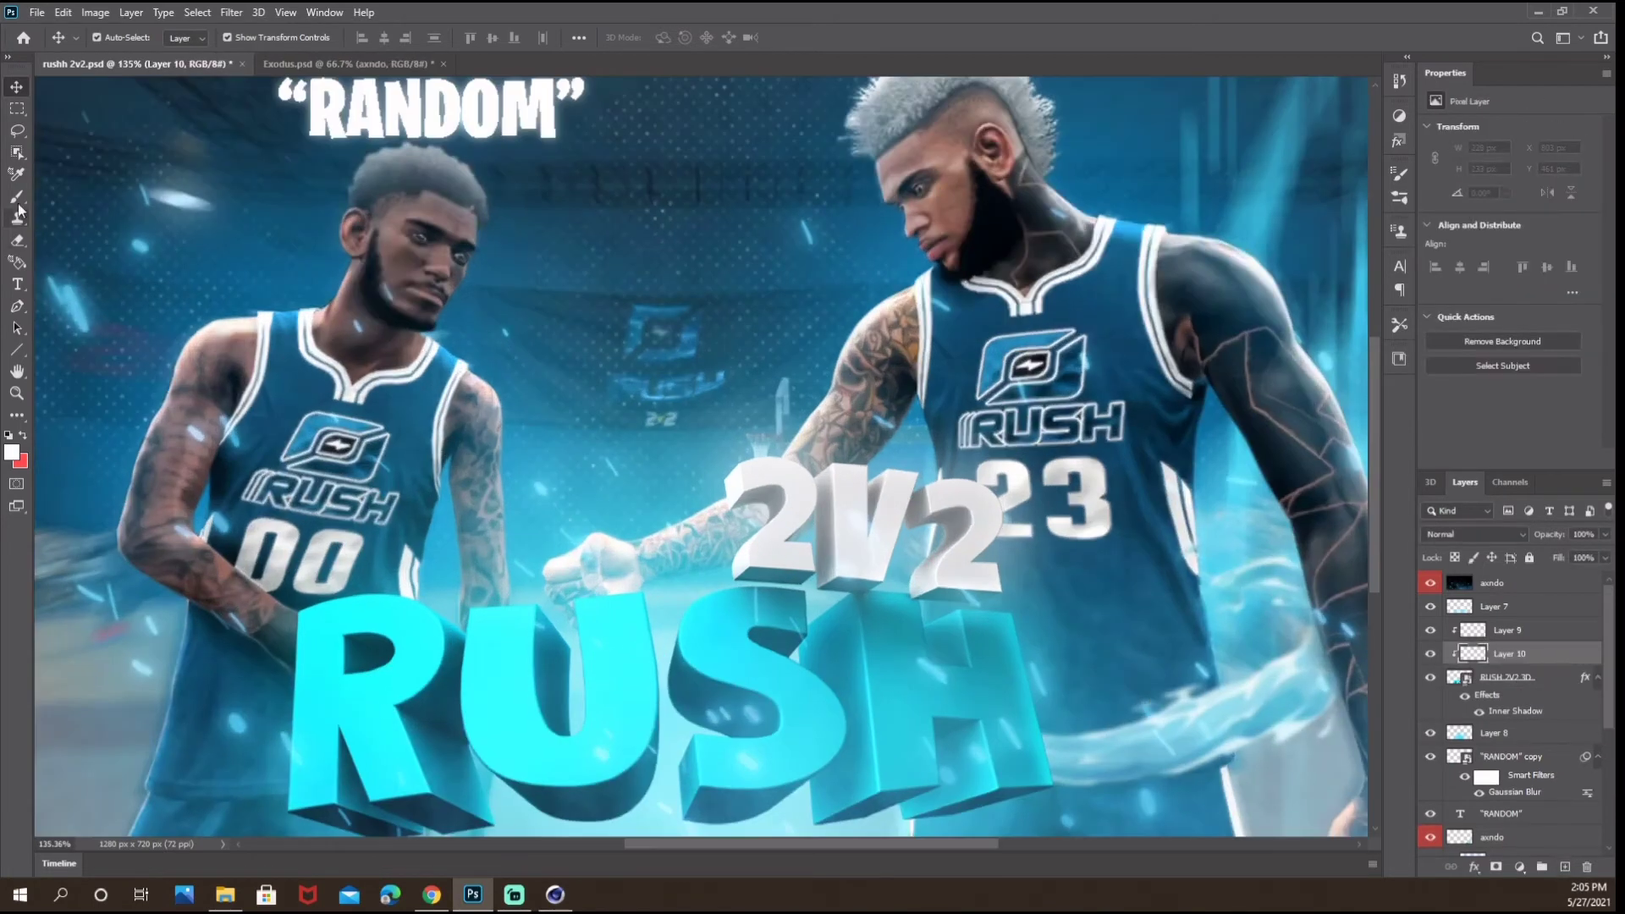
{"action": "left_click", "coordinate": [16, 196]}
{"action": "left_click", "coordinate": [11, 452]}
{"action": "left_click", "coordinate": [499, 678]}
{"action": "left_click", "coordinate": [1553, 203]}
{"action": "scroll", "coordinate": [1010, 729], "scroll_direction": "up", "scroll_amount": 3}
{"action": "mouse_move", "coordinate": [999, 550]}
{"action": "left_mouse_down"}
{"action": "mouse_move", "coordinate": [931, 762]}
{"action": "mouse_move", "coordinate": [846, 660]}
{"action": "mouse_move", "coordinate": [768, 757]}
{"action": "mouse_move", "coordinate": [790, 582]}
{"action": "mouse_move", "coordinate": [762, 419]}
{"action": "mouse_move", "coordinate": [550, 407]}
{"action": "mouse_move", "coordinate": [646, 682]}
{"action": "mouse_move", "coordinate": [457, 525]}
{"action": "mouse_move", "coordinate": [593, 377]}
{"action": "left_mouse_up"}
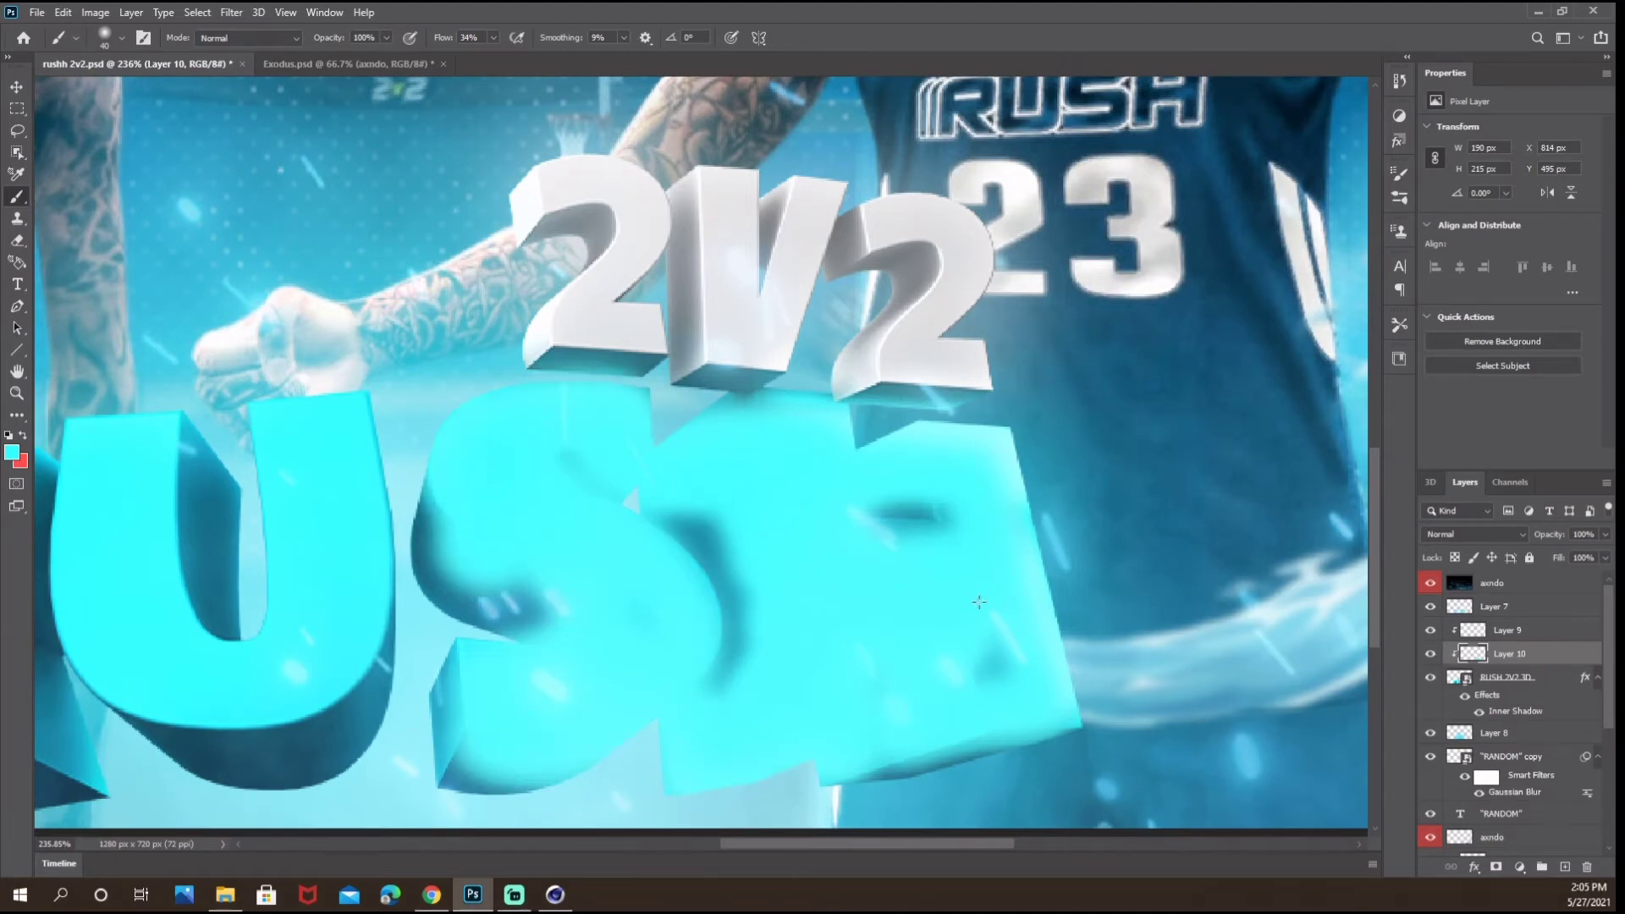
{"action": "left_click", "coordinate": [1474, 534]}
{"action": "left_click", "coordinate": [1456, 669]}
{"action": "scroll", "coordinate": [810, 540], "scroll_direction": "down", "scroll_amount": 4}
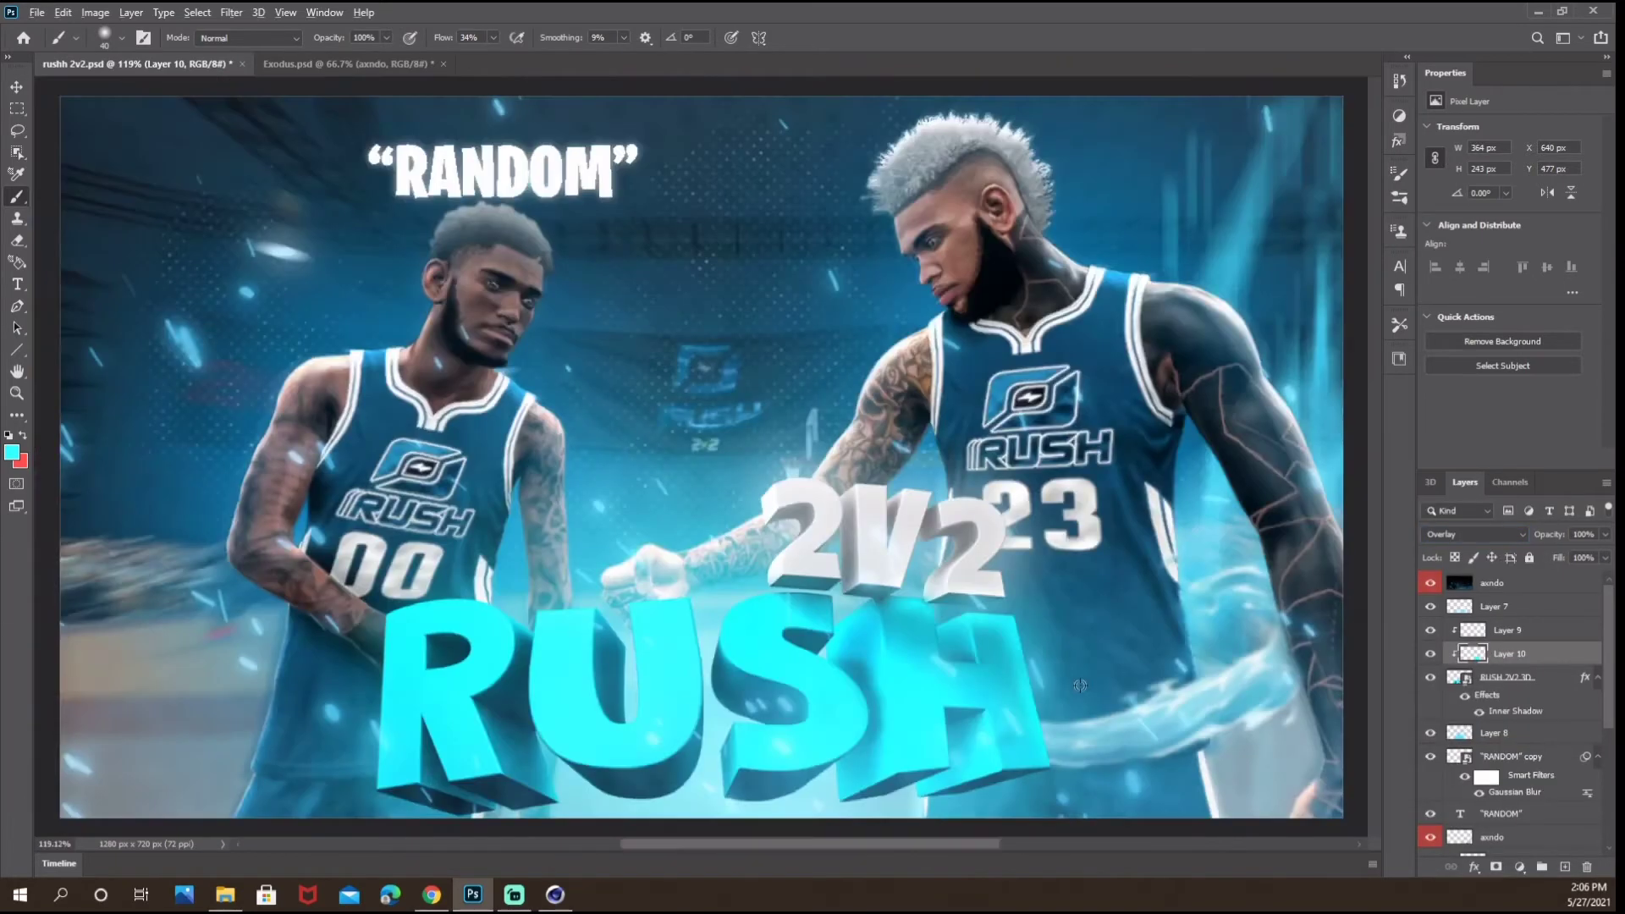
Add another clipped layer above Layer 10, paint cyan over the H, and set its blend mode to Color Dodge.
{"action": "scroll", "coordinate": [1079, 690], "scroll_direction": "up", "scroll_amount": 4}
{"action": "left_click", "coordinate": [1564, 867]}
{"action": "mouse_move", "coordinate": [898, 508]}
{"action": "left_mouse_down"}
{"action": "mouse_move", "coordinate": [922, 625]}
{"action": "mouse_move", "coordinate": [939, 508]}
{"action": "mouse_move", "coordinate": [711, 474]}
{"action": "mouse_move", "coordinate": [686, 440]}
{"action": "left_mouse_up"}
{"action": "left_click", "coordinate": [1474, 534]}
{"action": "left_click", "coordinate": [1489, 611]}
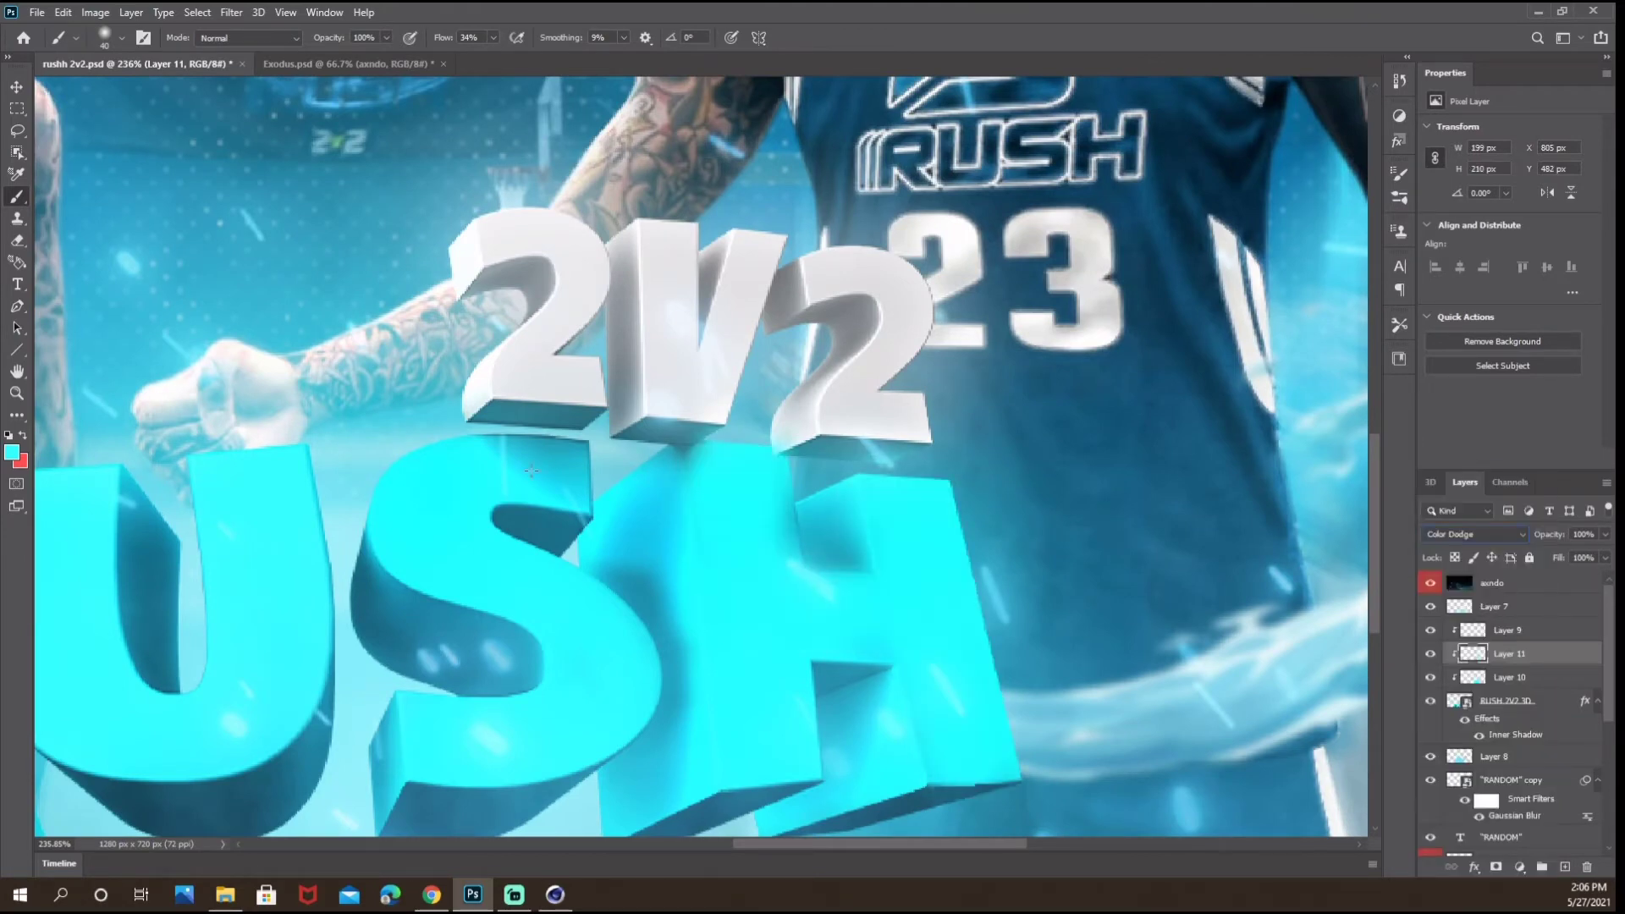
{"action": "scroll", "coordinate": [562, 468], "scroll_direction": "down", "scroll_amount": 6}
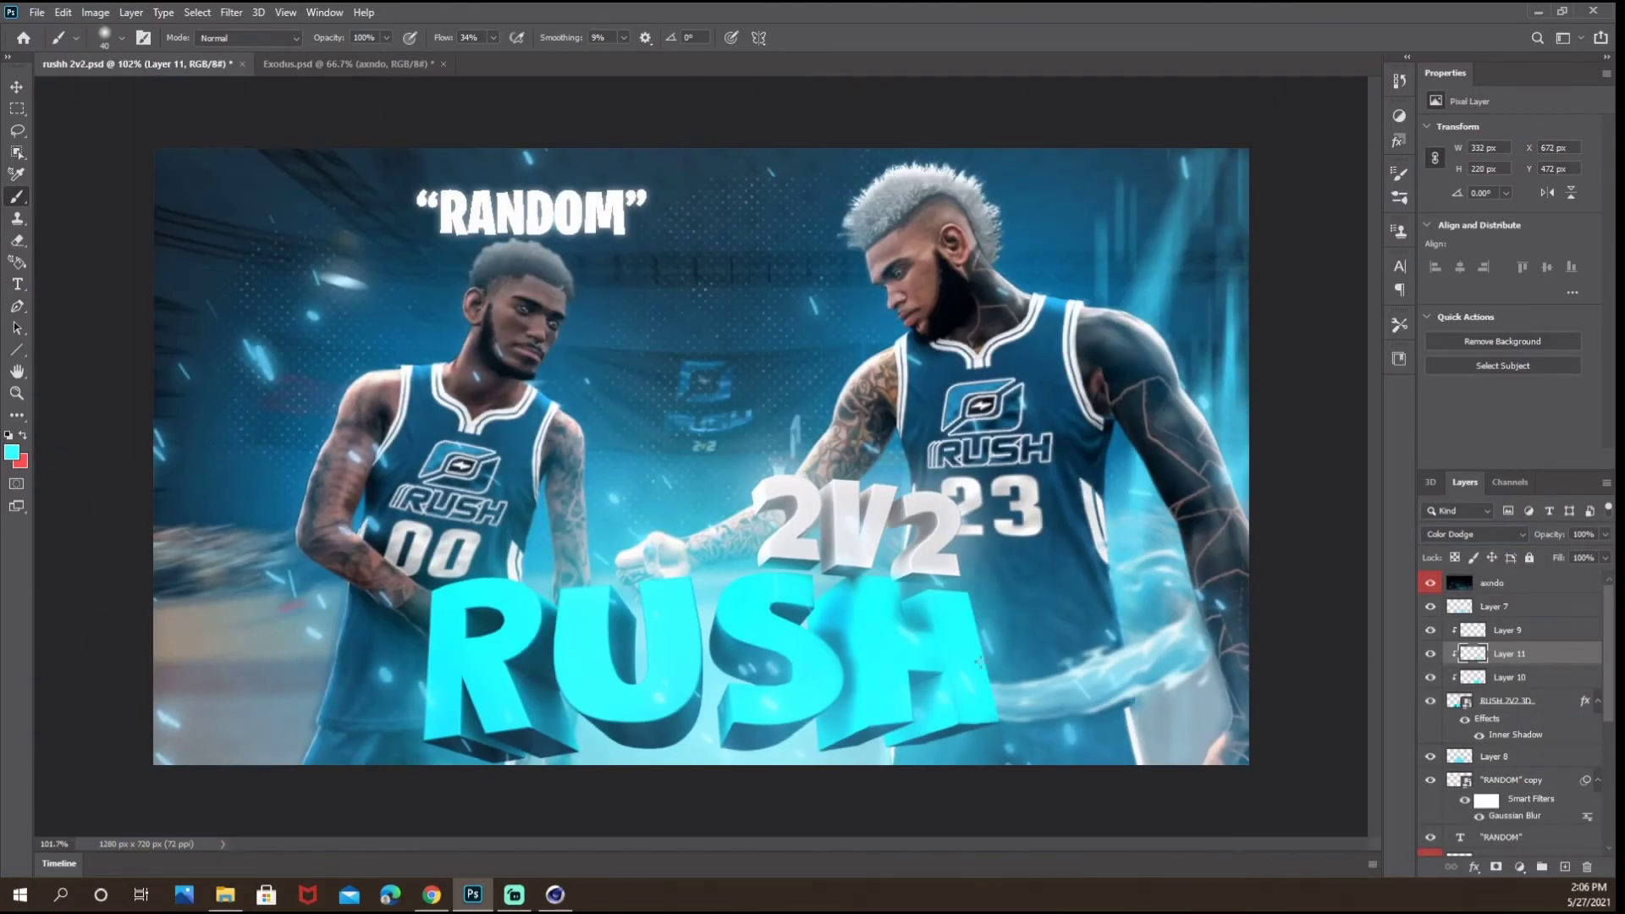
Erase the excess cyan between the S and H on Layers 11 and 10 to bring back the dark 3D sides.
{"action": "scroll", "coordinate": [979, 663], "scroll_direction": "up", "scroll_amount": 6}
{"action": "key", "text": "e"}
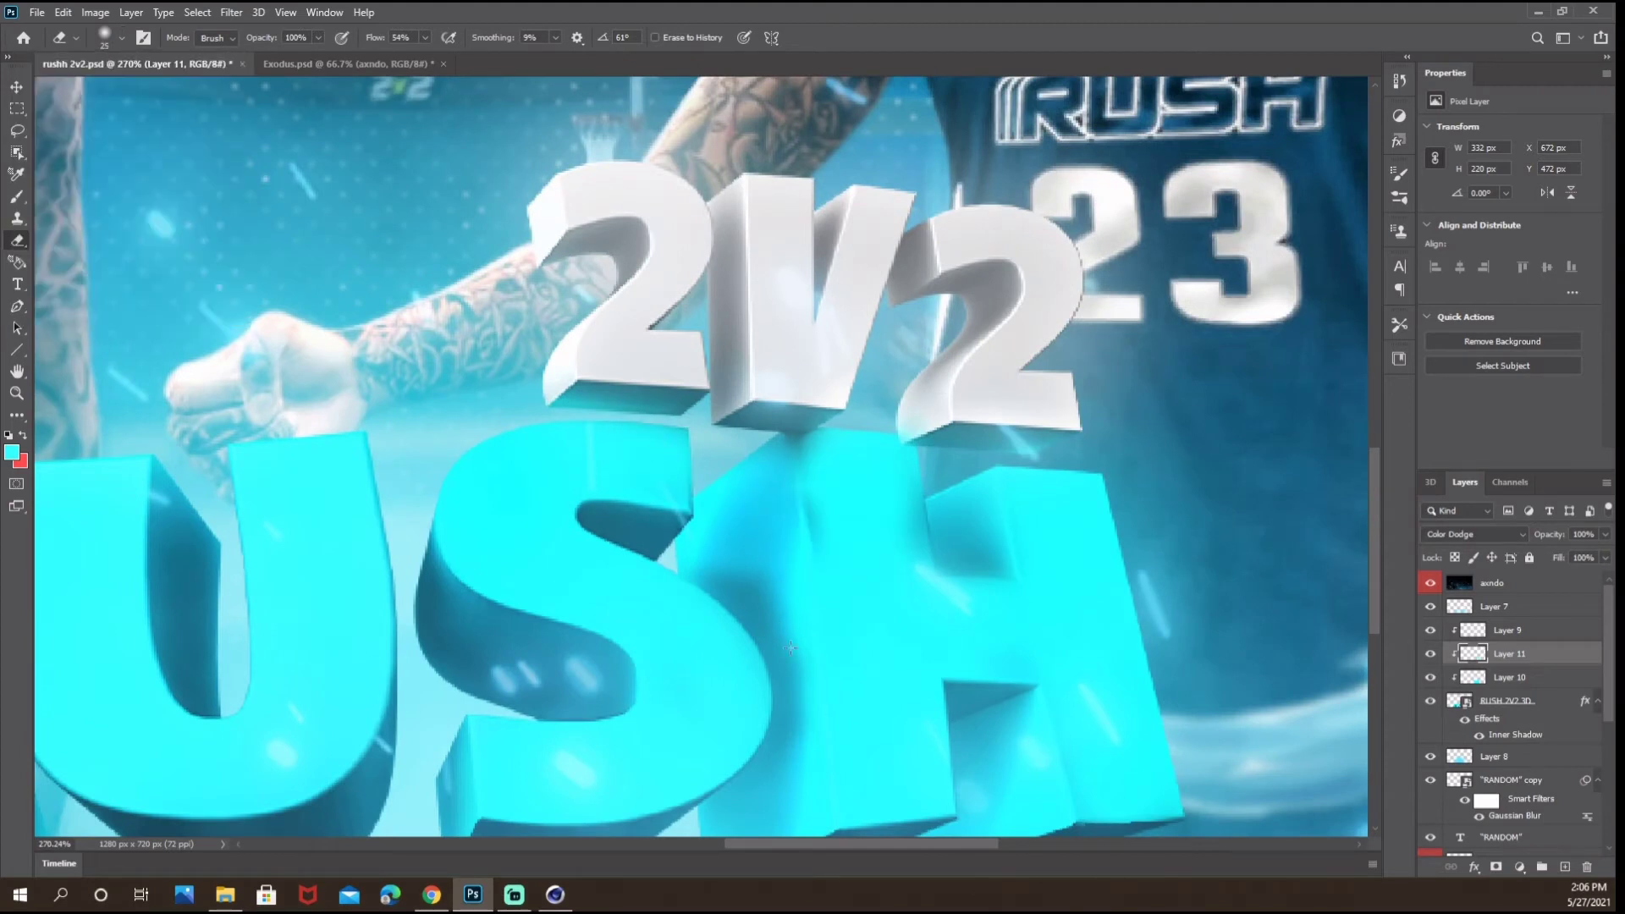
{"action": "key", "text": "alt+bracketleft"}
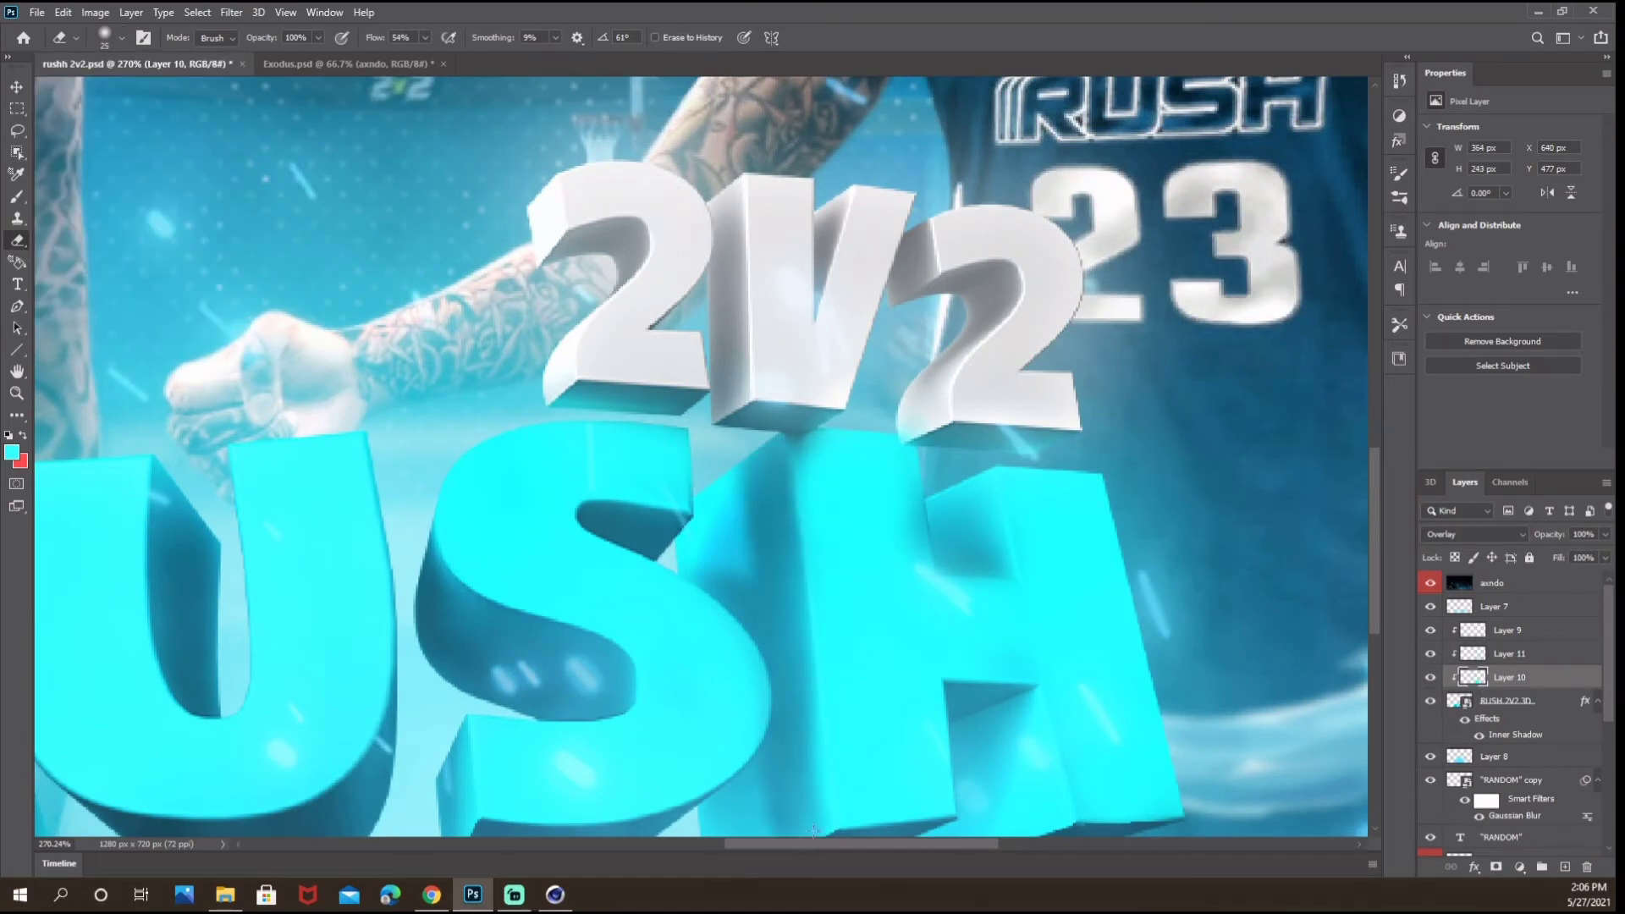
{"action": "scroll", "coordinate": [729, 490], "scroll_direction": "down", "scroll_amount": 5}
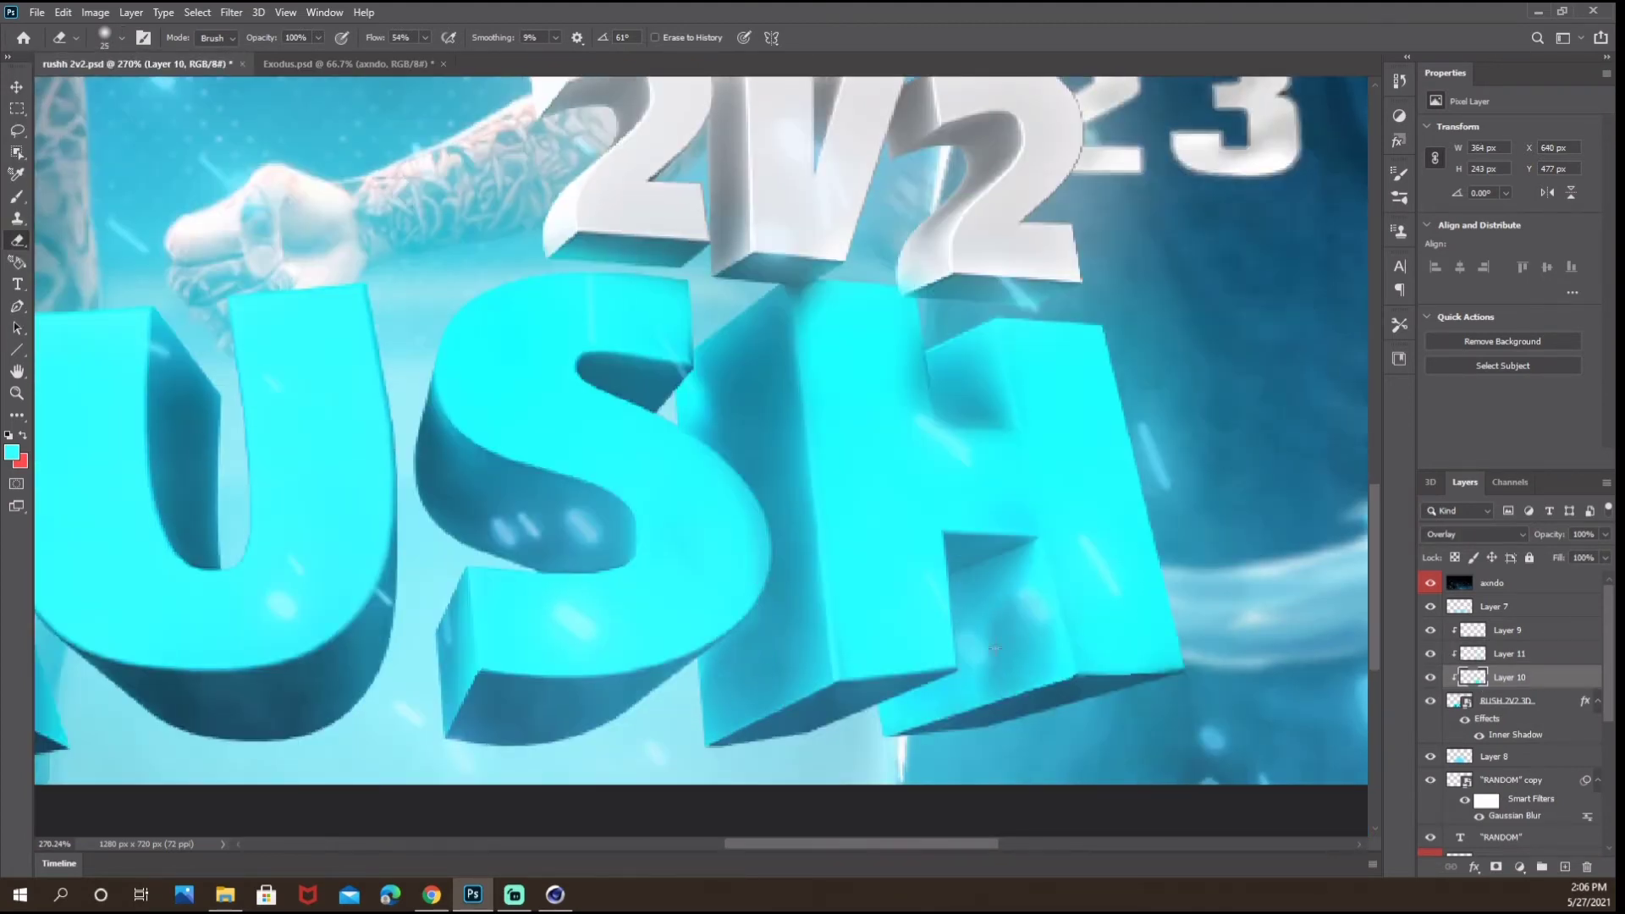
{"action": "key", "text": "ctrl+0"}
Keep Layer 10 in Overlay mode and soften its cyan paint with a Gaussian Blur.
{"action": "left_click", "coordinate": [1475, 534]}
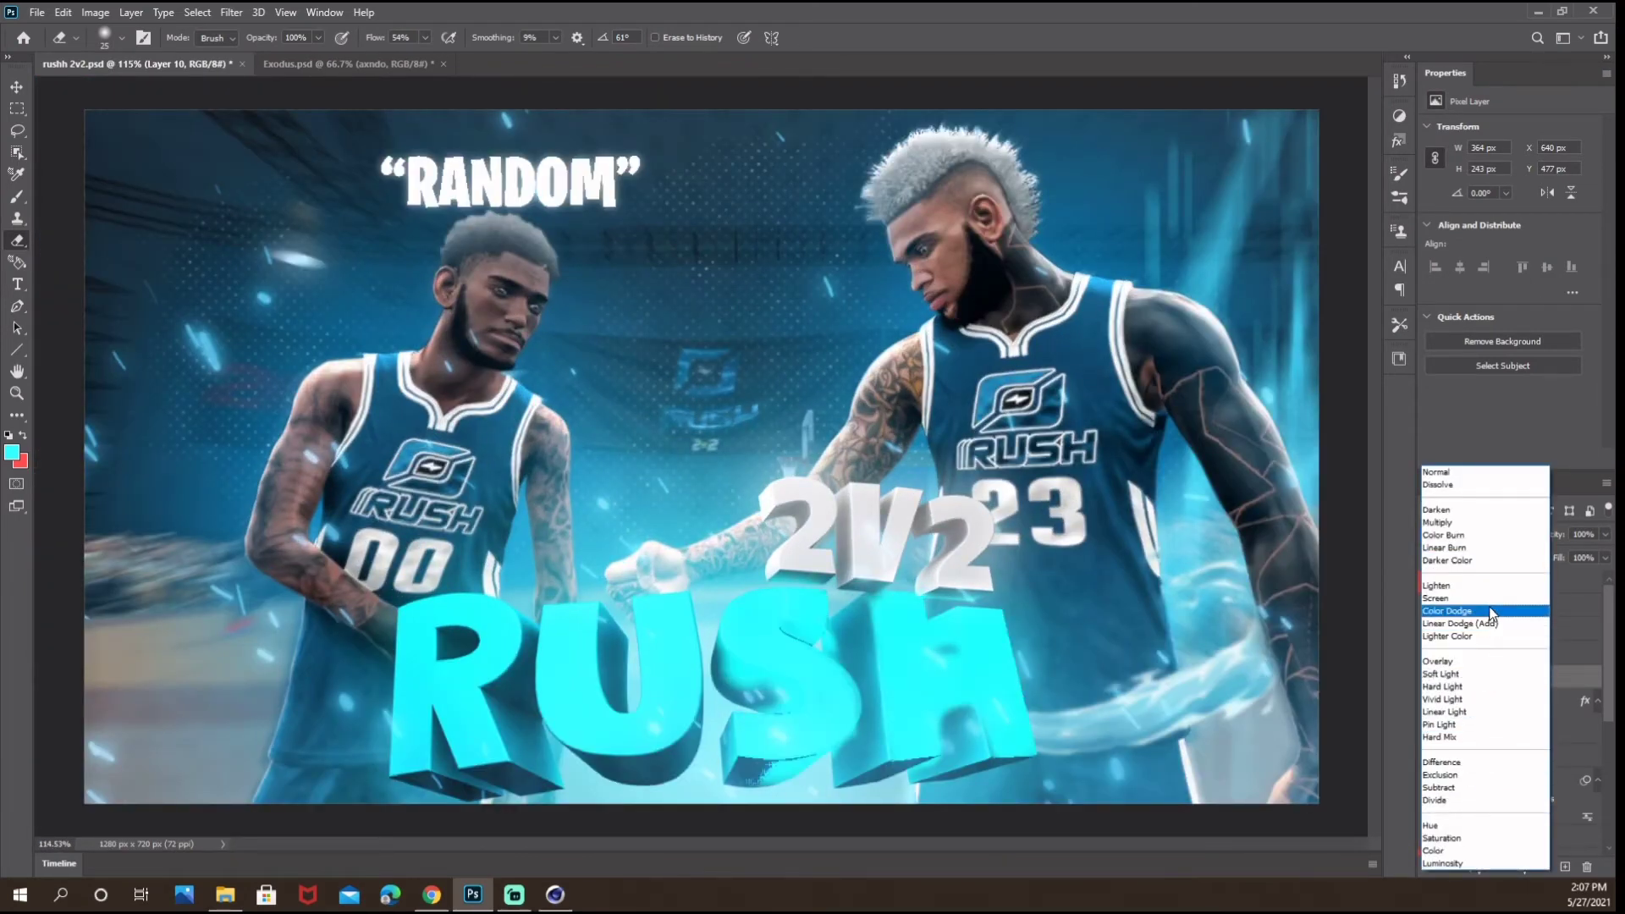
{"action": "left_click", "coordinate": [1465, 660]}
{"action": "left_click", "coordinate": [231, 12]}
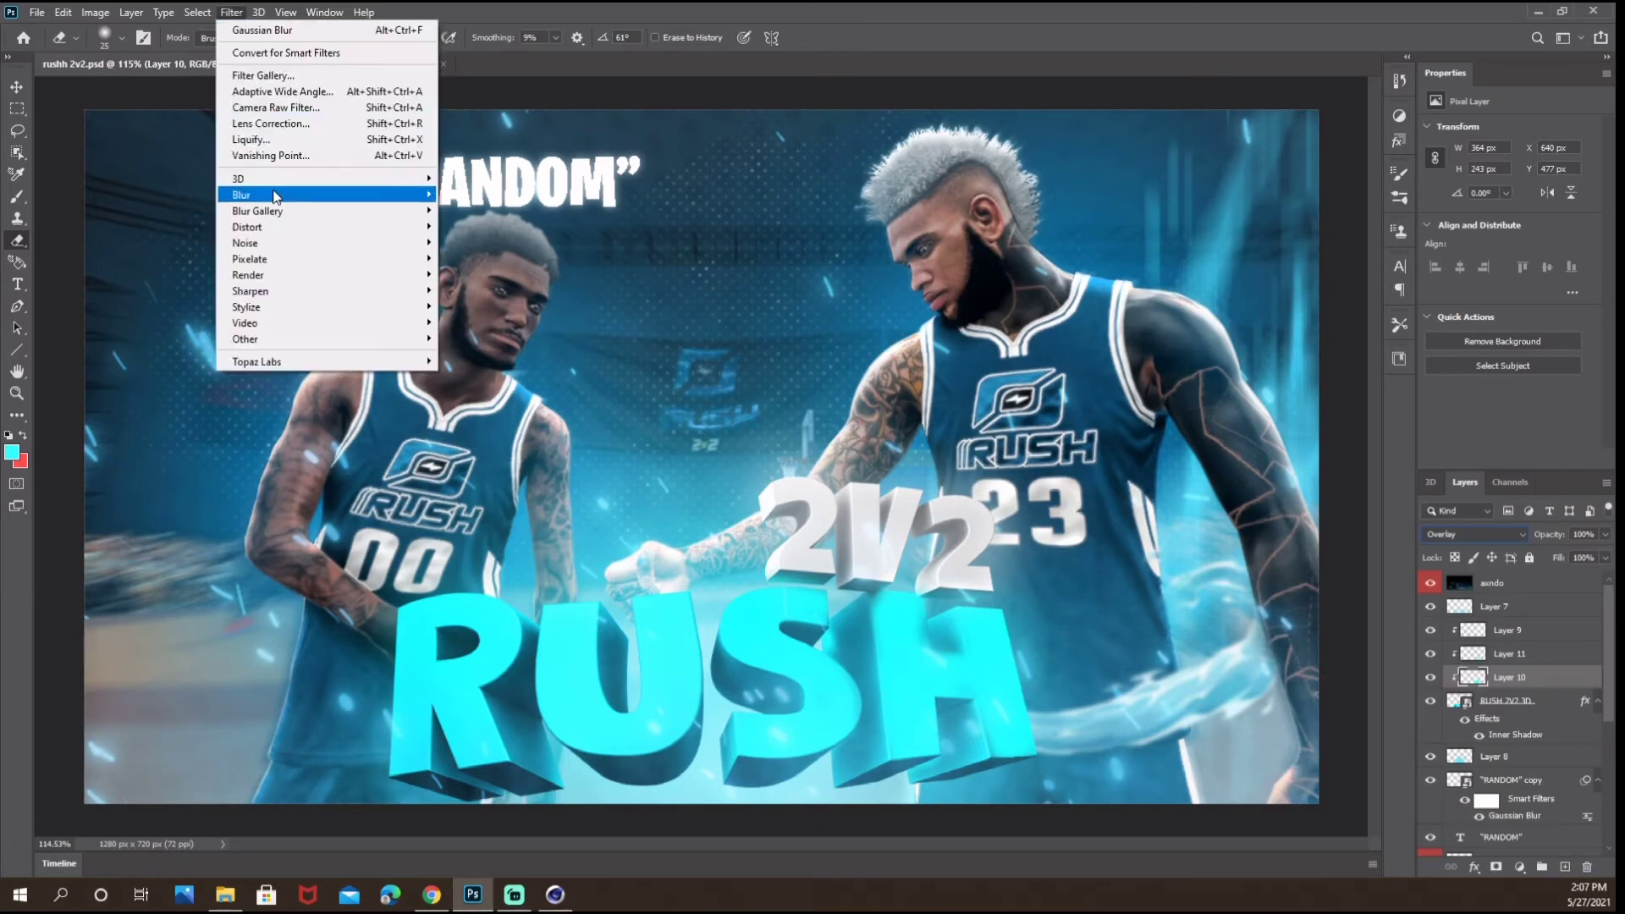
{"action": "mouse_move", "coordinate": [278, 199]}
{"action": "left_click", "coordinate": [474, 254]}
{"action": "left_click", "coordinate": [1035, 139]}
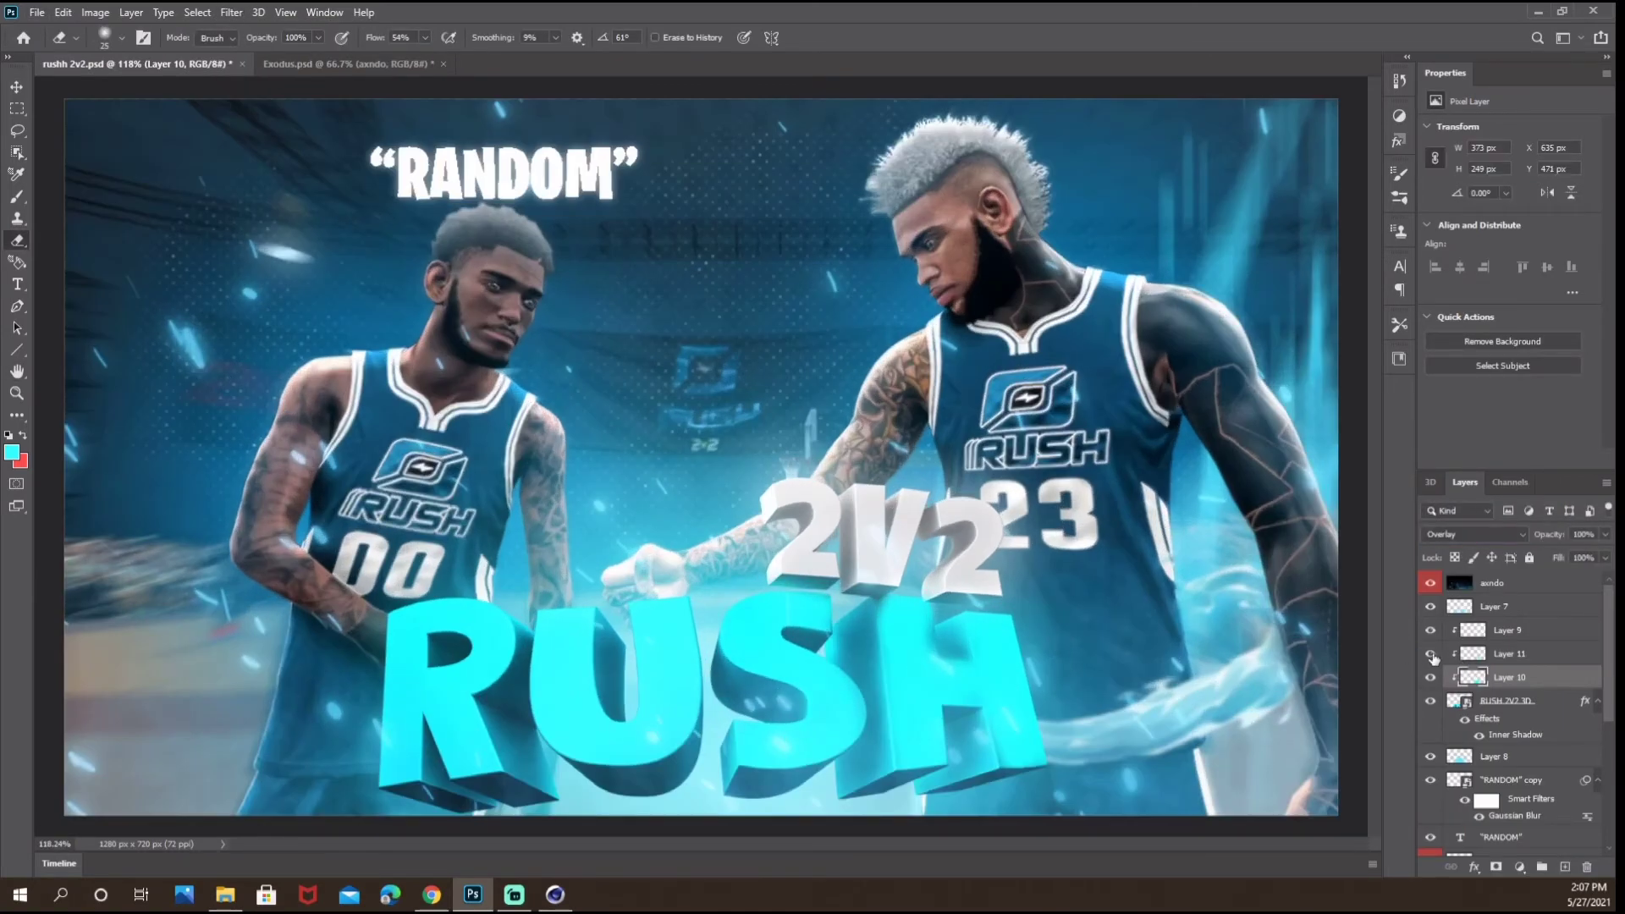
Hide Layer 11 and reduce Layer 10's opacity to 76%.
{"action": "left_click", "coordinate": [1430, 655]}
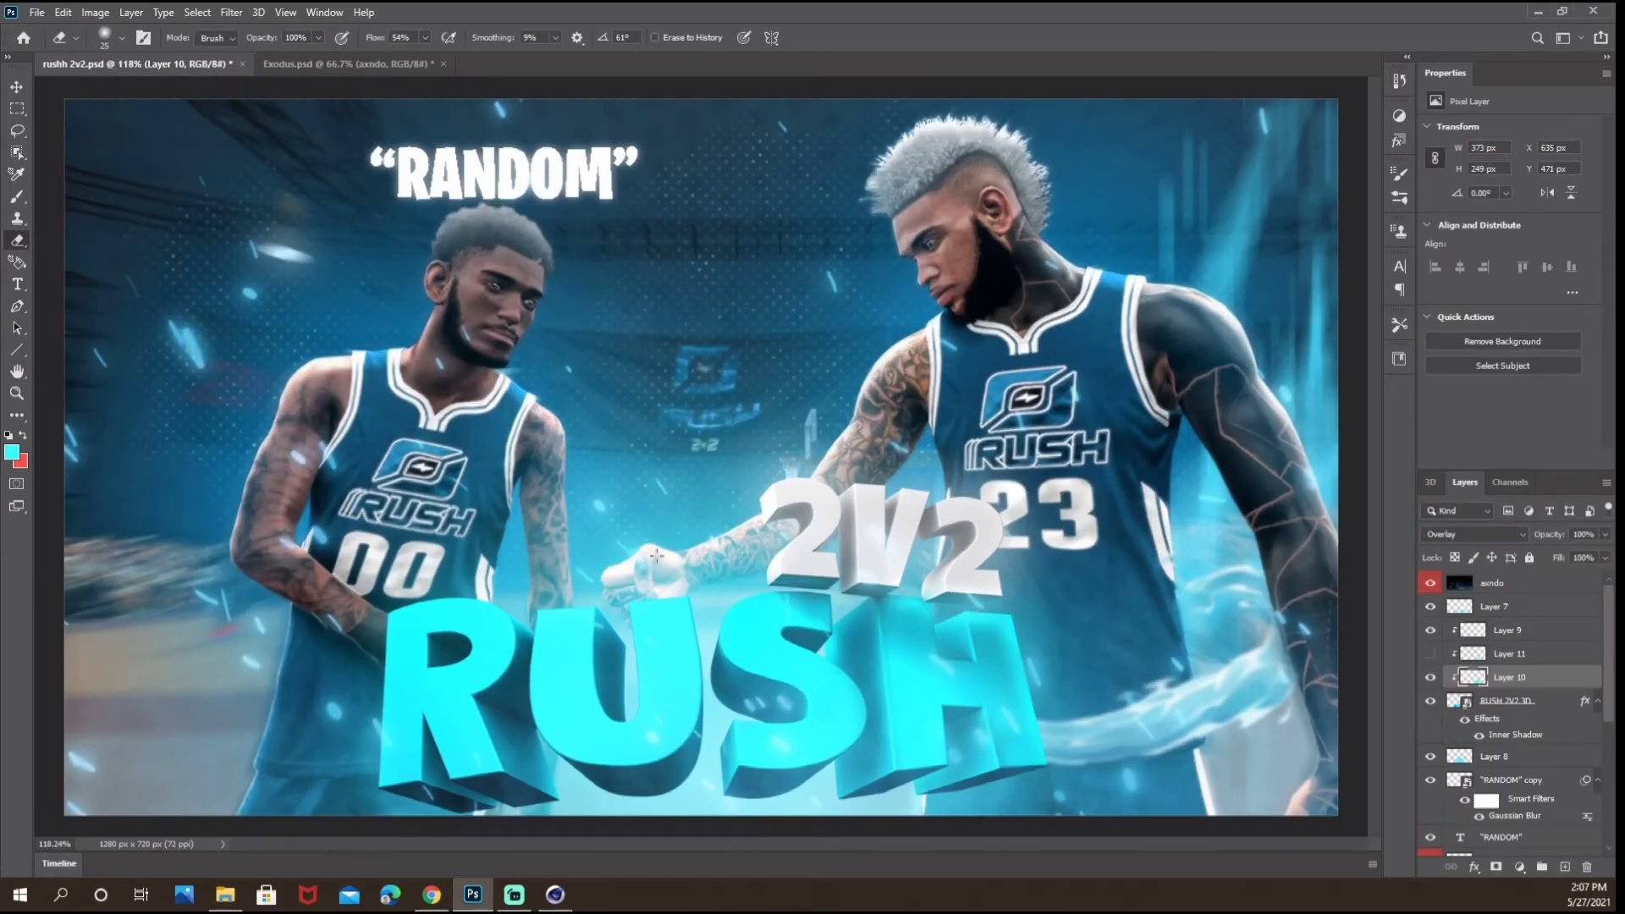
{"action": "scroll", "coordinate": [338, 501], "scroll_direction": "down", "scroll_amount": 6}
{"action": "scroll", "coordinate": [1075, 638], "scroll_direction": "up", "scroll_amount": 3}
{"action": "left_click_drag", "start_coordinate": [1606, 535], "coordinate": [1588, 556]}
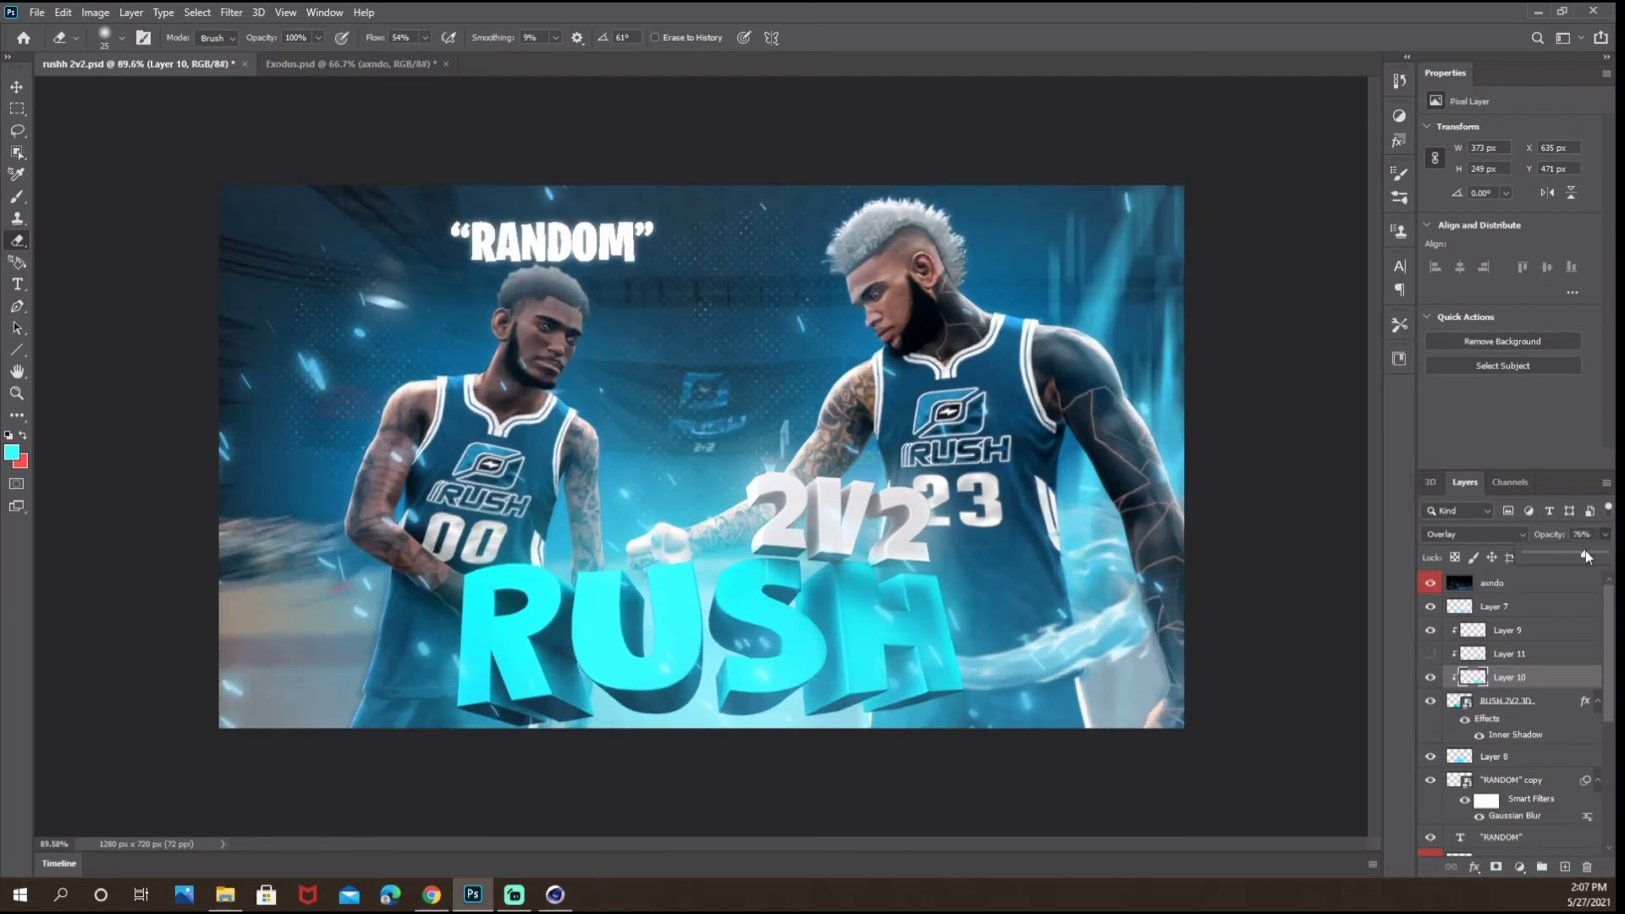
{"action": "left_click", "coordinate": [17, 87]}
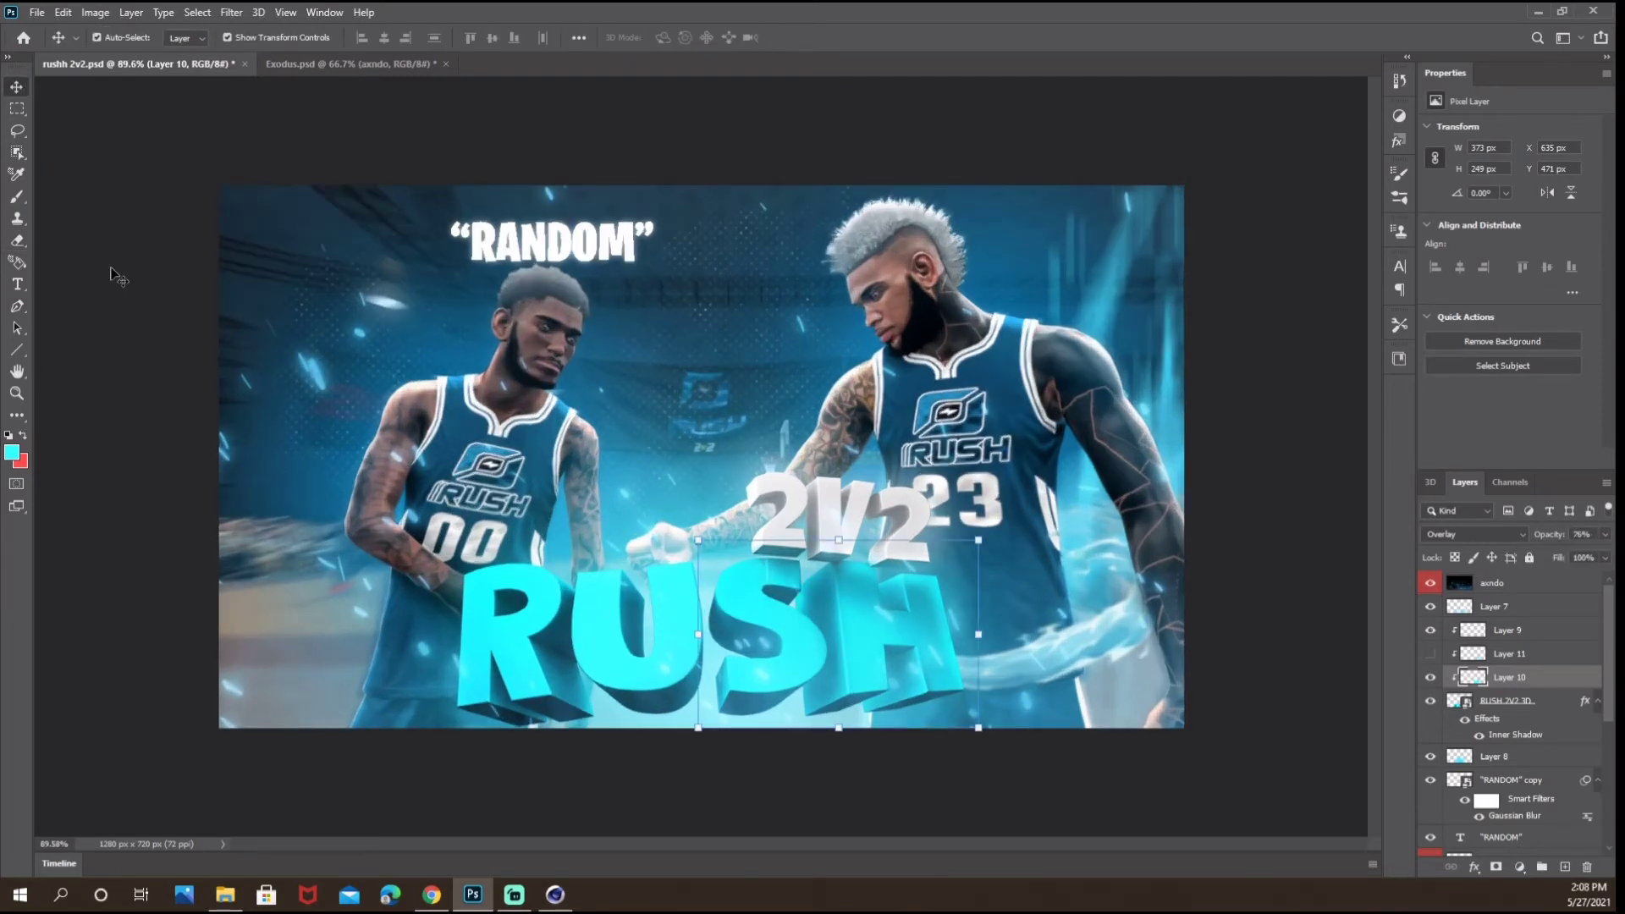
{"action": "left_click", "coordinate": [93, 197]}
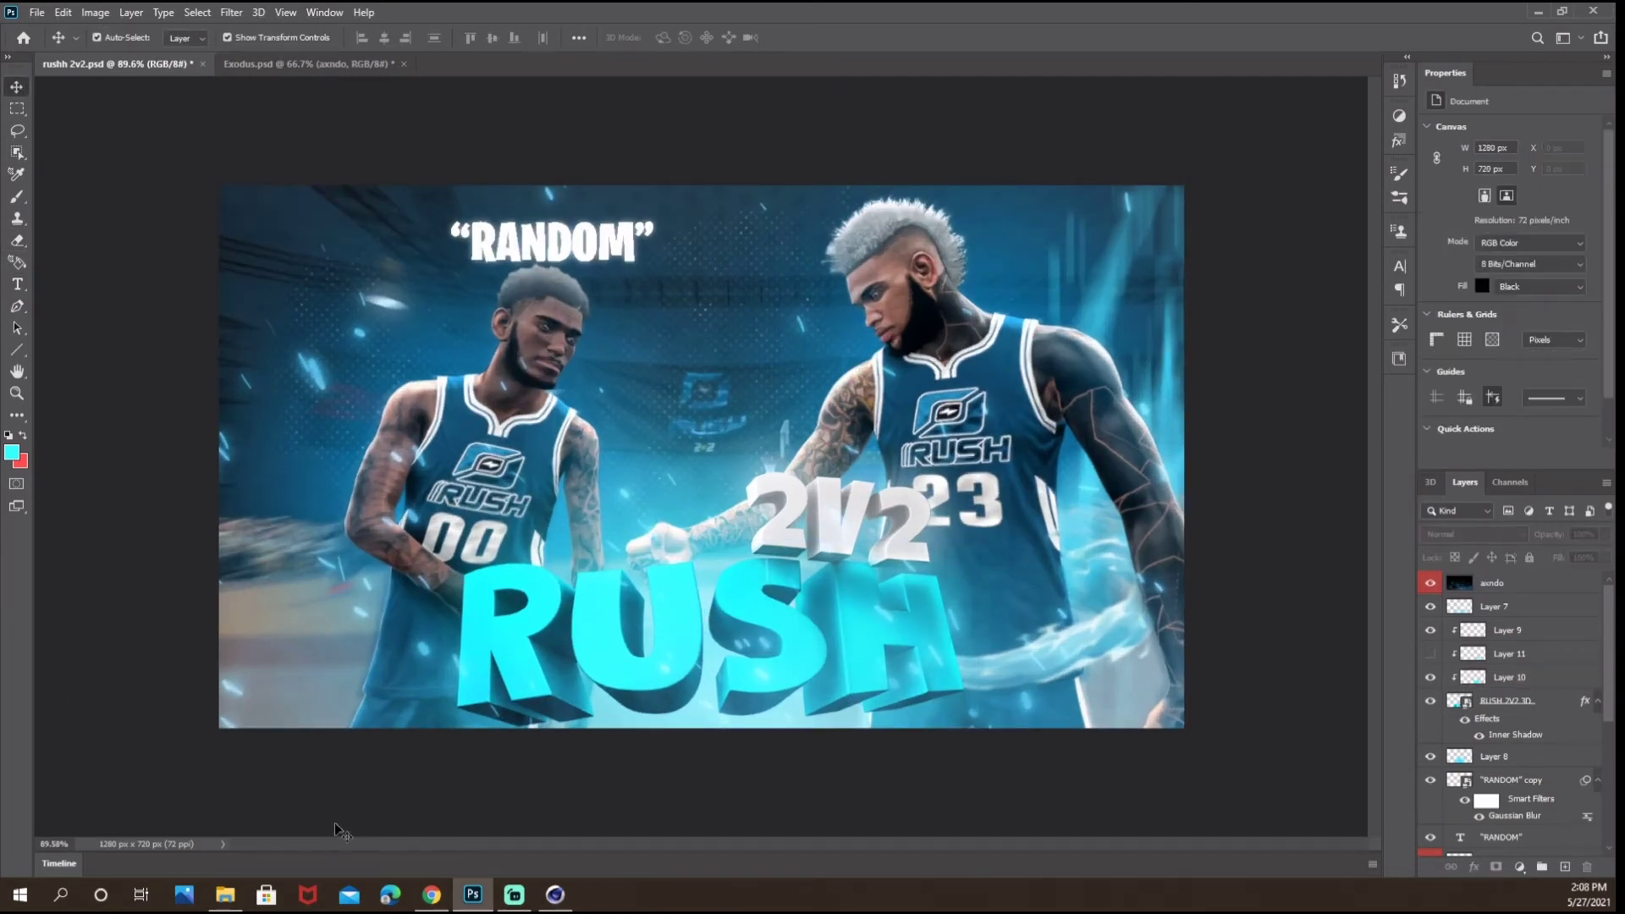
Switch to File Explorer, search Downloads for RUSH, and open rush thumbnail.psd in Photoshop.
{"action": "left_click", "coordinate": [225, 895]}
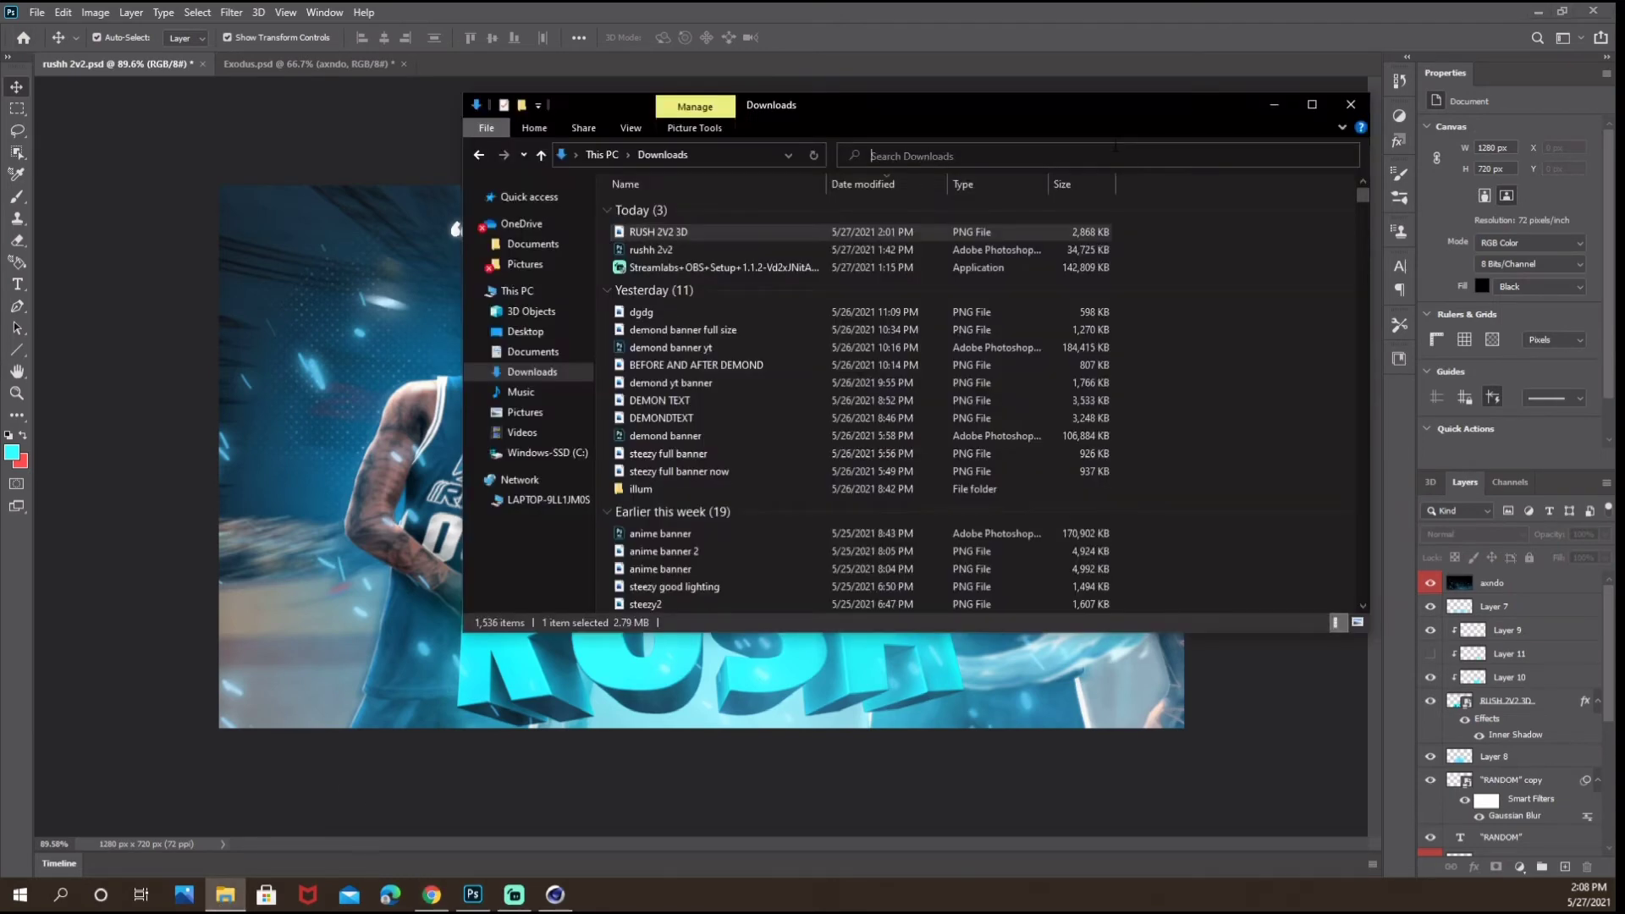
{"action": "left_click", "coordinate": [1005, 155]}
{"action": "type", "text": "RUSH"}
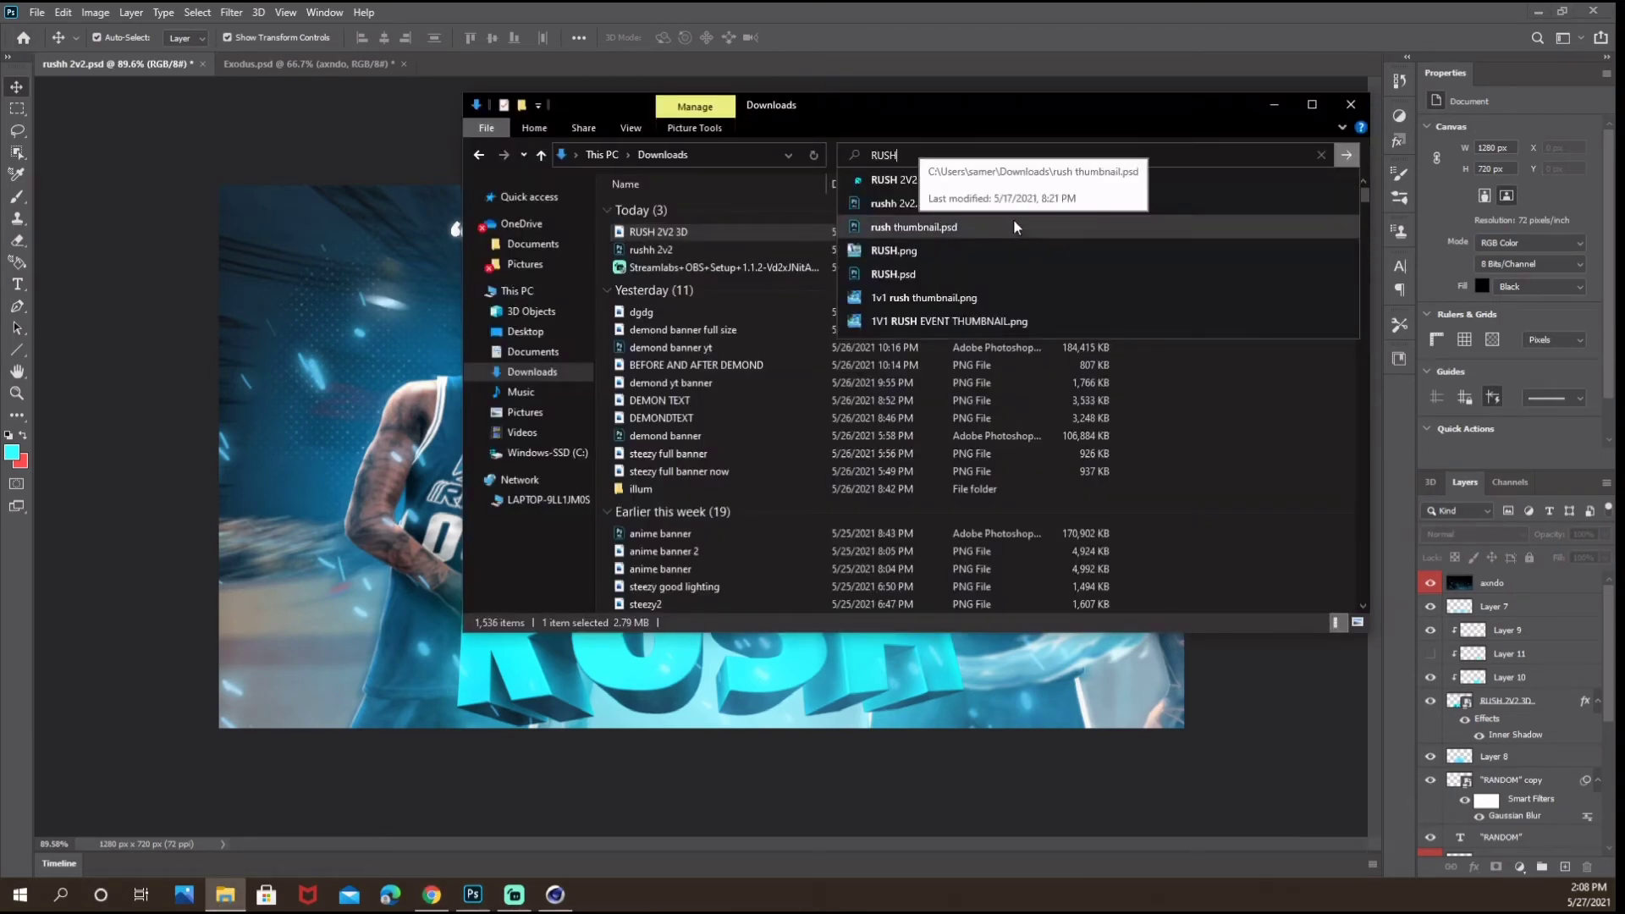
{"action": "left_click", "coordinate": [1058, 237]}
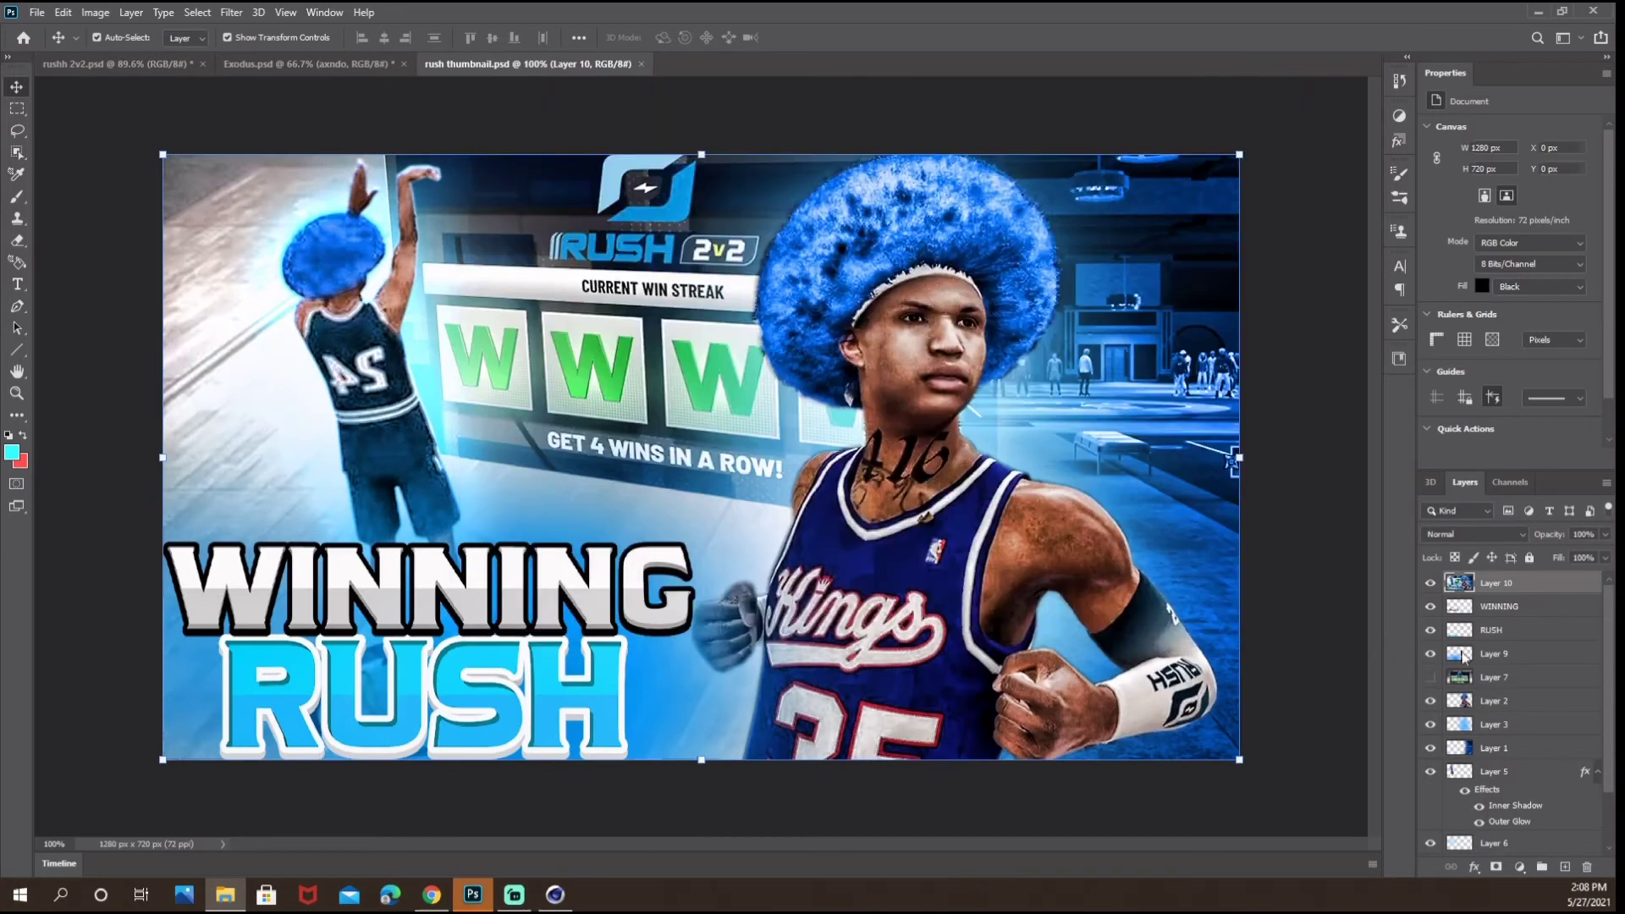
Copy the Rush 2v2 win-streak board into rushh 2v2.psd, move its layer below the players, and enlarge it slightly behind them.
{"action": "left_click_drag", "start_coordinate": [1494, 797], "coordinate": [780, 434]}
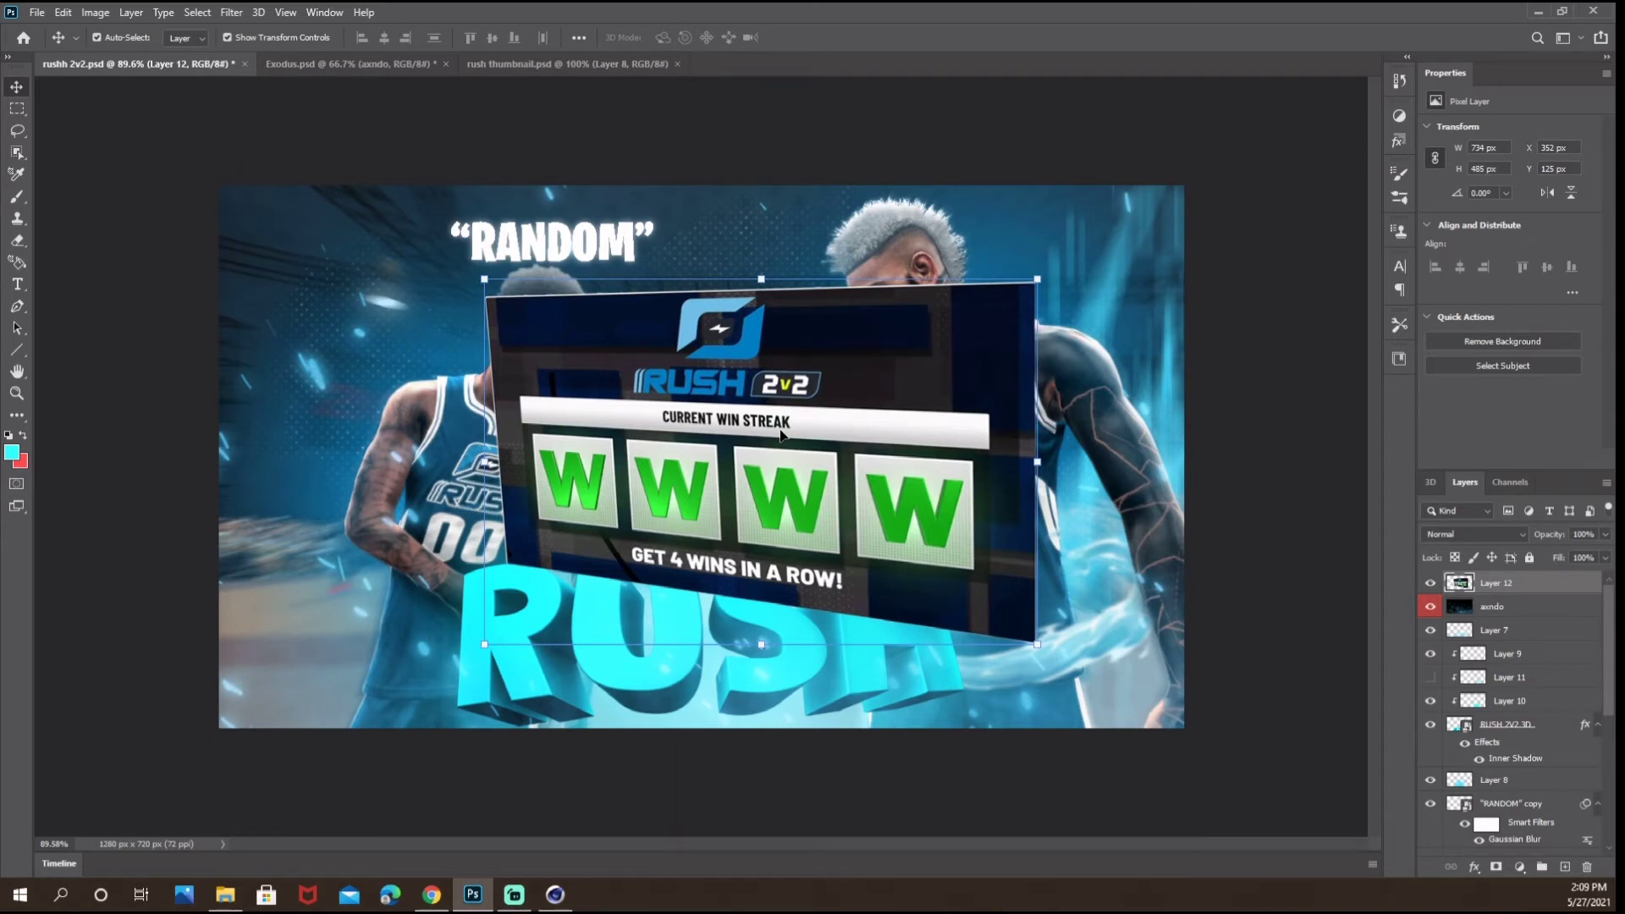
{"action": "left_click_drag", "start_coordinate": [1532, 910], "coordinate": [1489, 716]}
{"action": "left_click_drag", "start_coordinate": [761, 280], "coordinate": [761, 272]}
{"action": "left_click_drag", "start_coordinate": [775, 340], "coordinate": [786, 420]}
{"action": "key", "text": "Return"}
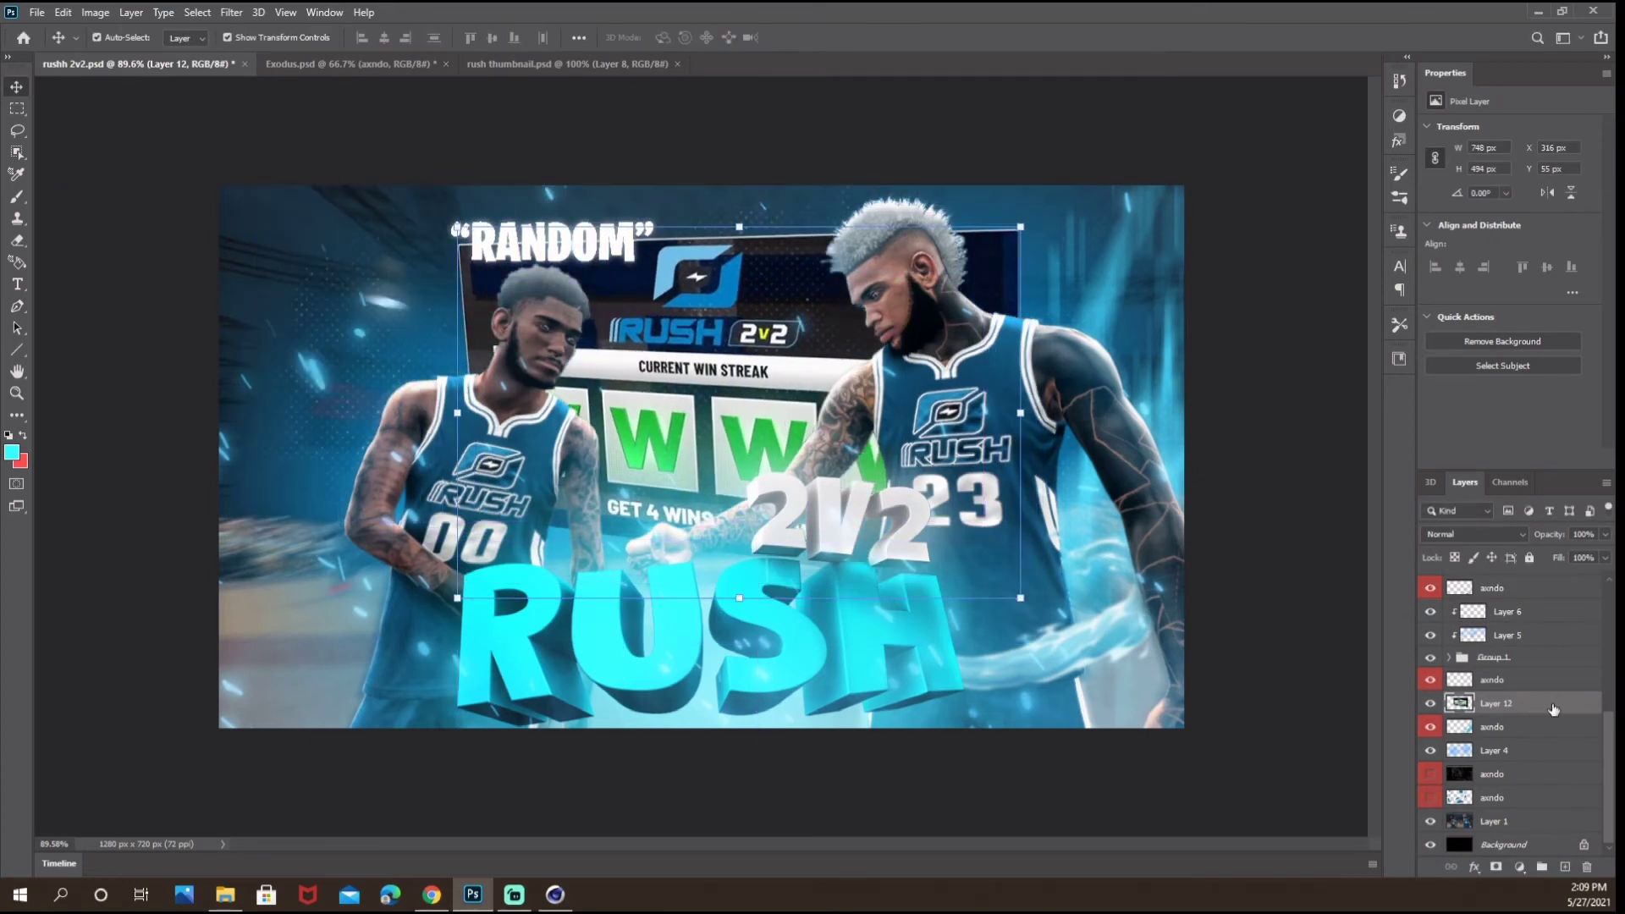
Give the win-streak board on Layer 12 a white Overlay inner shadow and a white inner glow.
{"action": "double_click", "coordinate": [1554, 710]}
{"action": "left_click", "coordinate": [916, 305]}
{"action": "left_click", "coordinate": [917, 327]}
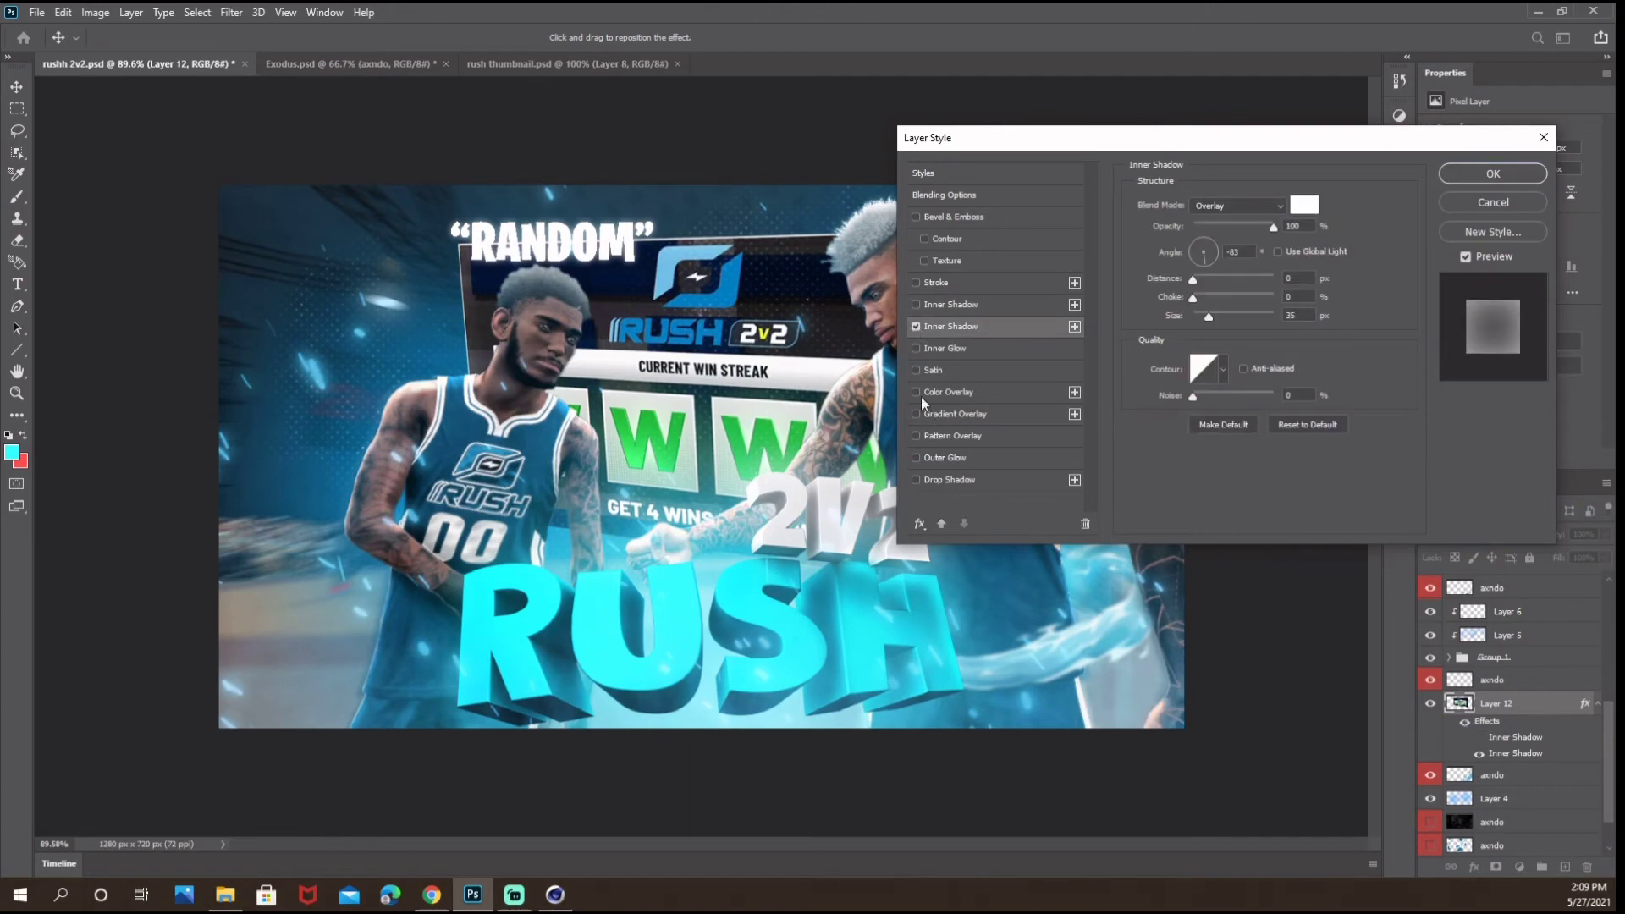
{"action": "left_click", "coordinate": [944, 348]}
{"action": "left_click", "coordinate": [1172, 262]}
{"action": "left_click_drag", "start_coordinate": [1269, 297], "coordinate": [1163, 207]}
{"action": "key", "text": "Return"}
{"action": "left_click", "coordinate": [1229, 203]}
{"action": "left_click", "coordinate": [1234, 368]}
{"action": "left_click", "coordinate": [1212, 367]}
Add a white ffffff outer glow to the win-streak board and apply the layer styles.
{"action": "left_click", "coordinate": [946, 458]}
{"action": "left_click", "coordinate": [1172, 261]}
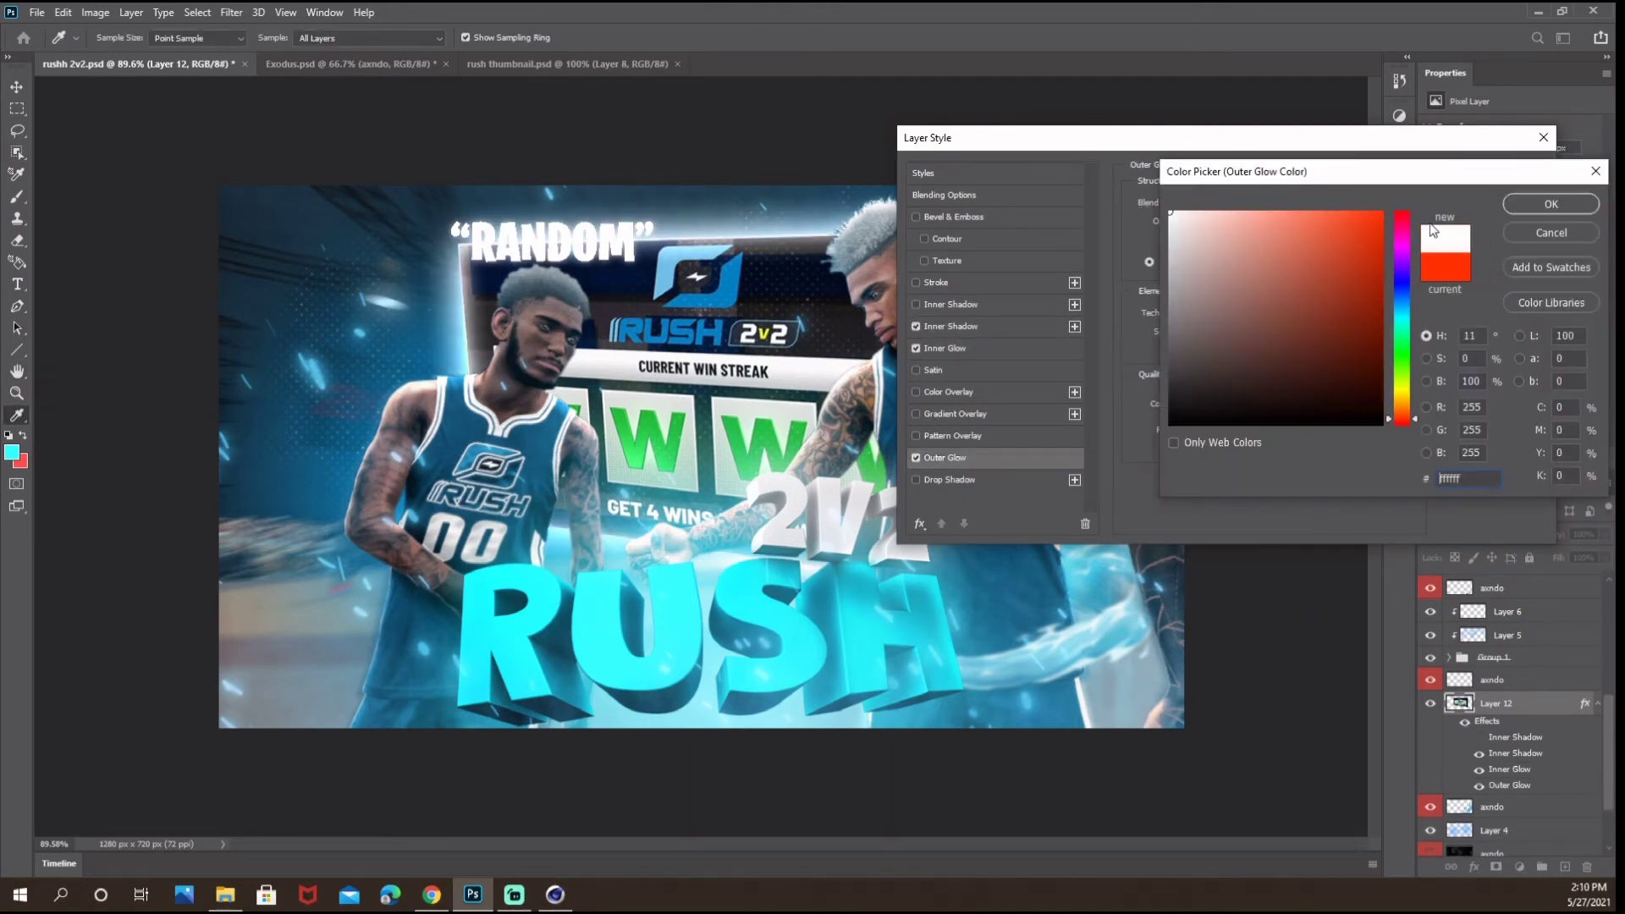
{"action": "left_click", "coordinate": [1549, 204]}
{"action": "left_click", "coordinate": [1492, 175]}
{"action": "left_click", "coordinate": [1274, 373]}
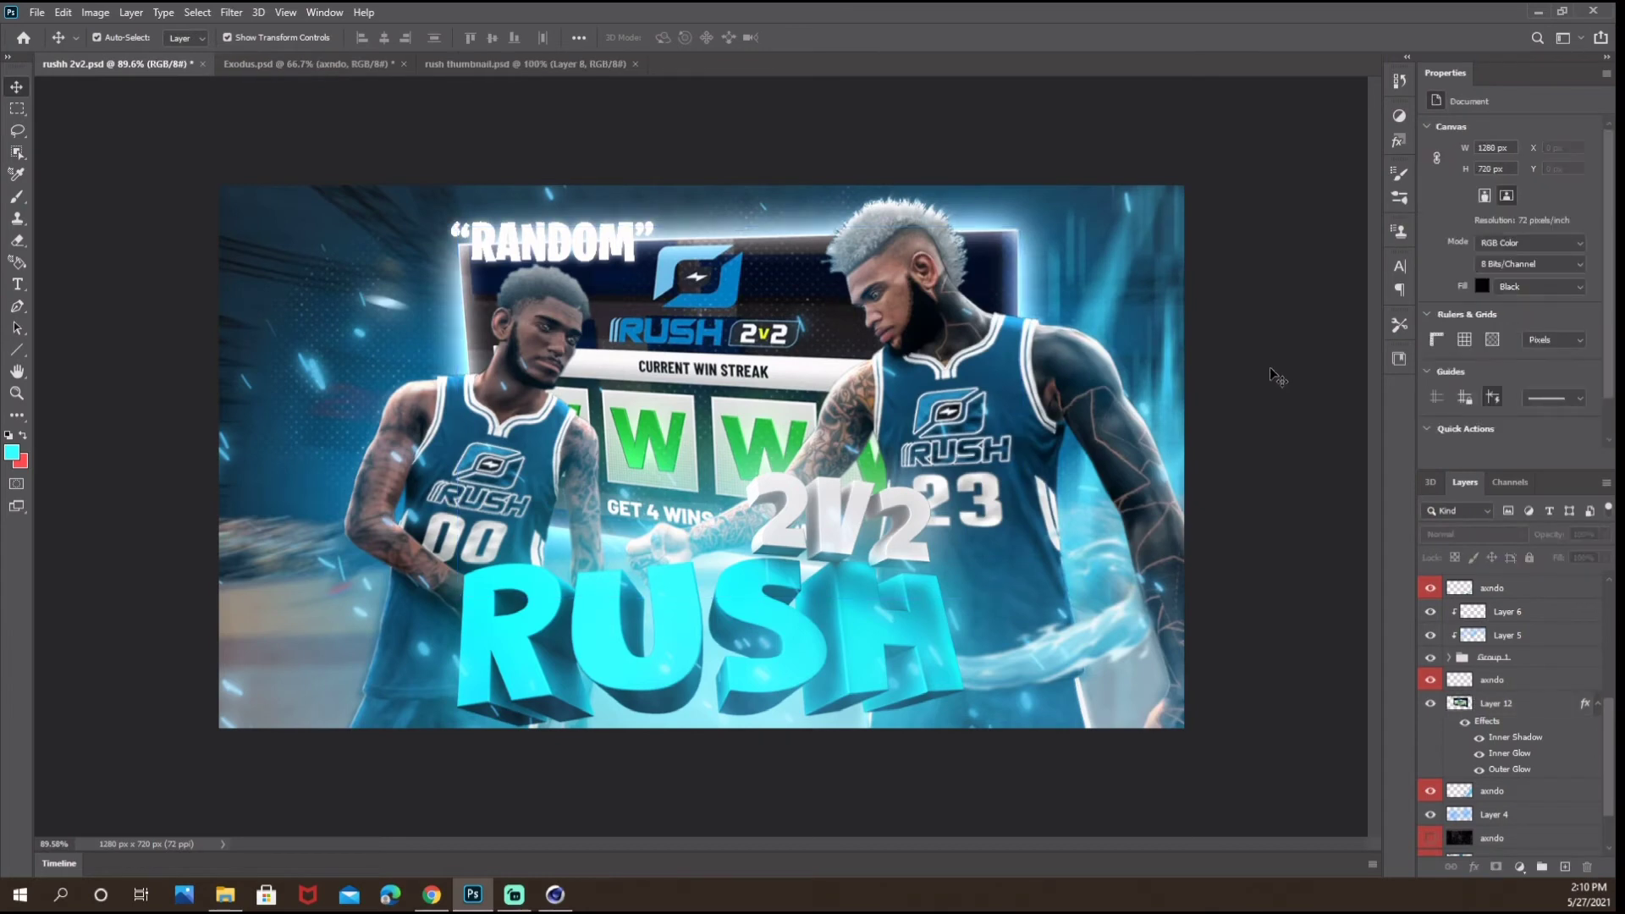
Scale the win-streak board on Layer 12 down to about 76% and move it up between the two players' heads.
{"action": "left_click", "coordinate": [1495, 711]}
{"action": "key", "text": "ctrl+t"}
{"action": "left_click_drag", "start_coordinate": [749, 405], "coordinate": [748, 352]}
{"action": "left_click_drag", "start_coordinate": [738, 175], "coordinate": [738, 262]}
{"action": "left_click_drag", "start_coordinate": [738, 307], "coordinate": [724, 218]}
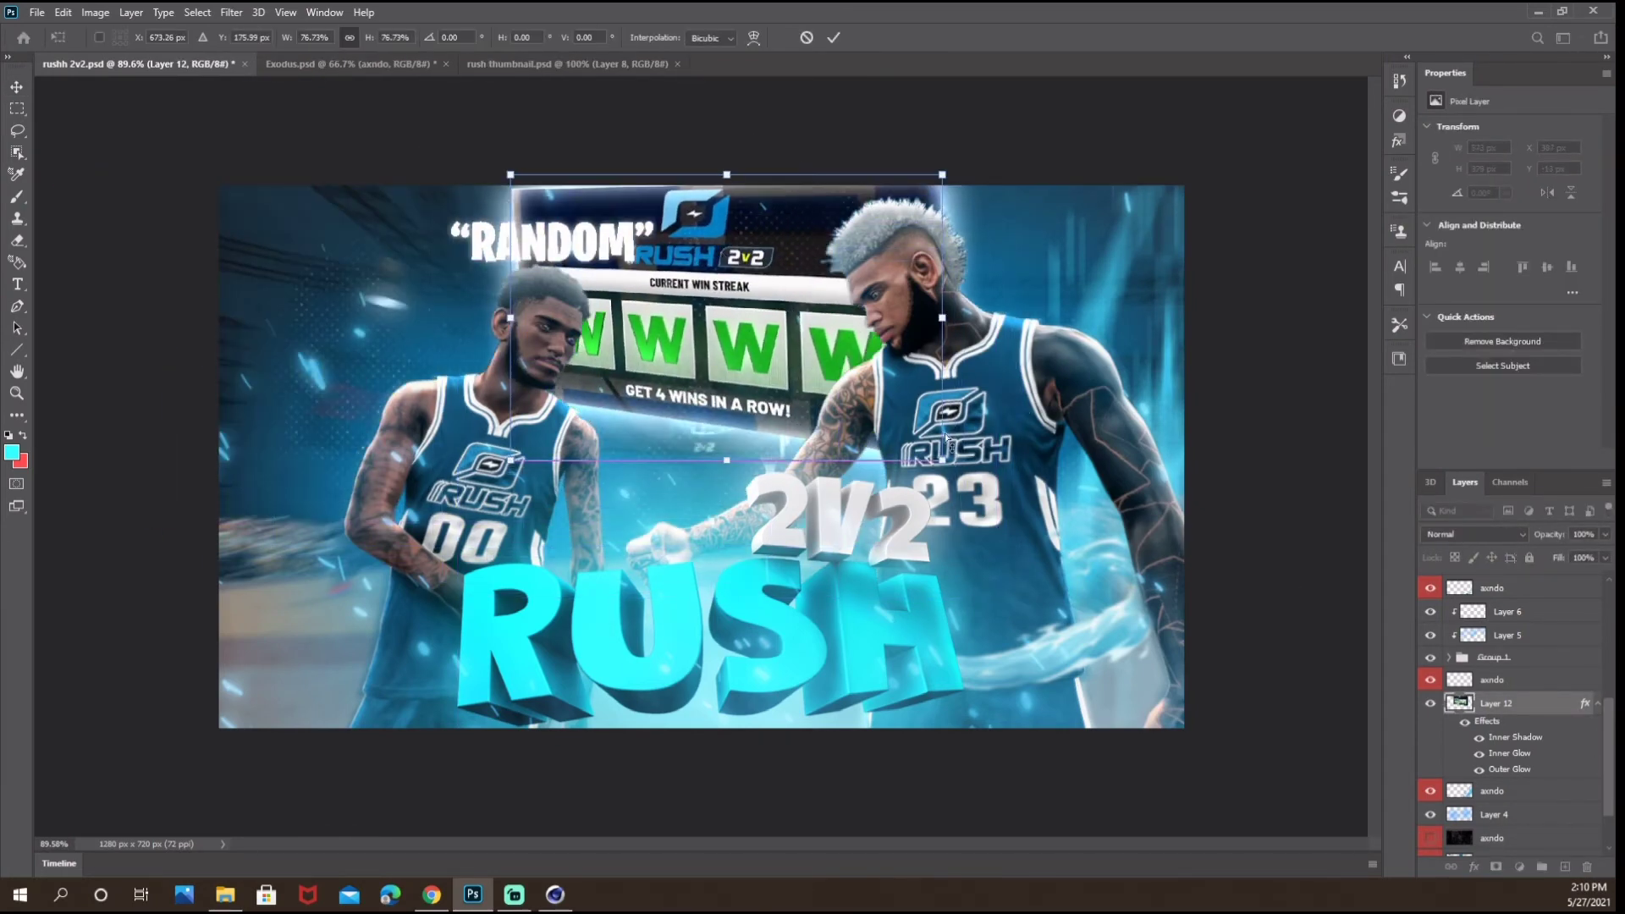
{"action": "left_click_drag", "start_coordinate": [942, 459], "coordinate": [939, 387]}
{"action": "mouse_move", "coordinate": [752, 357]}
{"action": "left_mouse_down"}
{"action": "mouse_move", "coordinate": [760, 408]}
{"action": "mouse_move", "coordinate": [757, 359]}
{"action": "left_mouse_up"}
{"action": "left_click", "coordinate": [1511, 703]}
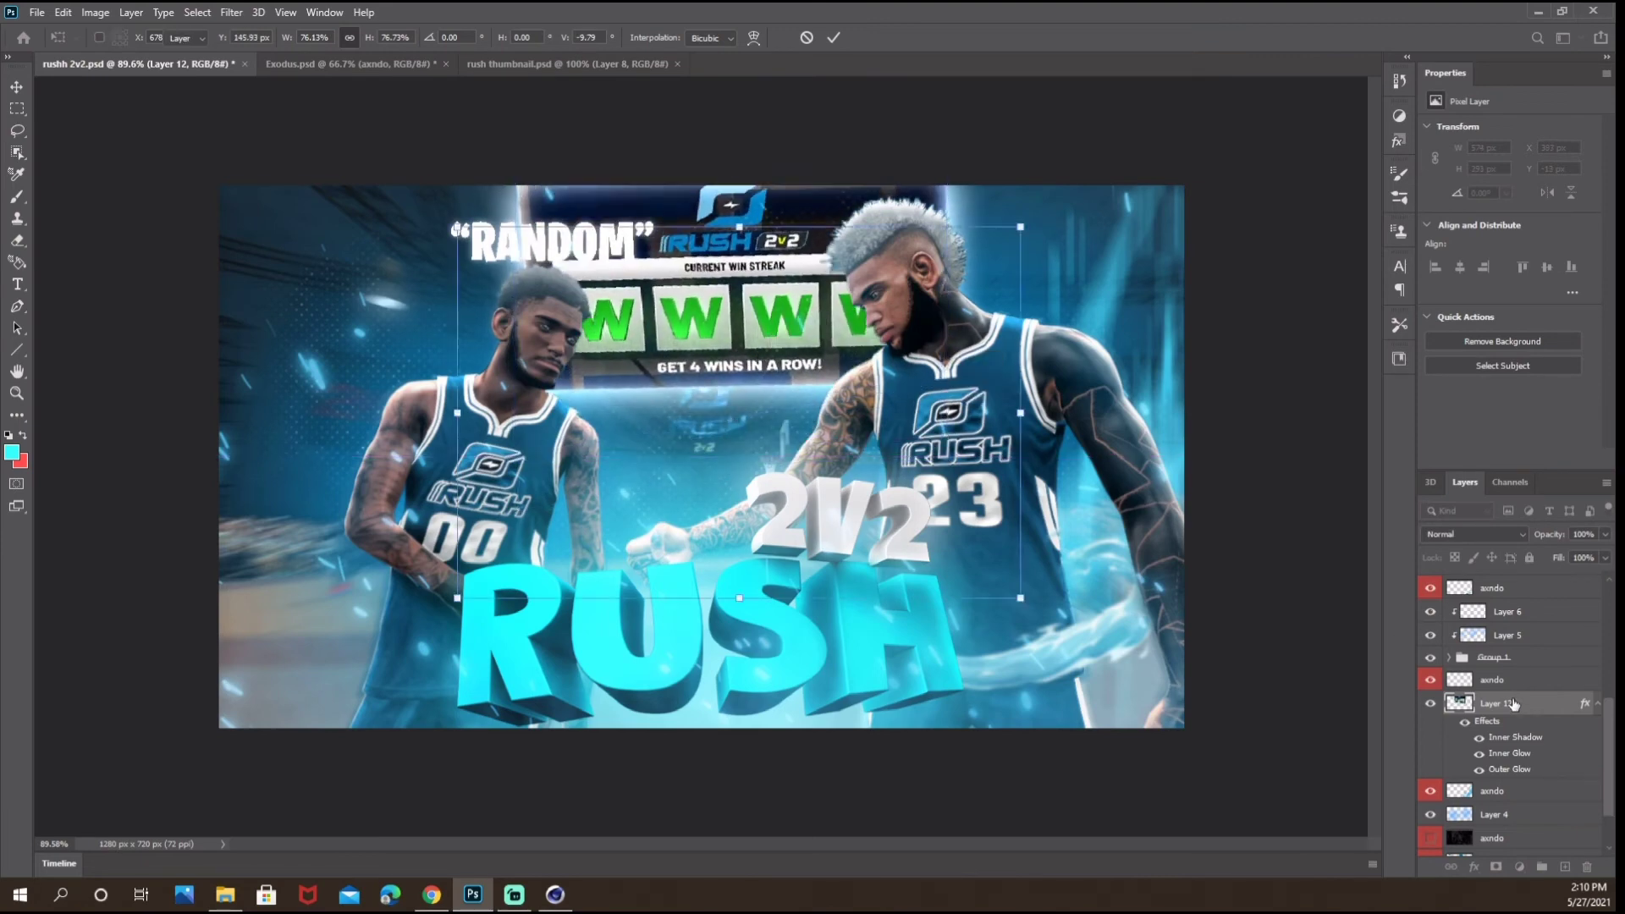
Apply a Gaussian Blur to the win-streak board and move Layer 12 below Layer 4 in the layer stack.
{"action": "left_click", "coordinate": [231, 11]}
{"action": "mouse_move", "coordinate": [266, 192]}
{"action": "left_click", "coordinate": [474, 264]}
{"action": "left_click_drag", "start_coordinate": [862, 368], "coordinate": [850, 368]}
{"action": "left_click", "coordinate": [1034, 139]}
{"action": "left_click_drag", "start_coordinate": [1524, 703], "coordinate": [1509, 830]}
{"action": "left_click", "coordinate": [1492, 784]}
{"action": "left_click", "coordinate": [1465, 768]}
{"action": "scroll", "coordinate": [1110, 668], "scroll_direction": "down", "scroll_amount": 2}
{"action": "scroll", "coordinate": [1110, 668], "scroll_direction": "up", "scroll_amount": 3}
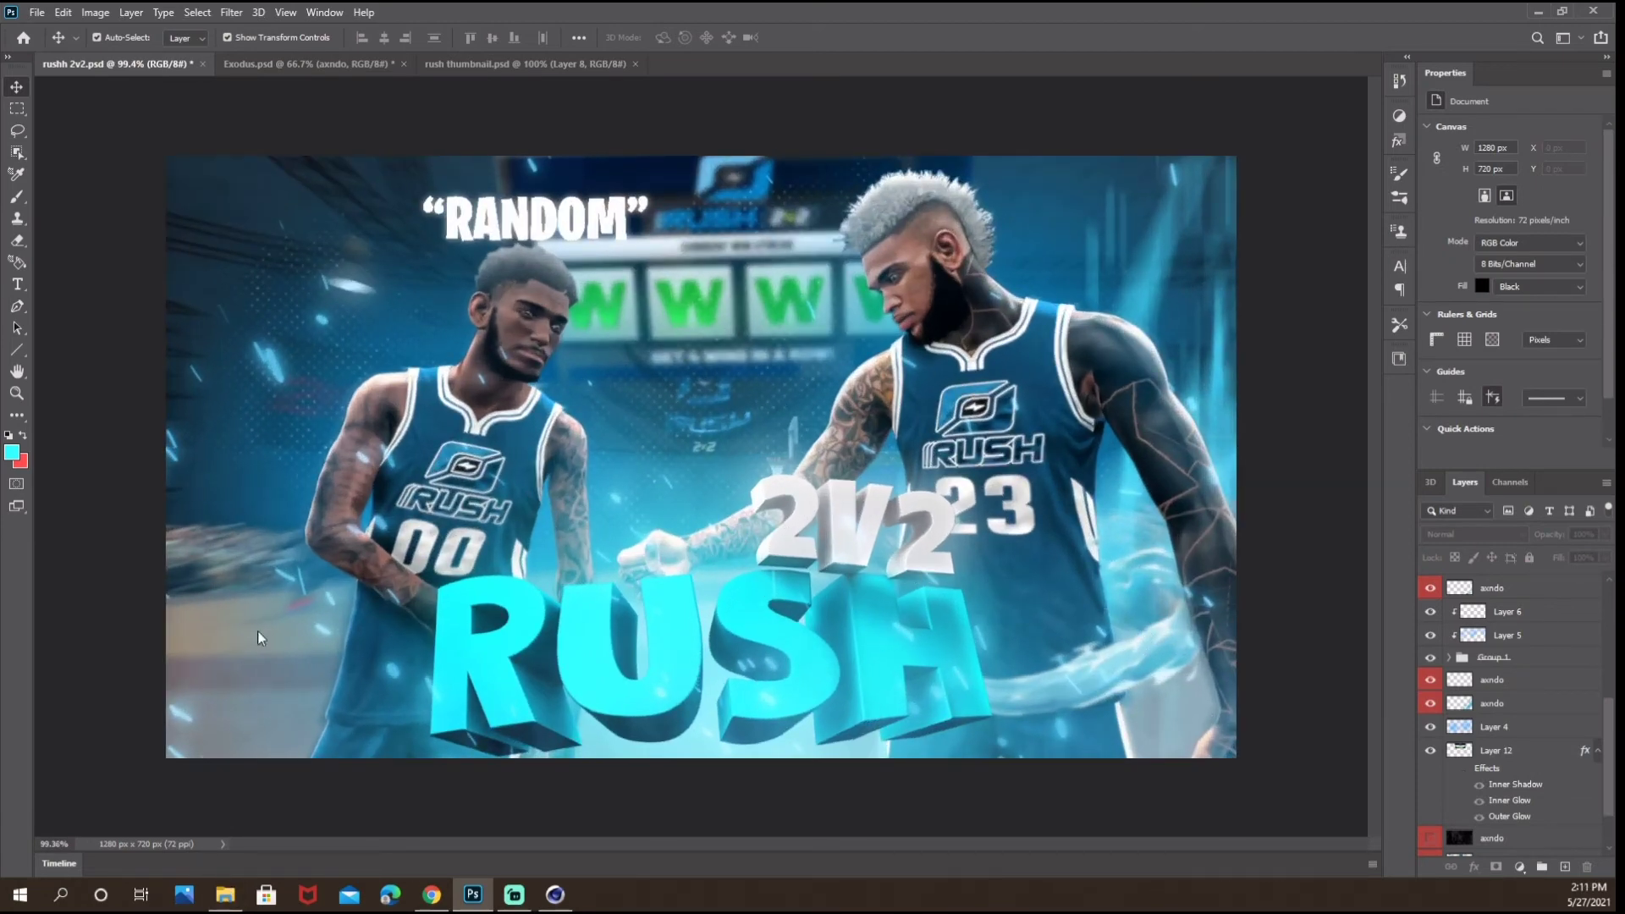
Look through the texture and FX layers in Exodus.psd by previewing them one at a time for a background effect.
{"action": "left_click", "coordinate": [466, 63]}
{"action": "left_click", "coordinate": [119, 63]}
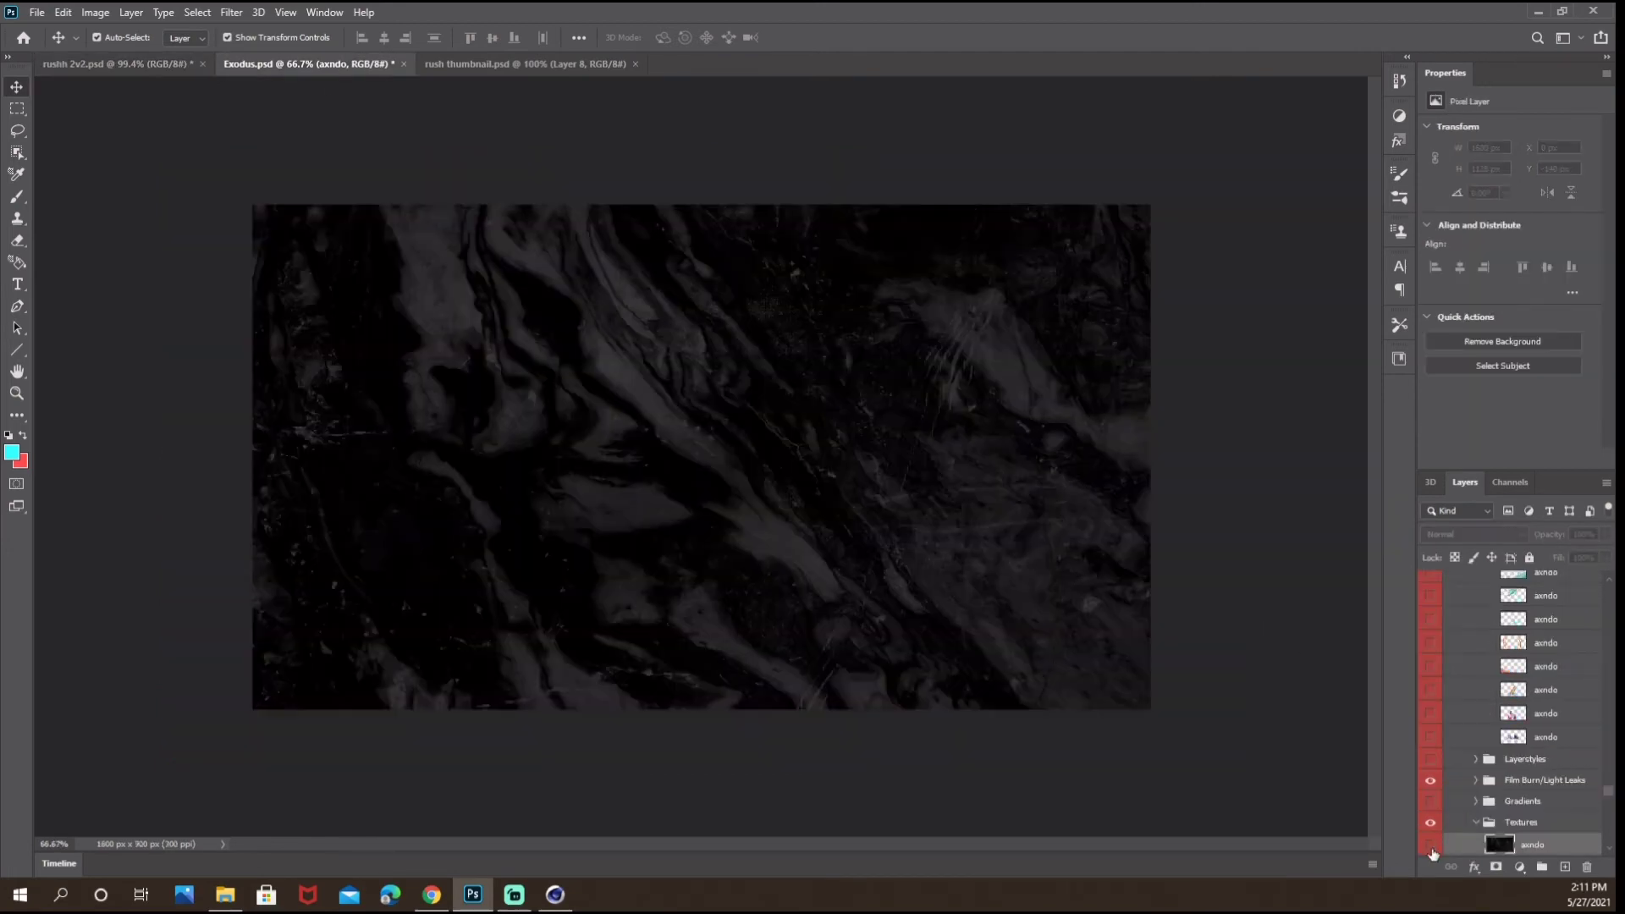
{"action": "left_click", "coordinate": [1430, 849]}
{"action": "scroll", "coordinate": [1433, 813], "scroll_direction": "down", "scroll_amount": 5}
{"action": "left_click", "coordinate": [1431, 771]}
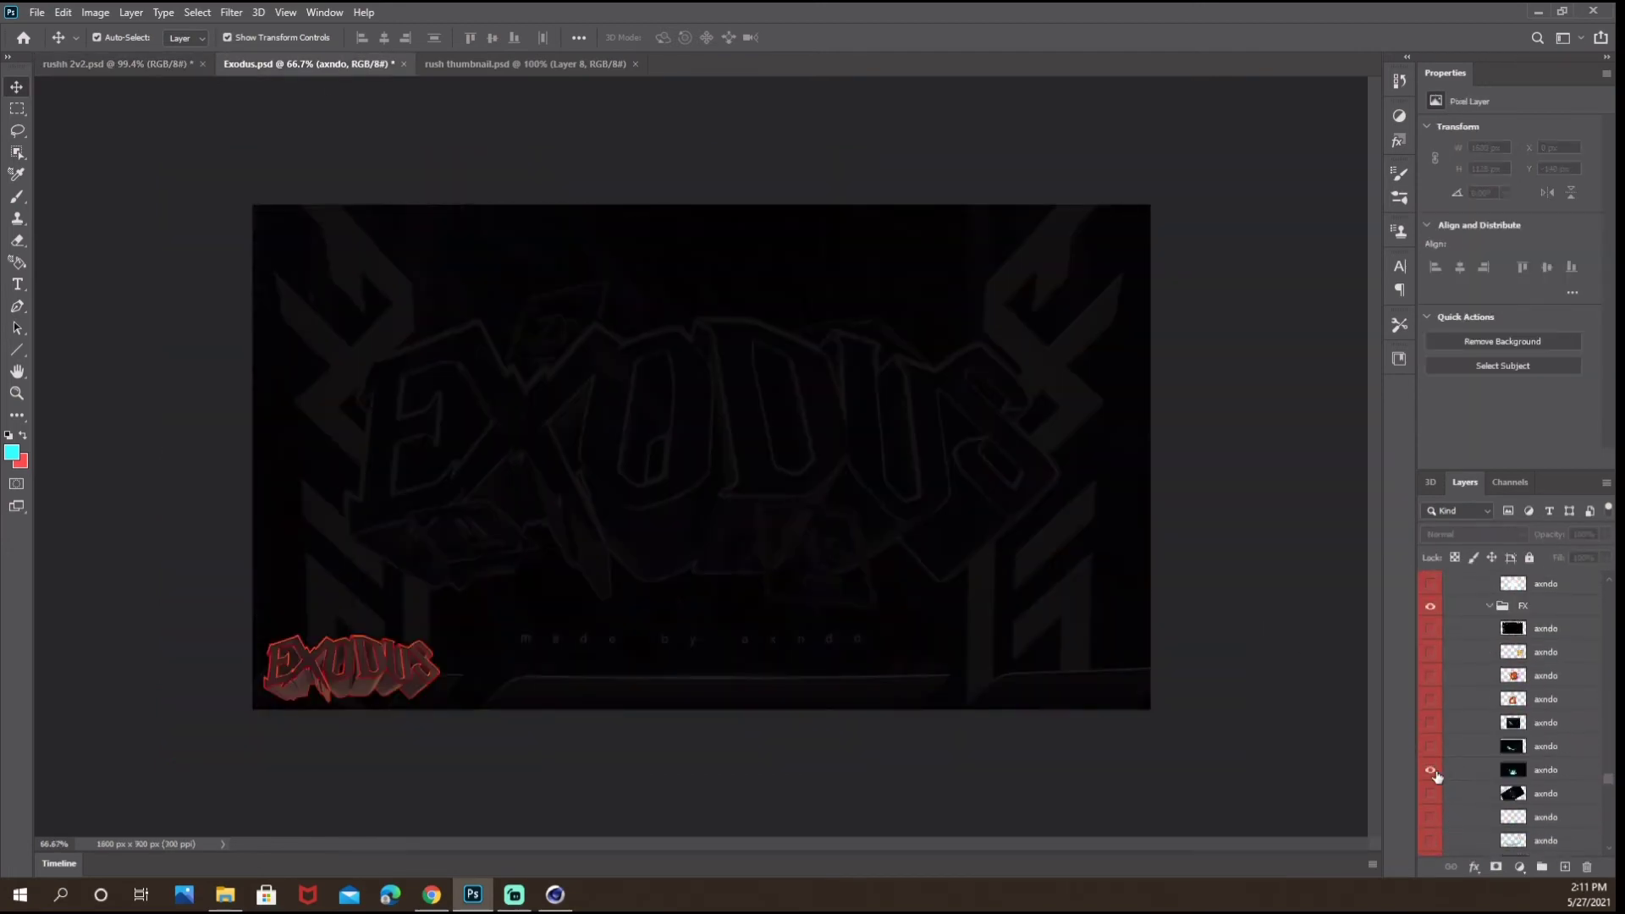
{"action": "left_click", "coordinate": [1431, 771]}
{"action": "left_click", "coordinate": [1431, 724]}
{"action": "left_click", "coordinate": [1430, 724]}
{"action": "double_click", "coordinate": [1431, 700]}
{"action": "left_click", "coordinate": [1430, 676]}
{"action": "scroll", "coordinate": [1439, 725], "scroll_direction": "down", "scroll_amount": 3}
{"action": "left_click", "coordinate": [1430, 752]}
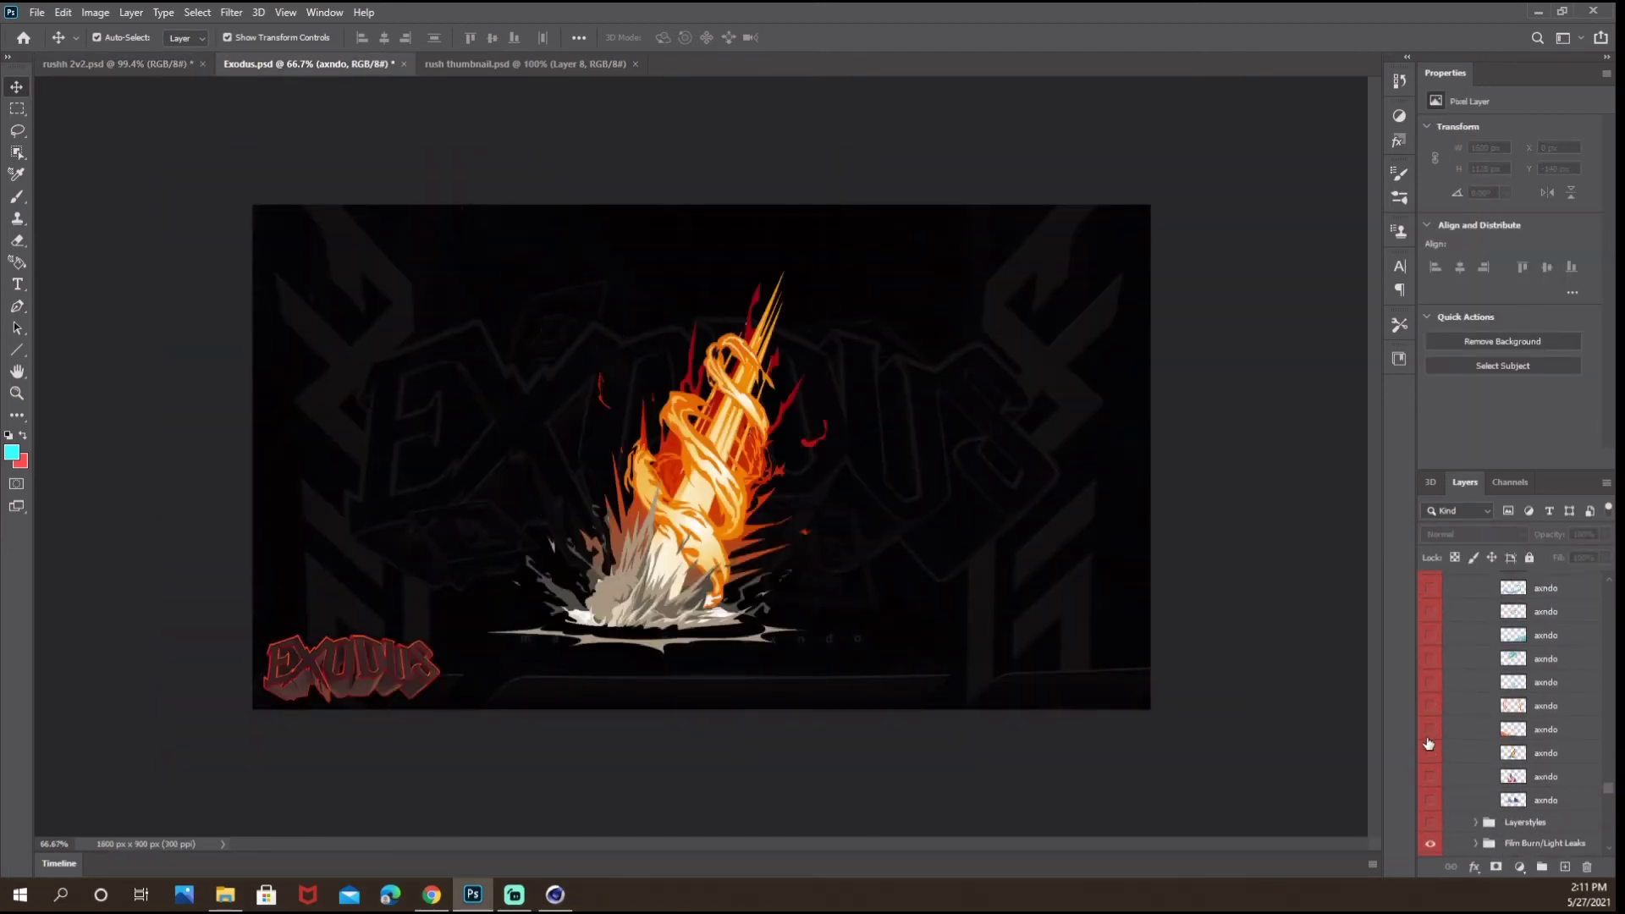
{"action": "left_click", "coordinate": [1430, 752]}
{"action": "left_click", "coordinate": [1431, 729]}
{"action": "left_click", "coordinate": [1431, 729]}
{"action": "left_click", "coordinate": [1431, 683]}
Copy the orange swirl rings from Exodus.psd into rushh 2v2.psd, position them across the canvas, and move them beneath the hidden dark texture layer.
{"action": "left_click", "coordinate": [1431, 705]}
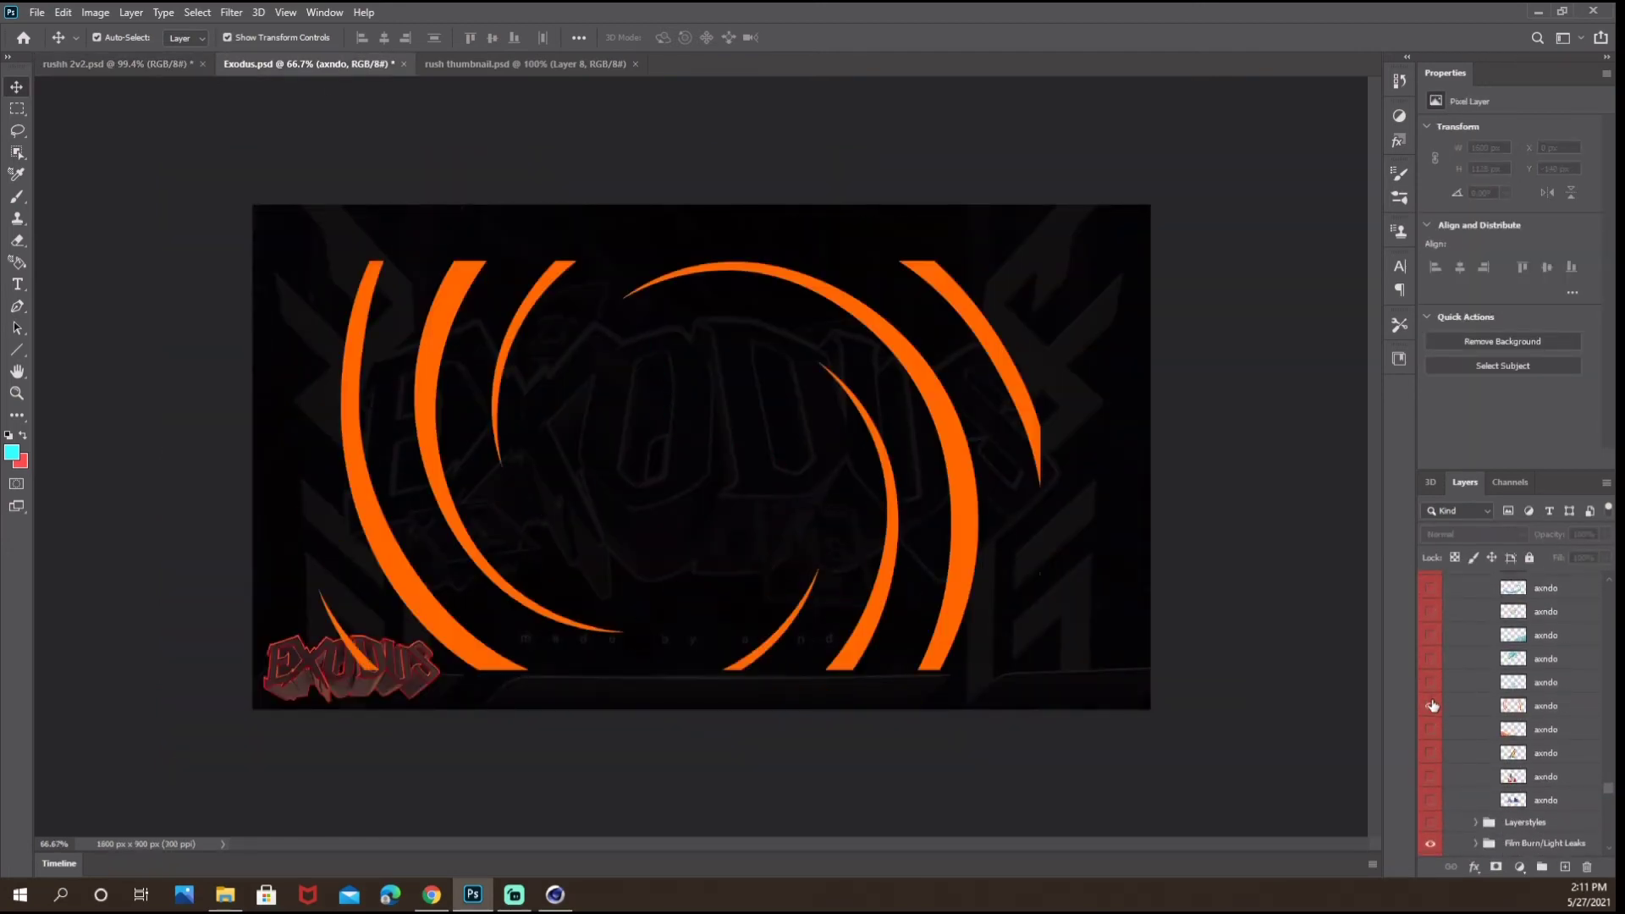
{"action": "left_click_drag", "start_coordinate": [1523, 705], "coordinate": [800, 466]}
{"action": "key", "text": "ctrl+t"}
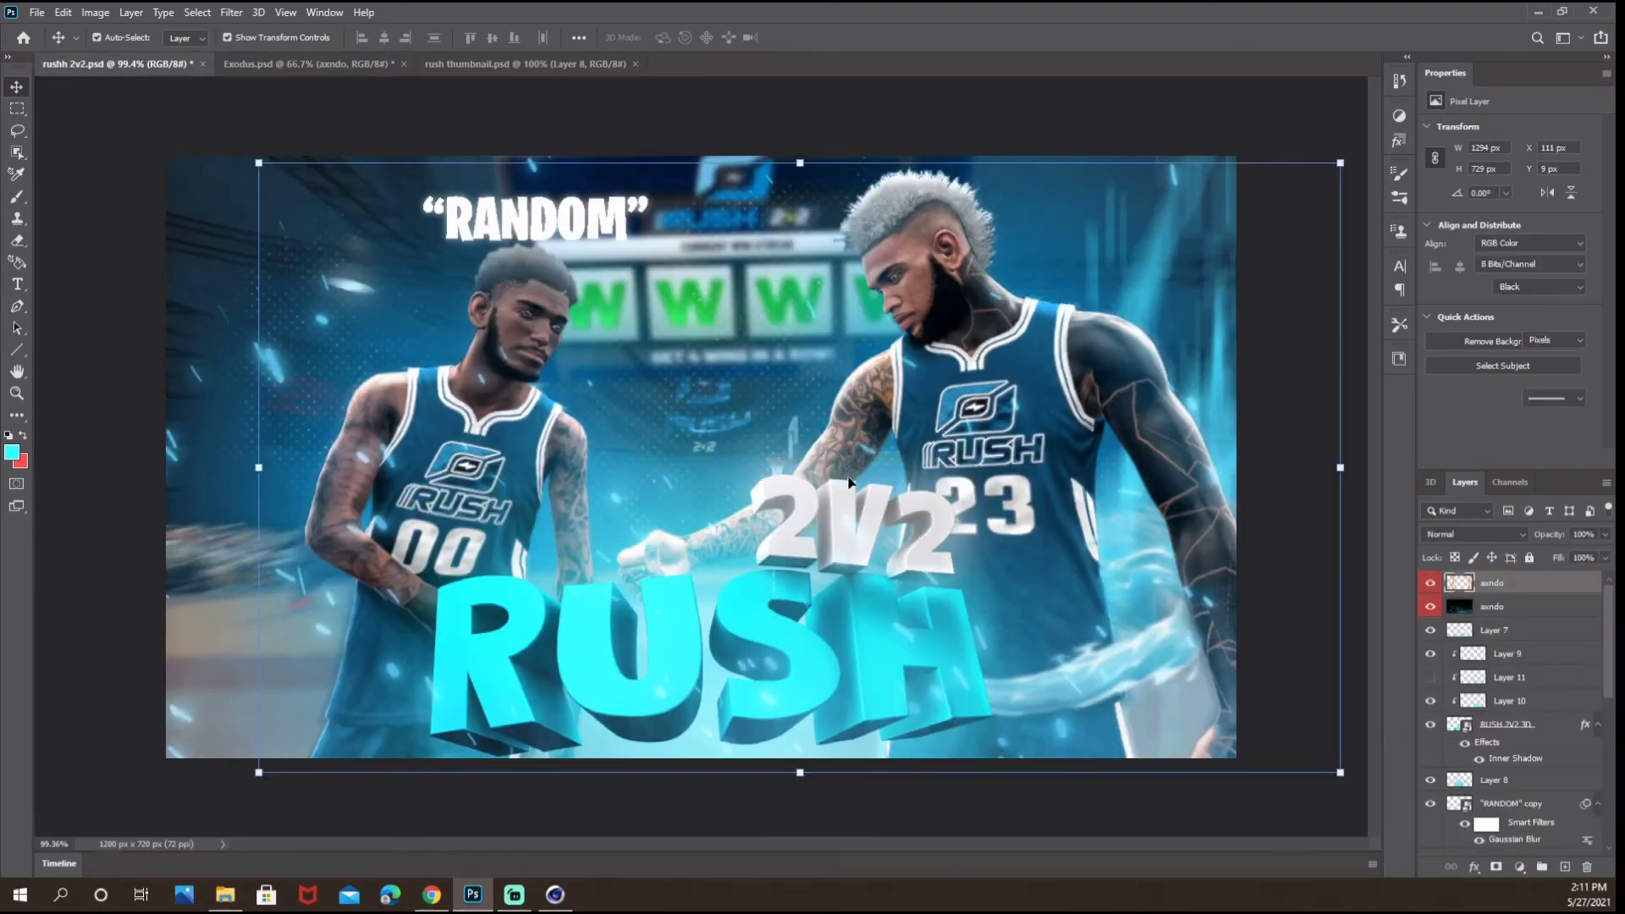
{"action": "left_click_drag", "start_coordinate": [800, 164], "coordinate": [798, 158]}
{"action": "left_click_drag", "start_coordinate": [936, 305], "coordinate": [883, 294]}
{"action": "key", "text": "Return"}
{"action": "left_click_drag", "start_coordinate": [1511, 582], "coordinate": [1507, 785]}
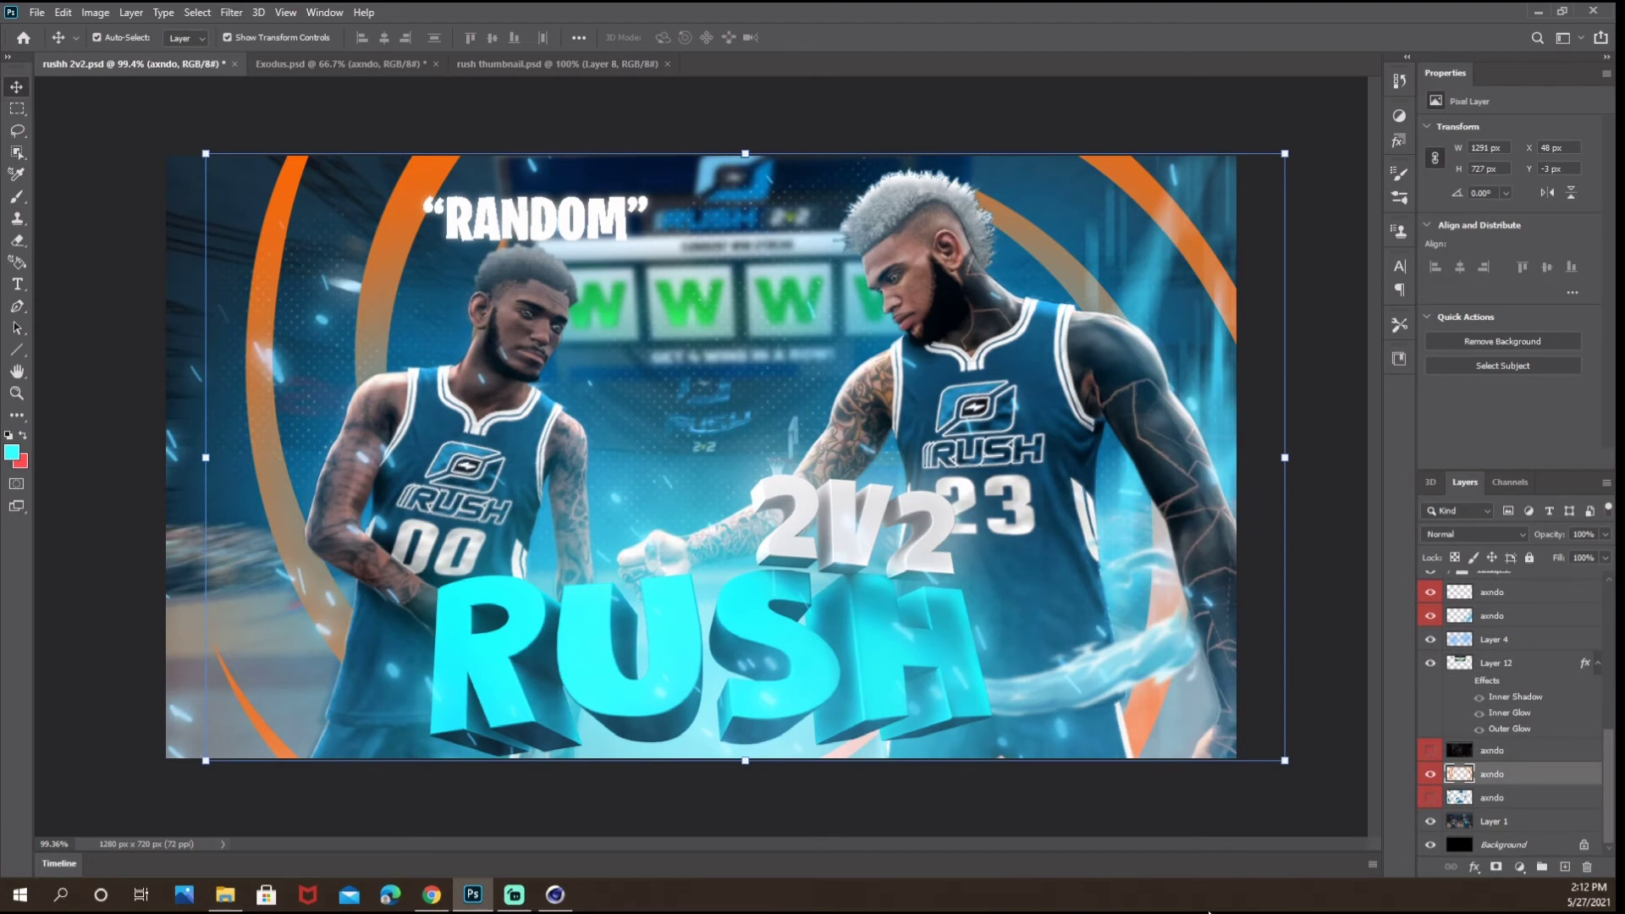
Colorize the orange swirl rings cyan with Hue/Saturation, using hue 180 and saturation 69.
{"action": "key", "text": "ctrl+u"}
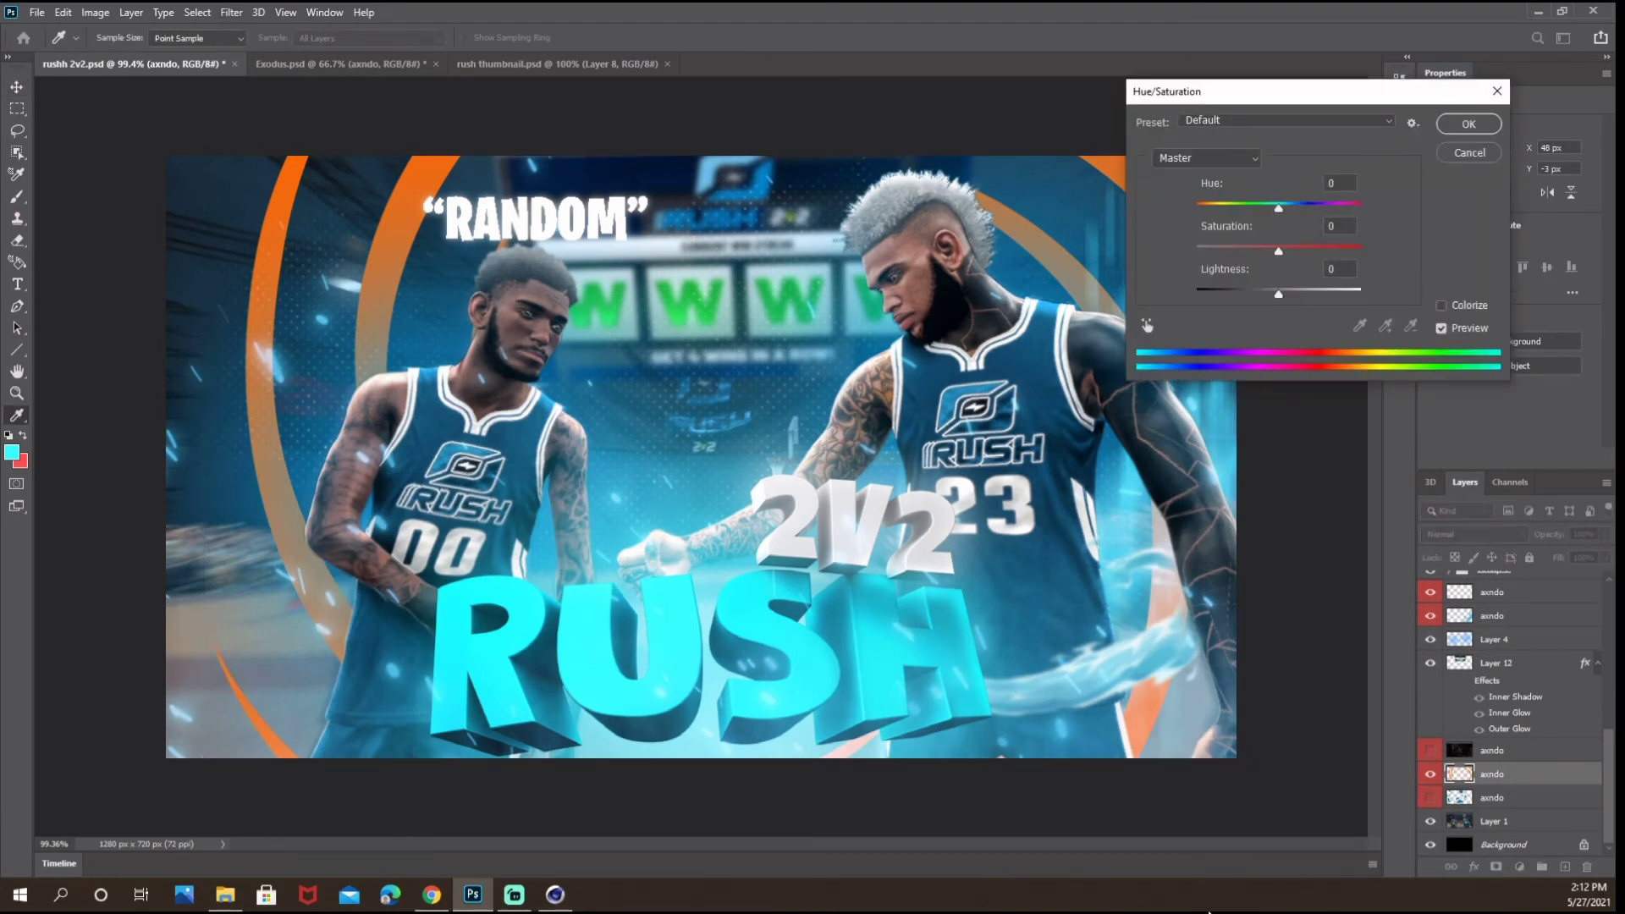
{"action": "left_click", "coordinate": [1441, 305]}
{"action": "left_click_drag", "start_coordinate": [1238, 251], "coordinate": [1312, 252]}
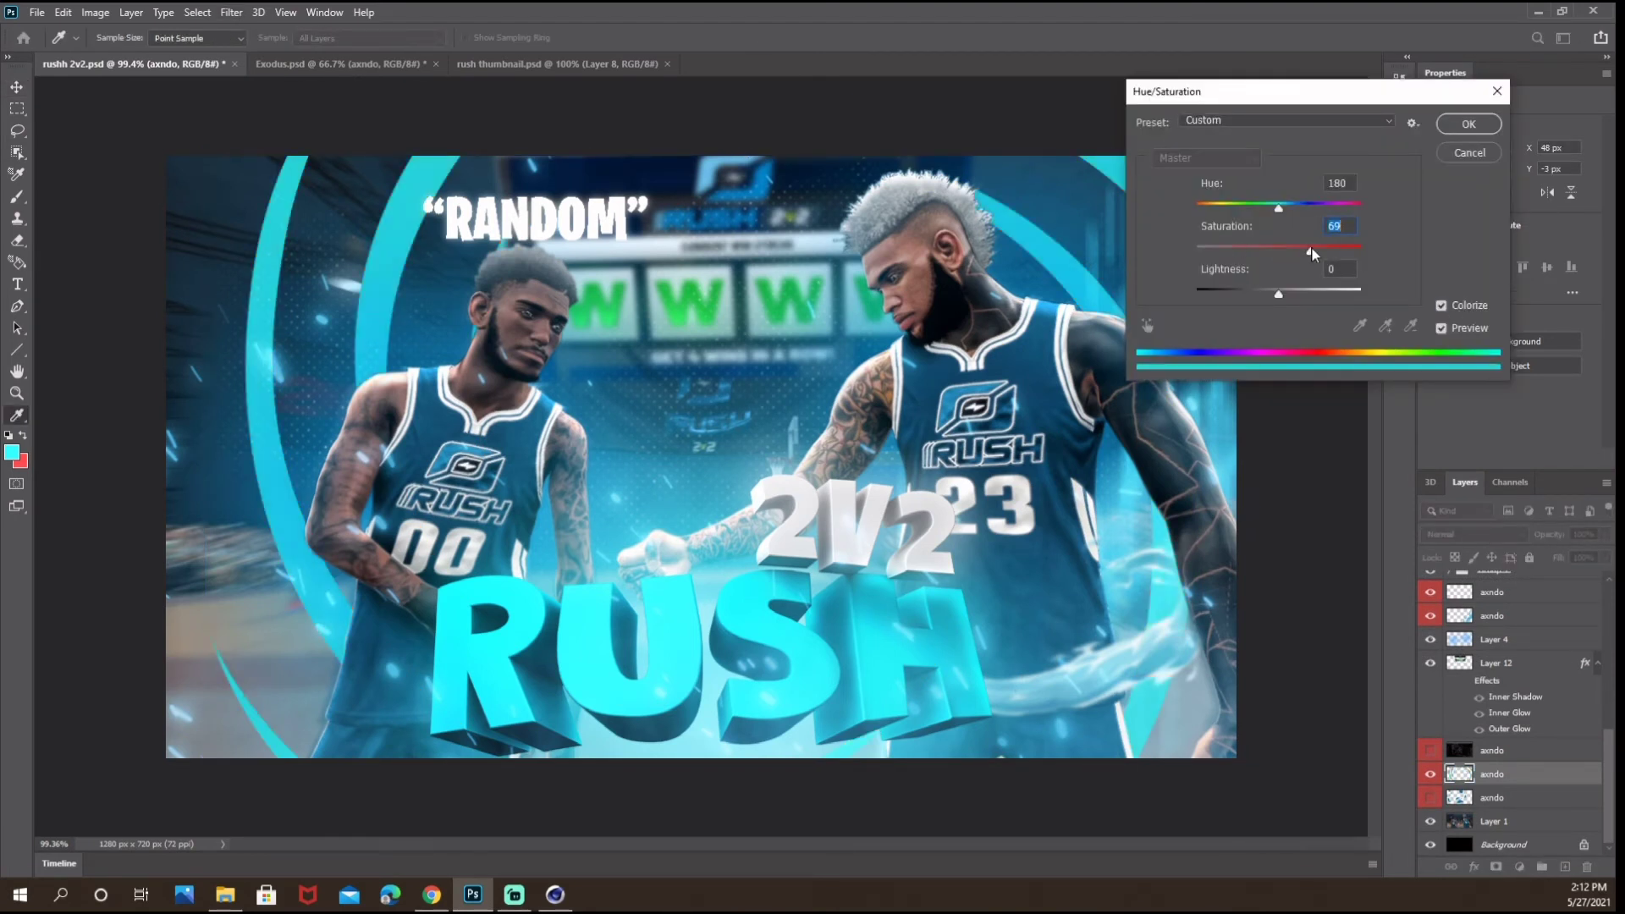
{"action": "left_click", "coordinate": [1458, 123]}
Soften the swirl rings with a Gaussian Blur and scale them up to about 103% so they extend past the canvas edges.
{"action": "left_click", "coordinate": [231, 12]}
{"action": "mouse_move", "coordinate": [254, 192]}
{"action": "left_click", "coordinate": [474, 259]}
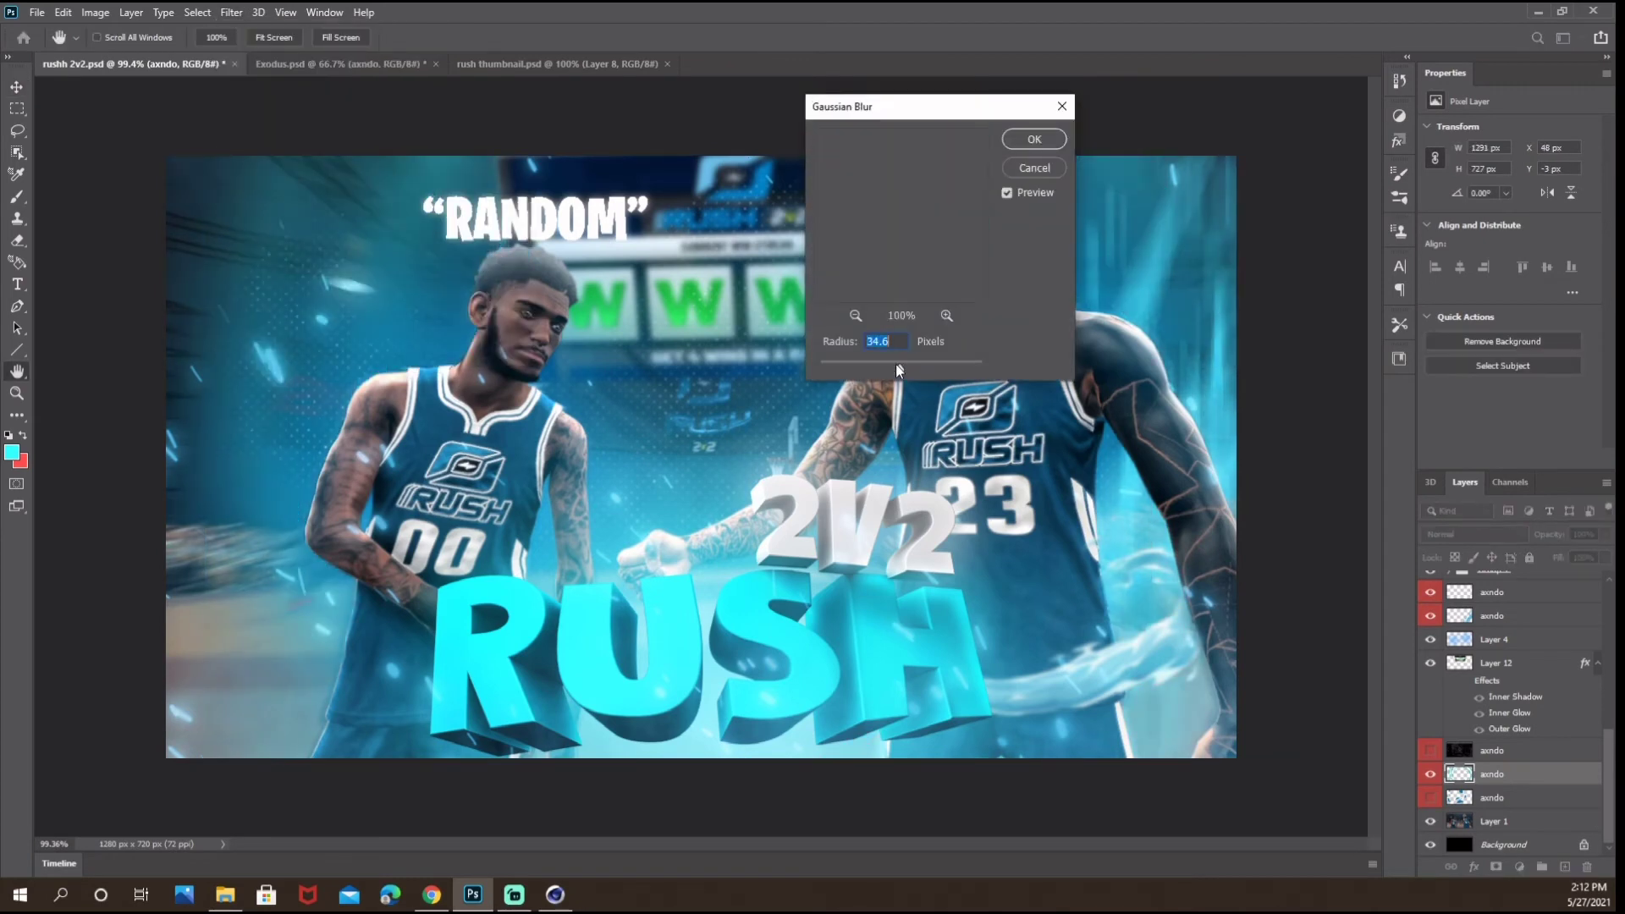
{"action": "key", "text": "Return"}
{"action": "key", "text": "ctrl+t"}
{"action": "left_click_drag", "start_coordinate": [203, 457], "coordinate": [154, 465]}
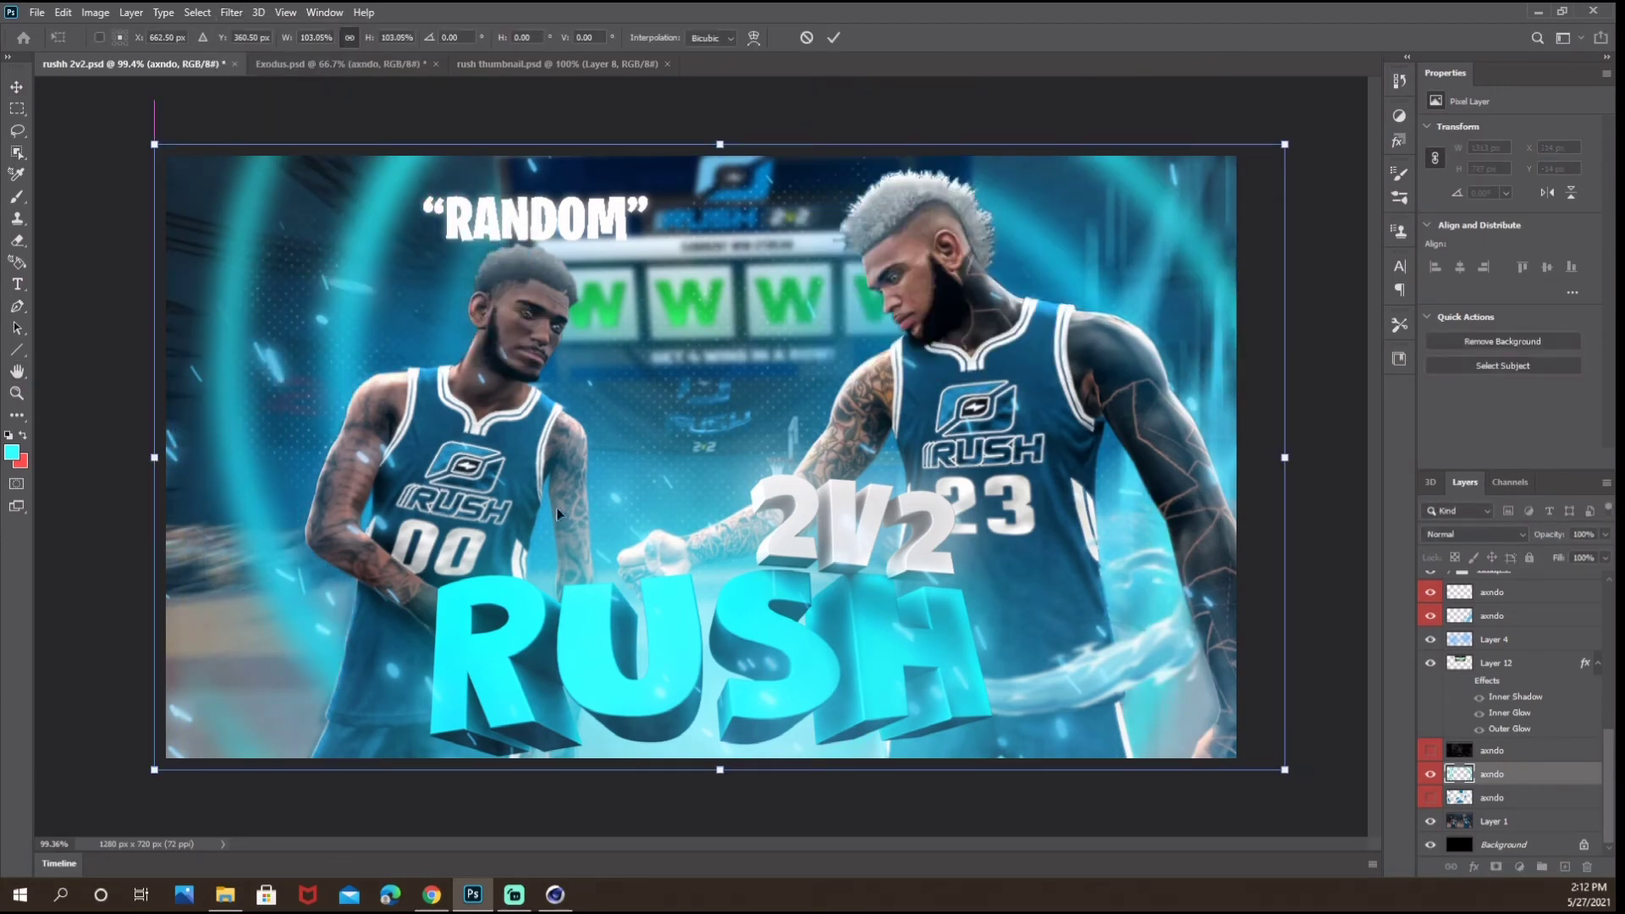
{"action": "key", "text": "Return"}
Apply a Radial Blur to the swirl rings layer.
{"action": "left_click", "coordinate": [231, 11]}
{"action": "mouse_move", "coordinate": [280, 208]}
{"action": "left_click", "coordinate": [500, 310]}
{"action": "left_click", "coordinate": [1291, 501]}
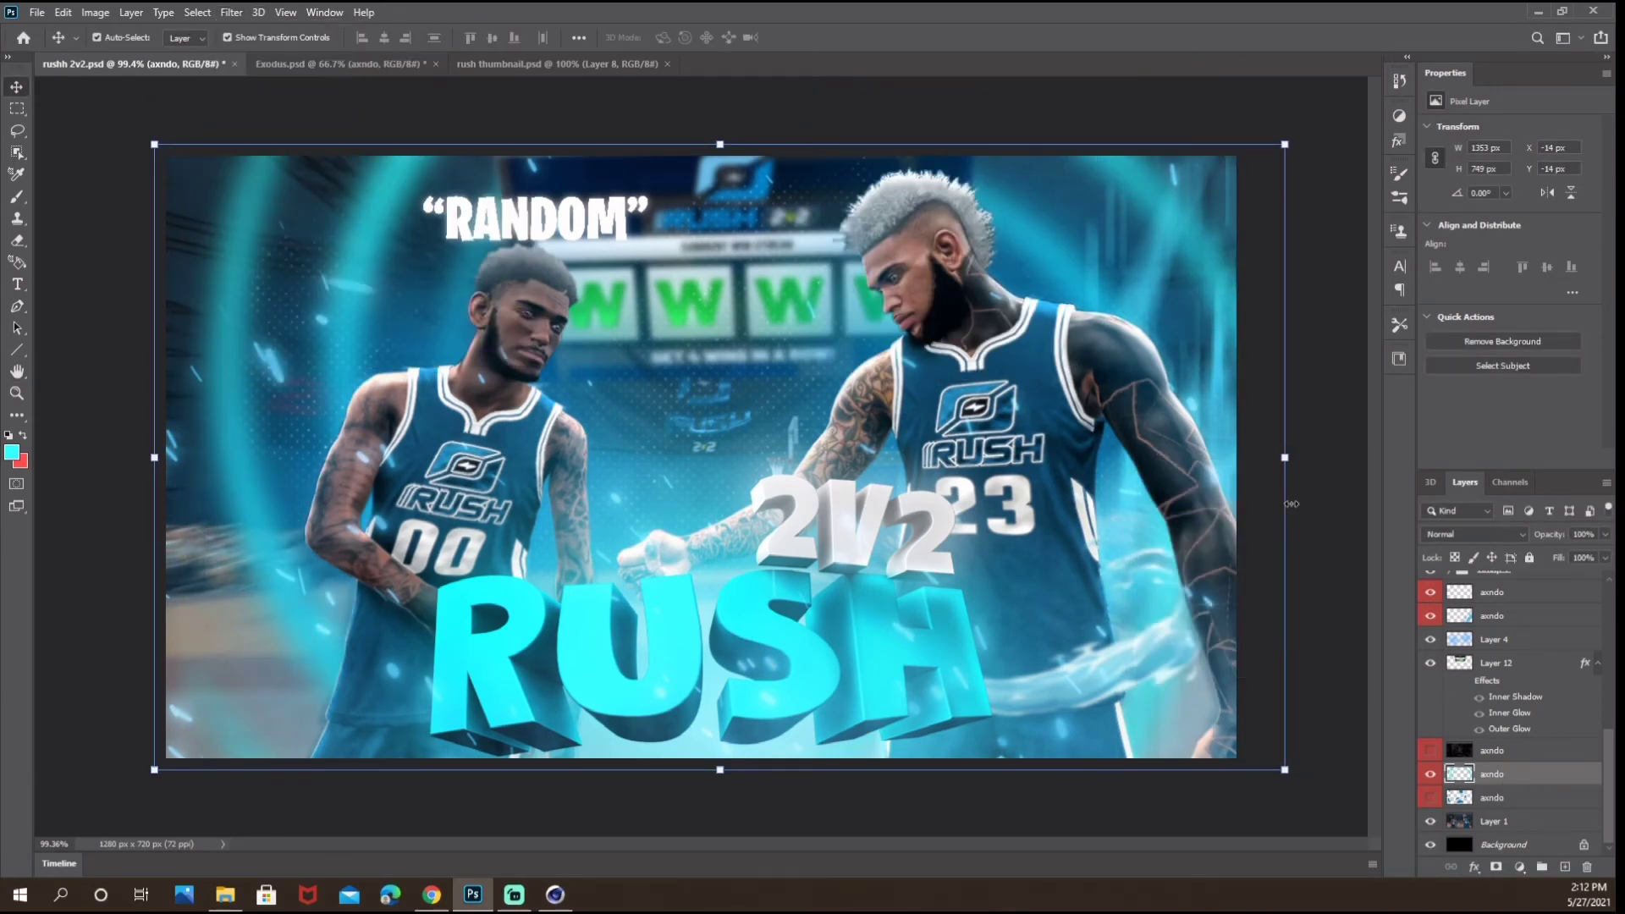
{"action": "scroll", "coordinate": [1160, 540], "scroll_direction": "down", "scroll_amount": 7}
{"action": "left_click", "coordinate": [1161, 540]}
{"action": "scroll", "coordinate": [1161, 540], "scroll_direction": "up", "scroll_amount": 6}
Shift the hue of the swirl rings slightly from cyan toward blue with Hue/Saturation.
{"action": "left_click", "coordinate": [1490, 773]}
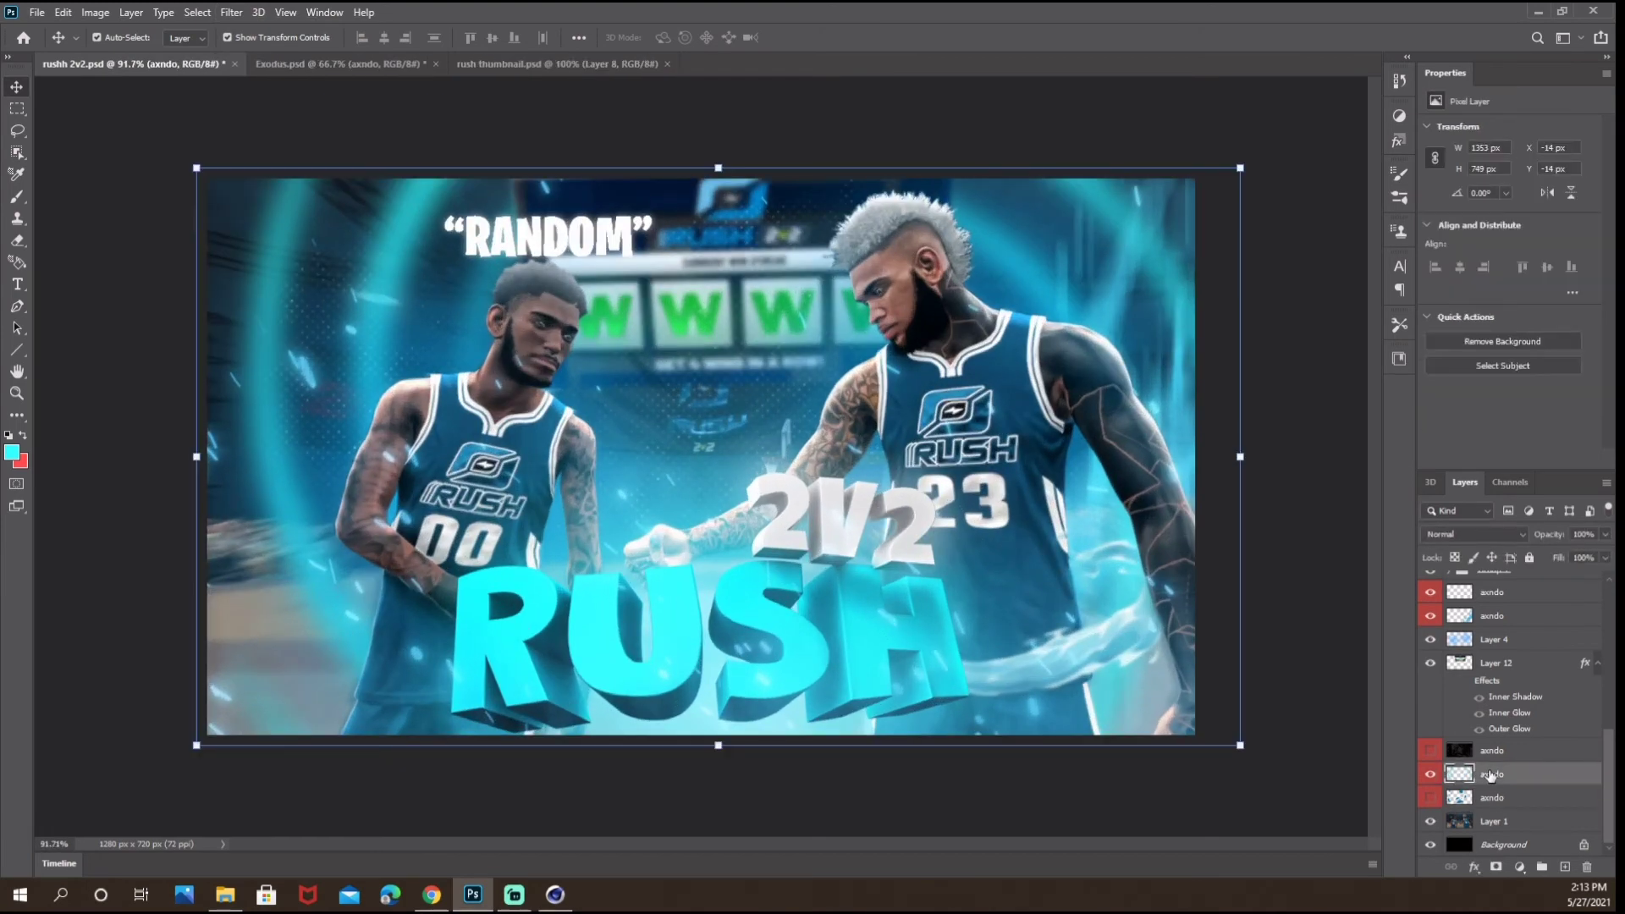
{"action": "key", "text": "ctrl+u"}
{"action": "left_click_drag", "start_coordinate": [1279, 208], "coordinate": [1288, 204]}
{"action": "key", "text": "Return"}
{"action": "key", "text": "v"}
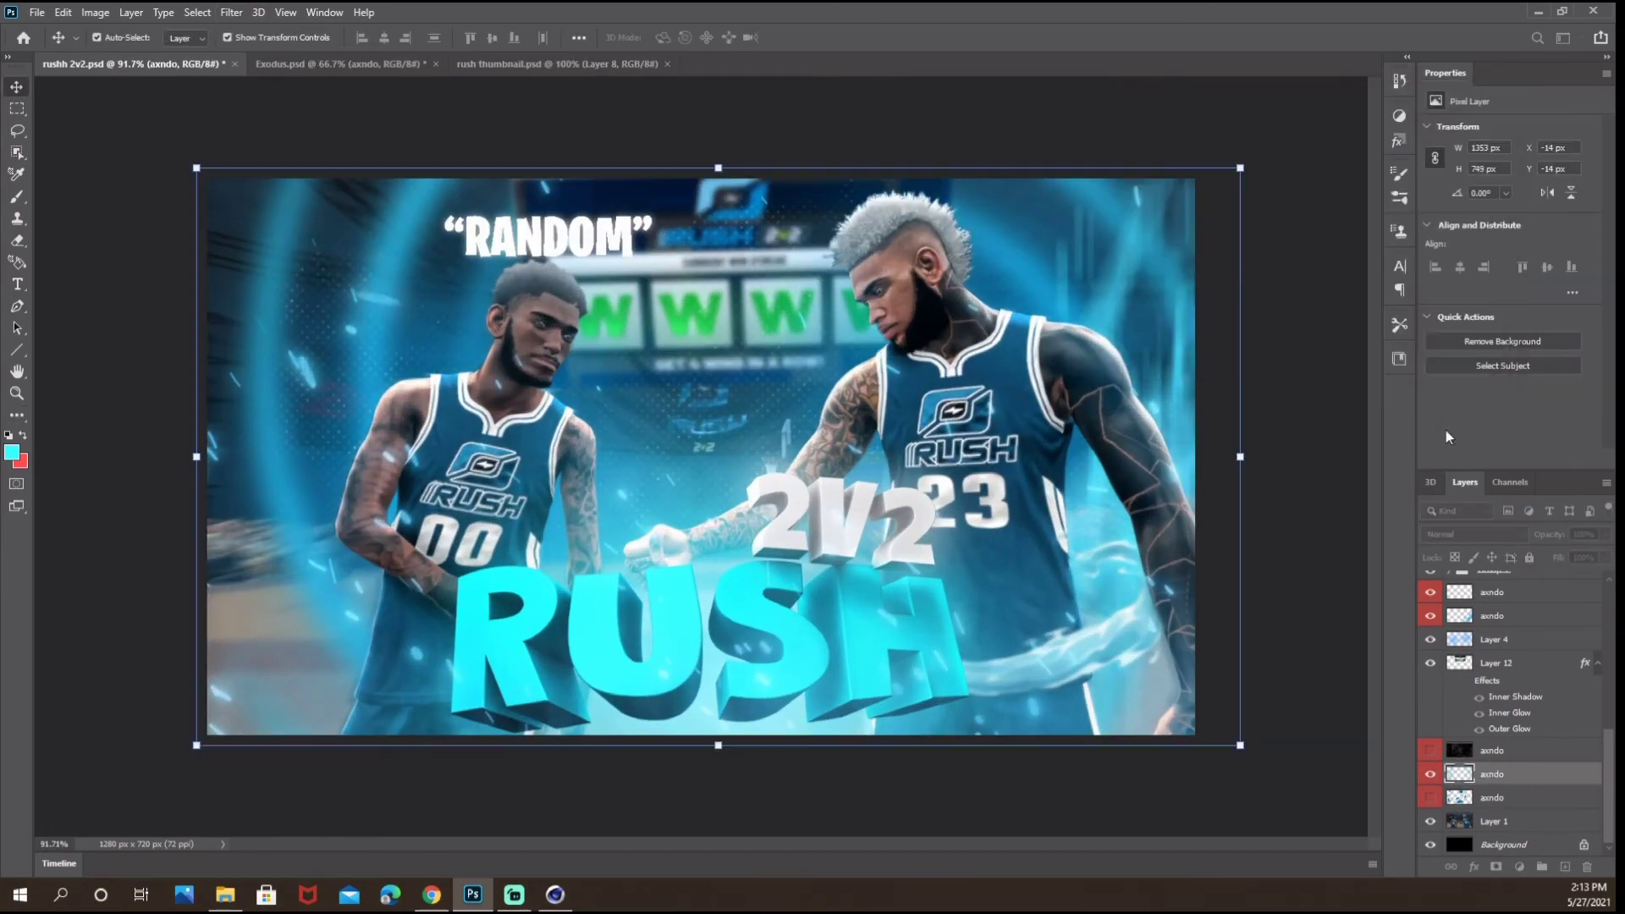
Add a cyan-to-transparent linear Gradient Fill layer at 90° above all layers and set its blend mode to Hue.
{"action": "scroll", "coordinate": [1498, 643], "scroll_direction": "up", "scroll_amount": 5}
{"action": "left_click", "coordinate": [1498, 584]}
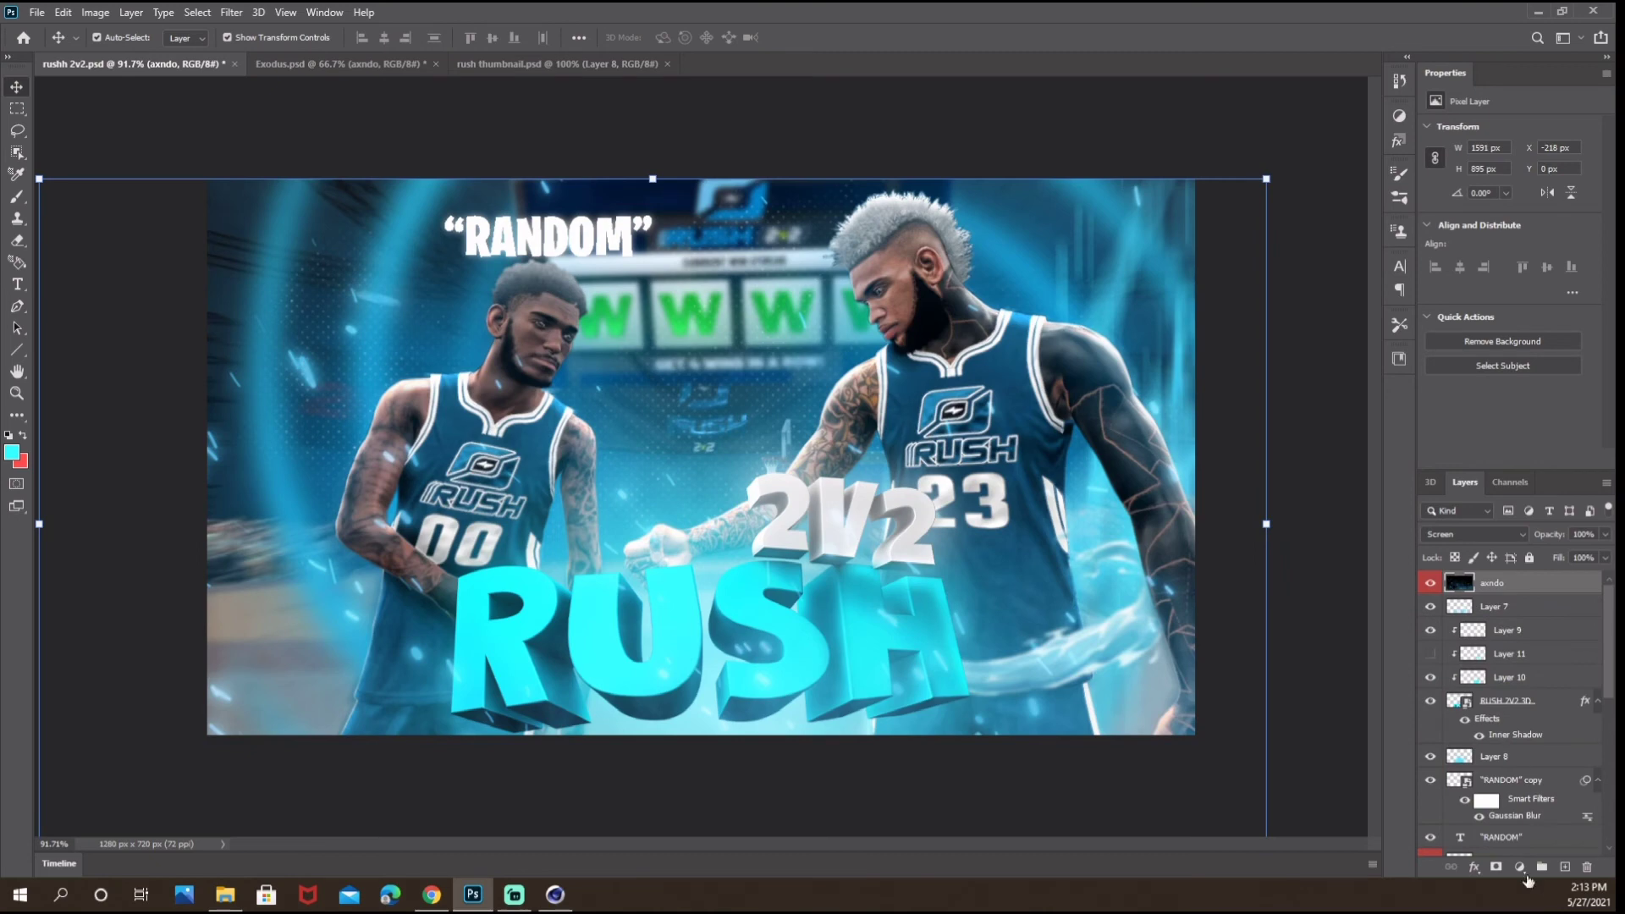
{"action": "left_click", "coordinate": [1521, 867]}
{"action": "left_click", "coordinate": [1531, 598]}
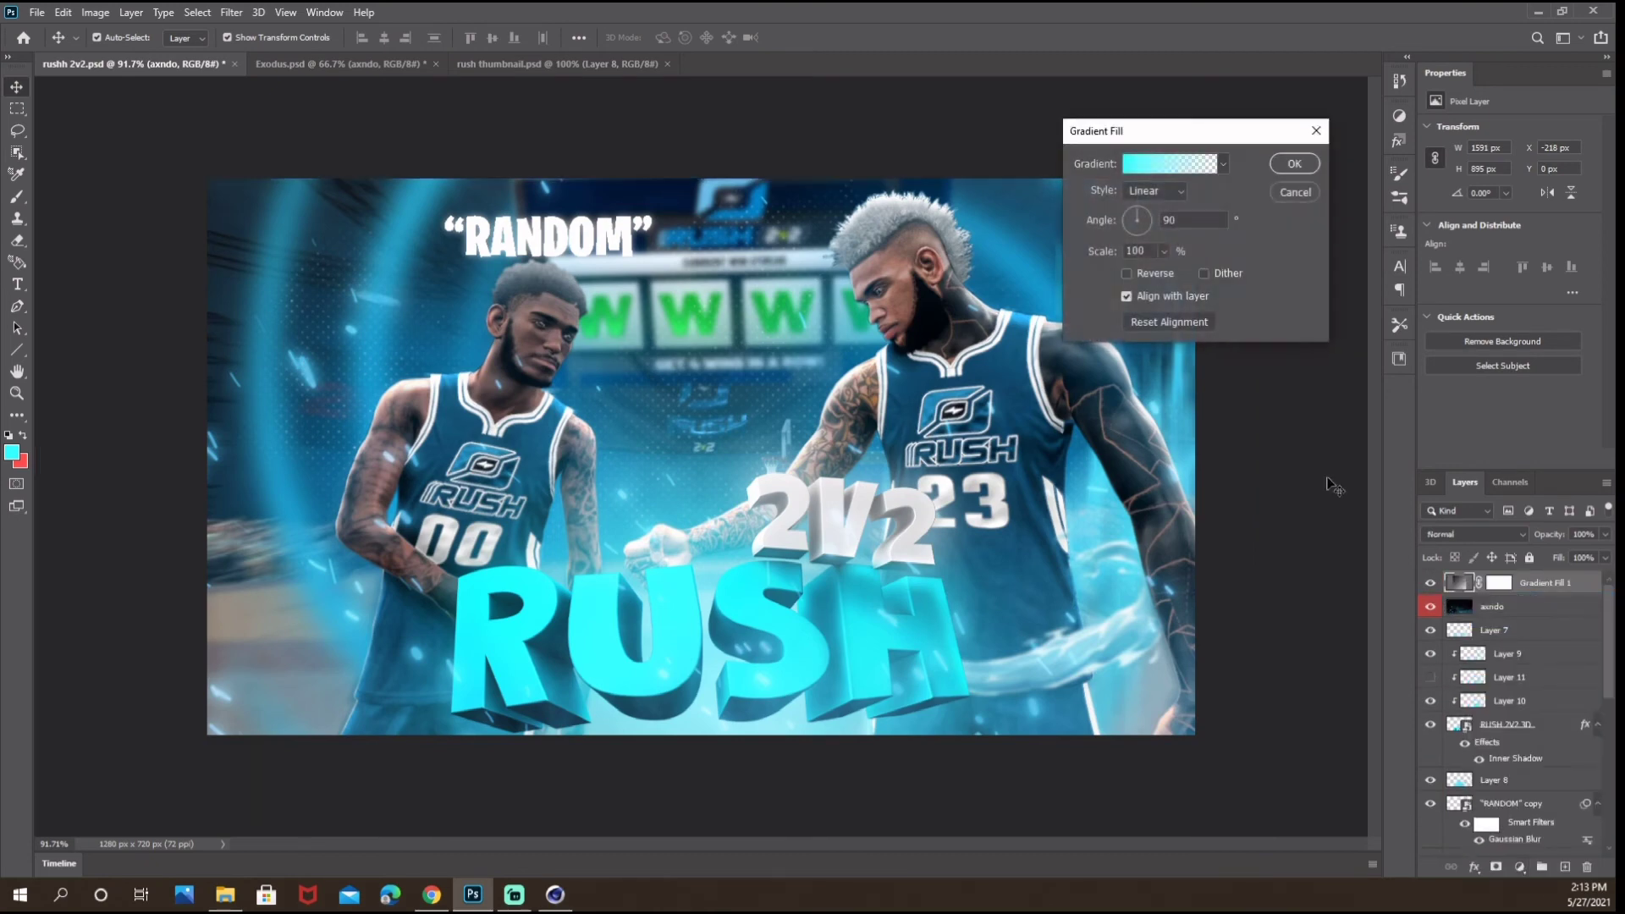
{"action": "left_click", "coordinate": [1294, 163]}
{"action": "left_click", "coordinate": [1465, 534]}
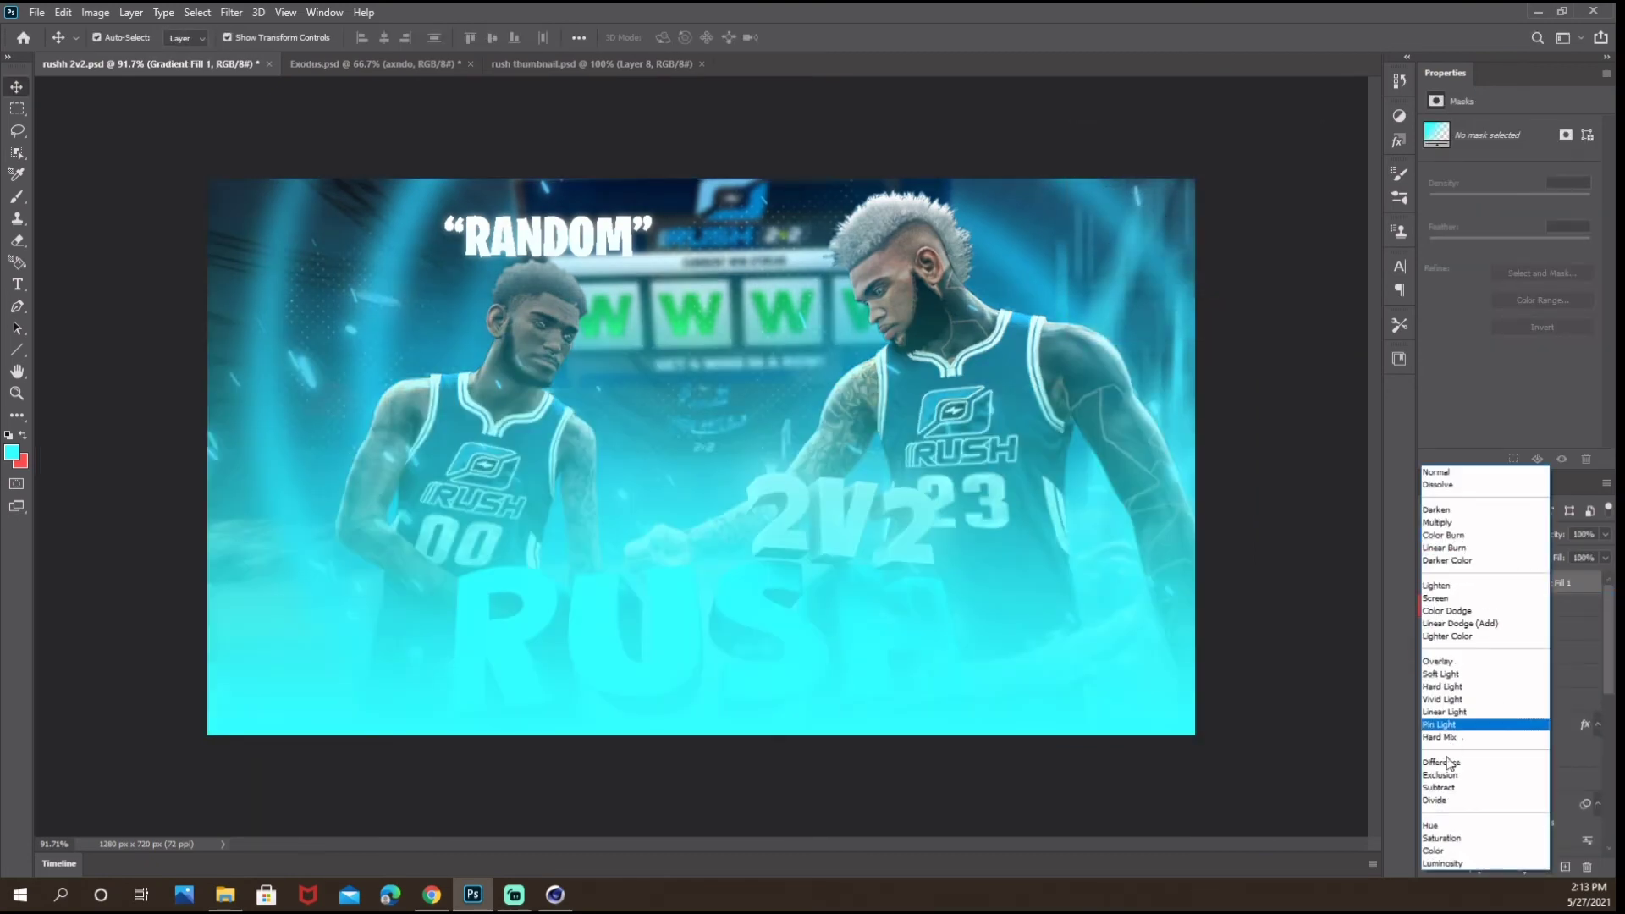
{"action": "left_click", "coordinate": [1449, 826]}
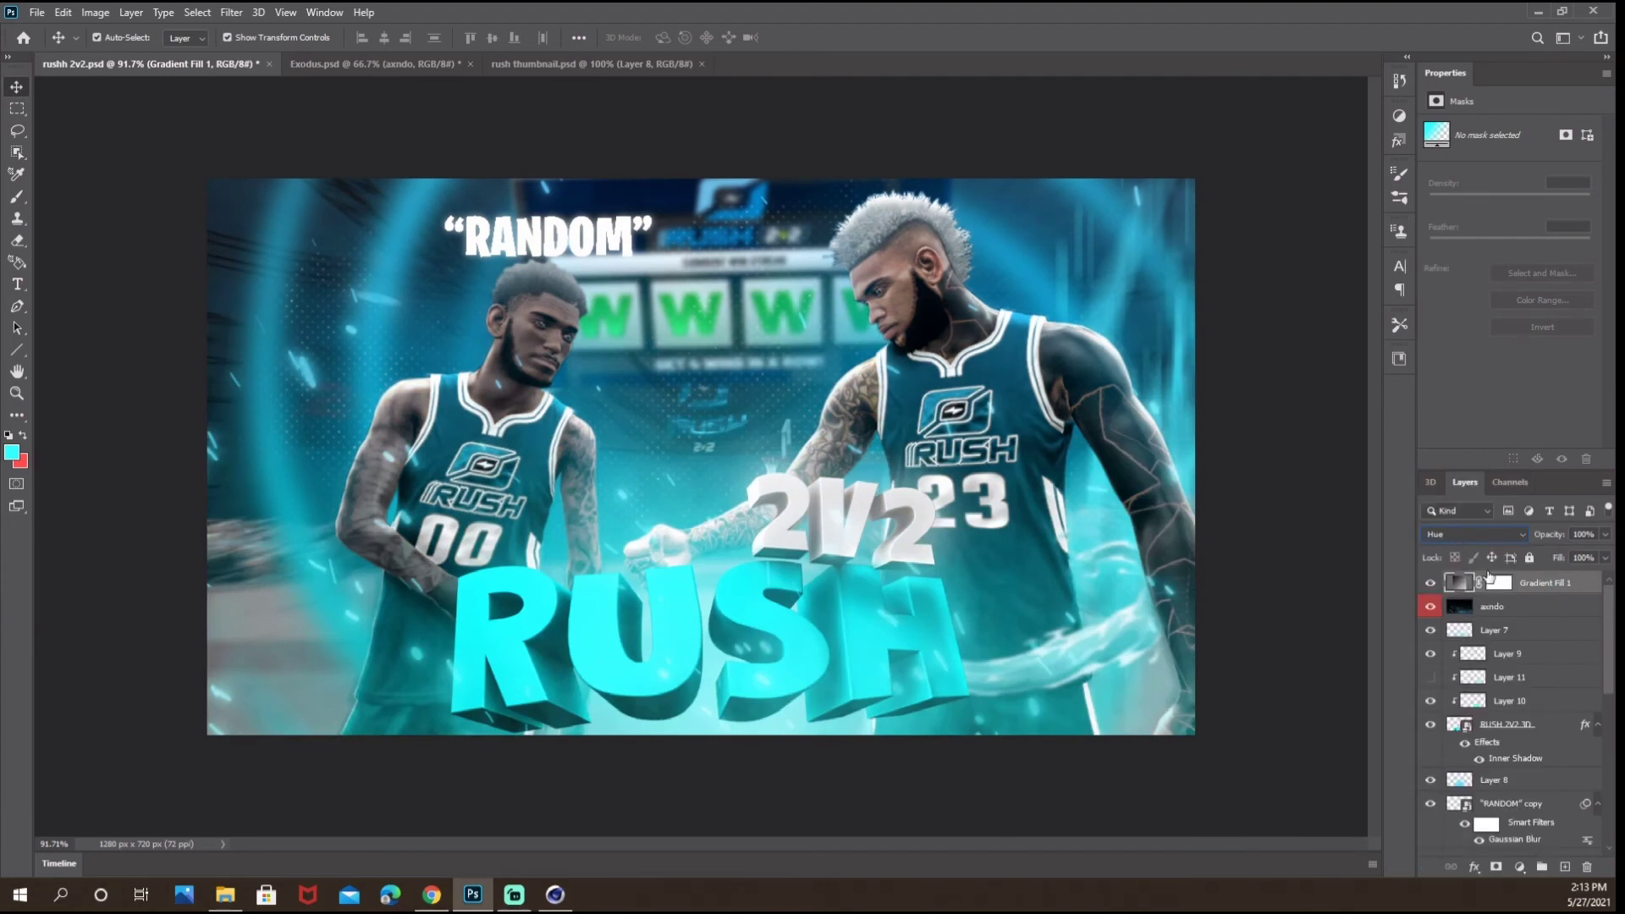
{"action": "left_click", "coordinate": [1460, 534]}
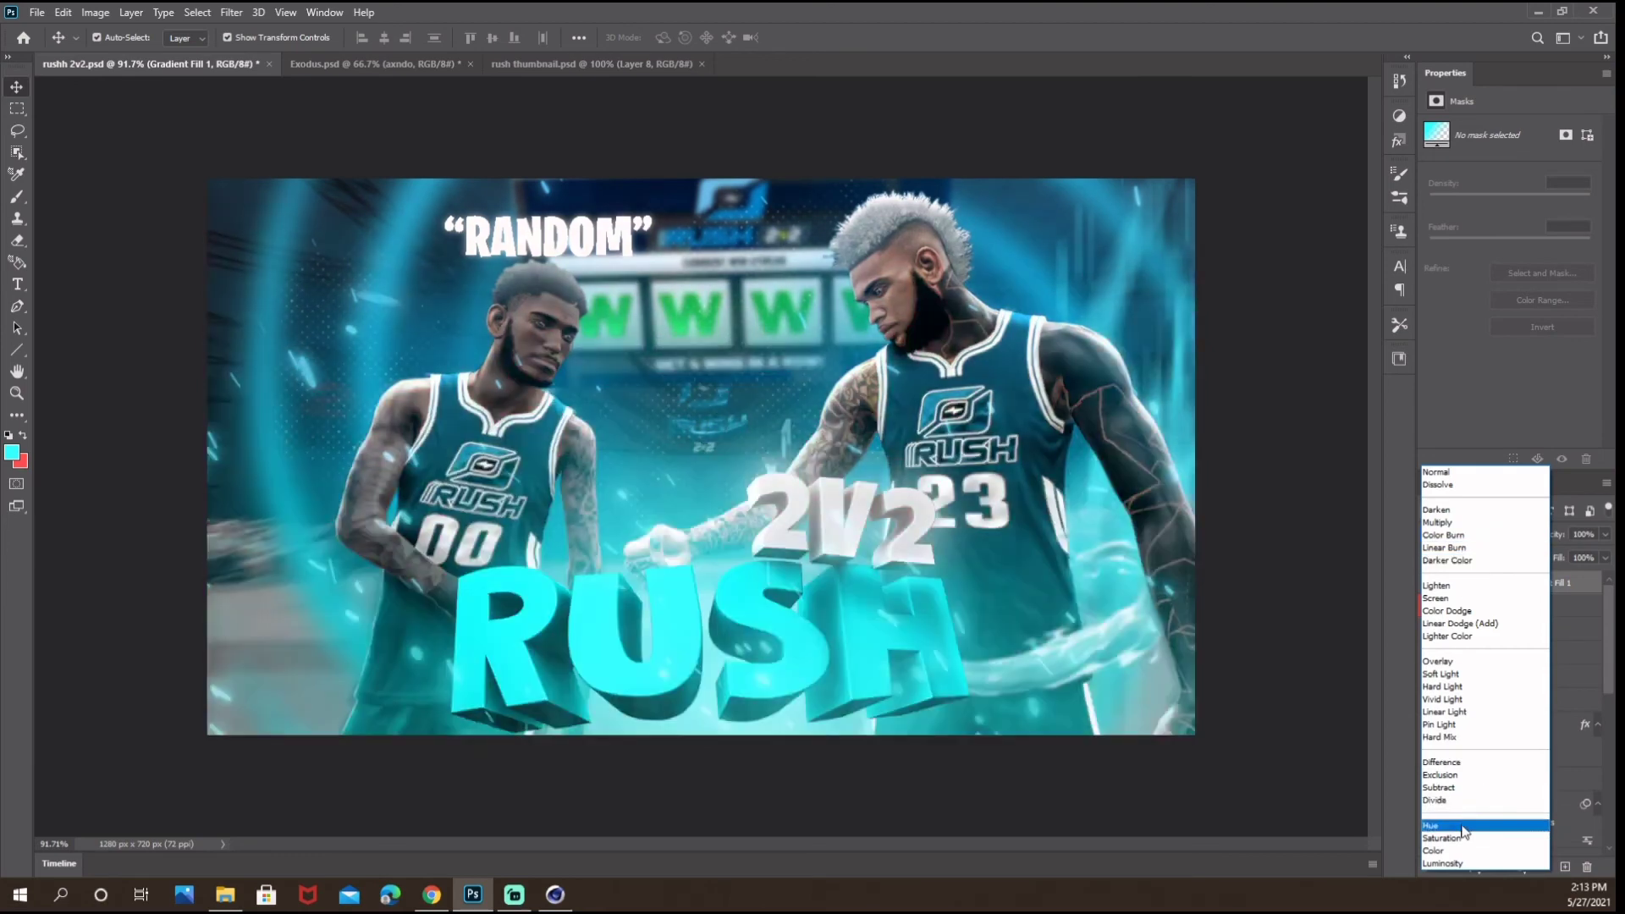
{"action": "left_click", "coordinate": [1463, 832]}
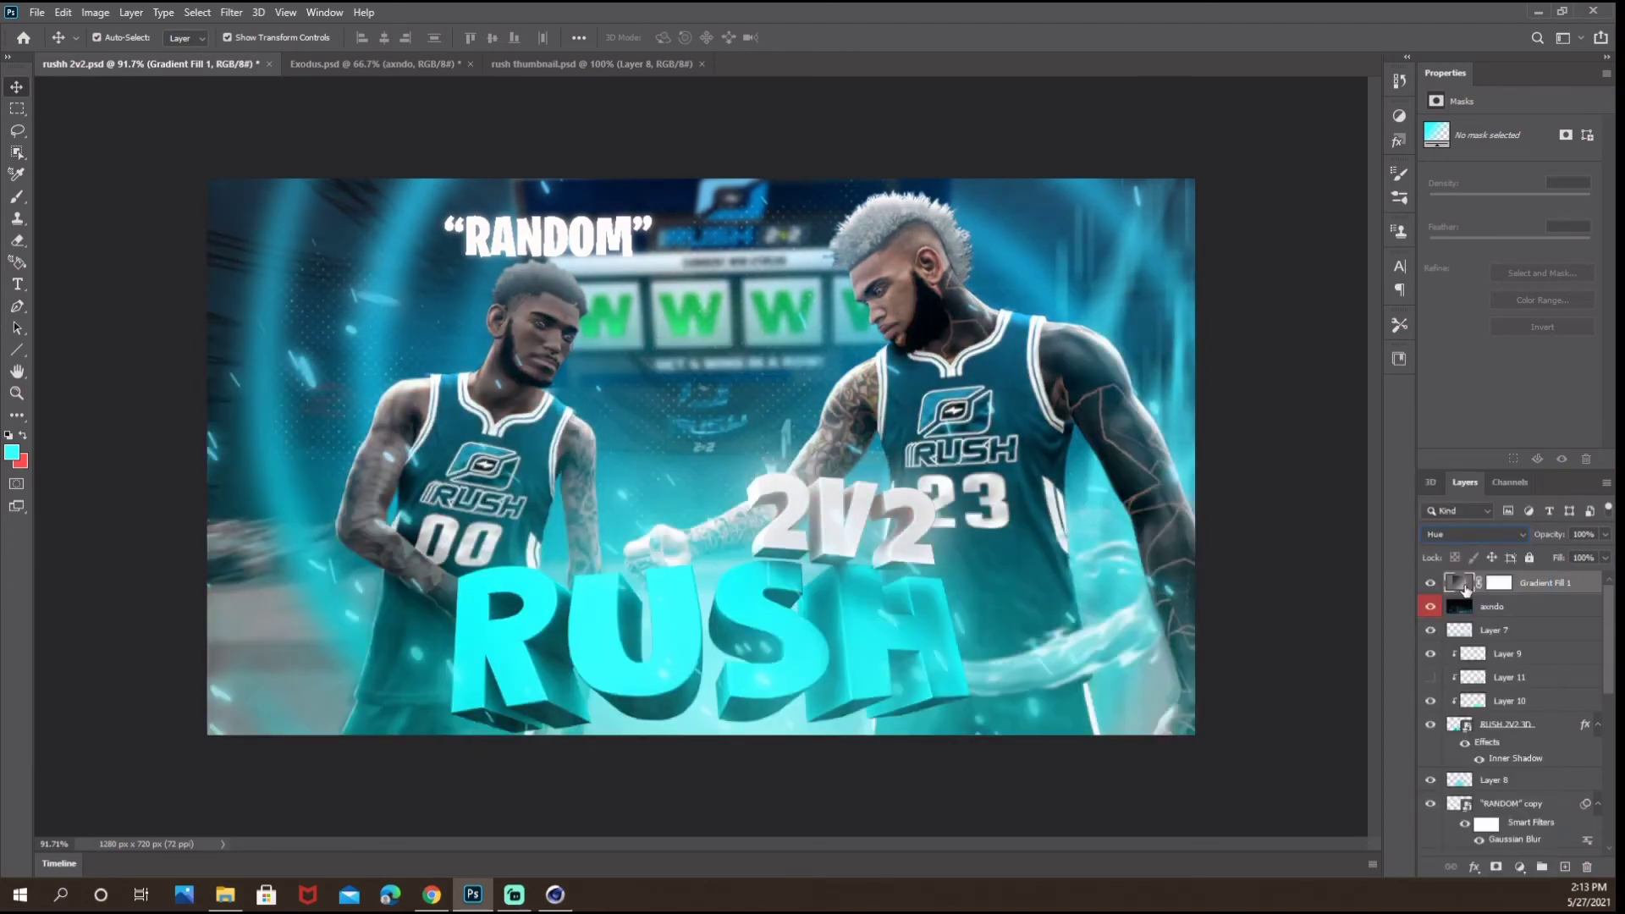
Try several Blues presets on Gradient Fill 1 and return to the cyan-to-transparent Basics preset.
{"action": "double_click", "coordinate": [1461, 584]}
{"action": "left_click", "coordinate": [1221, 168]}
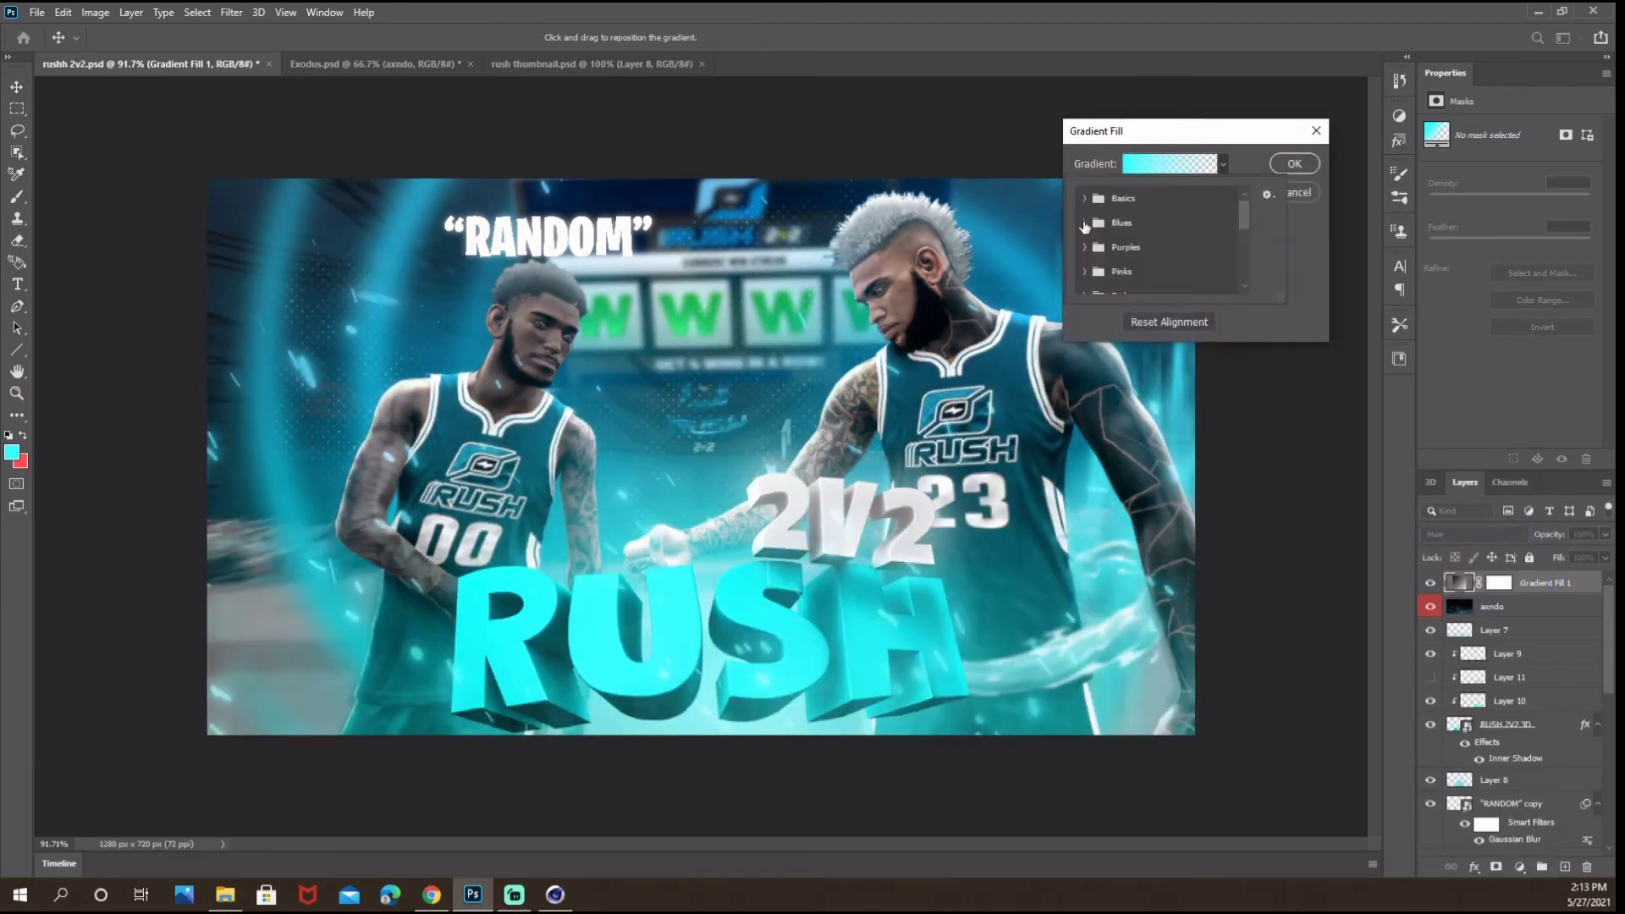
{"action": "left_click", "coordinate": [1085, 222]}
{"action": "left_click", "coordinate": [1135, 254]}
{"action": "scroll", "coordinate": [1142, 258], "scroll_direction": "down", "scroll_amount": 2}
{"action": "left_click", "coordinate": [1160, 234]}
{"action": "scroll", "coordinate": [1161, 237], "scroll_direction": "down", "scroll_amount": 2}
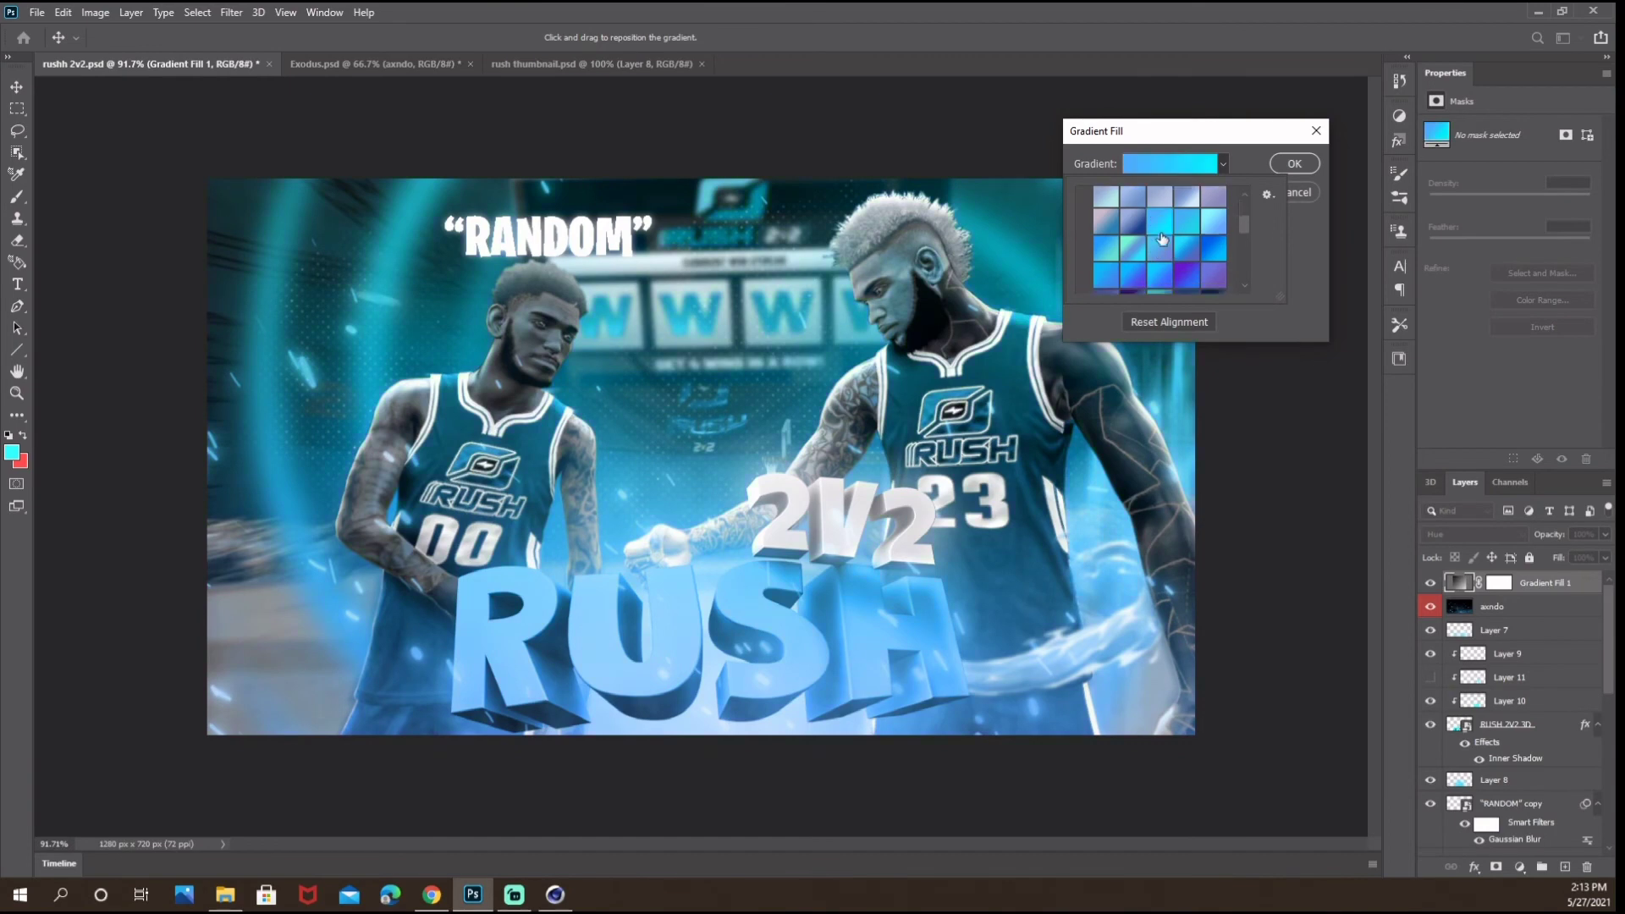
{"action": "left_click", "coordinate": [1129, 255]}
{"action": "left_click", "coordinate": [1104, 233]}
{"action": "scroll", "coordinate": [1143, 254], "scroll_direction": "up", "scroll_amount": 2}
{"action": "scroll", "coordinate": [1184, 280], "scroll_direction": "up", "scroll_amount": 3}
{"action": "left_click", "coordinate": [1085, 195]}
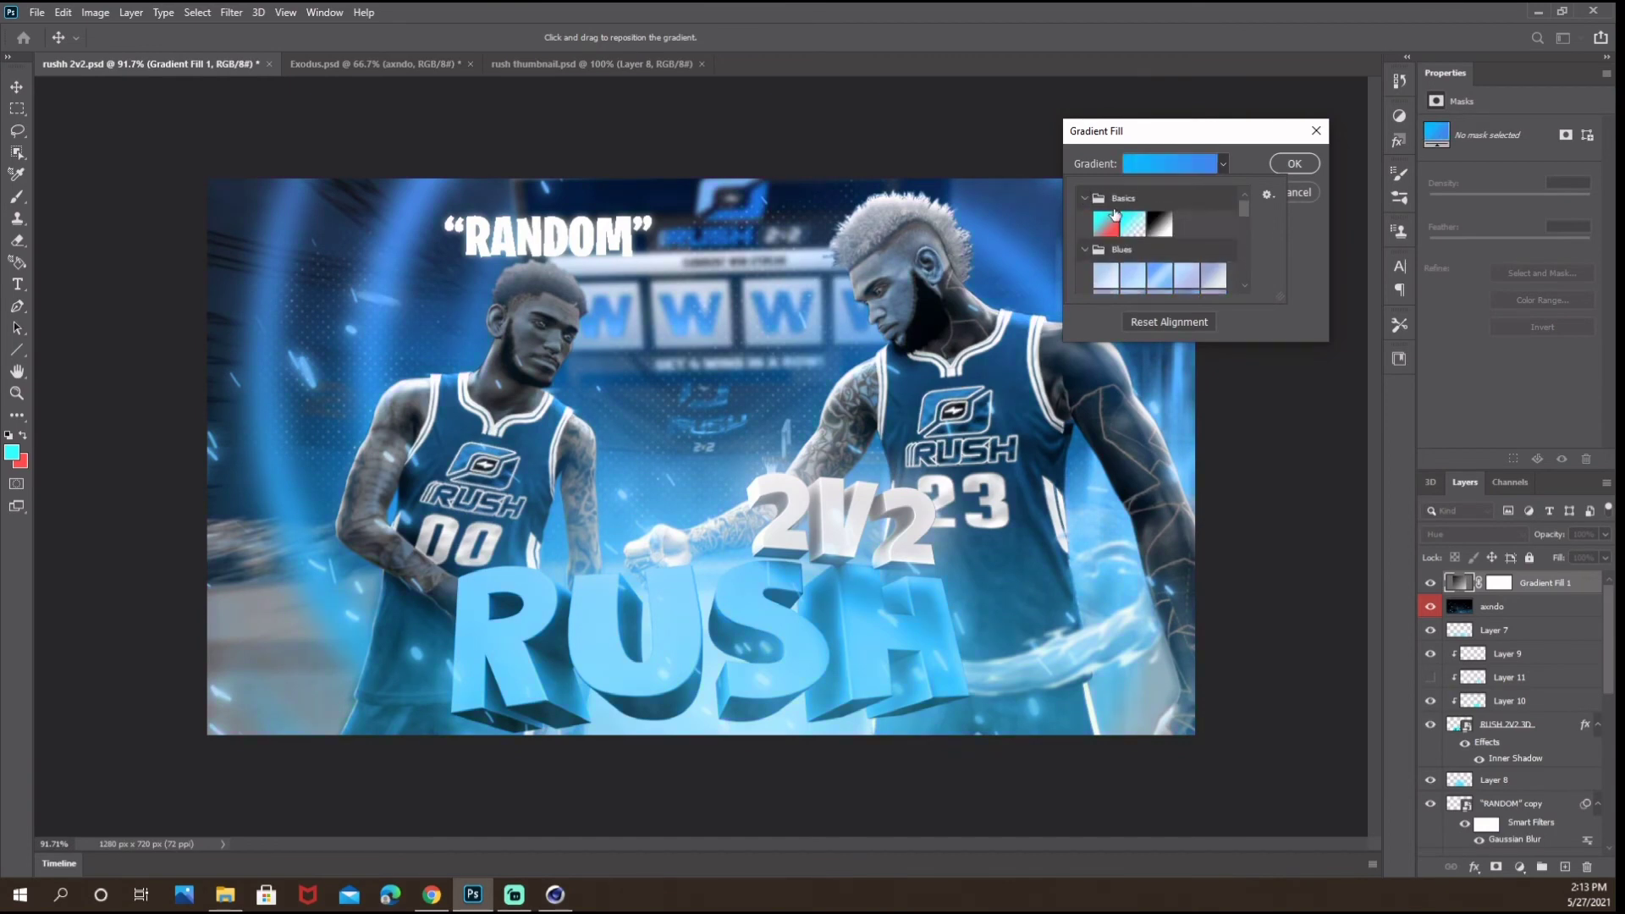
{"action": "left_click", "coordinate": [1129, 220]}
Recolor the starting color stop of Gradient Fill 1 from cyan to sky blue and apply the gradient.
{"action": "left_click", "coordinate": [1160, 165]}
{"action": "left_click", "coordinate": [1159, 167]}
{"action": "left_click", "coordinate": [1065, 432]}
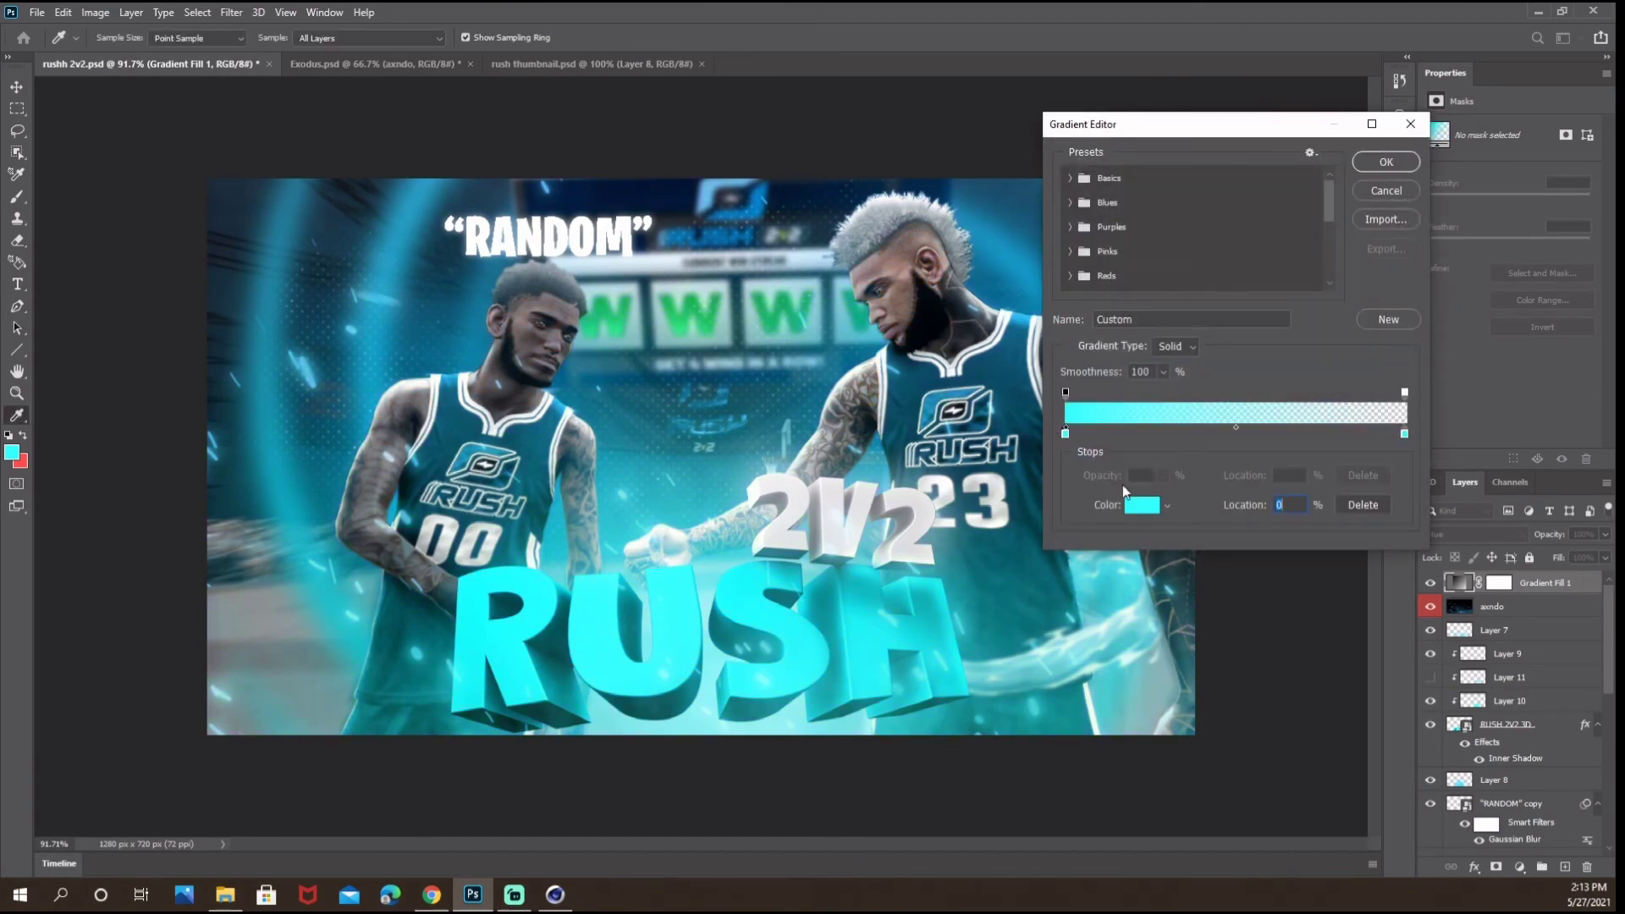
{"action": "left_click", "coordinate": [1142, 505]}
{"action": "type", "text": "00b4ff"}
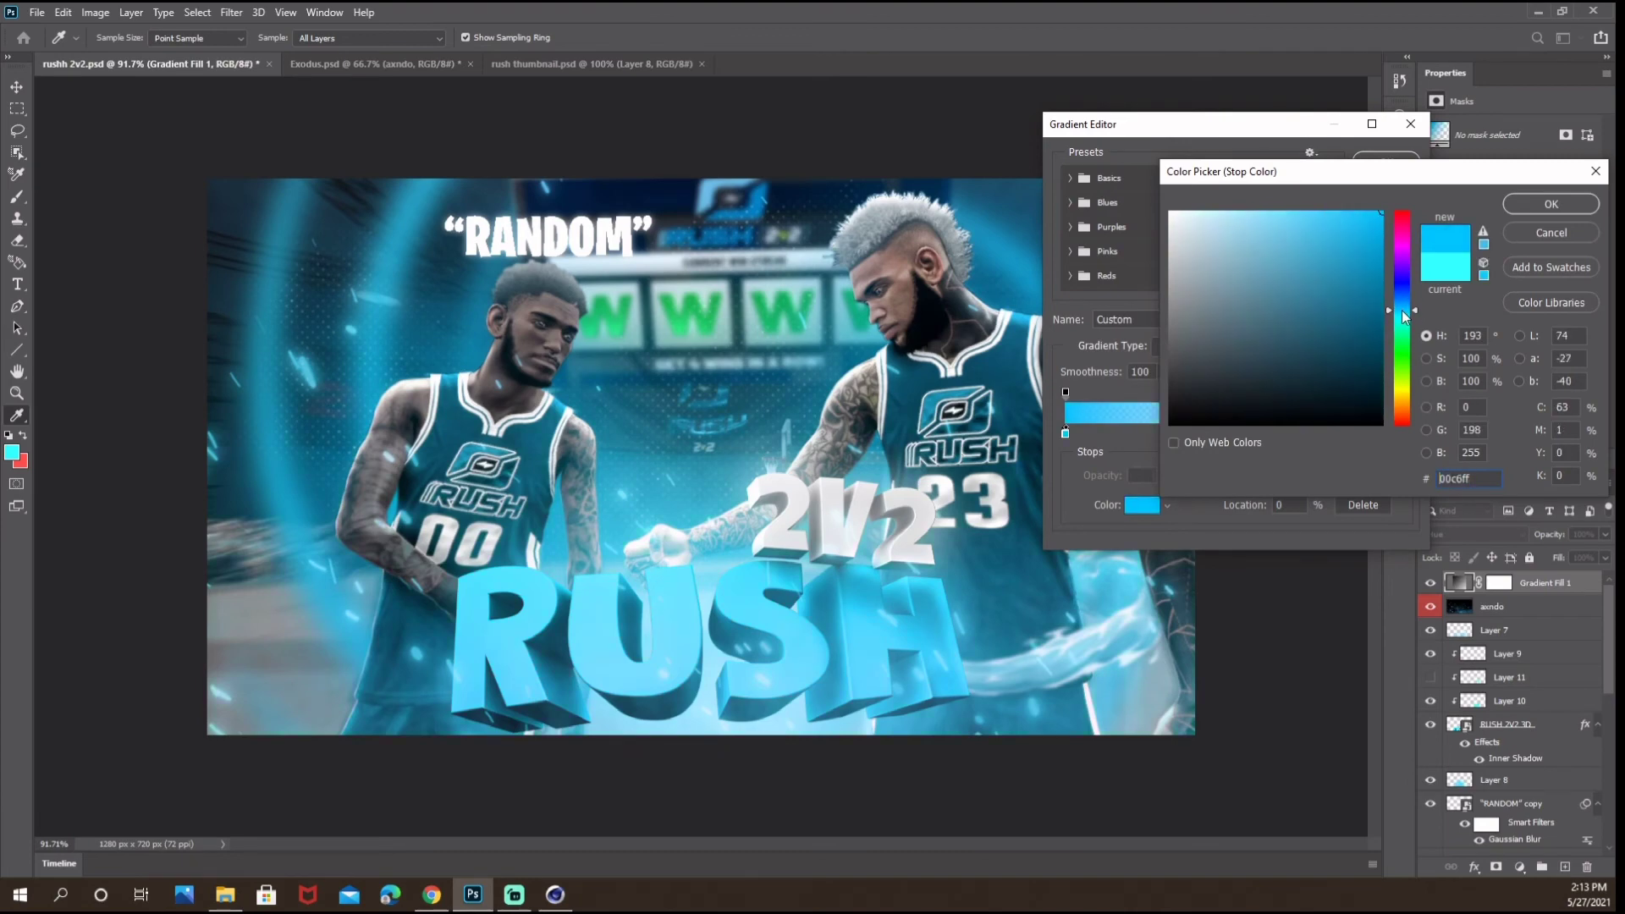
{"action": "left_click", "coordinate": [1552, 204]}
{"action": "left_click", "coordinate": [1385, 161]}
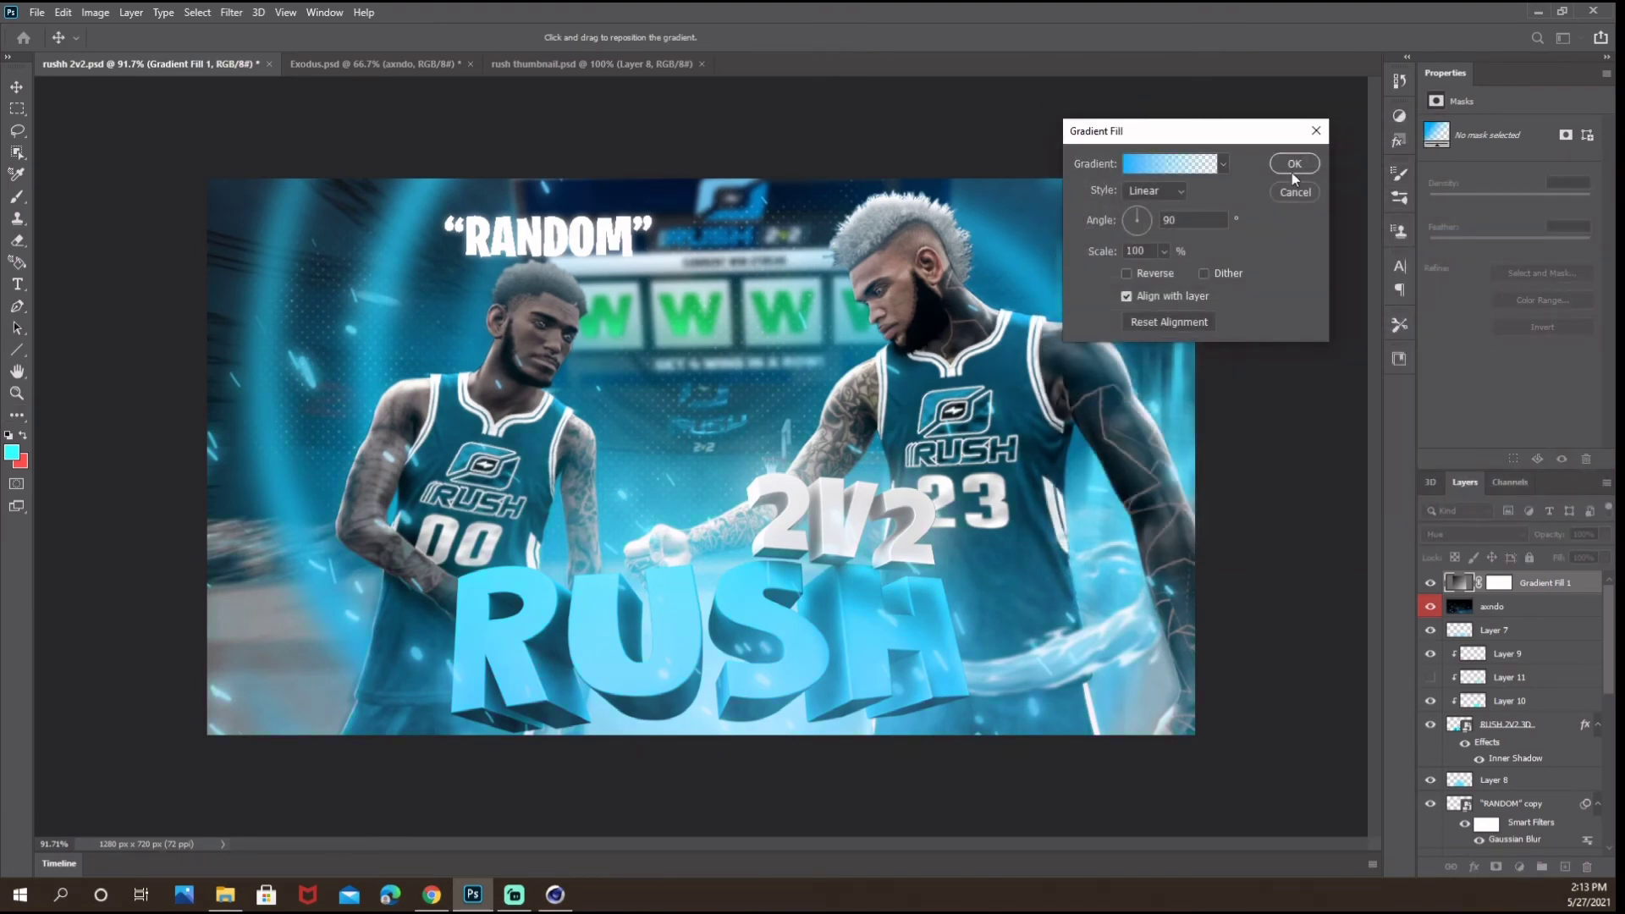
{"action": "left_click", "coordinate": [1291, 163]}
Stamp all visible layers into a new top layer and open the Camera Raw Filter on it.
{"action": "key", "text": "v"}
{"action": "scroll", "coordinate": [970, 459], "scroll_direction": "down", "scroll_amount": 4}
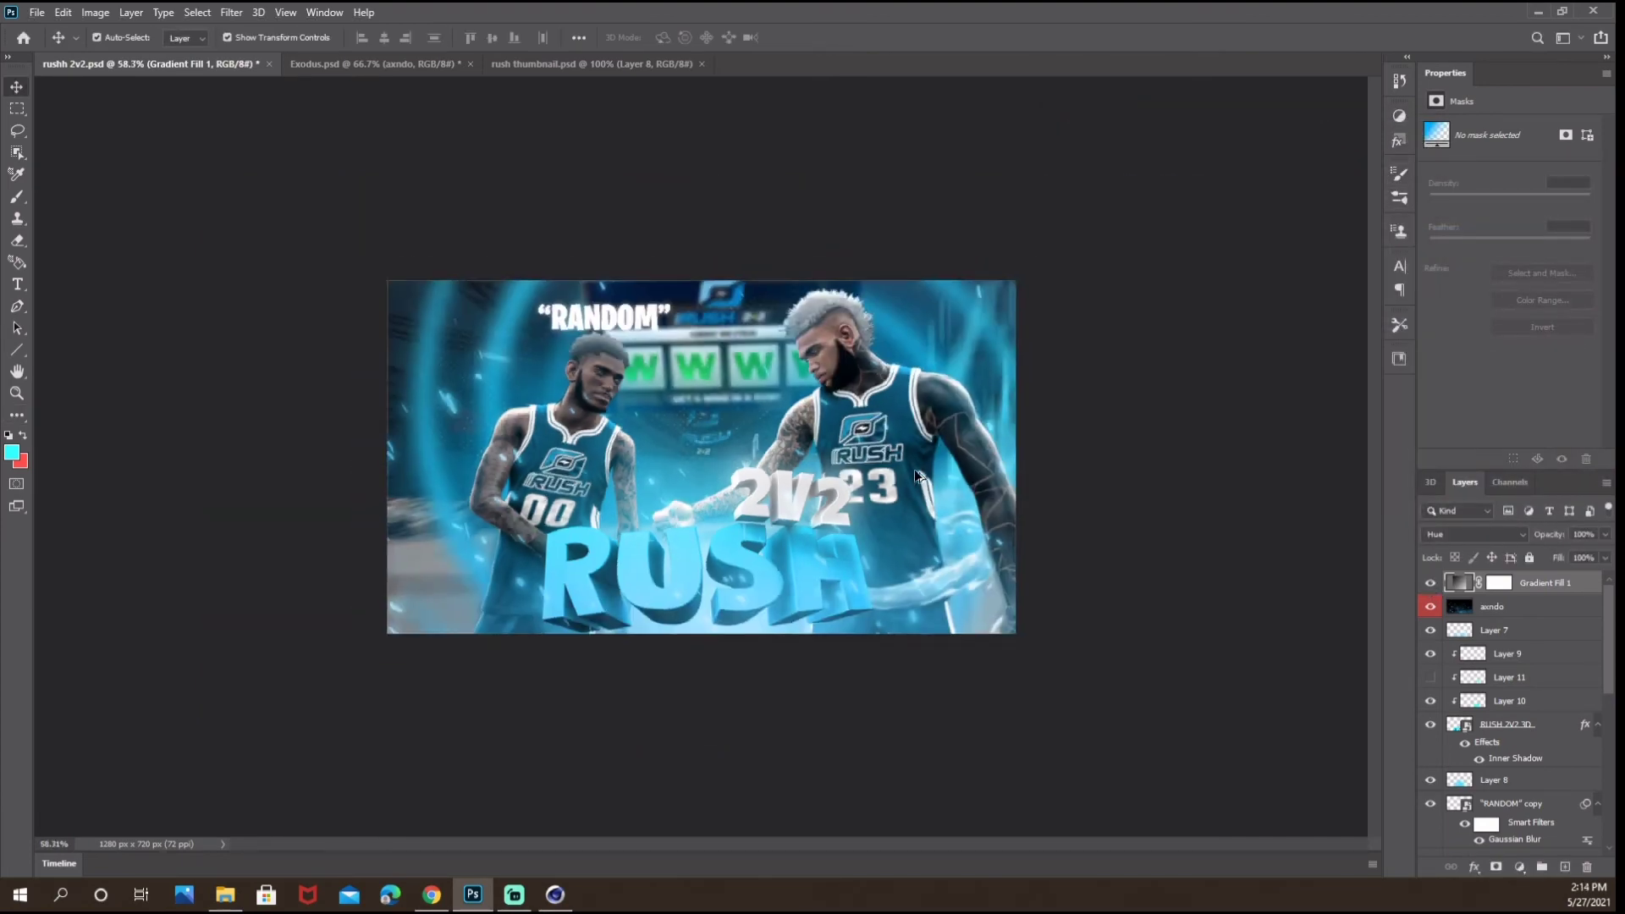
{"action": "scroll", "coordinate": [970, 460], "scroll_direction": "up", "scroll_amount": 5}
{"action": "key", "text": "ctrl+shift+alt+e"}
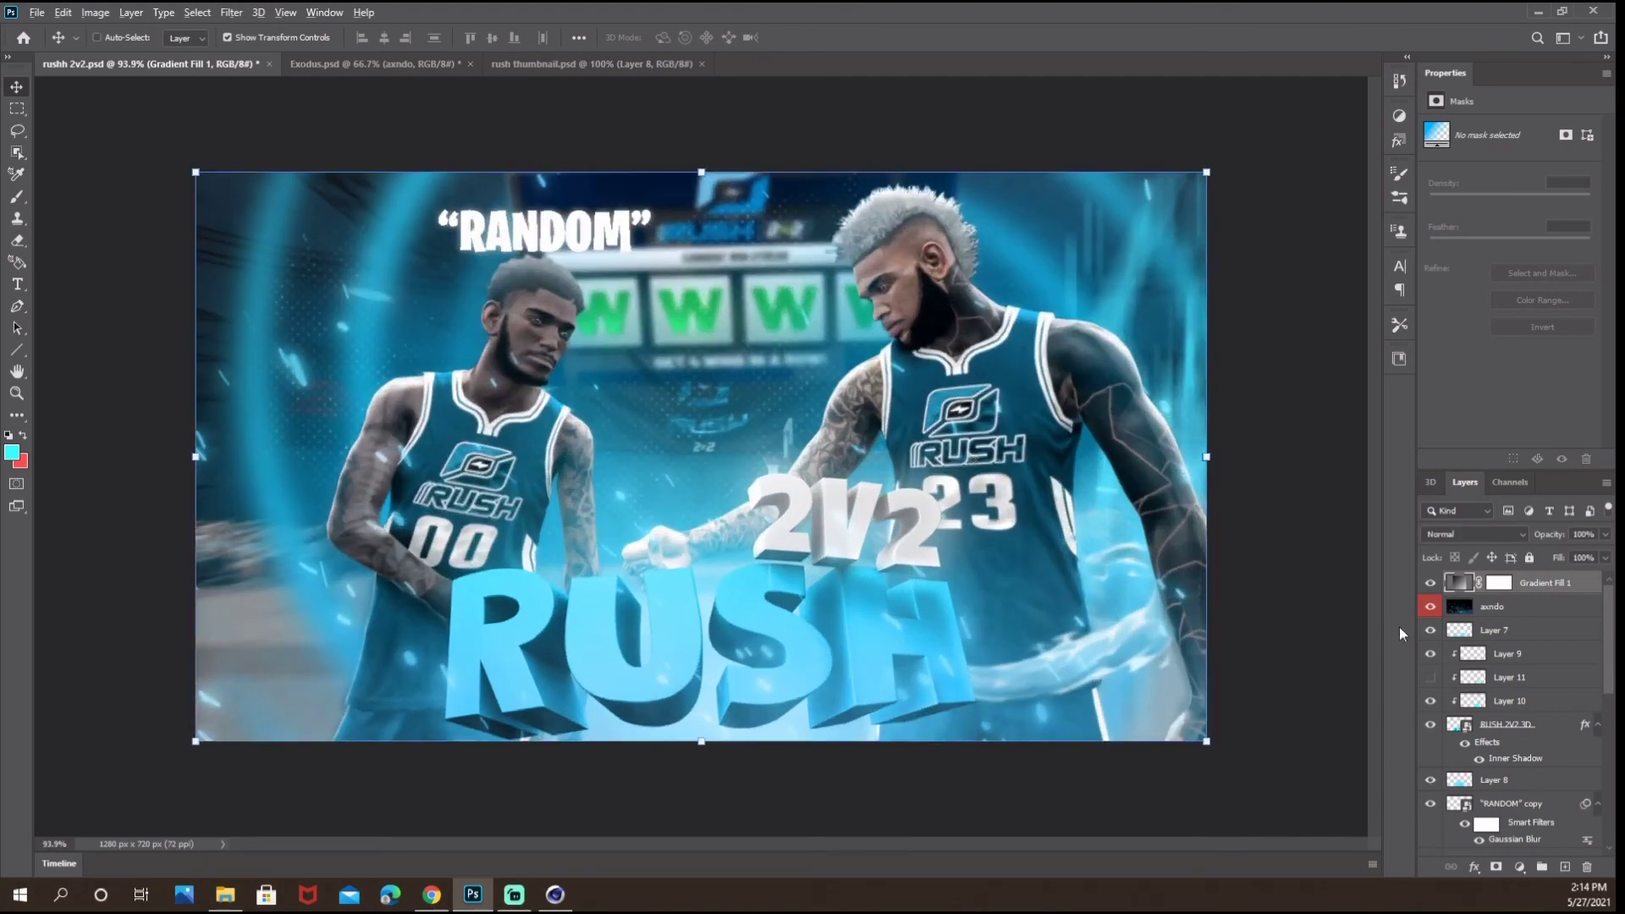
{"action": "left_click", "coordinate": [238, 11]}
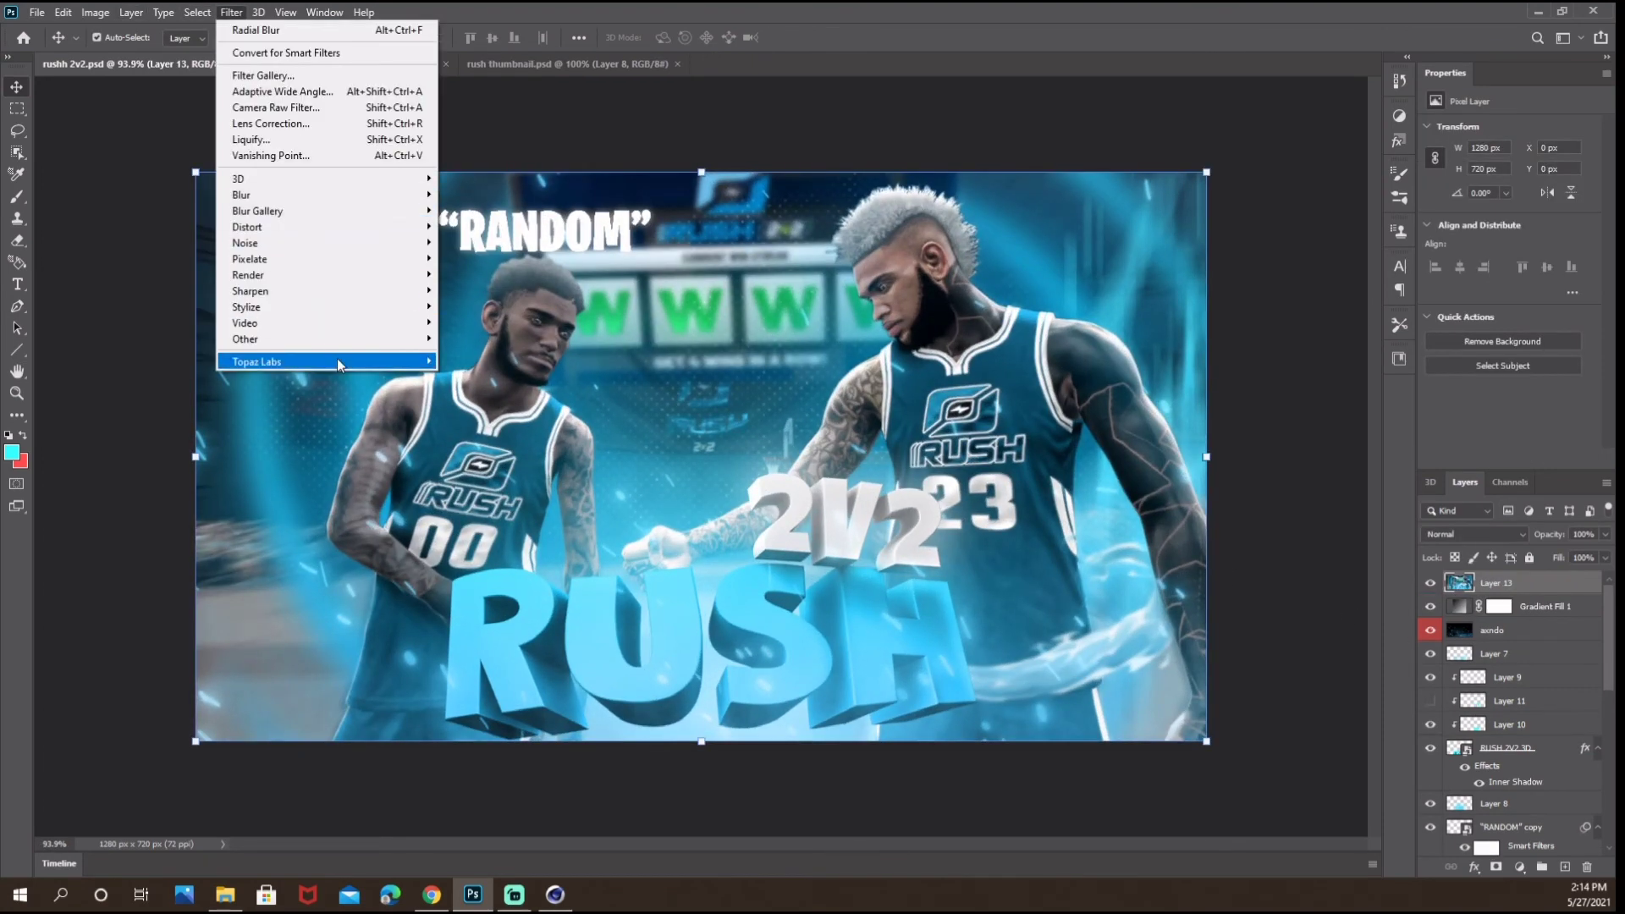
{"action": "mouse_move", "coordinate": [337, 358]}
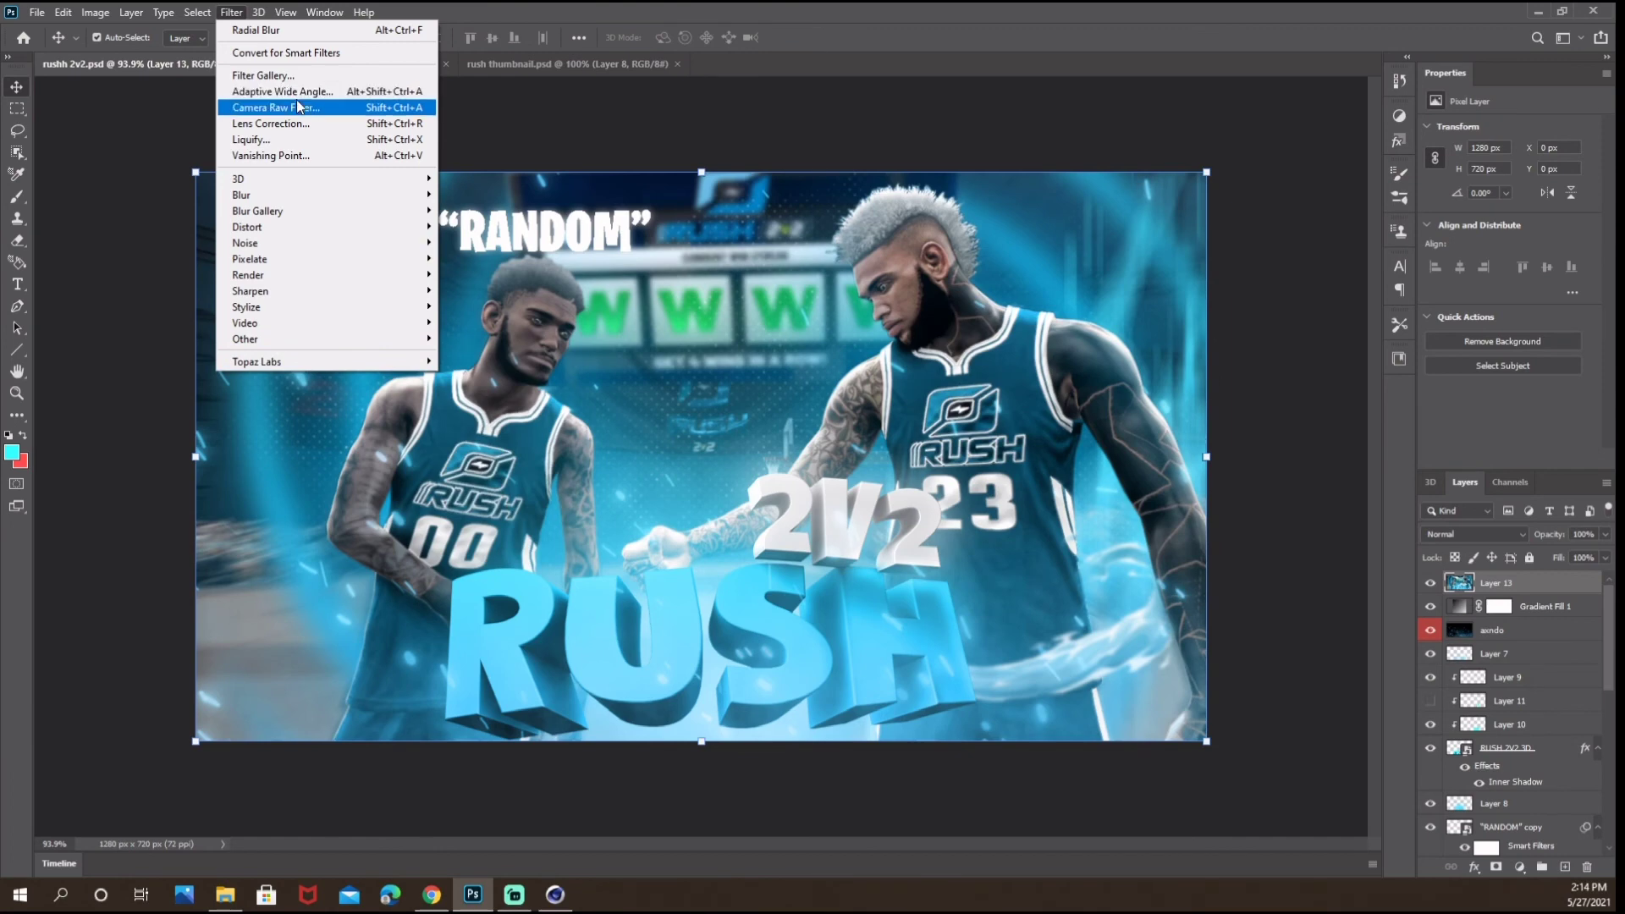
{"action": "left_click", "coordinate": [296, 105]}
Set Temperature to -3, Texture to +49 and Vibrance to +16 in Camera Raw, compare with the default settings, and apply the filter.
{"action": "scroll", "coordinate": [1239, 447], "scroll_direction": "down", "scroll_amount": 2}
{"action": "left_click_drag", "start_coordinate": [1277, 651], "coordinate": [1325, 654]}
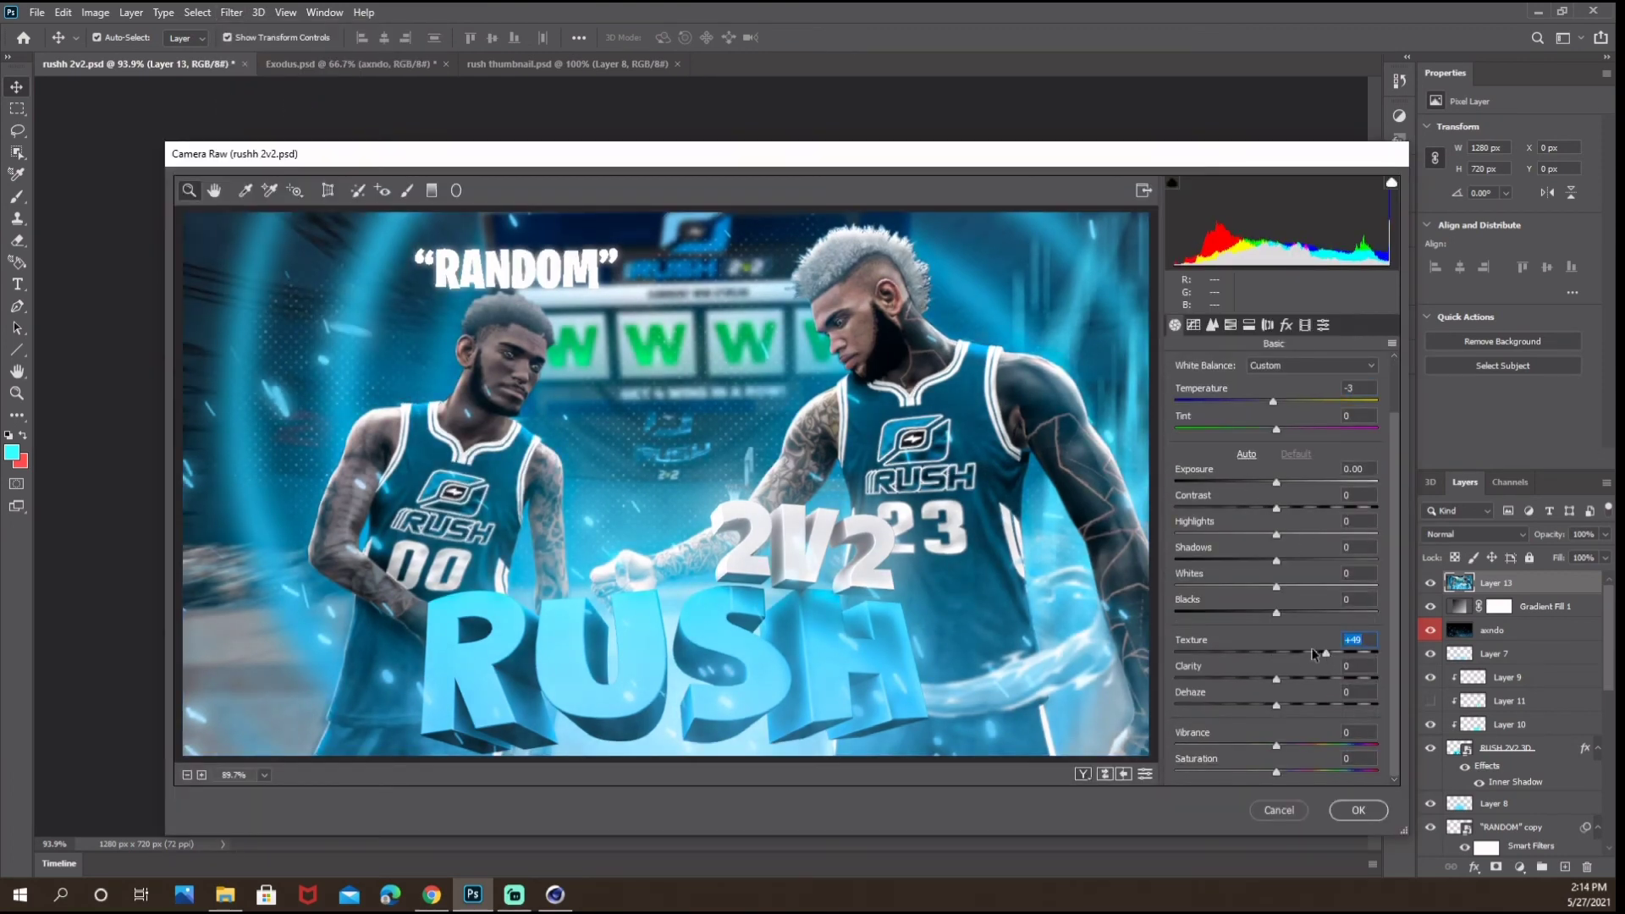
{"action": "left_click_drag", "start_coordinate": [1307, 745], "coordinate": [1292, 747]}
{"action": "left_click", "coordinate": [1293, 754]}
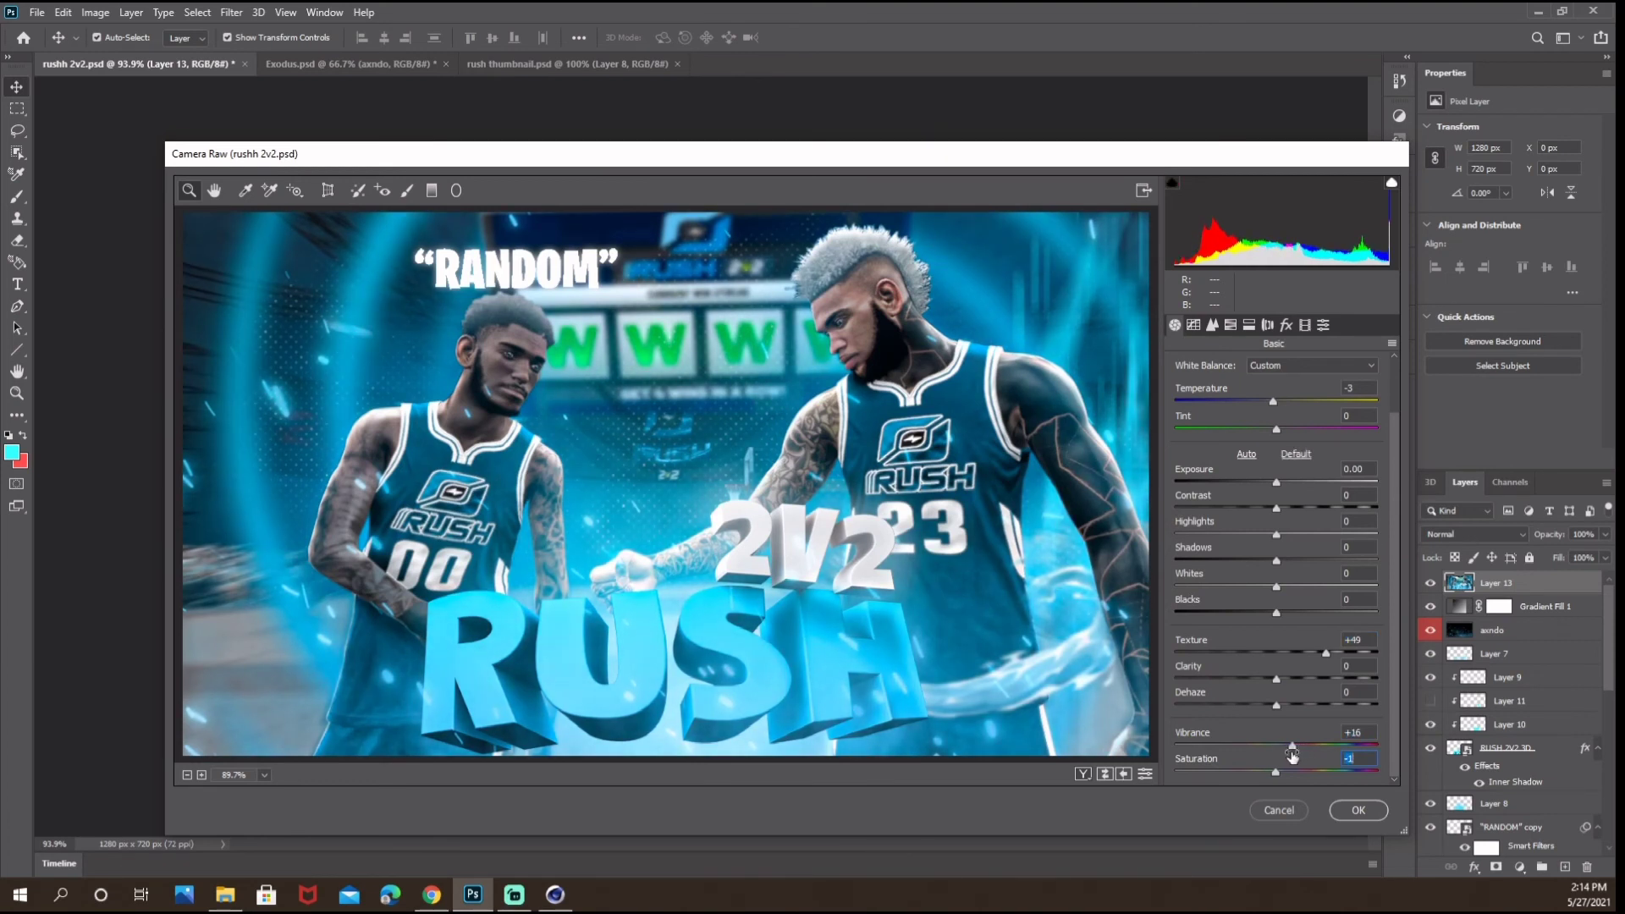
{"action": "key", "text": "Up"}
{"action": "left_click", "coordinate": [1107, 774]}
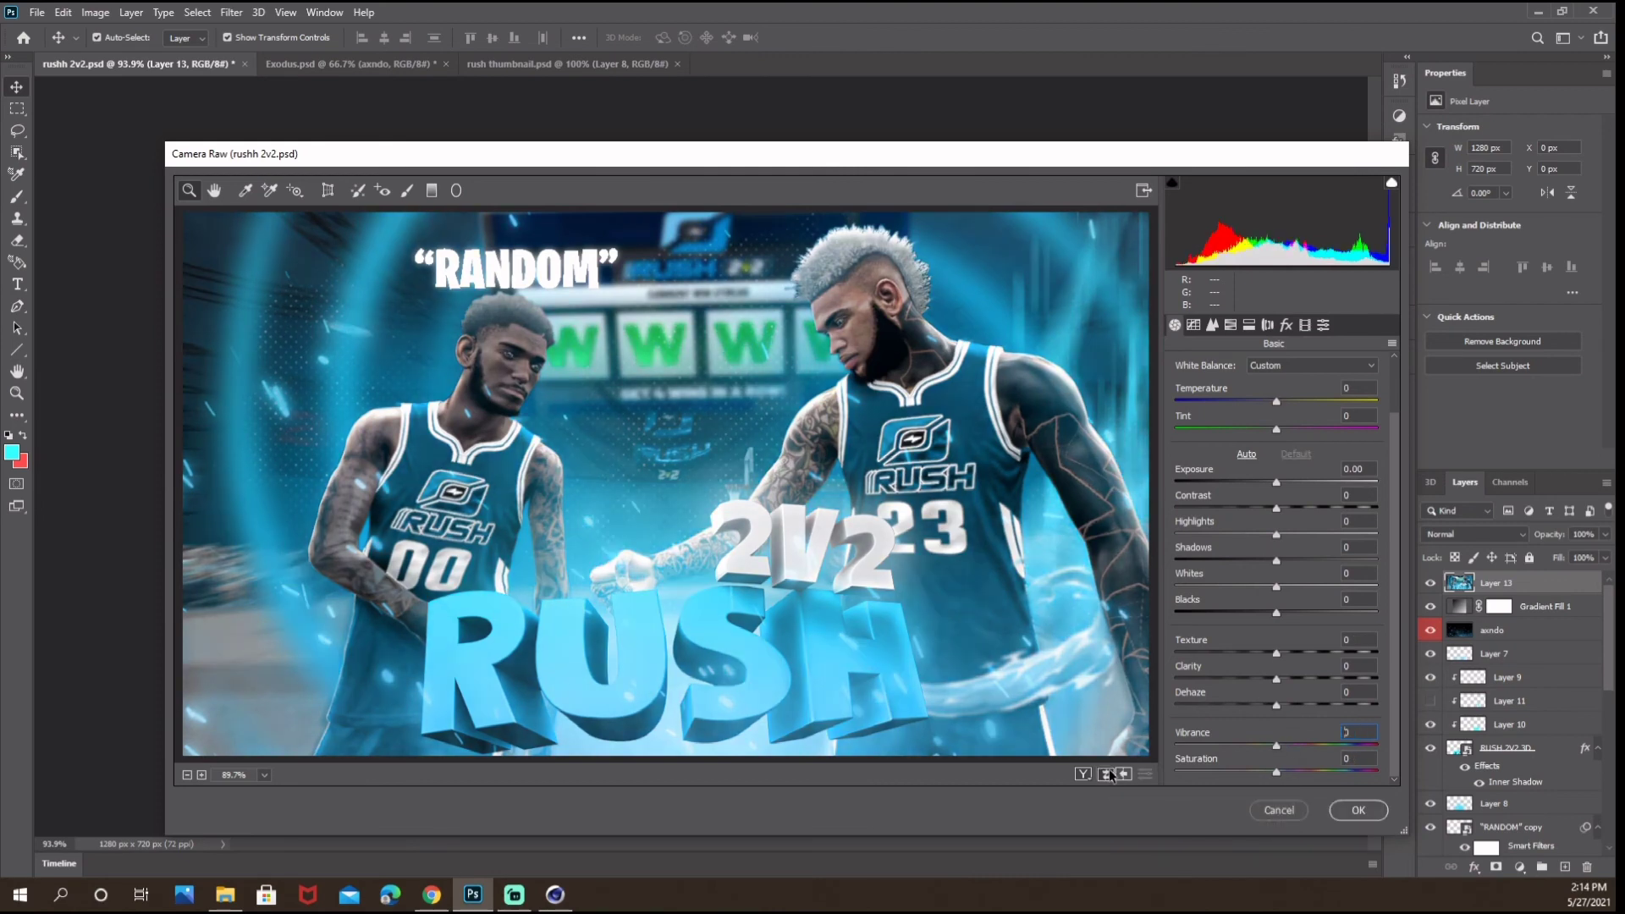
{"action": "left_click", "coordinate": [1107, 775]}
{"action": "left_click", "coordinate": [1361, 811]}
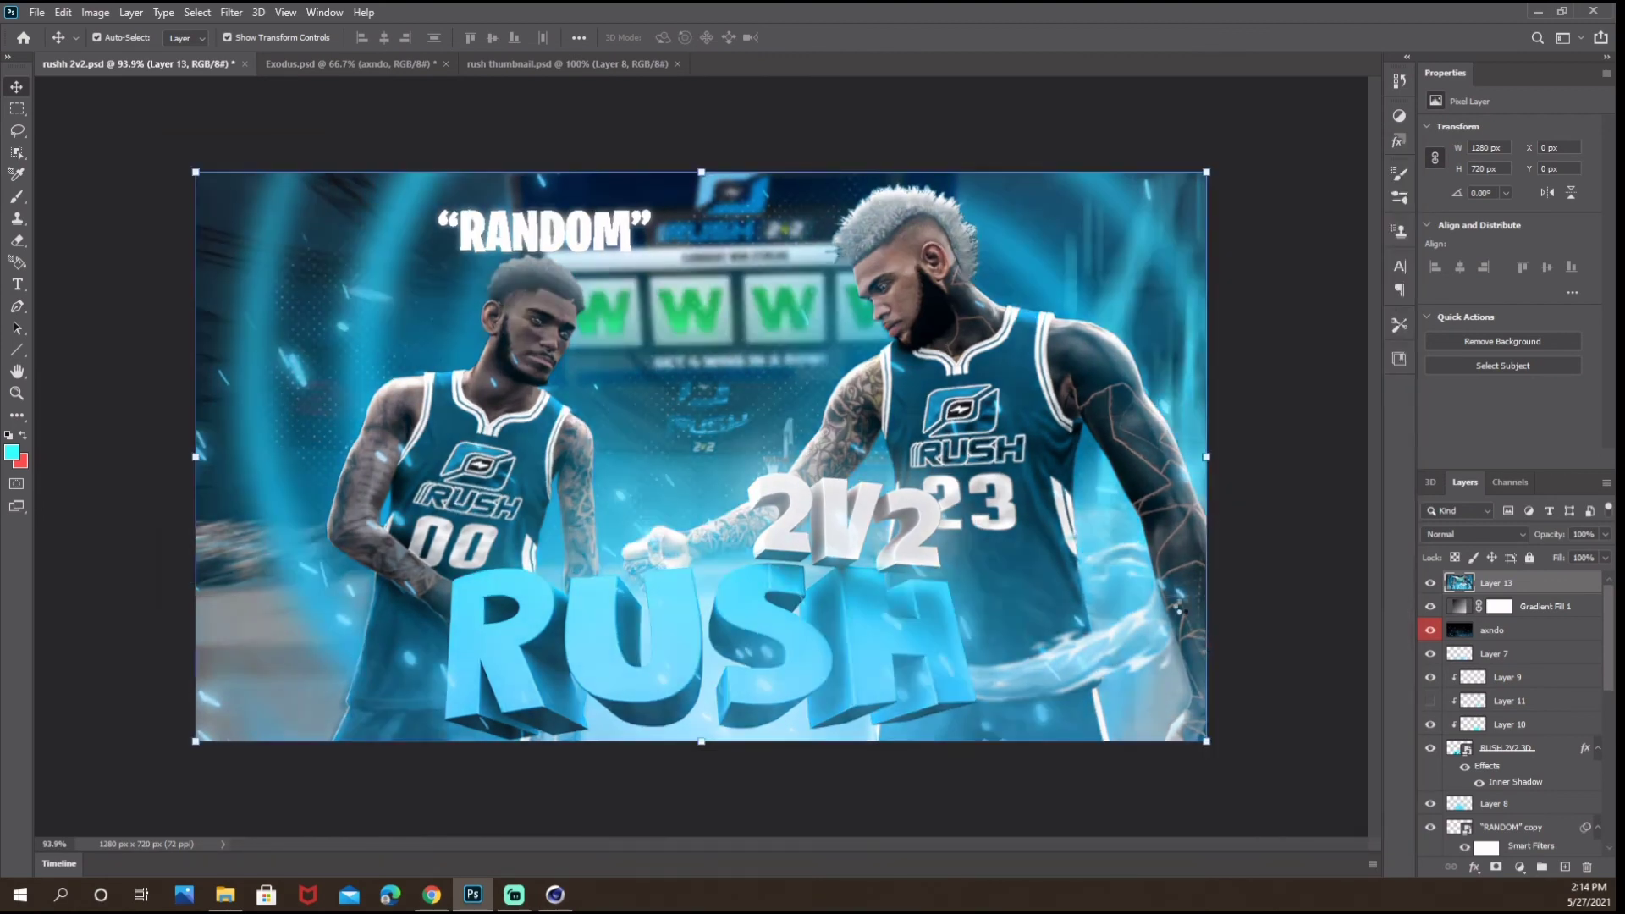
Open the stamped top layer in the Topaz Adjust 5 plugin and skip its getting-started guide.
{"action": "left_click", "coordinate": [232, 14]}
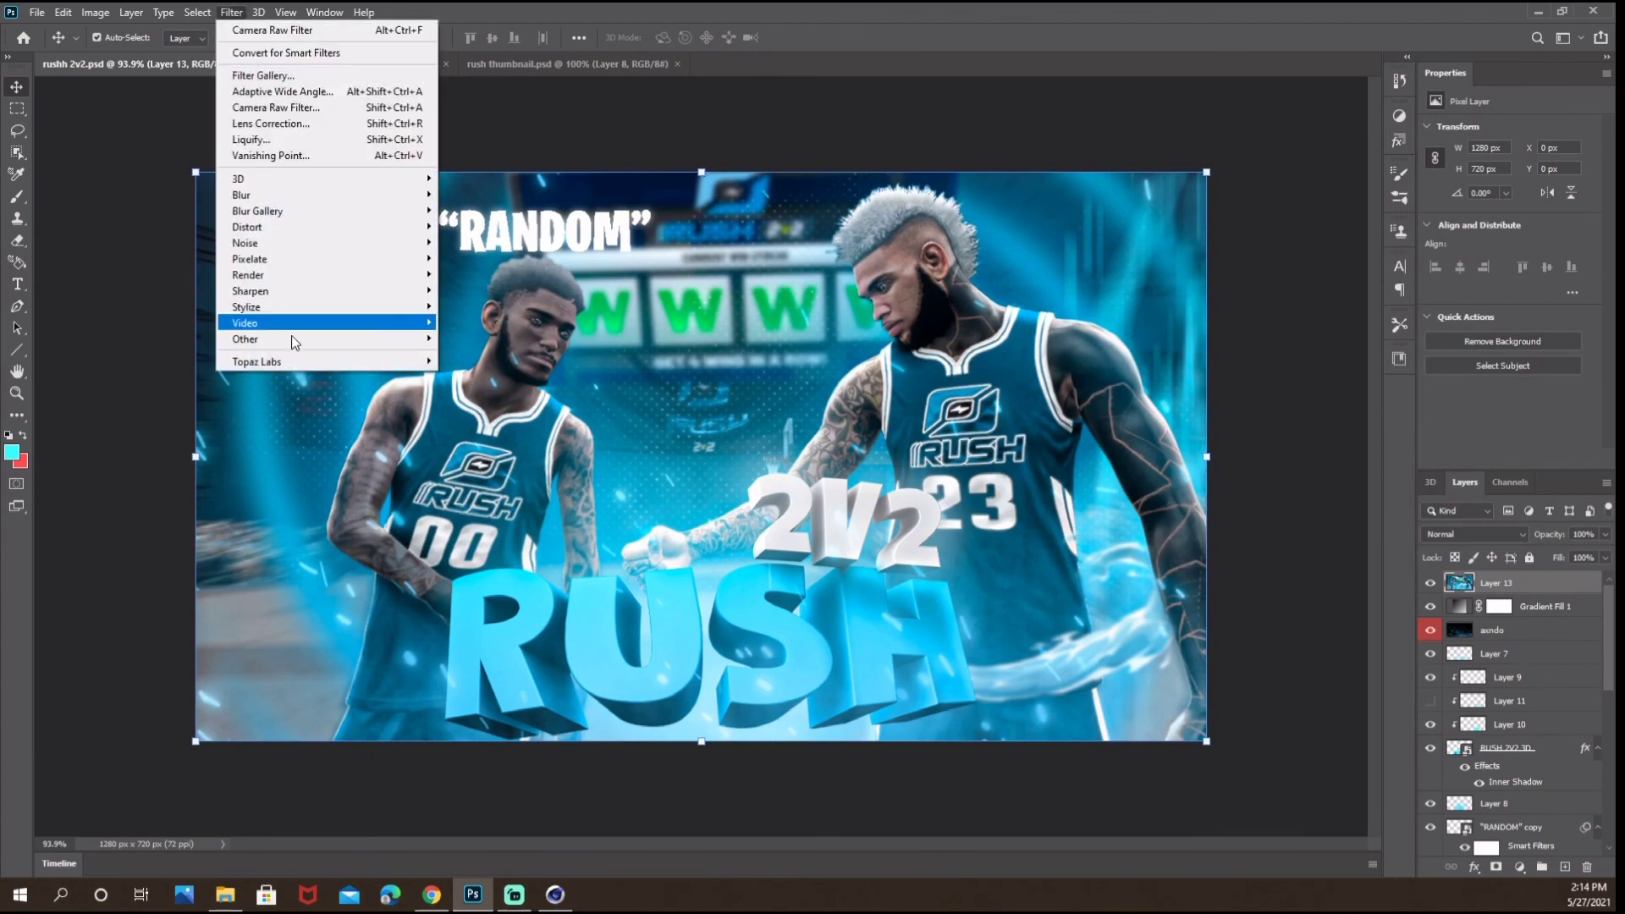
{"action": "left_click", "coordinate": [462, 359]}
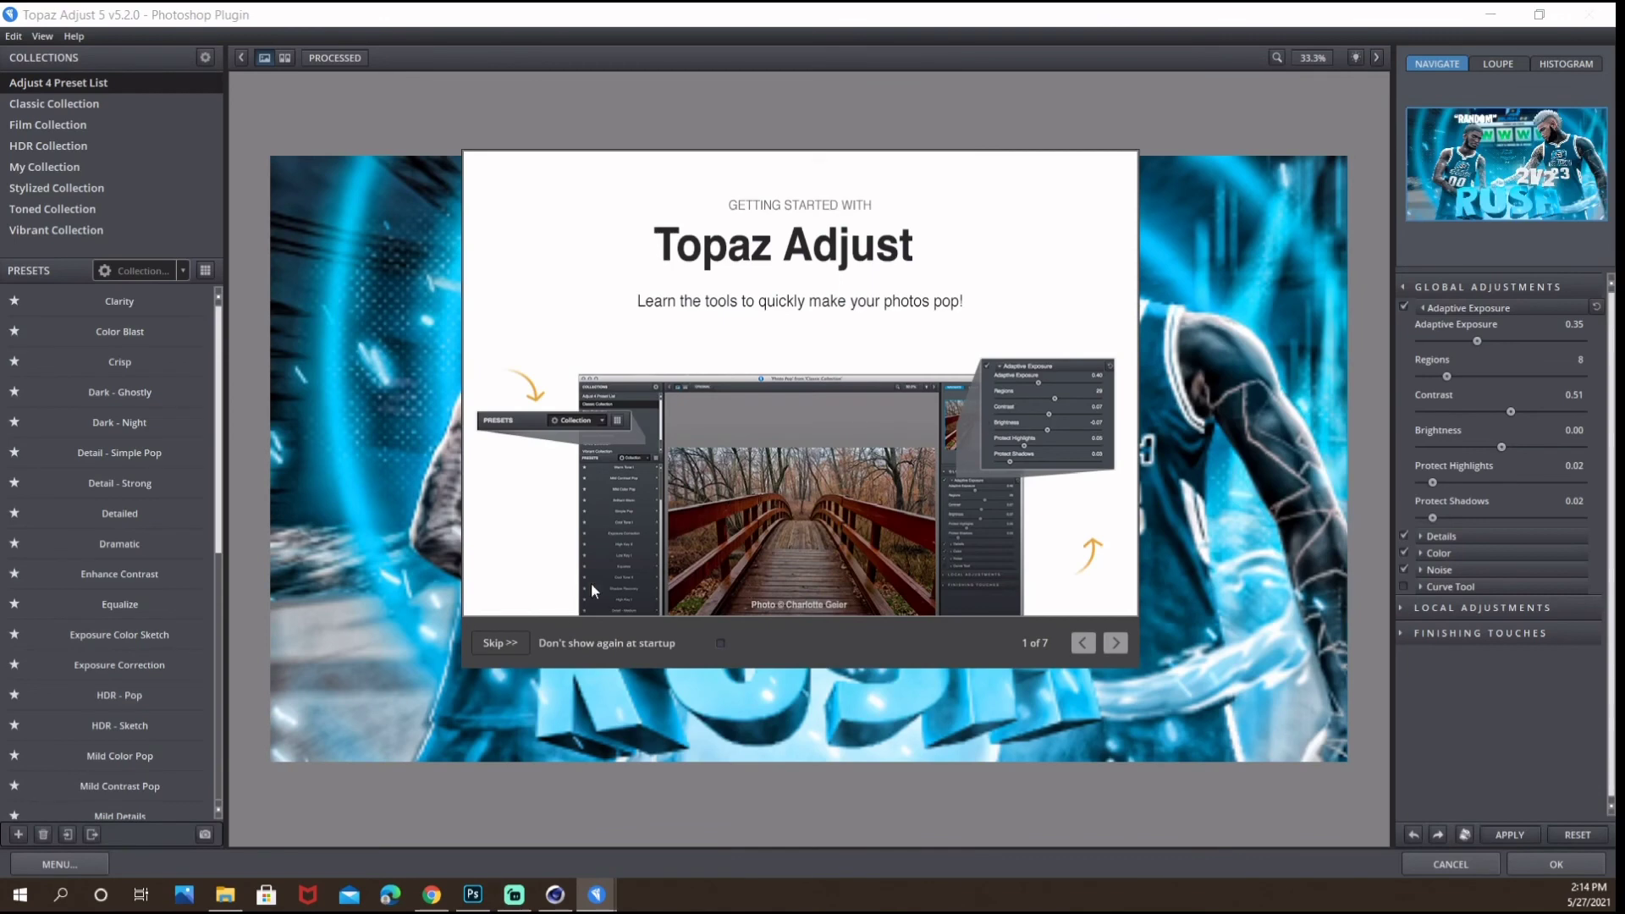
{"action": "left_click", "coordinate": [495, 640]}
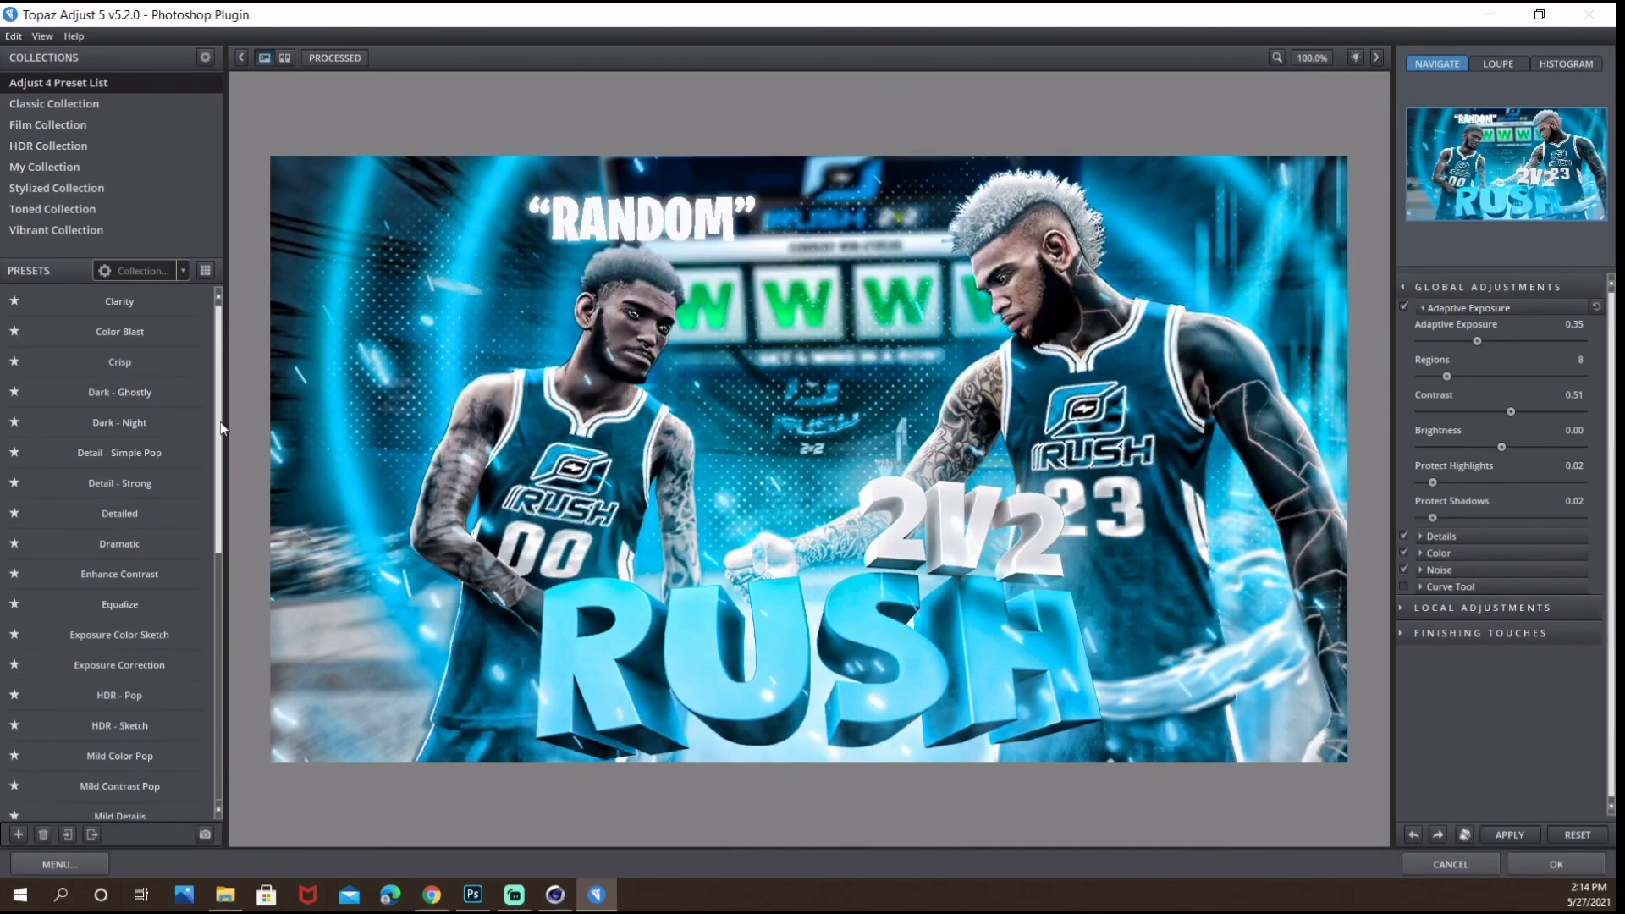
Choose the Clarity preset from the Adjust 4 Preset List and compare the original and processed images side by side.
{"action": "mouse_move", "coordinate": [173, 359]}
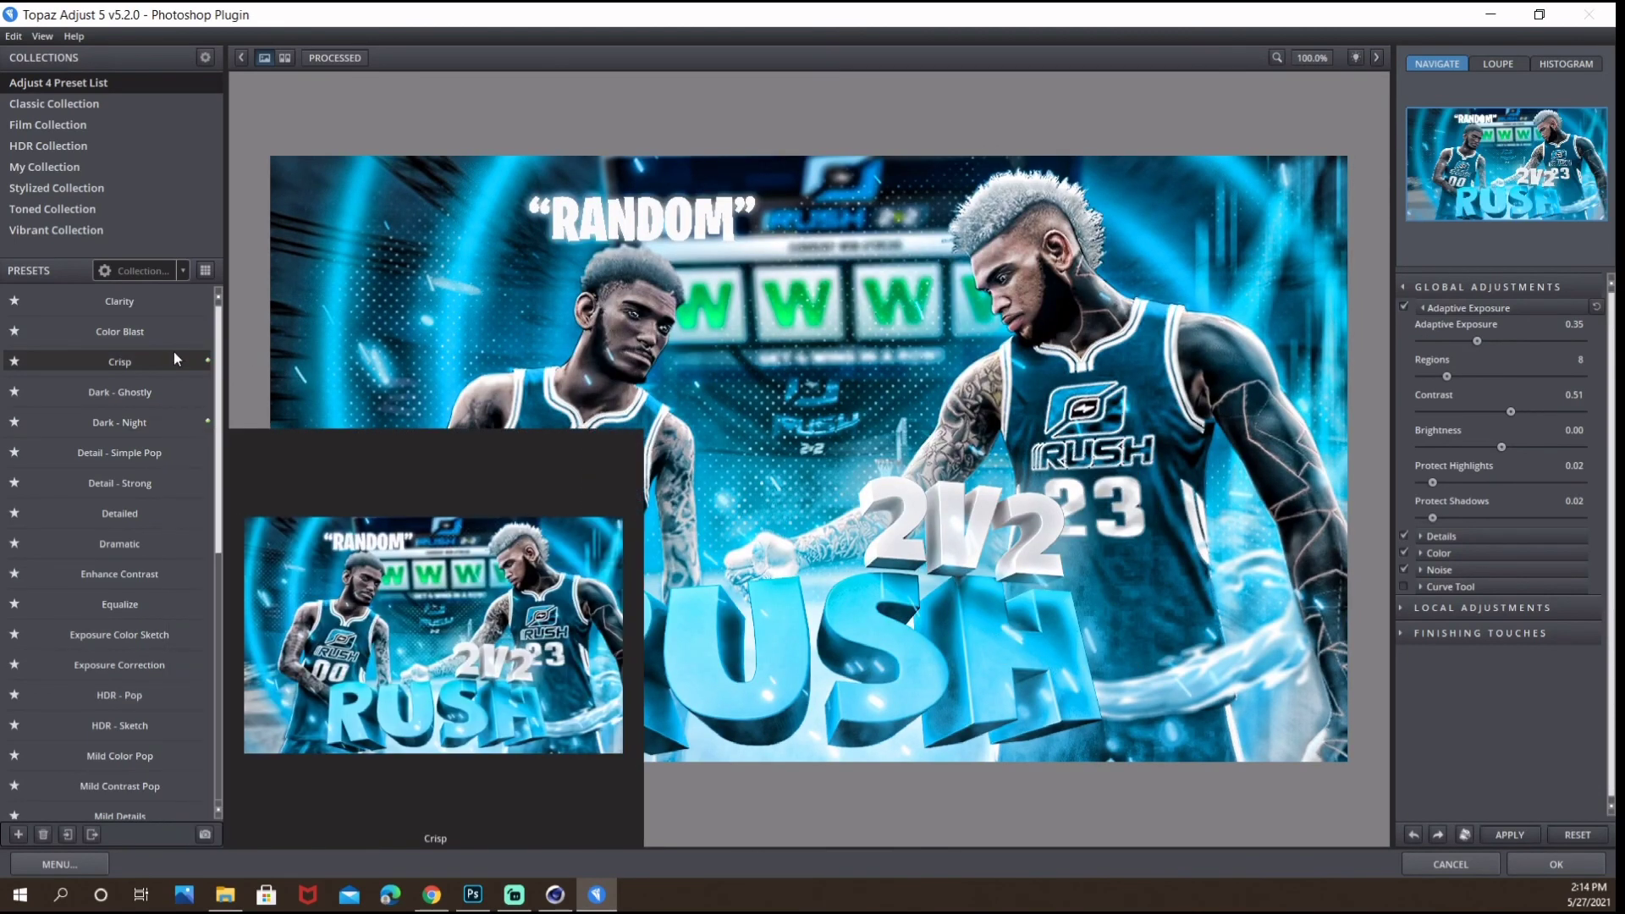
{"action": "left_click", "coordinate": [154, 303]}
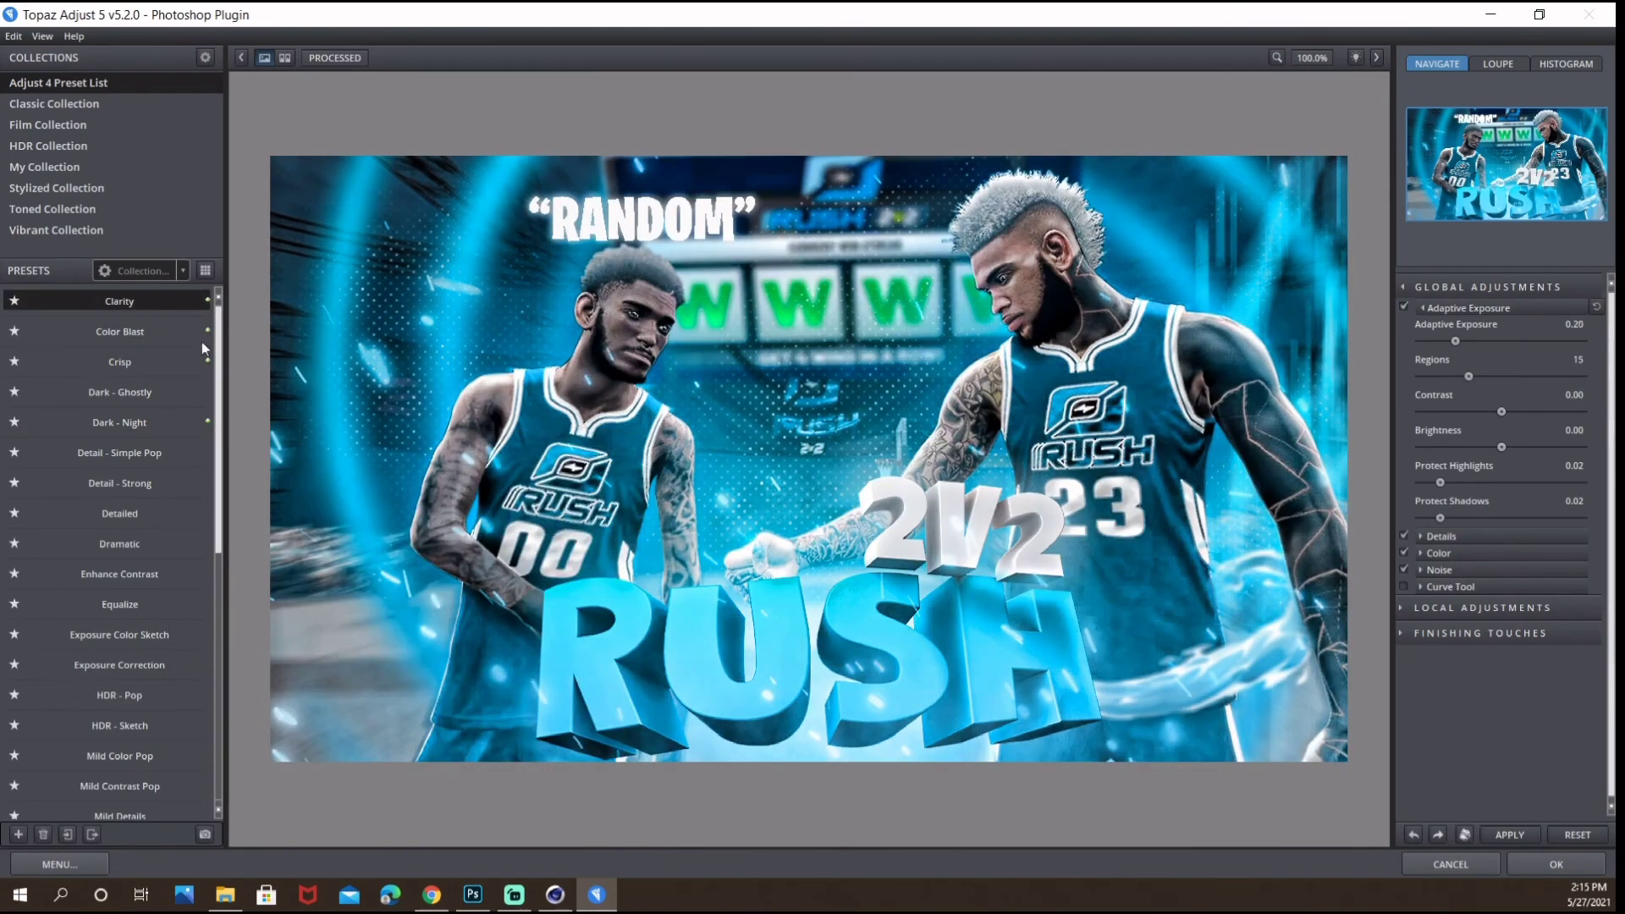
{"action": "left_click", "coordinate": [286, 58]}
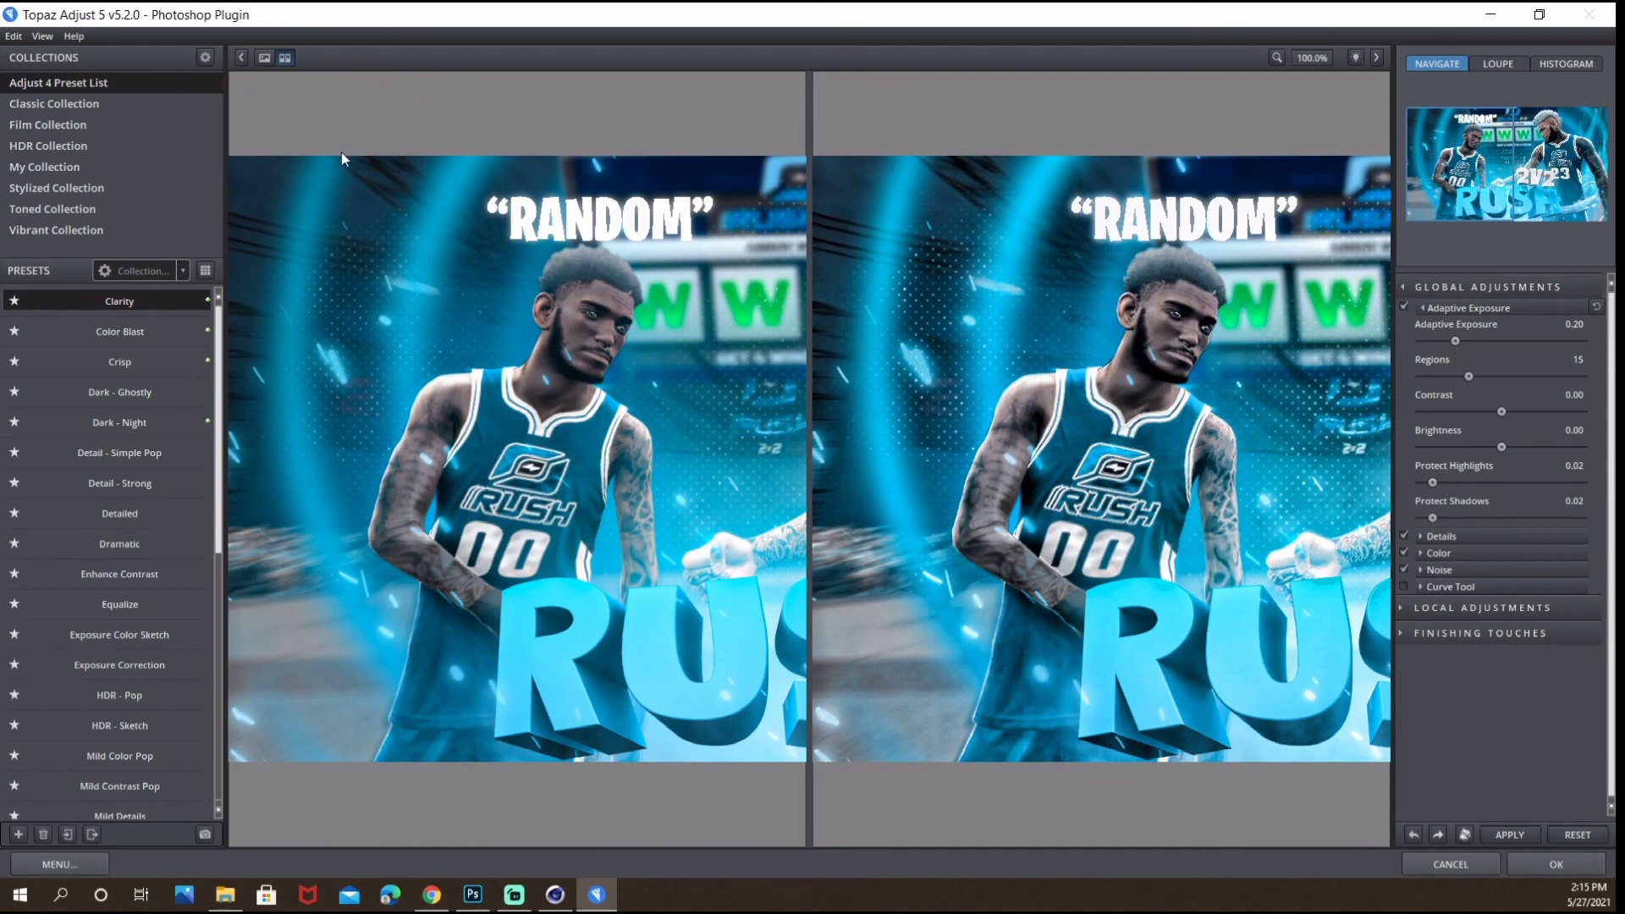
{"action": "left_click", "coordinate": [268, 58]}
{"action": "left_click", "coordinate": [286, 58]}
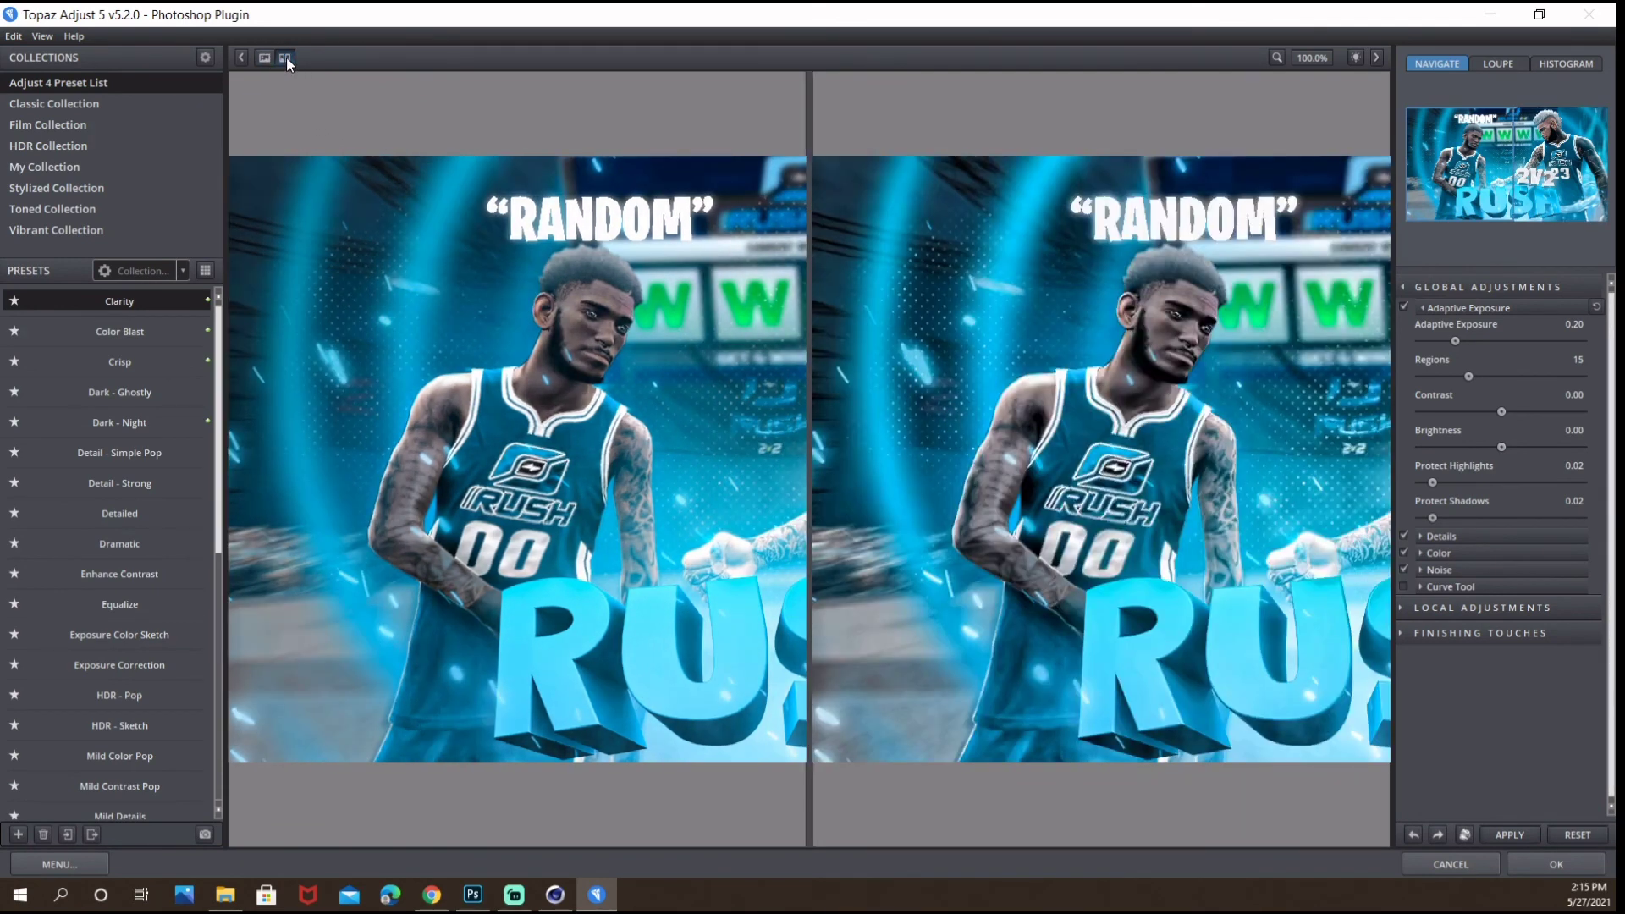